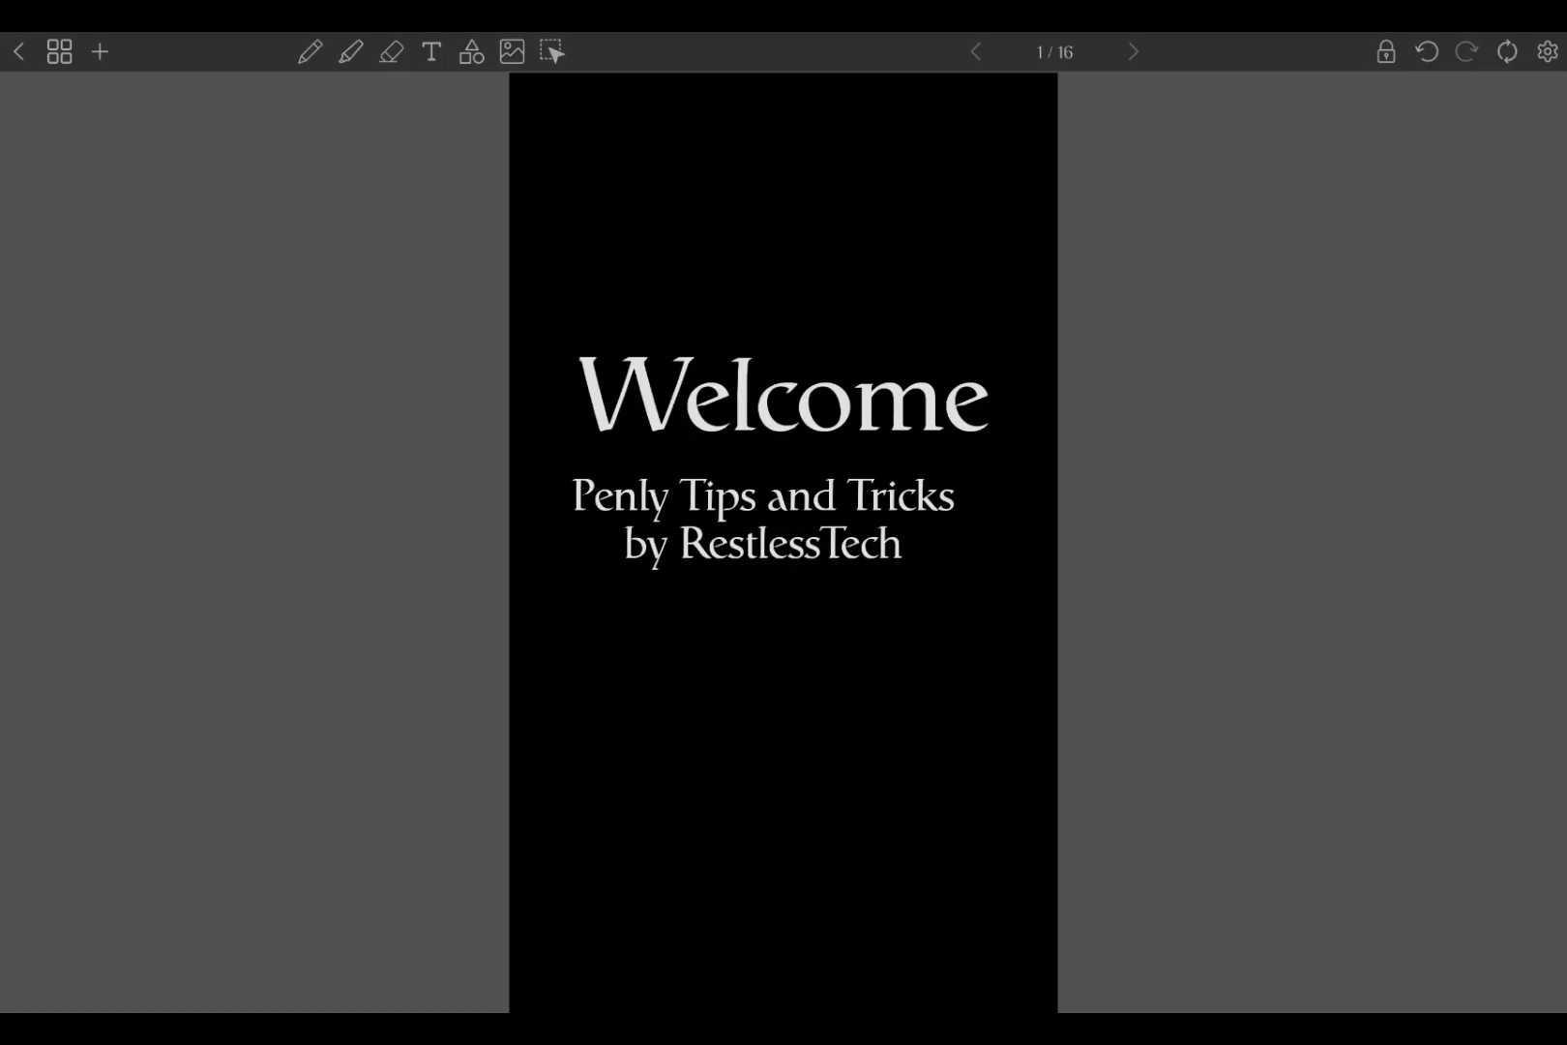
- Swipe from the Welcome page to page 2/16, tip #1 on remaking free planners
left_click_drag(1107, 595, 469, 624)
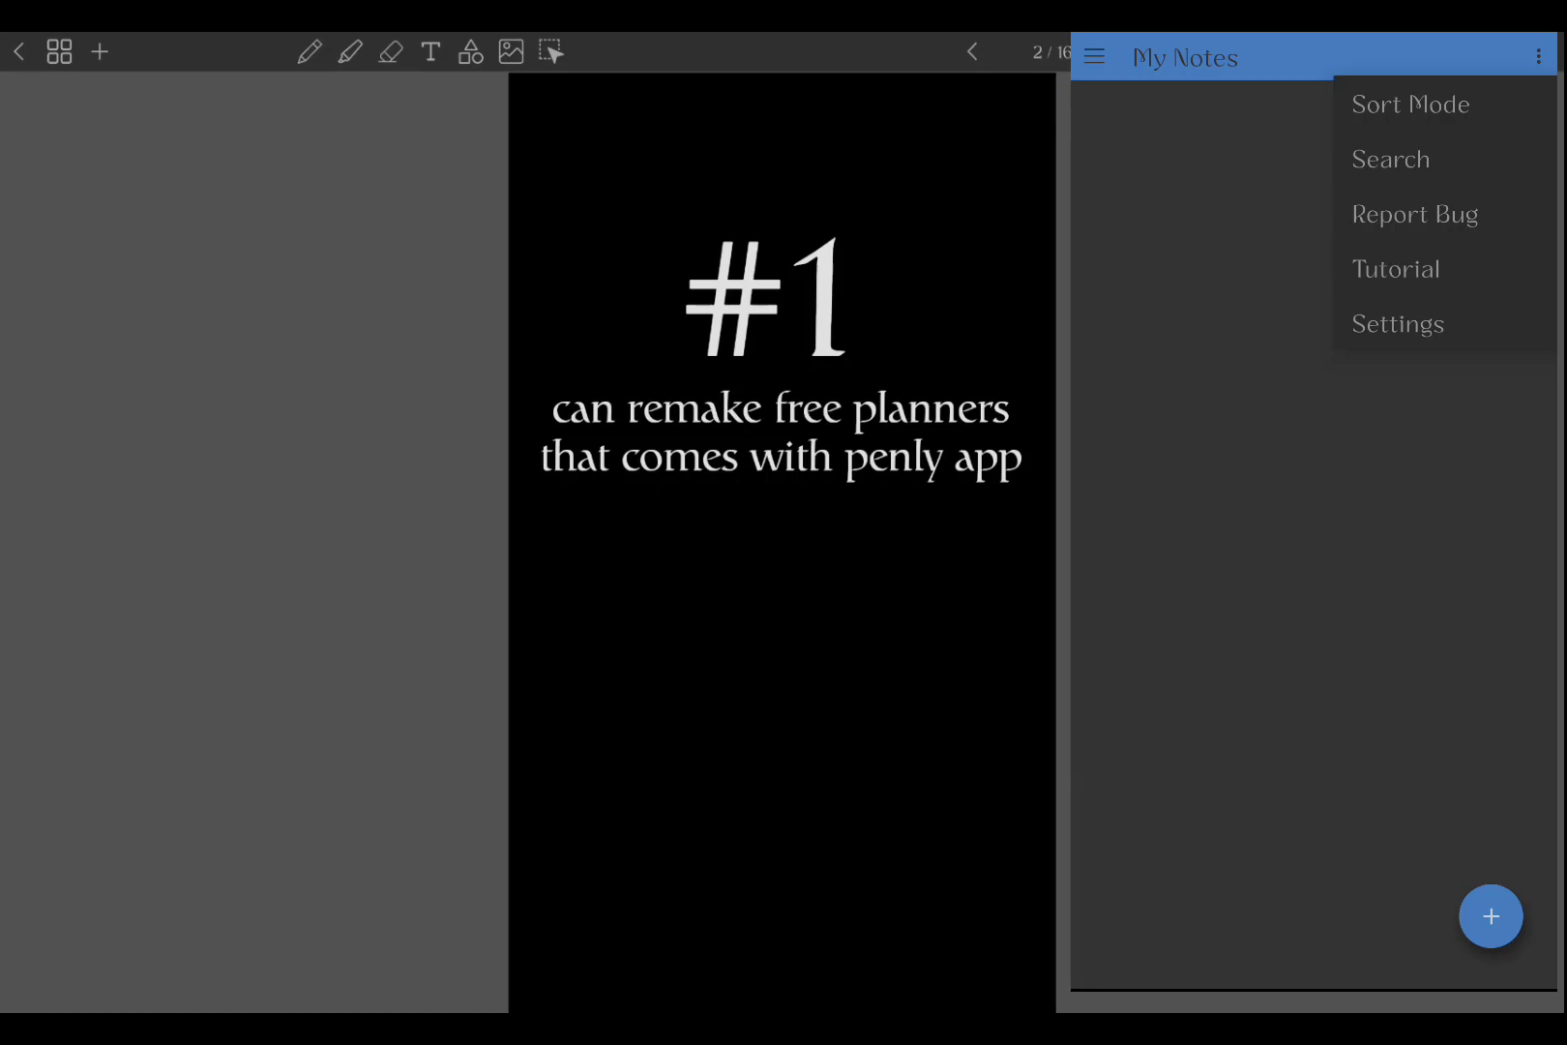
- Run 'Remake starting planners' in Settings so the four bundled planners appear in My Notes
left_click(1439, 330)
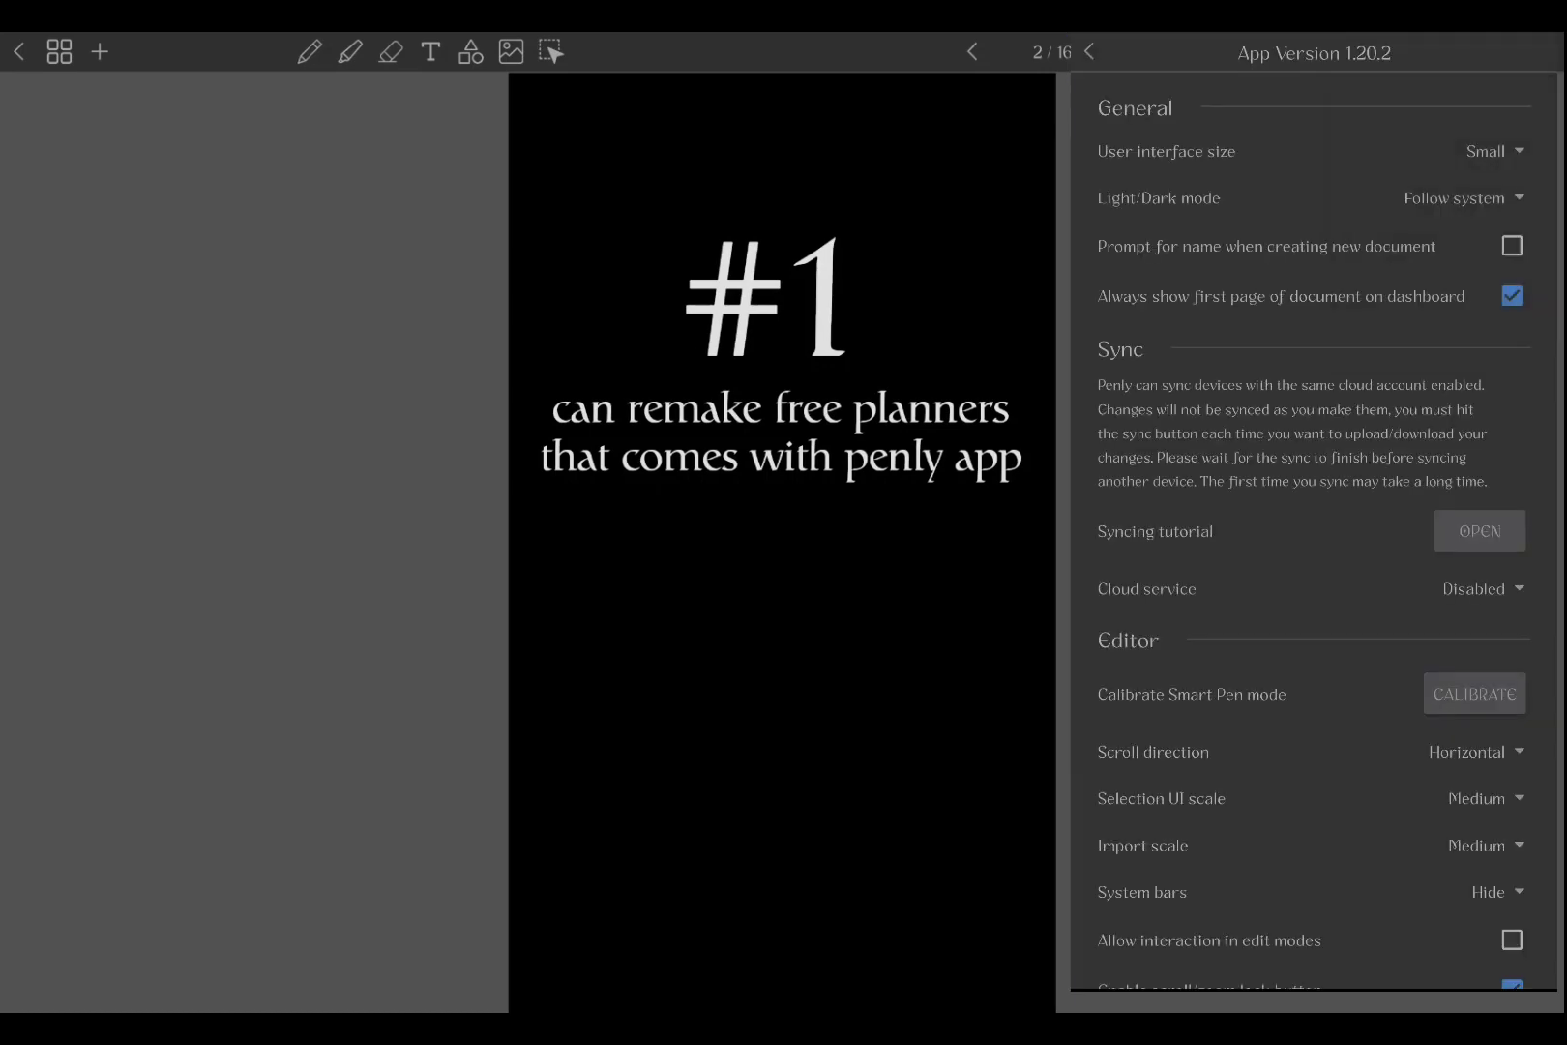
scroll(1358, 512, "down", 10)
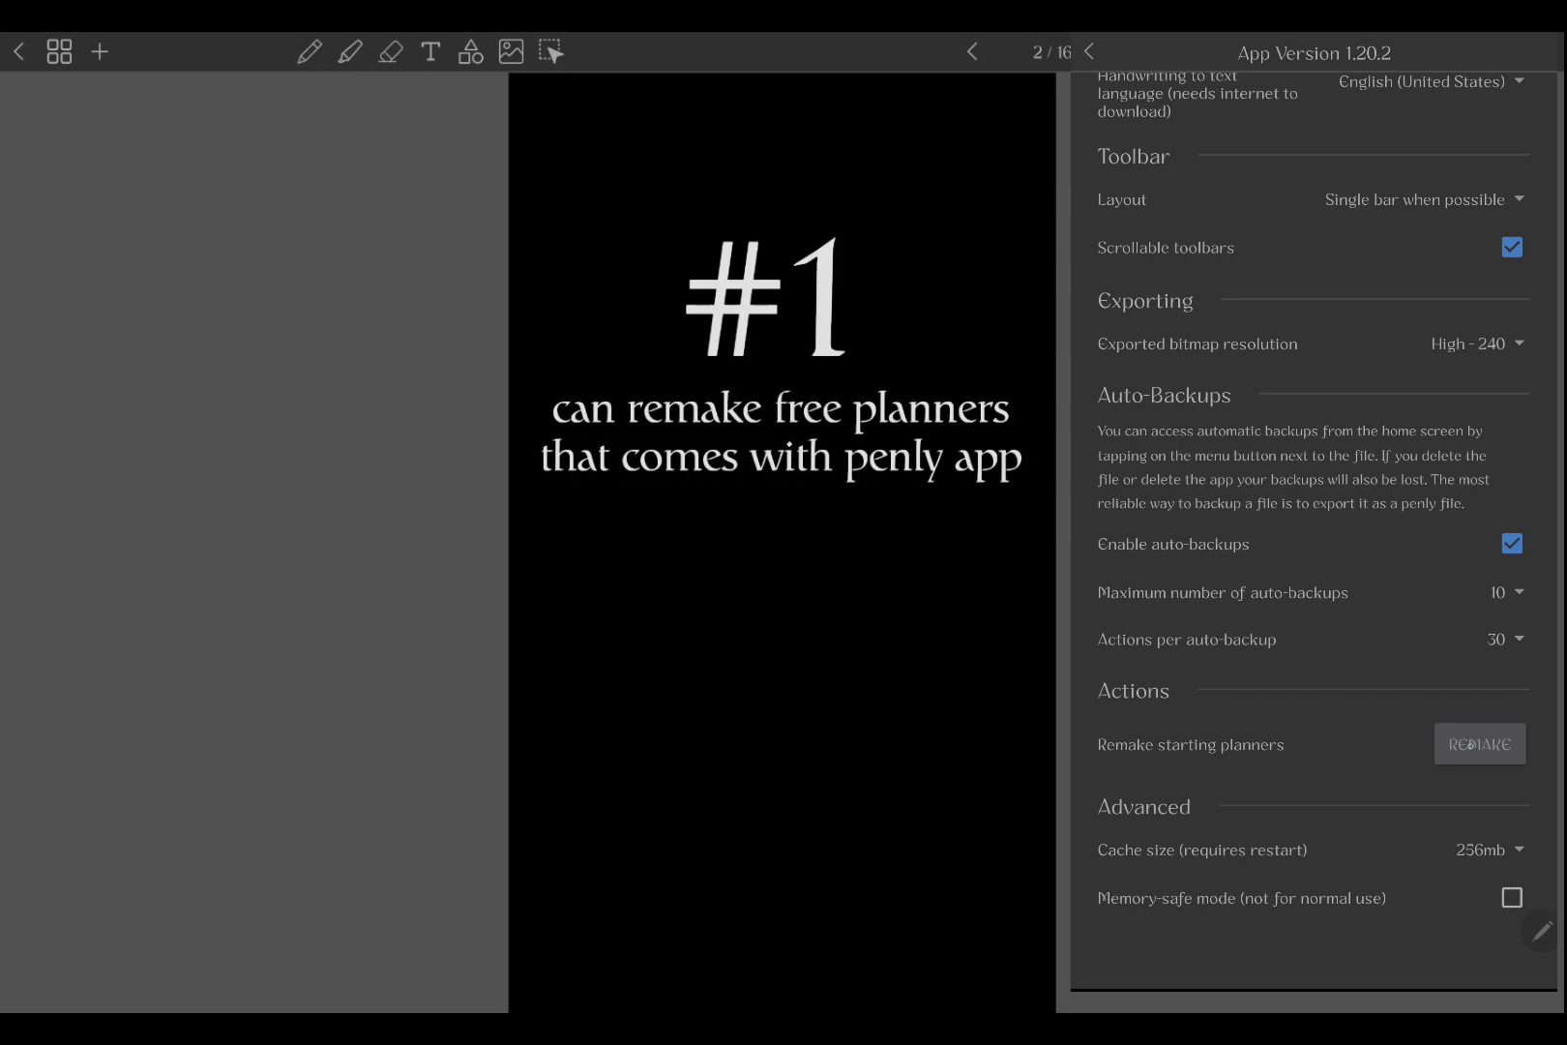
left_click(1472, 745)
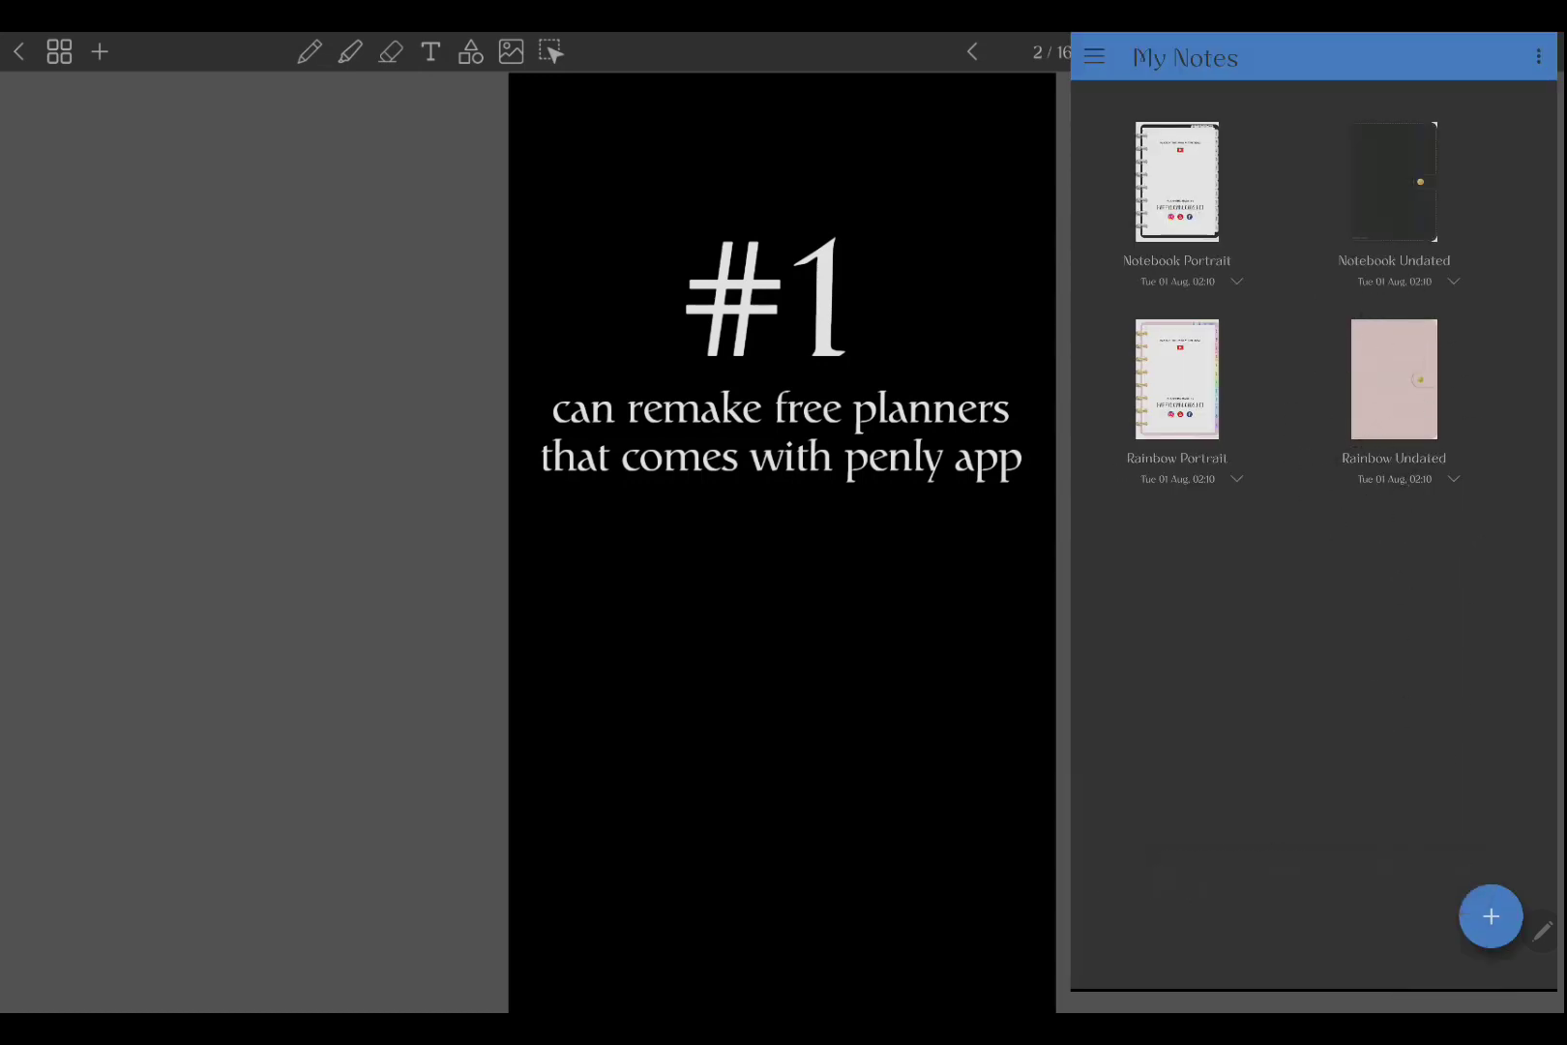
left_click(1539, 57)
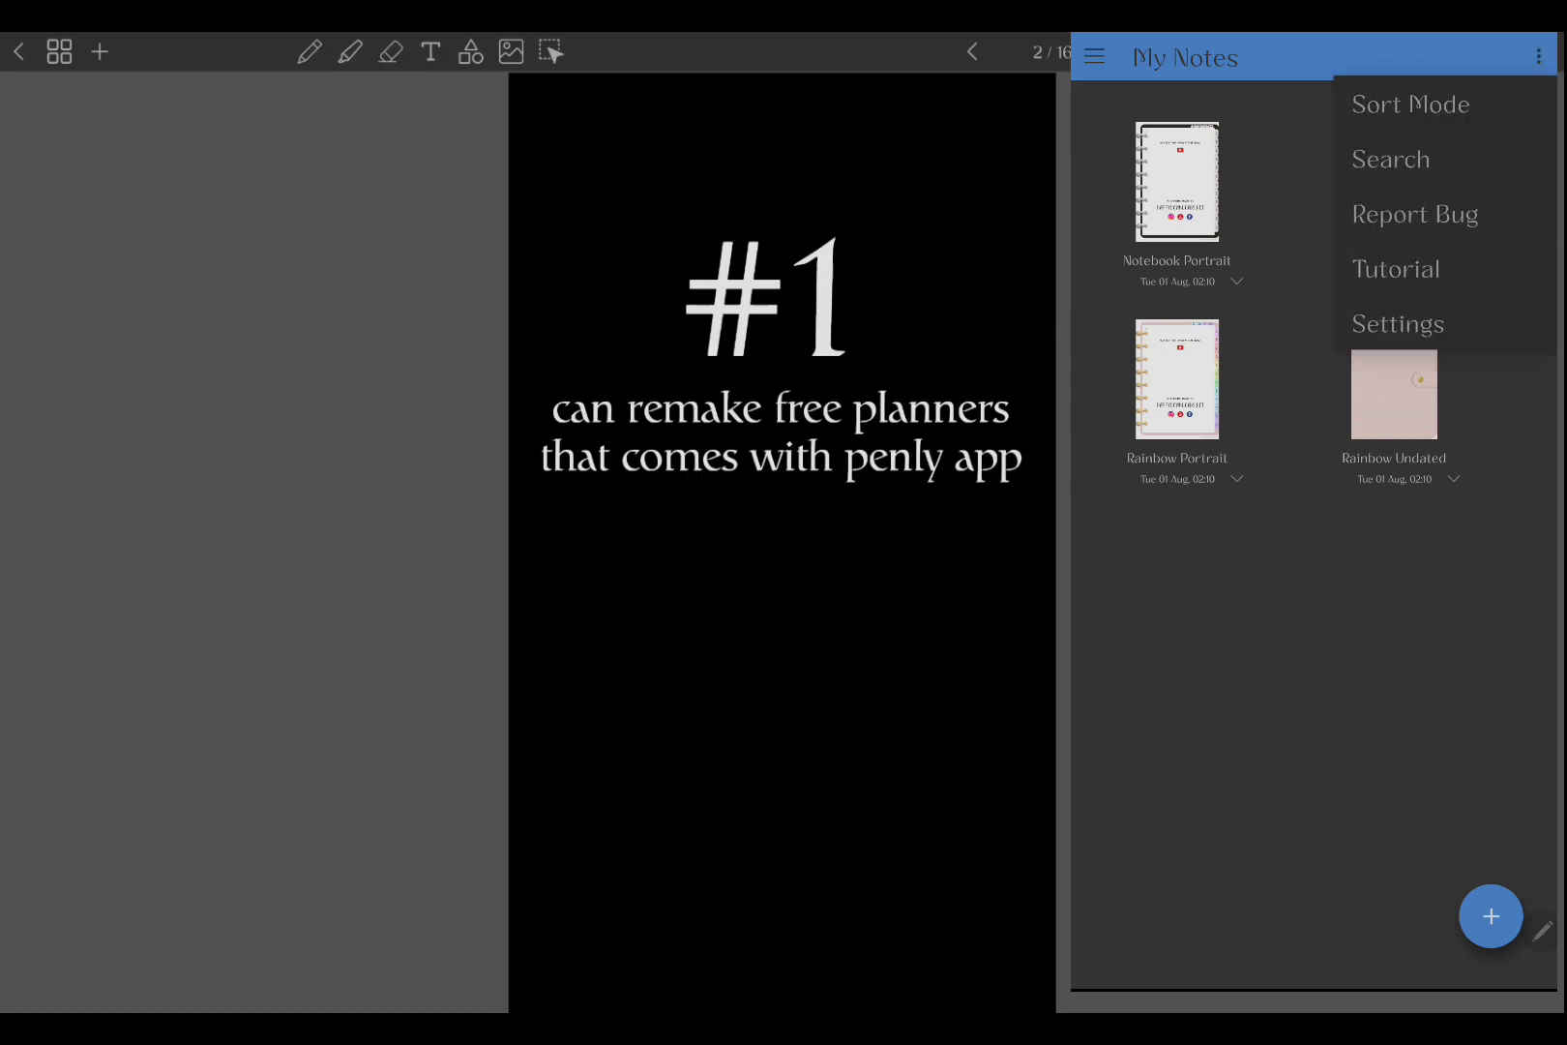
- On tip #2, follow the 'go to page 4' link, then undo and redo the page jump
left_click(1272, 577)
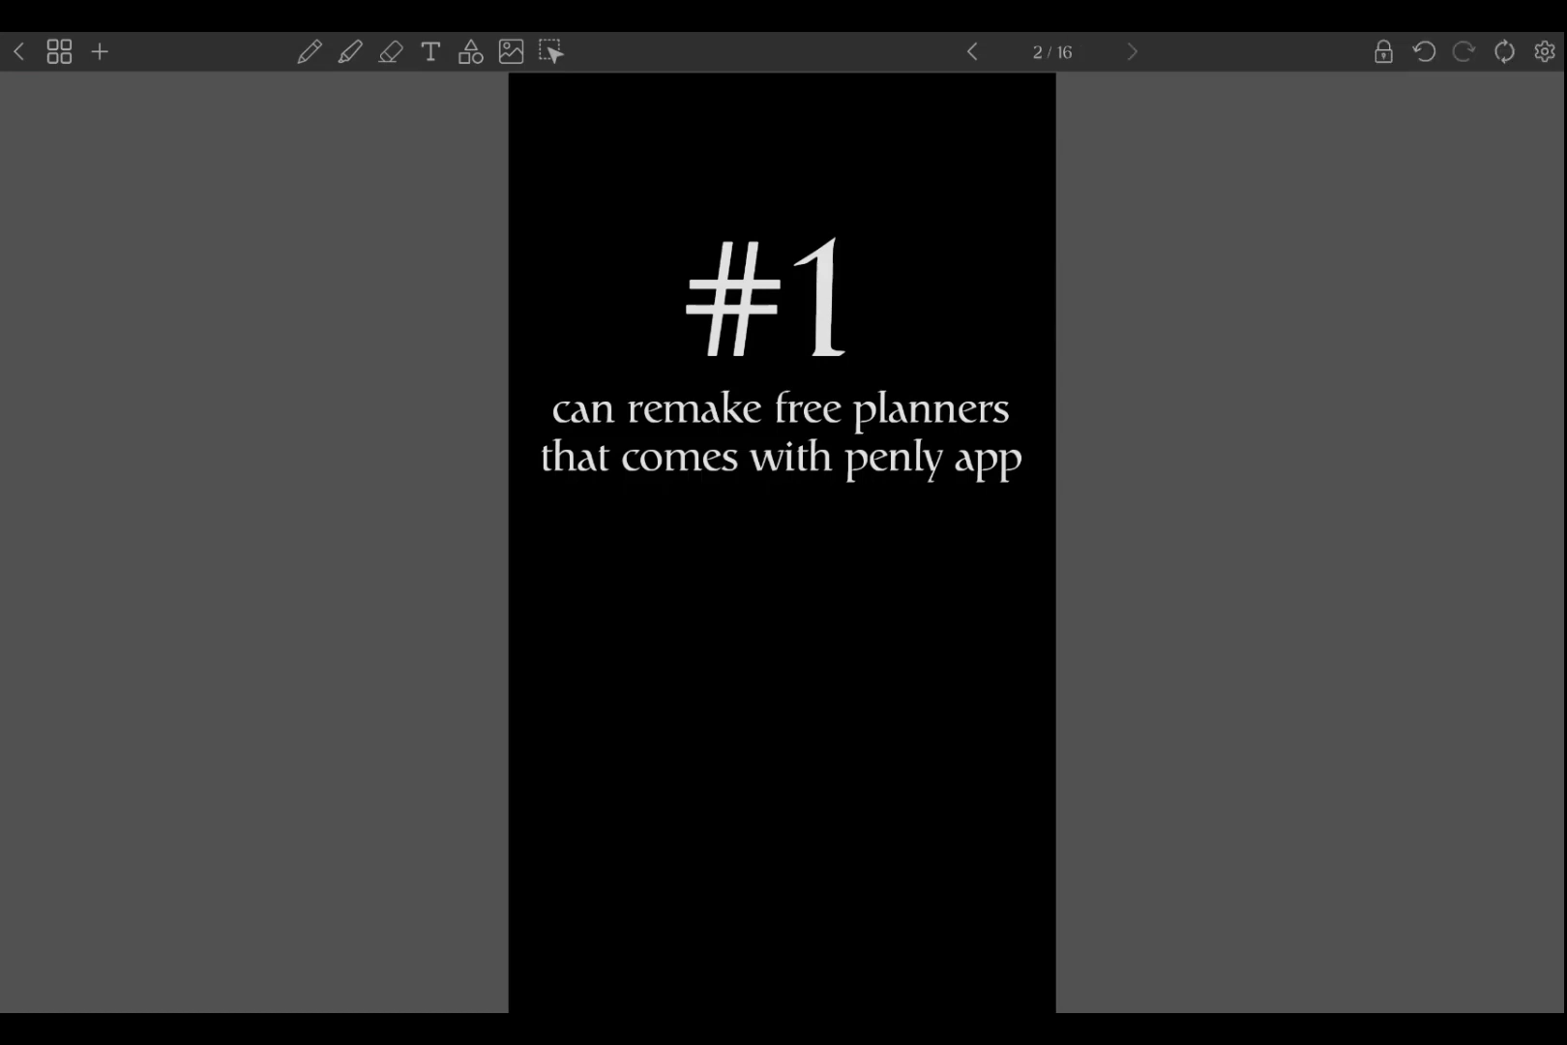
left_click(1286, 605)
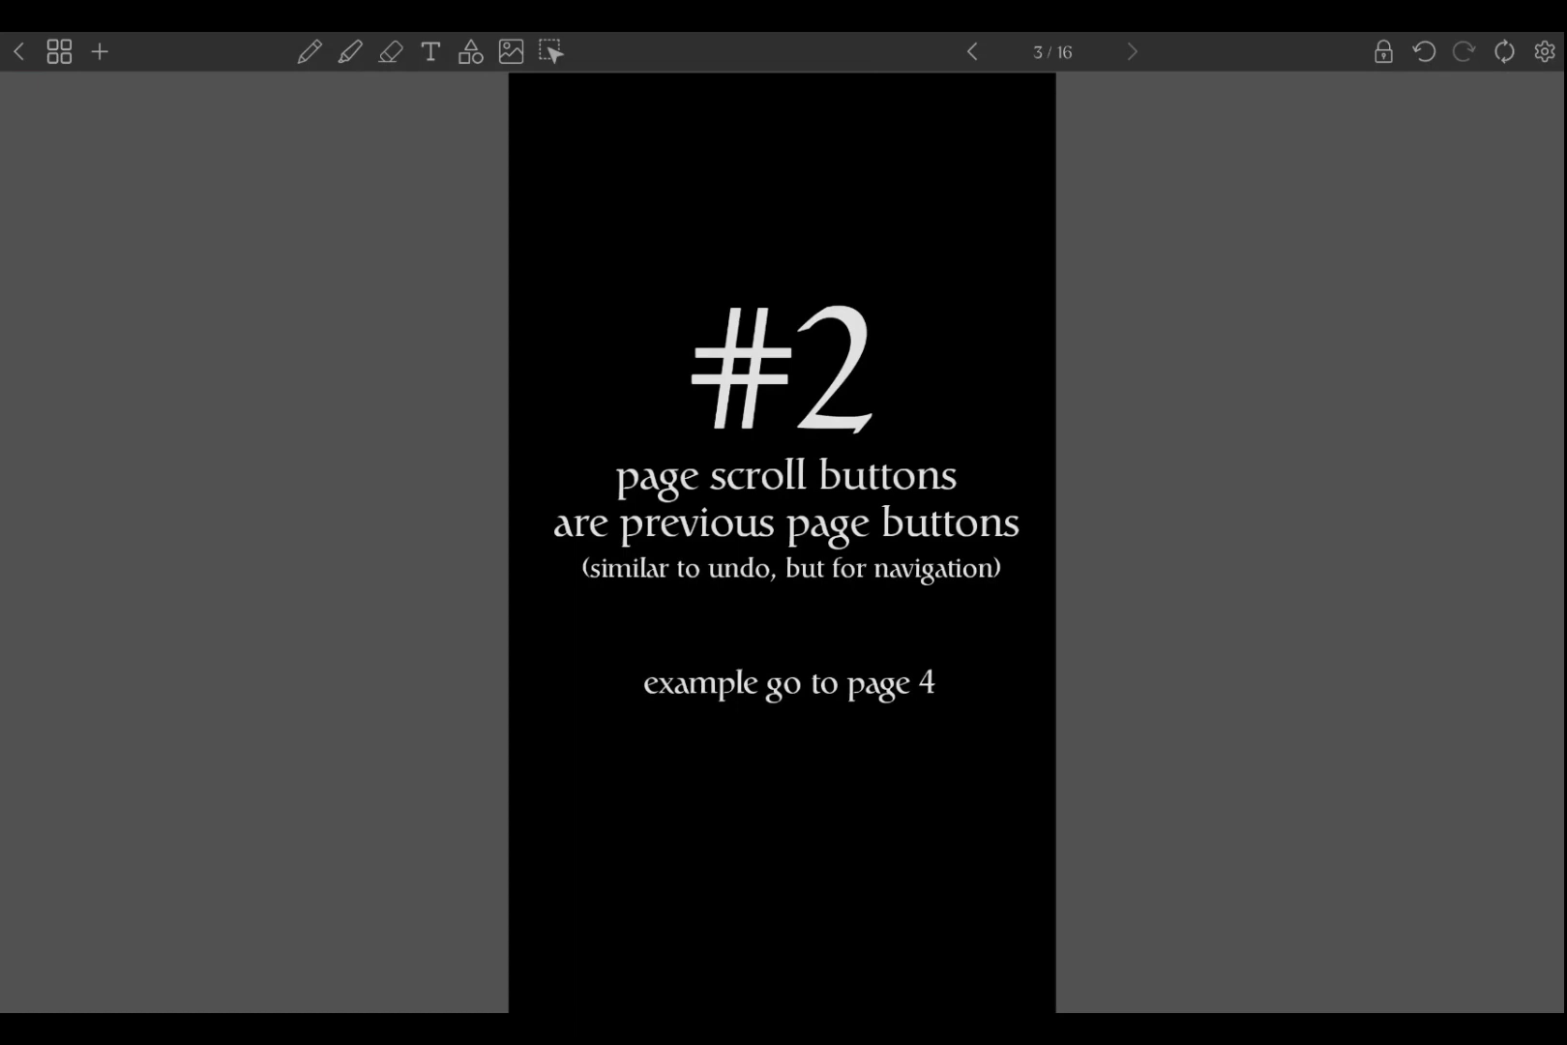
left_click(843, 690)
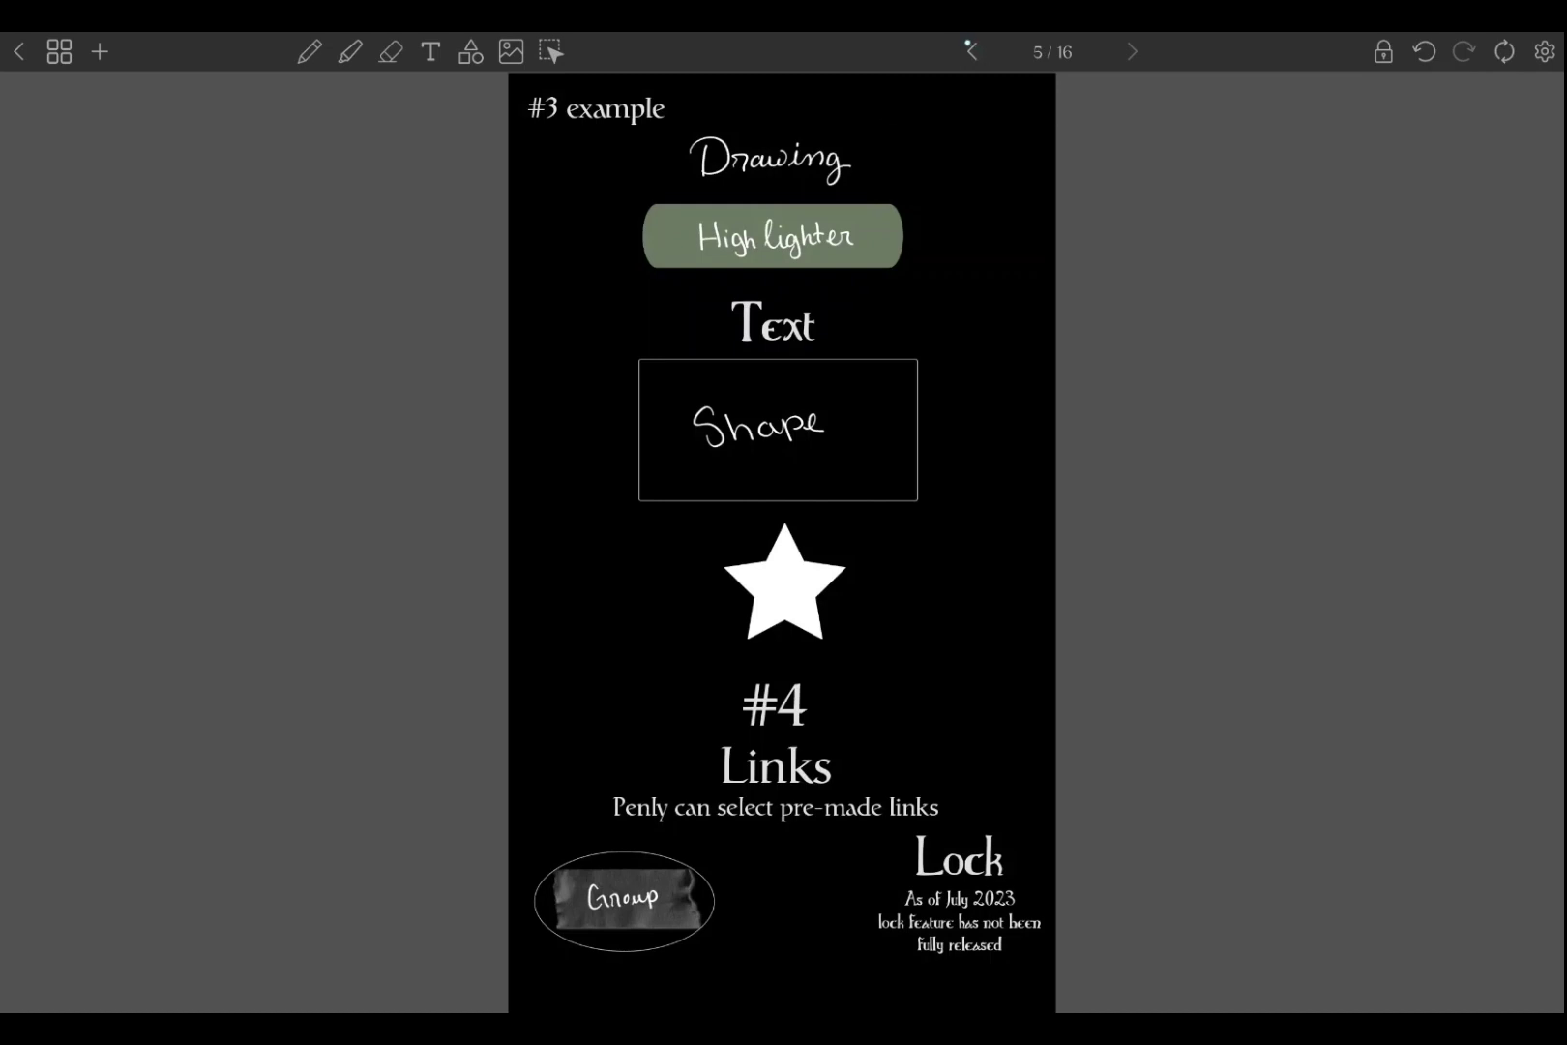
left_click(972, 51)
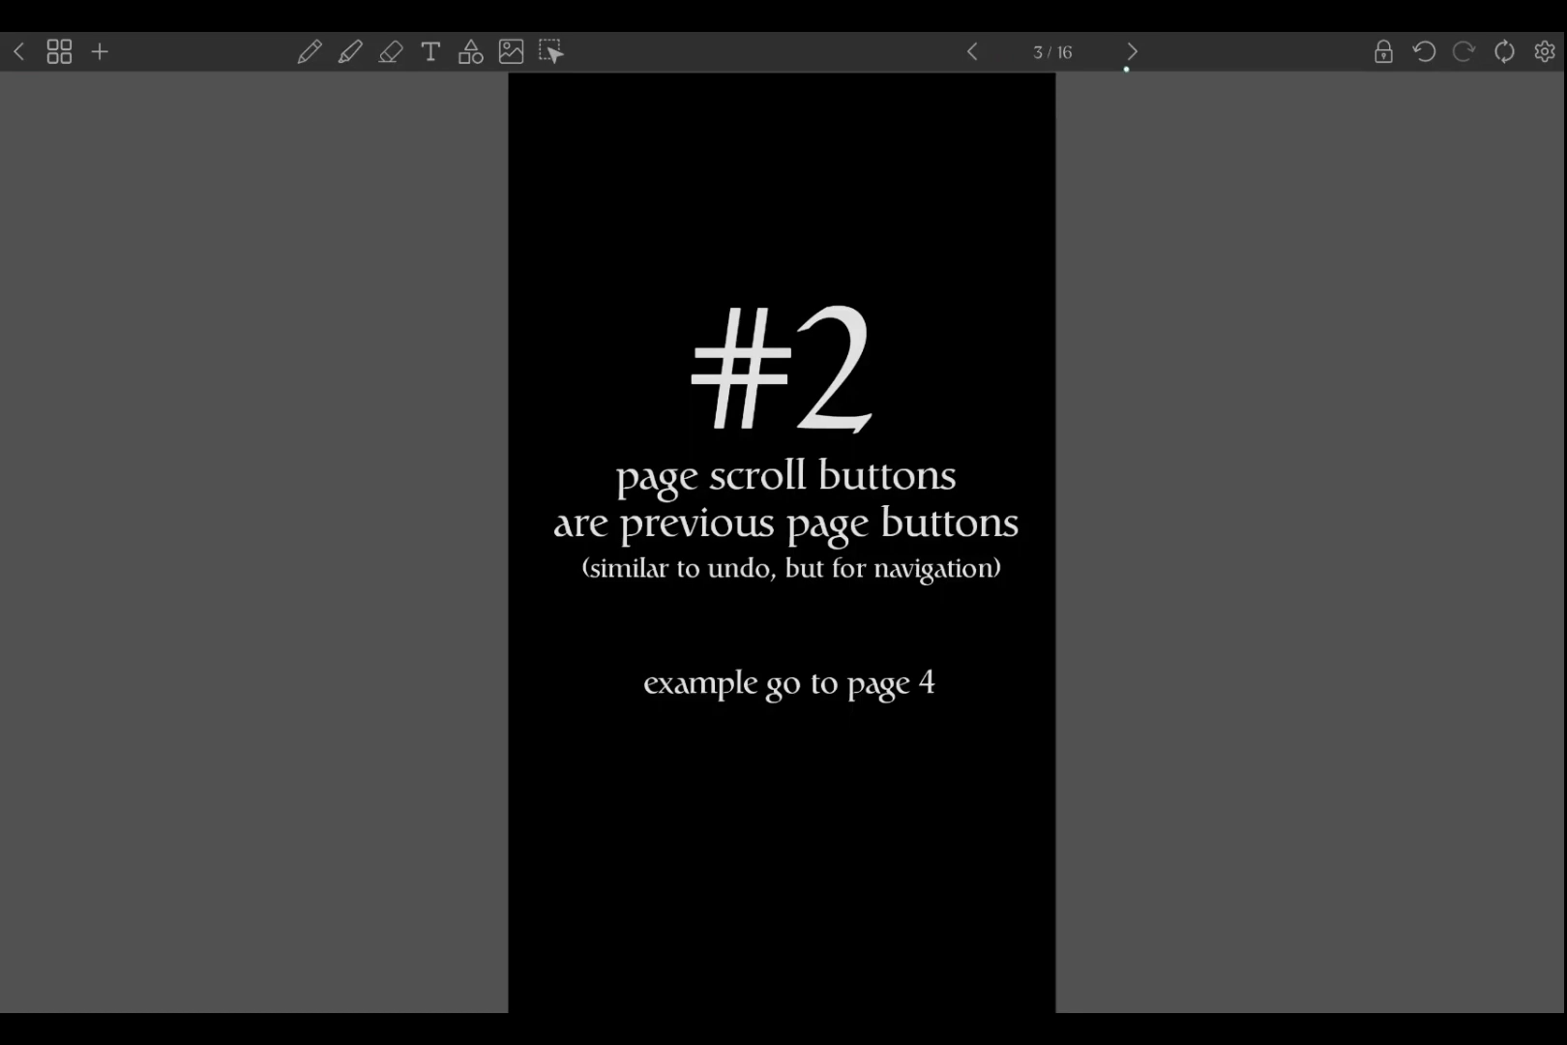
left_click(1131, 52)
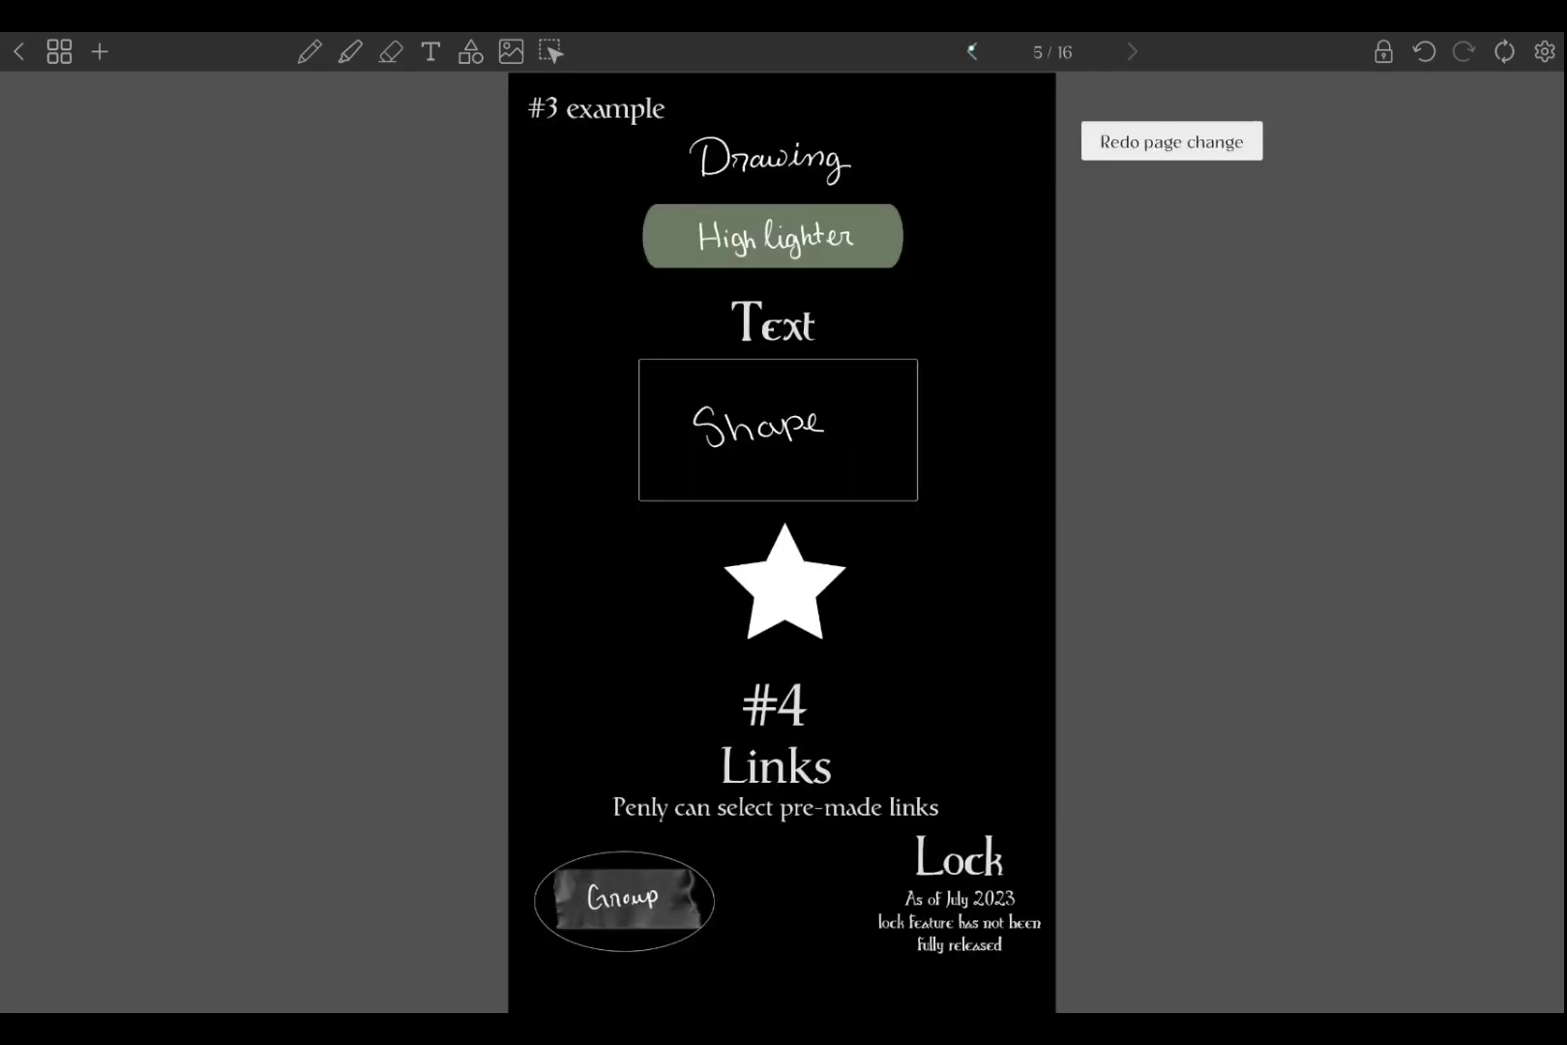
left_click(970, 53)
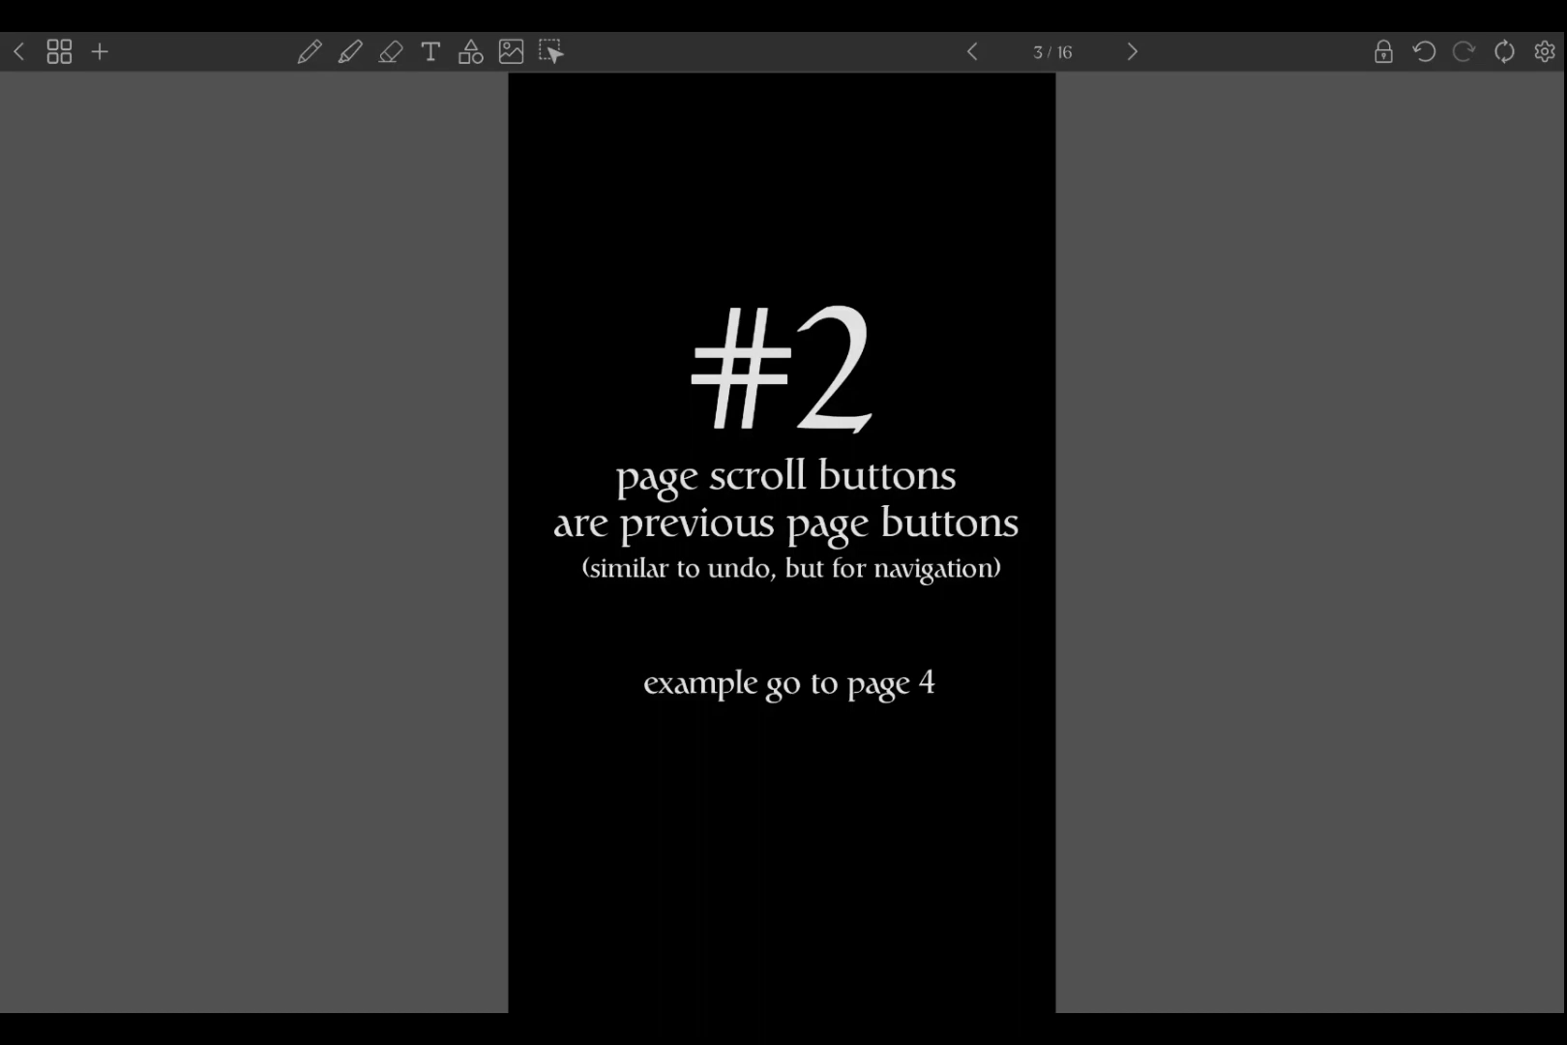
left_click_drag(1004, 387, 1011, 347)
- Turn to tip #3, switch to the select tool, and go to the #3 example page
left_click_drag(1201, 444, 1078, 445)
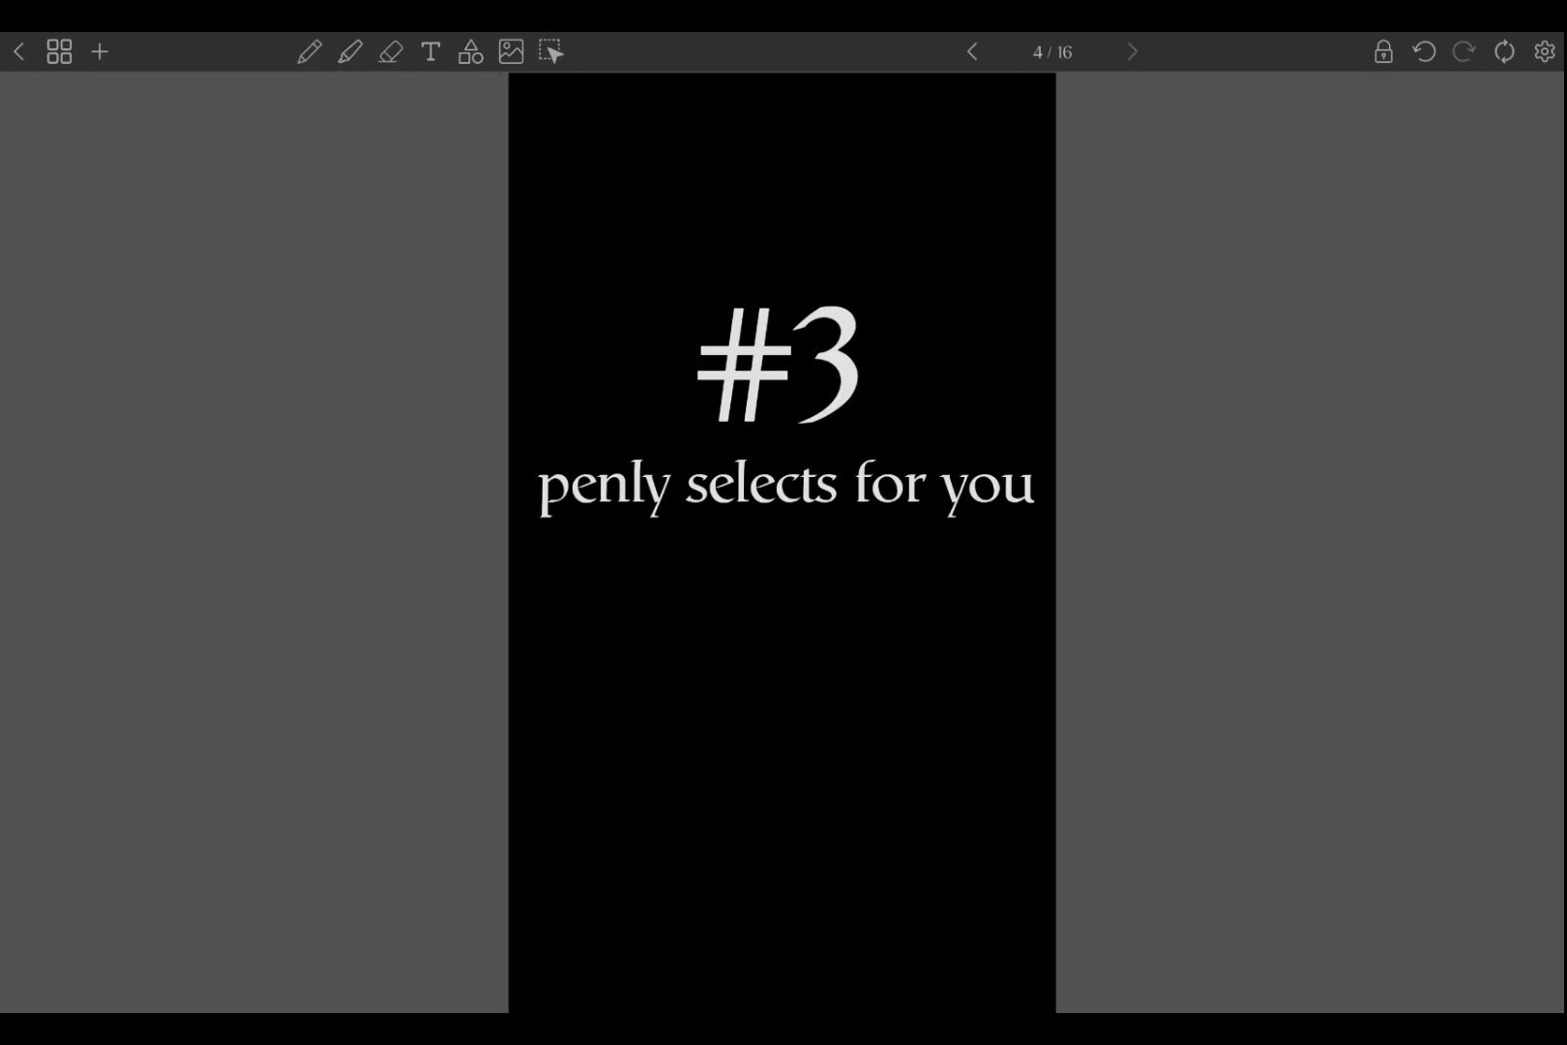
left_click_drag(1293, 91, 1357, 768)
left_click(1291, 776)
left_click(552, 52)
left_click(1200, 54)
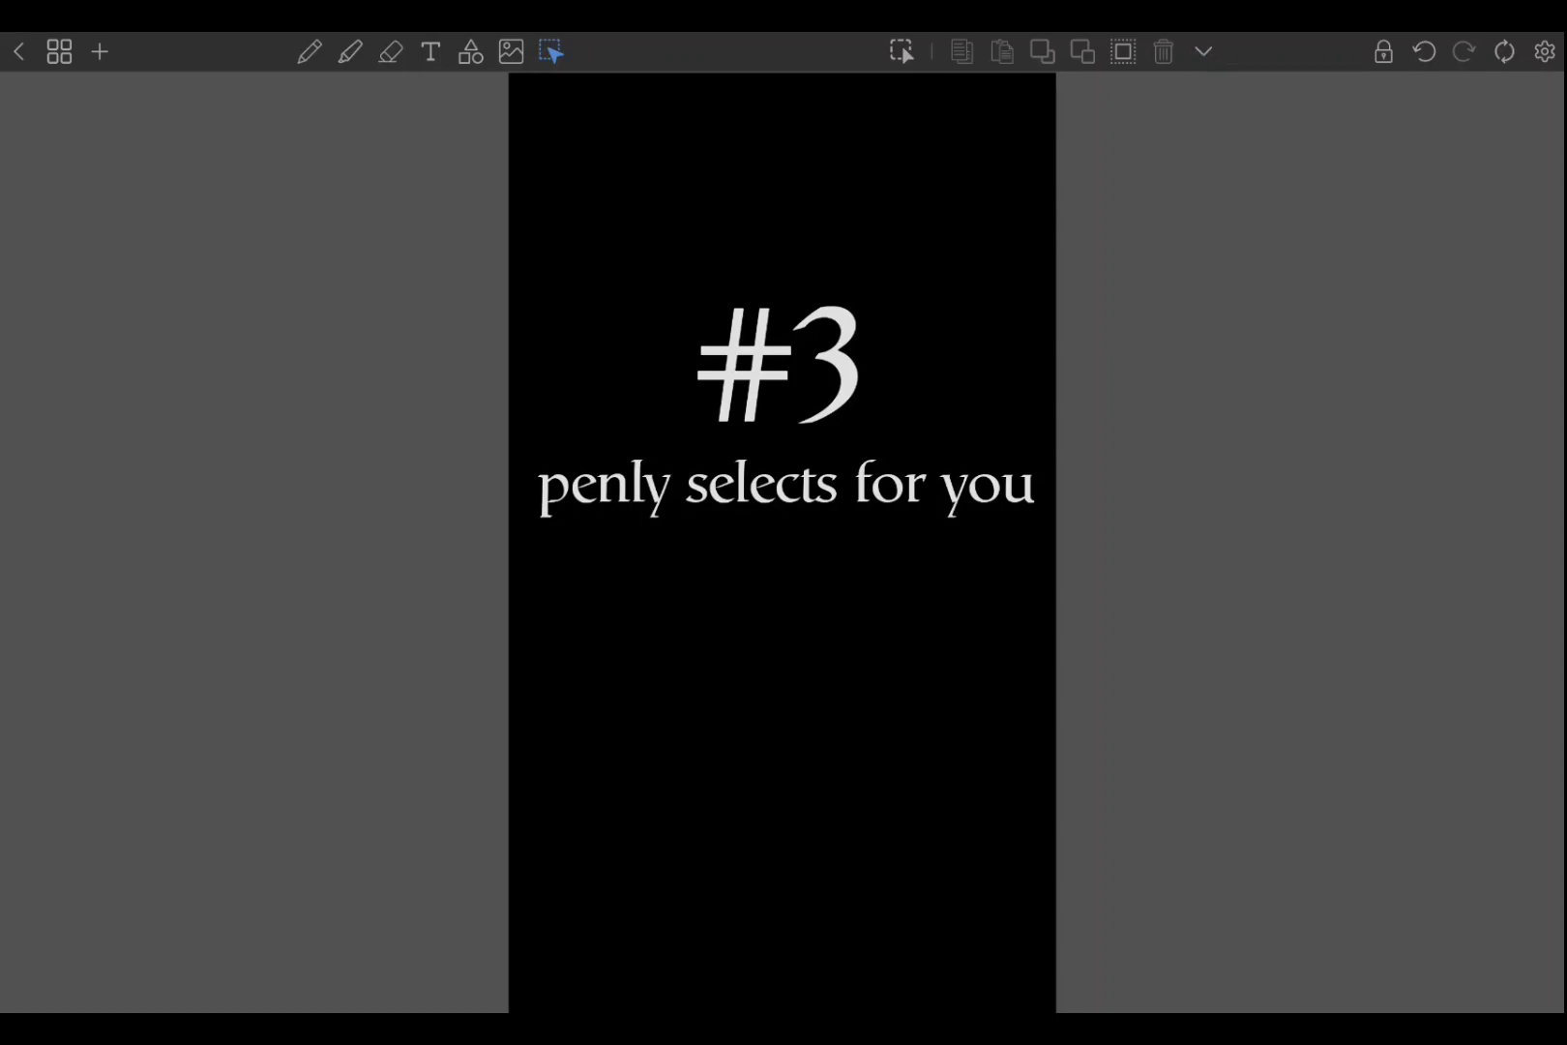
left_click_drag(1213, 356, 673, 426)
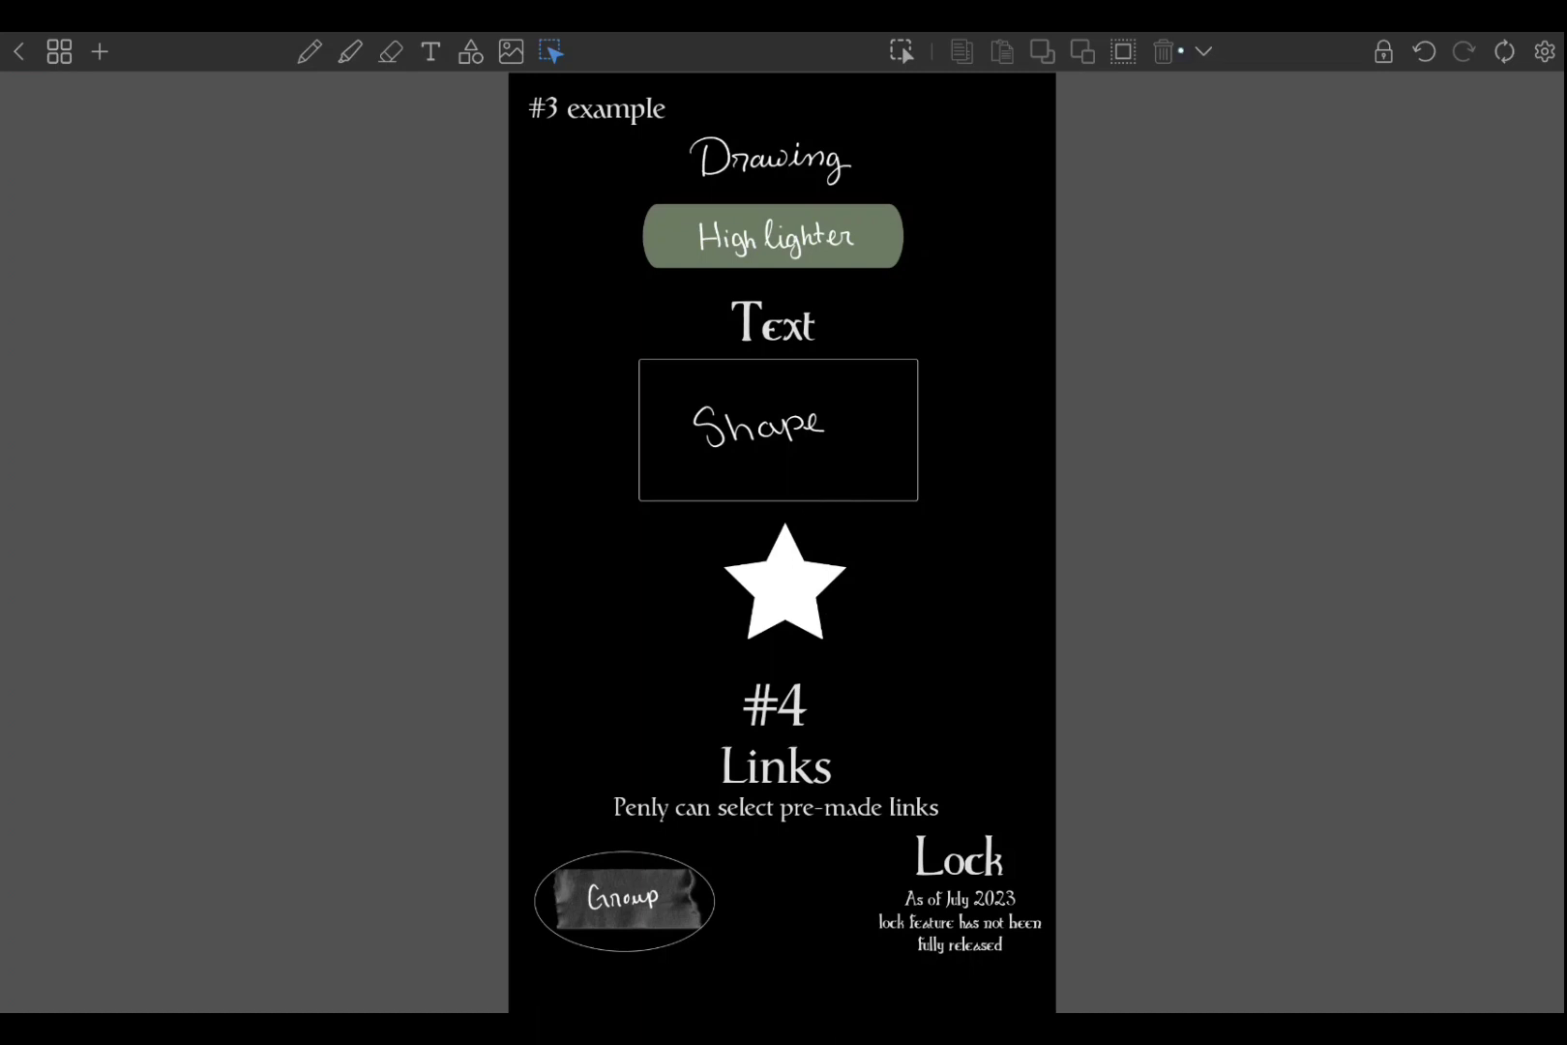
left_click(1206, 48)
left_click(551, 50)
- Tick Draw, Highlight, Shape, Link and Group in the selection filter, leaving Lock unchecked
left_click(1207, 52)
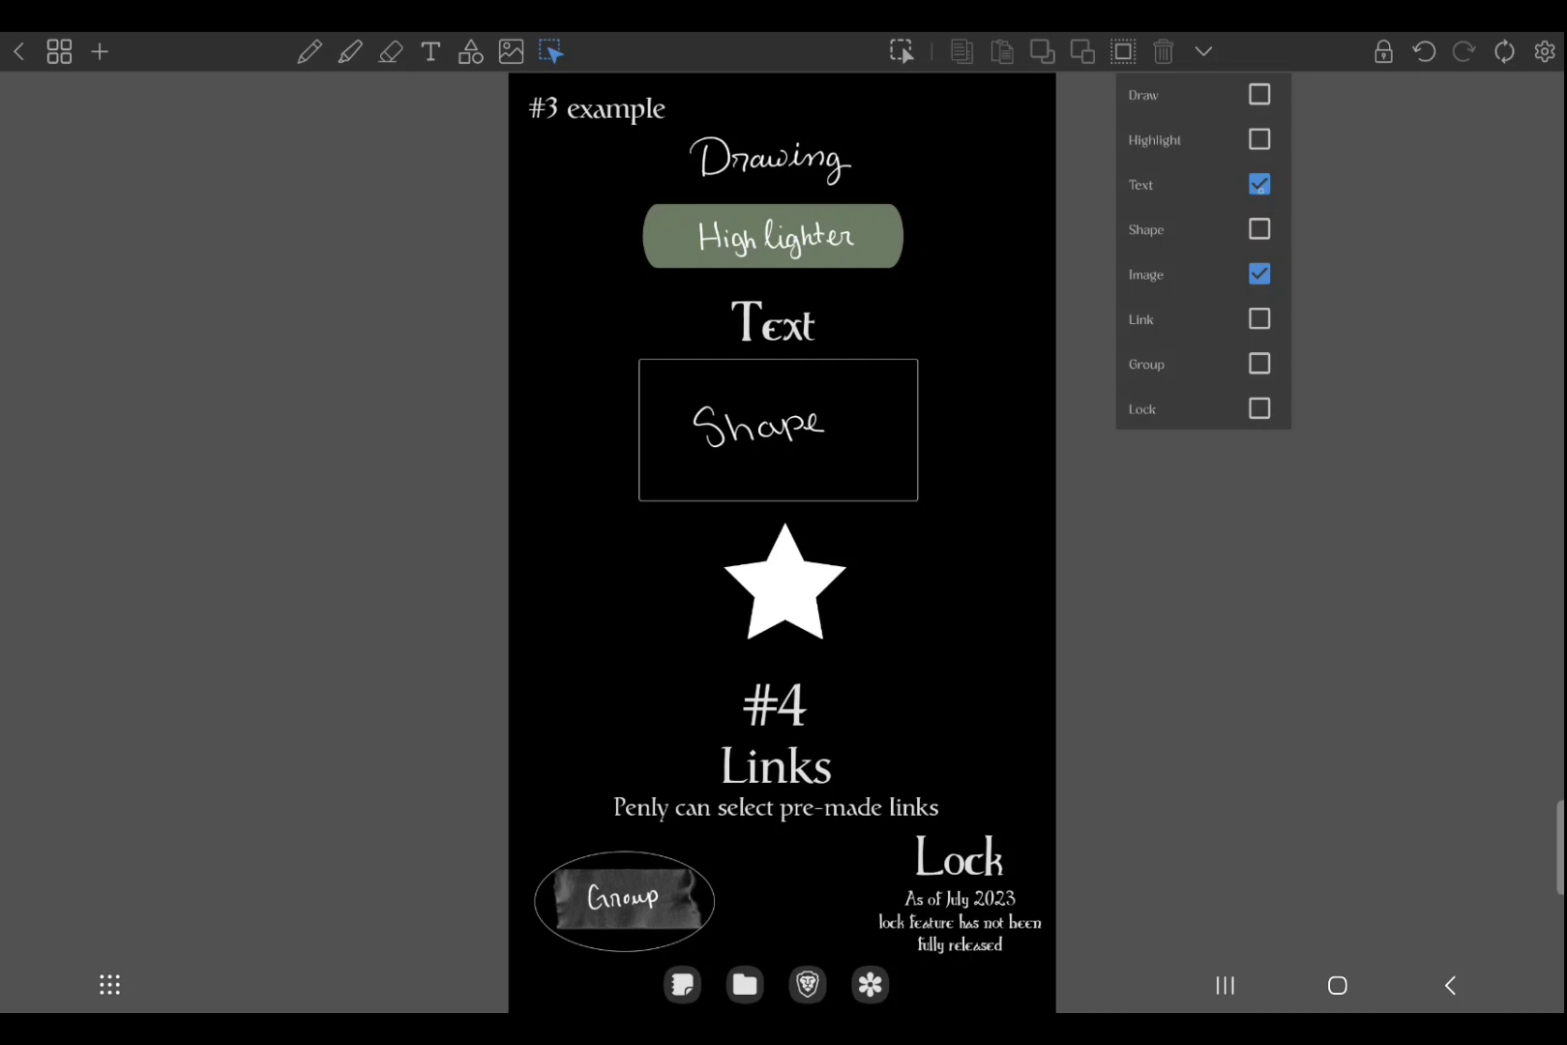
left_click(1259, 93)
left_click(1258, 140)
left_click(1259, 228)
left_click(1259, 319)
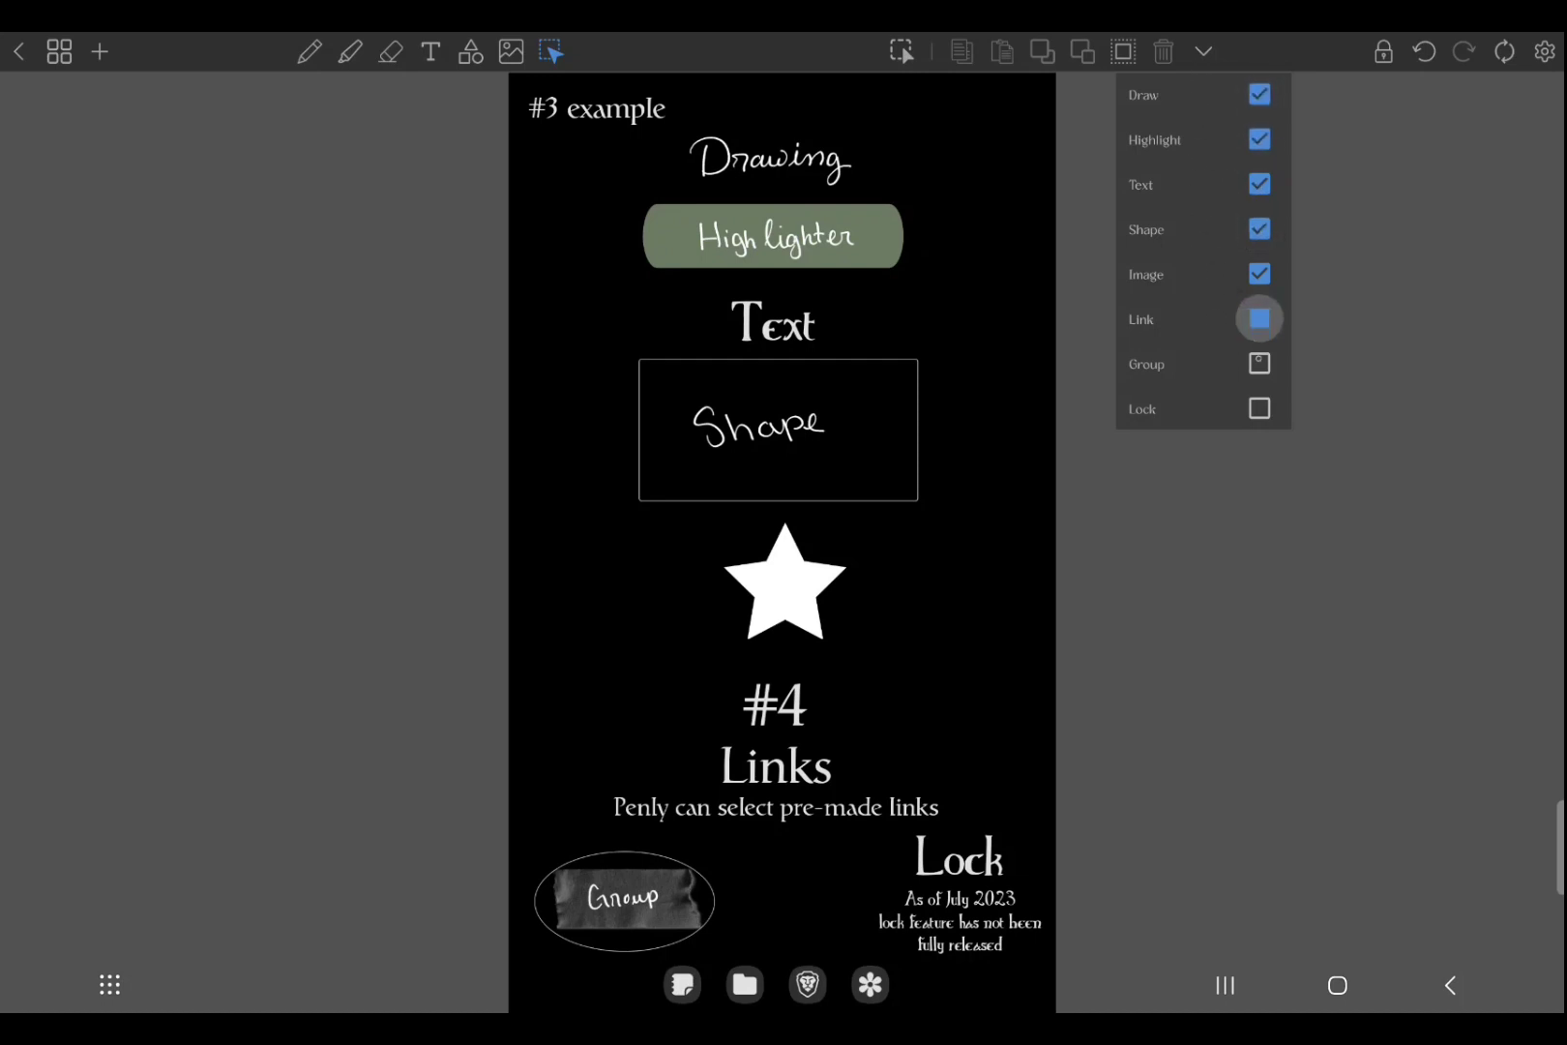
left_click(1260, 364)
left_click(1259, 408)
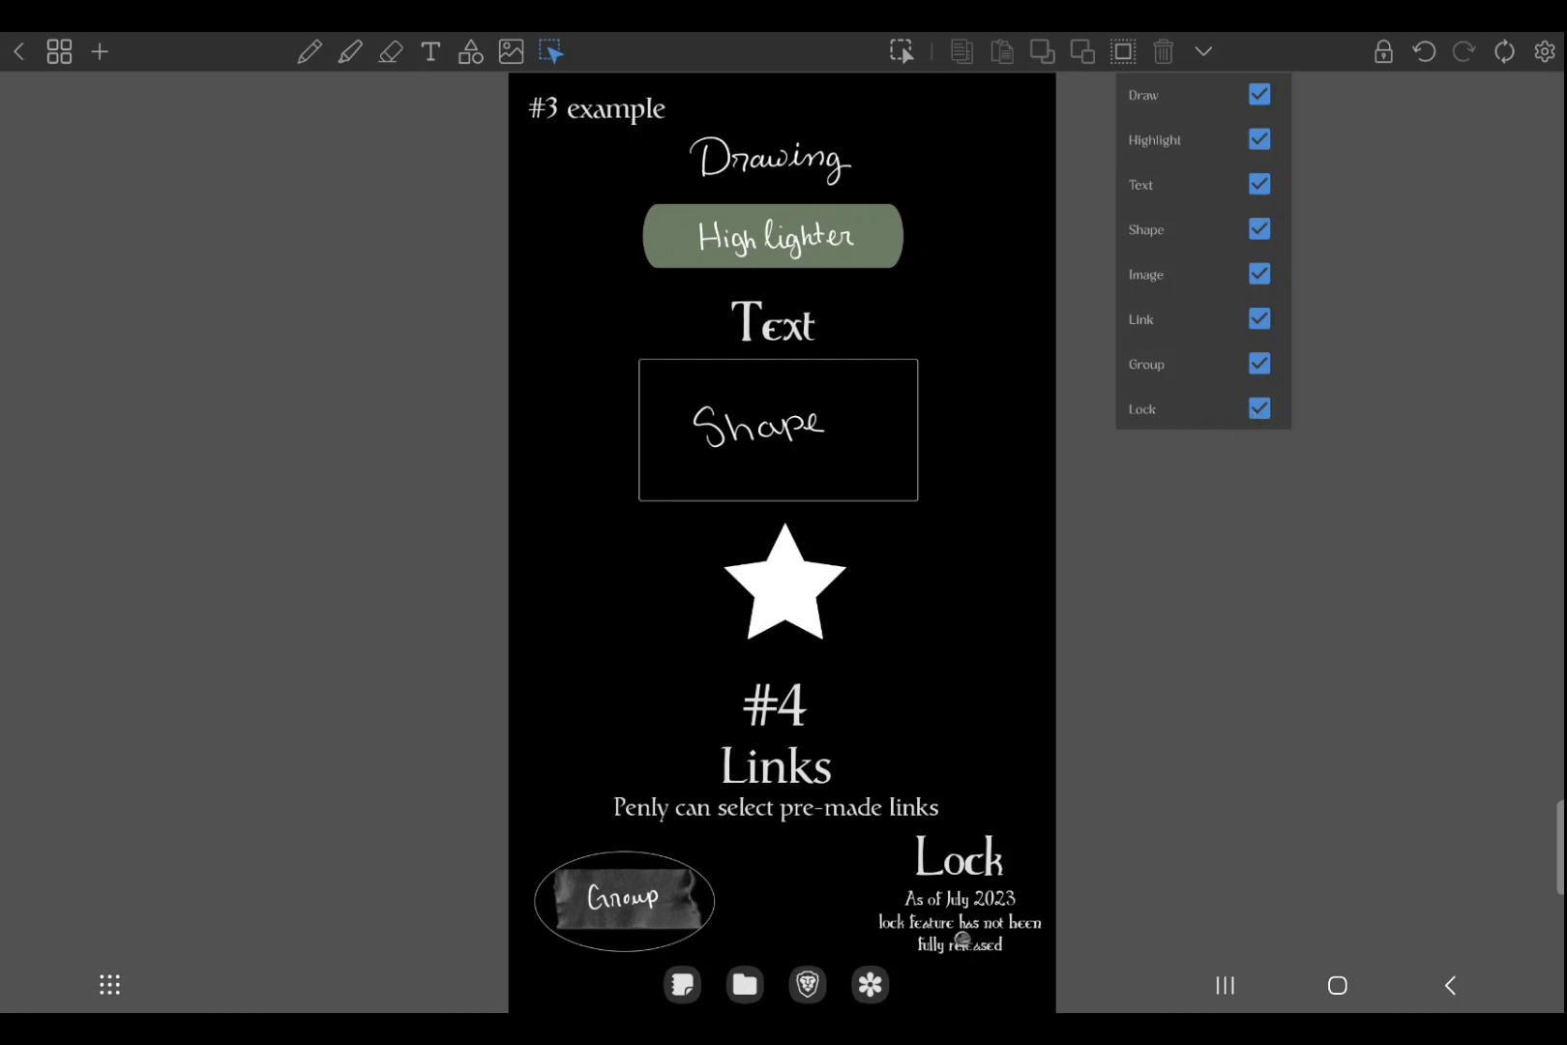
left_click(1259, 407)
left_click(1203, 50)
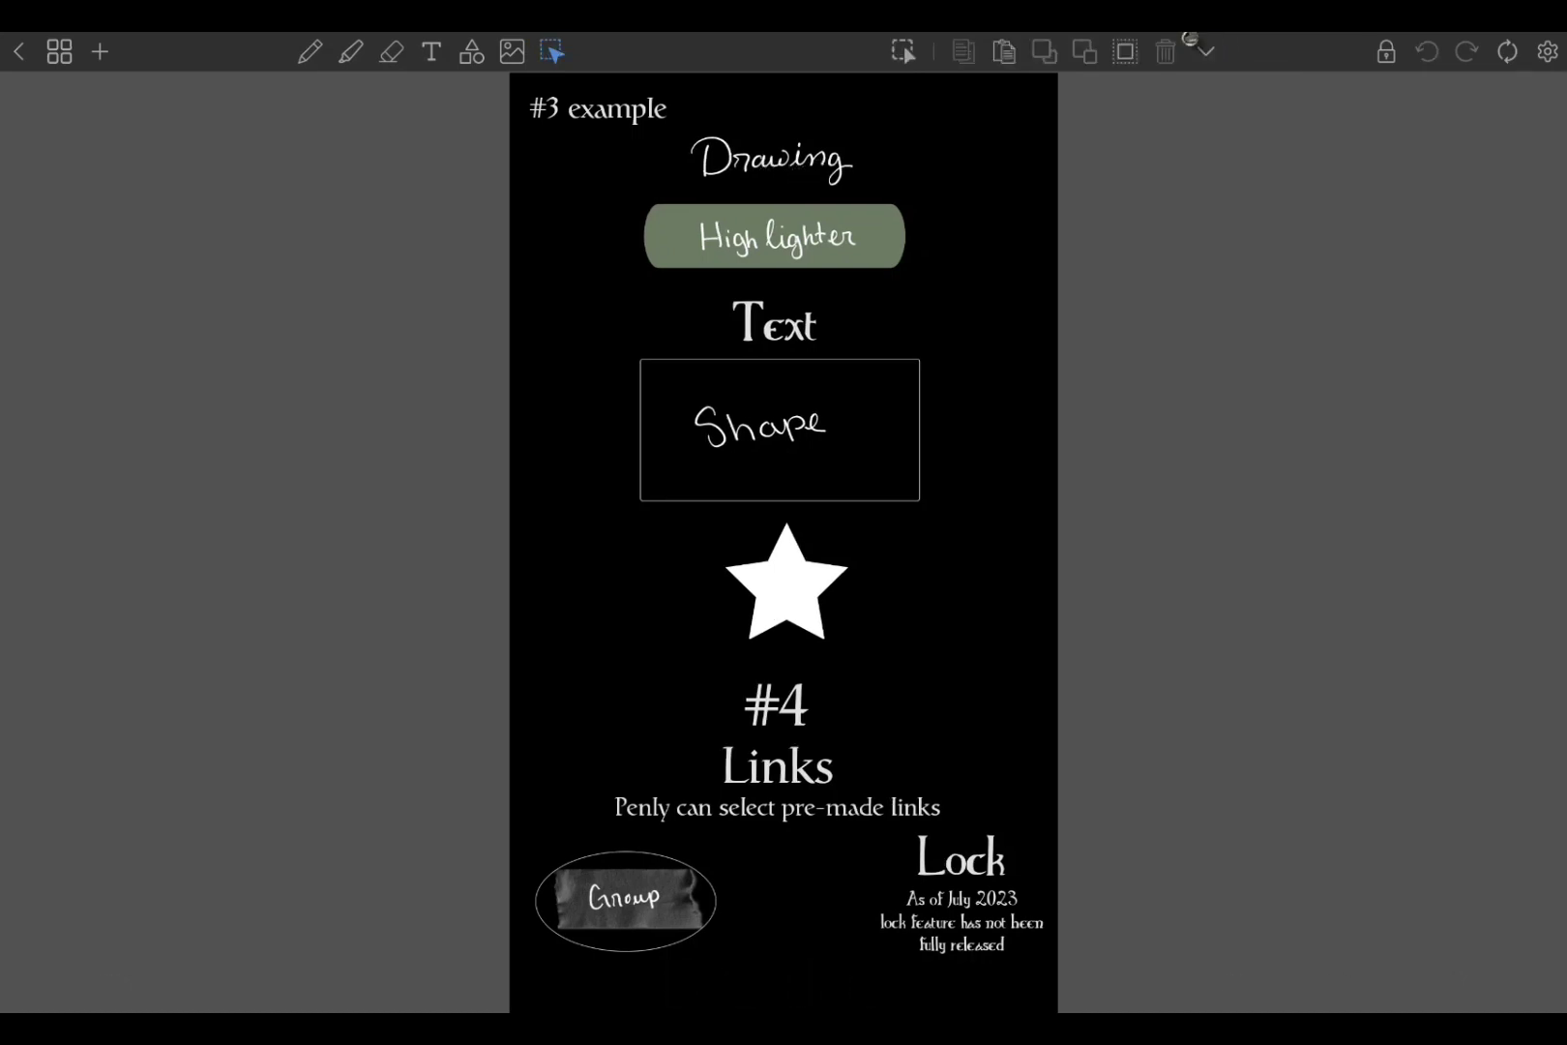
- Narrow the filter to drawings only, select all drawn strokes, then clear the selection
left_click(1204, 51)
left_click(1262, 94)
left_click(1261, 319)
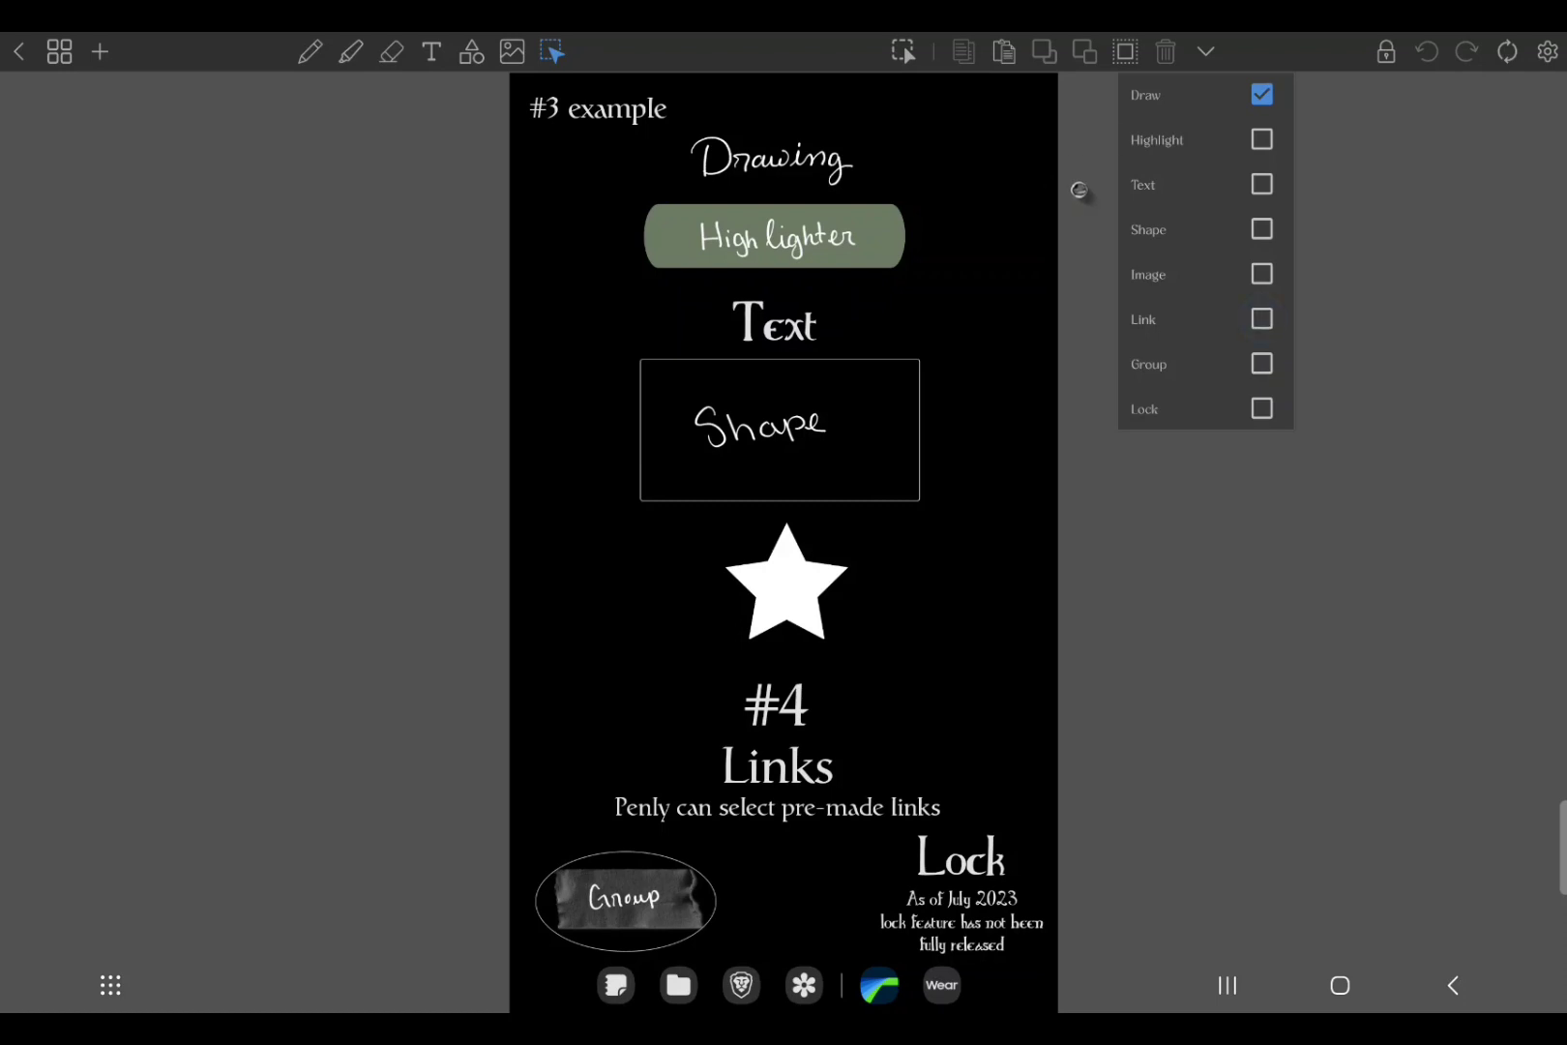
left_click(1110, 208)
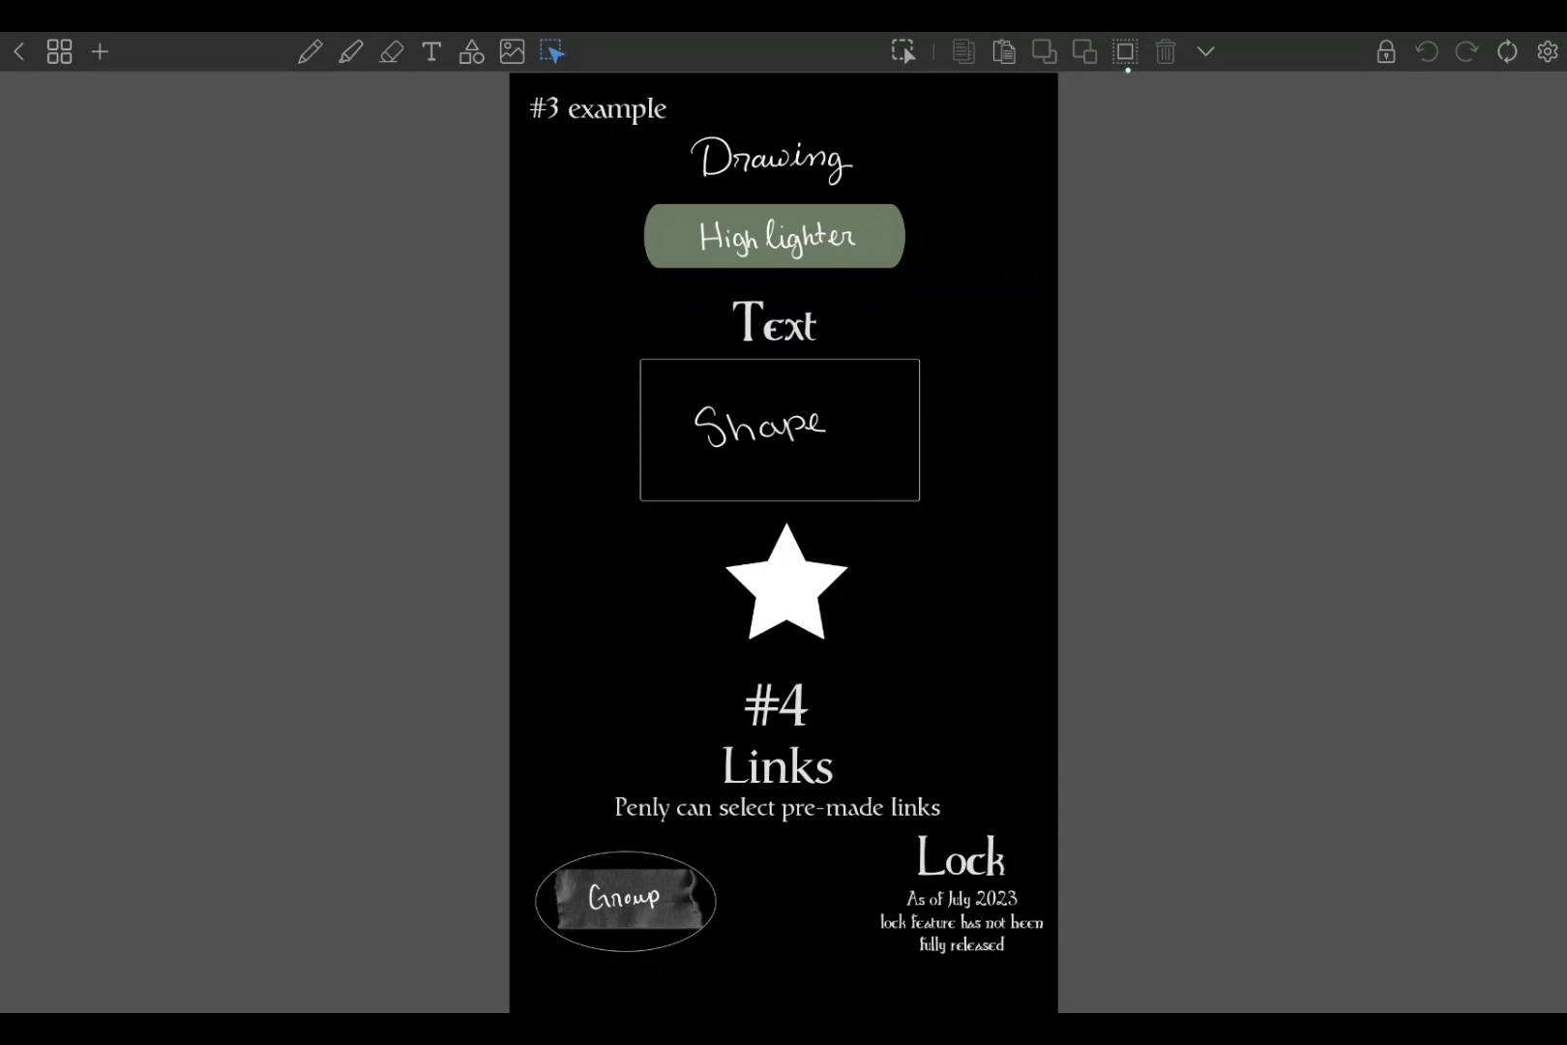
left_click(1126, 50)
left_click(1125, 51)
- Switch the filter to Highlight only, then select and deselect the highlighter stroke
left_click(1206, 50)
left_click(1261, 139)
left_click(1261, 95)
left_click(1066, 222)
left_click(1125, 50)
left_click(1127, 51)
- Turn to tip #4 on selecting pre-made hyperlinks and briefly check the selection filter
left_click_drag(1189, 507, 760, 507)
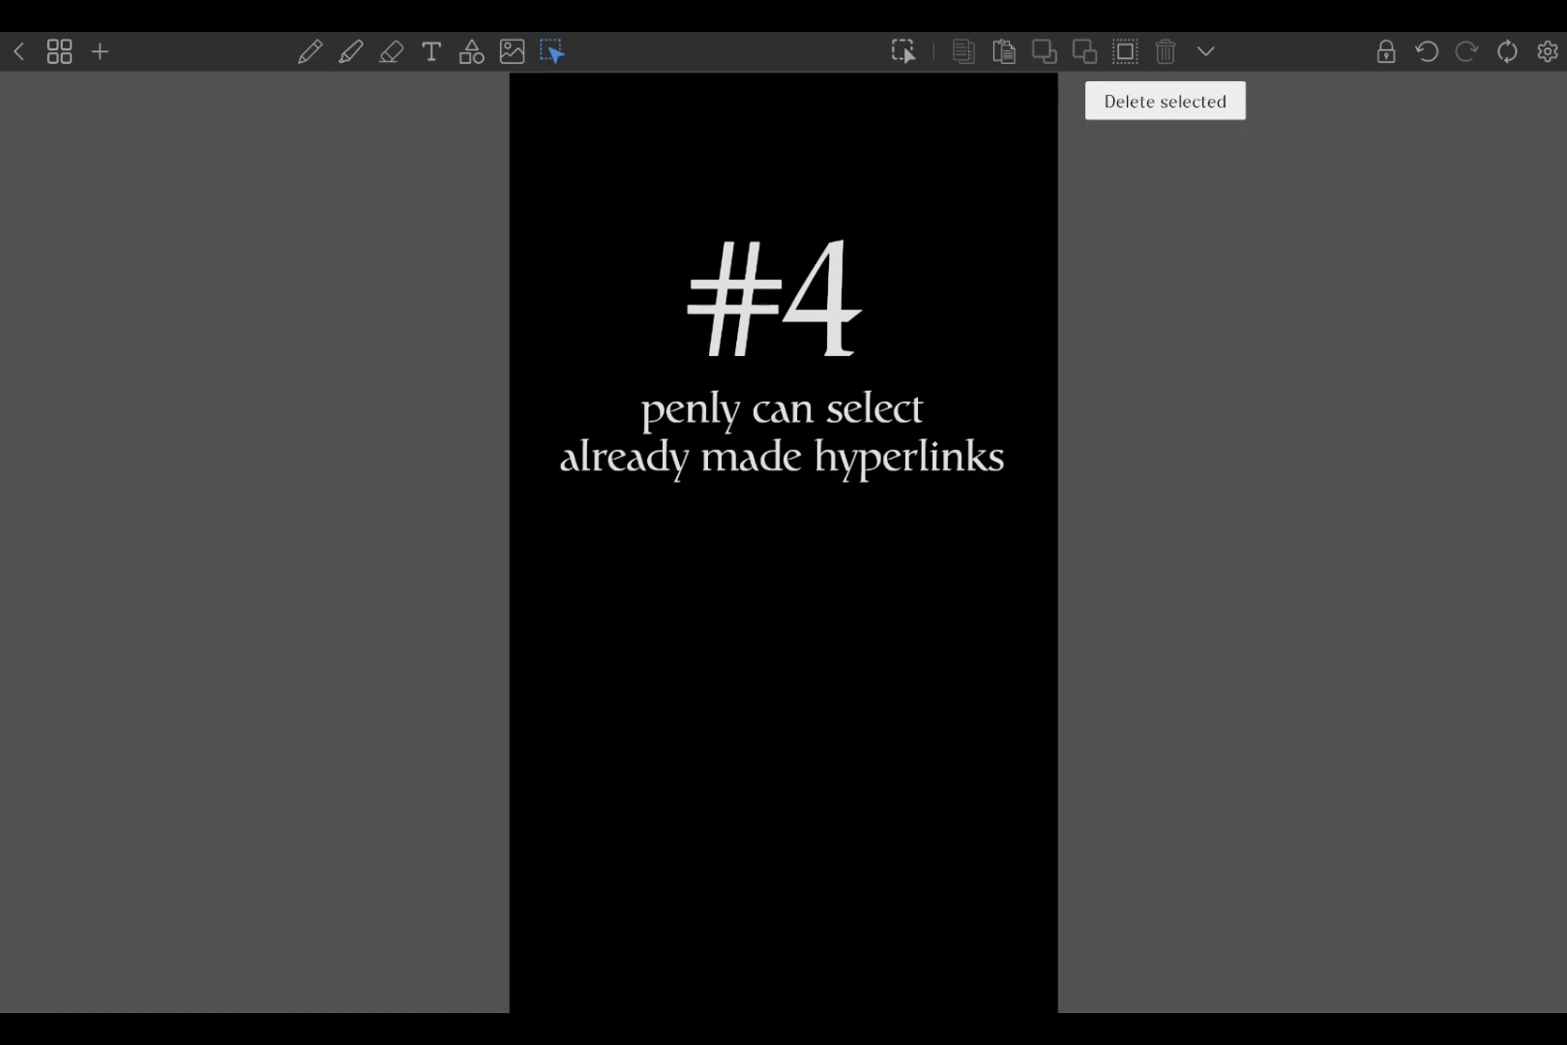
left_click(1206, 51)
left_click(1097, 288)
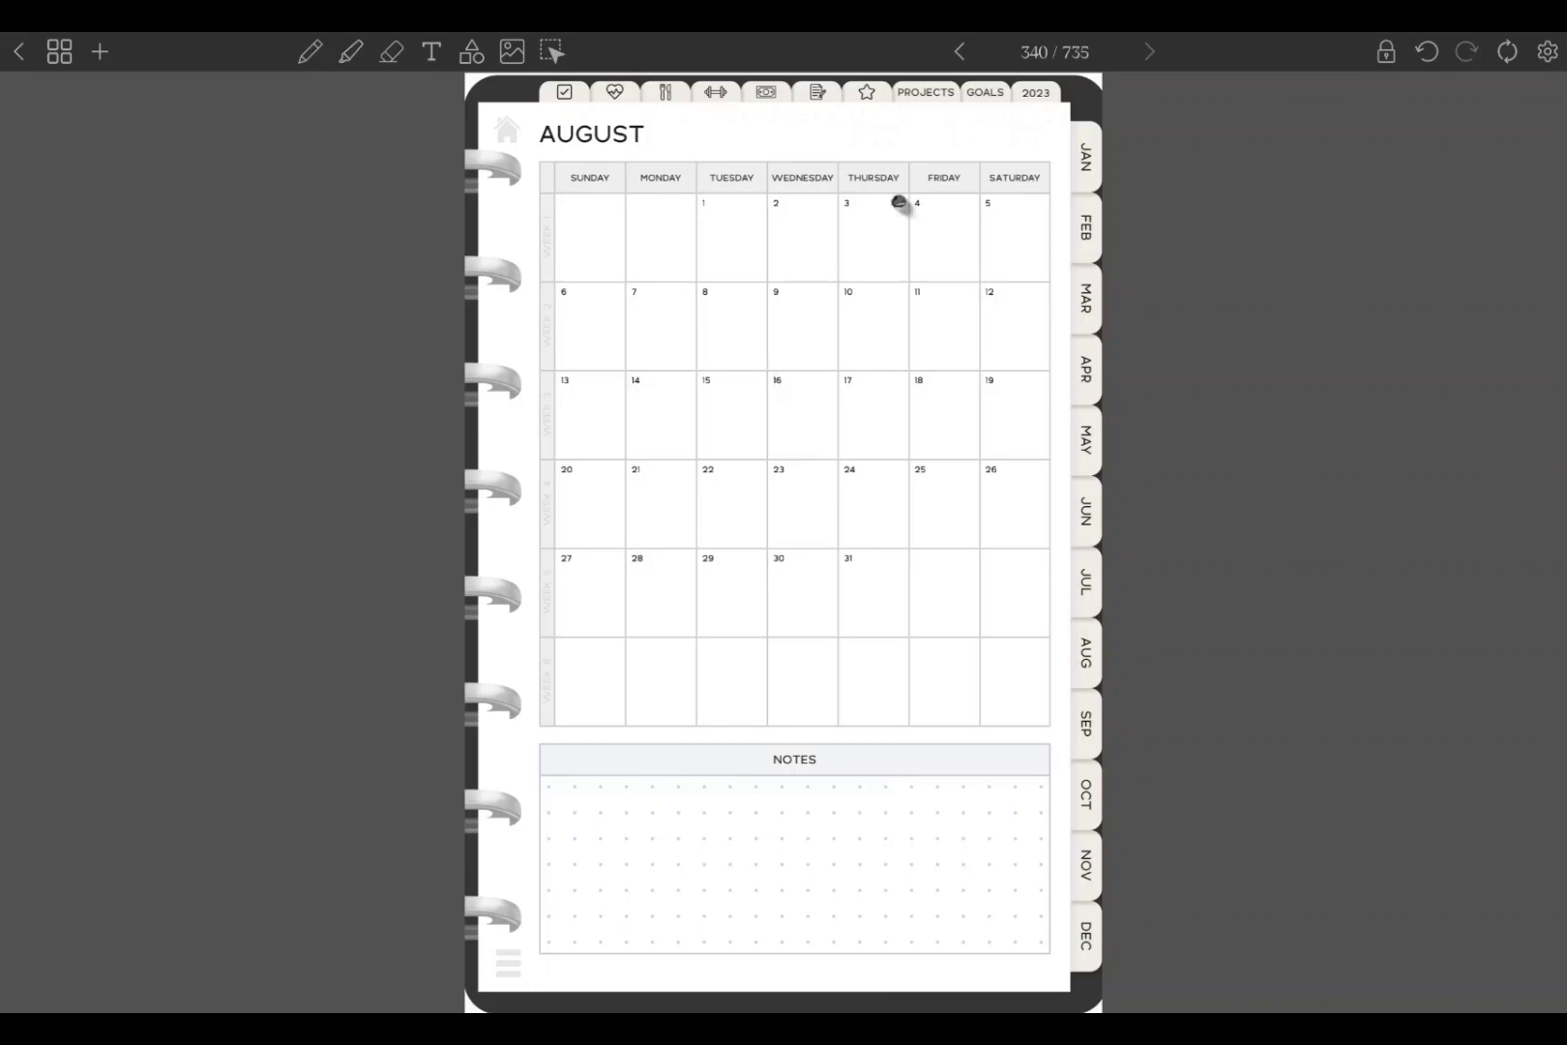
- On the August planner page, untick Text, Highlight and Draw so only images are selectable
left_click(554, 50)
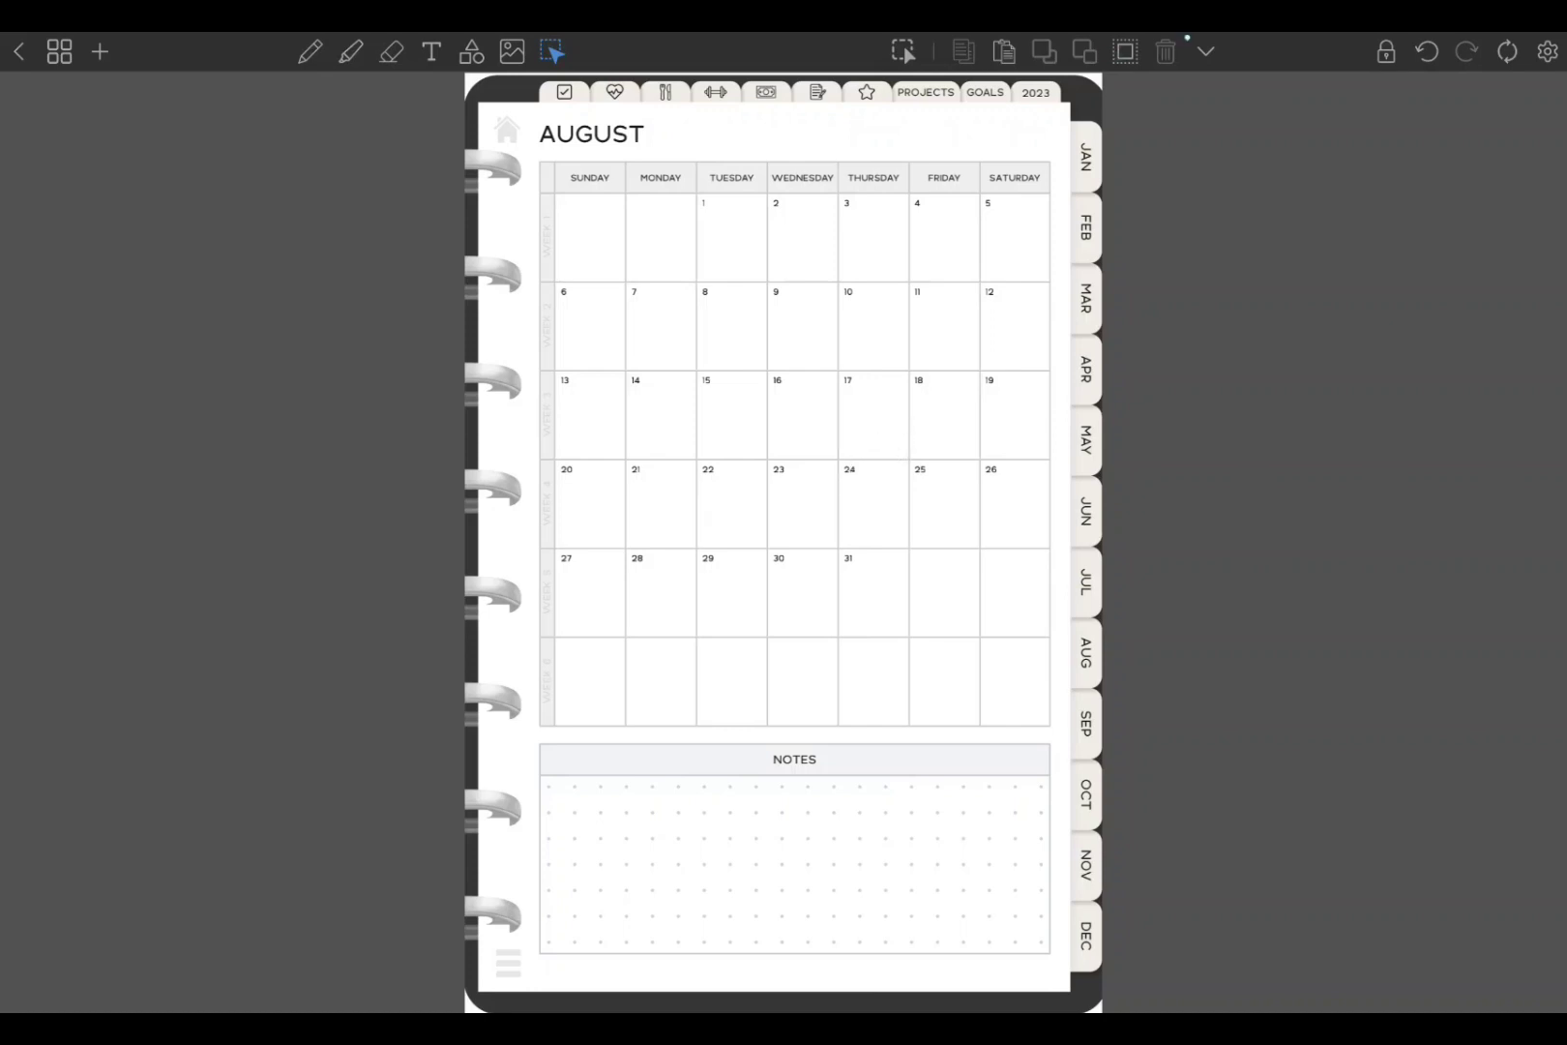
left_click(1206, 50)
left_click(1262, 184)
left_click(1261, 140)
left_click(1262, 94)
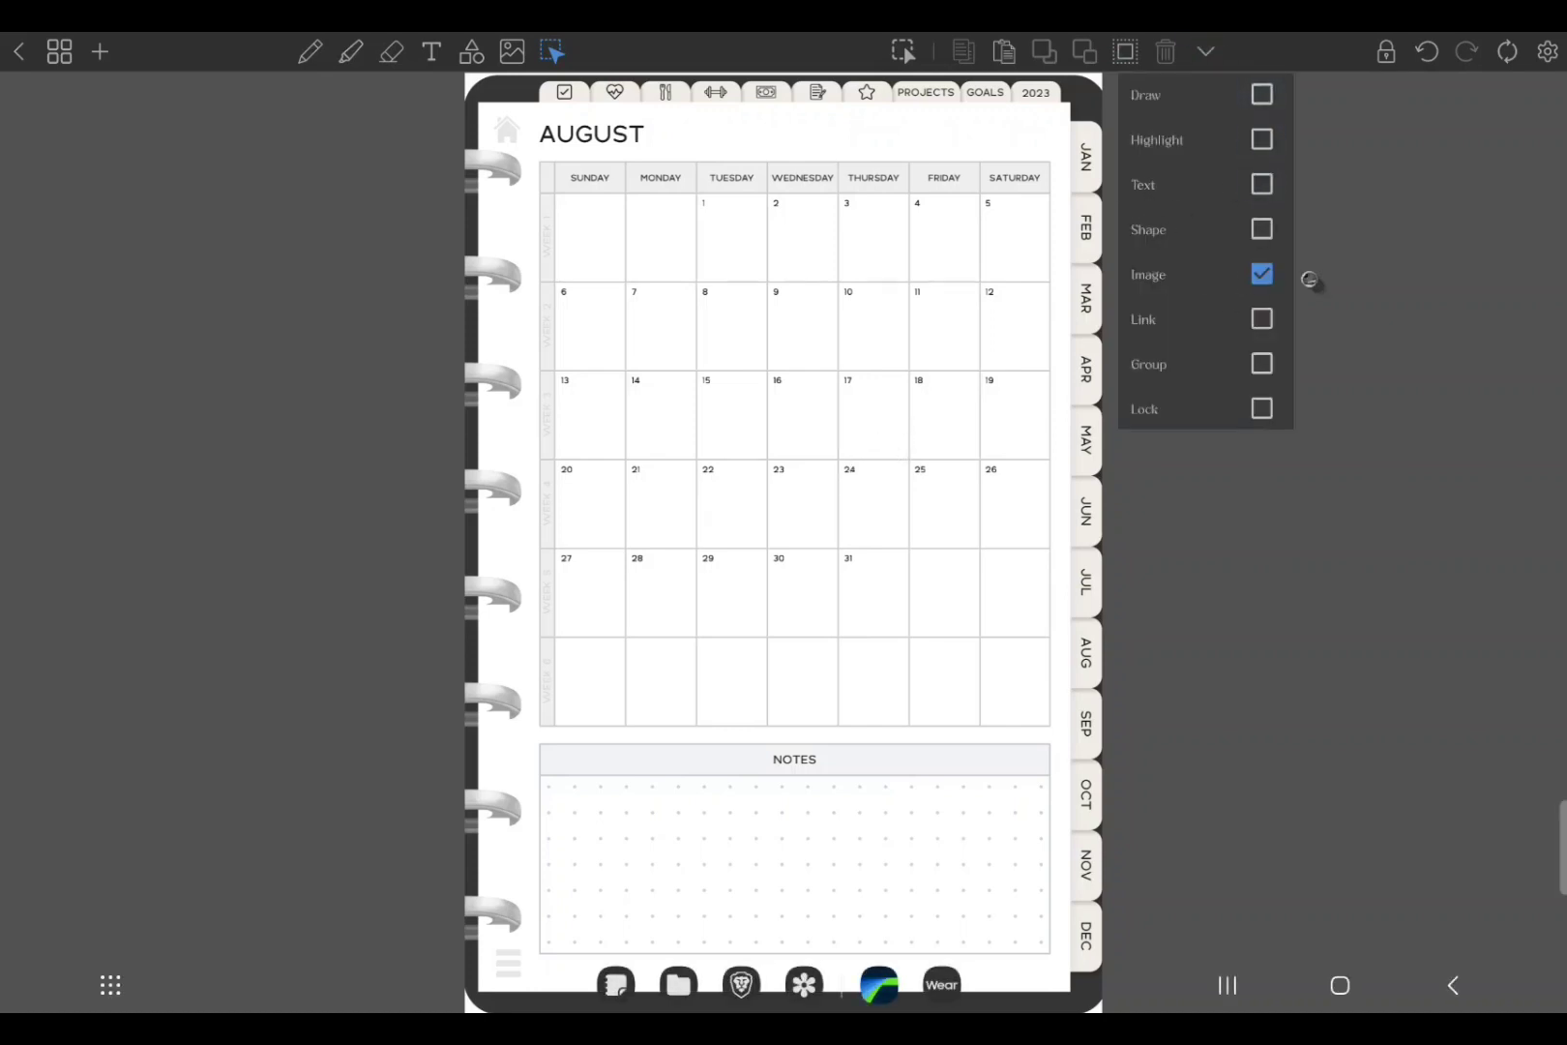
left_click(1125, 49)
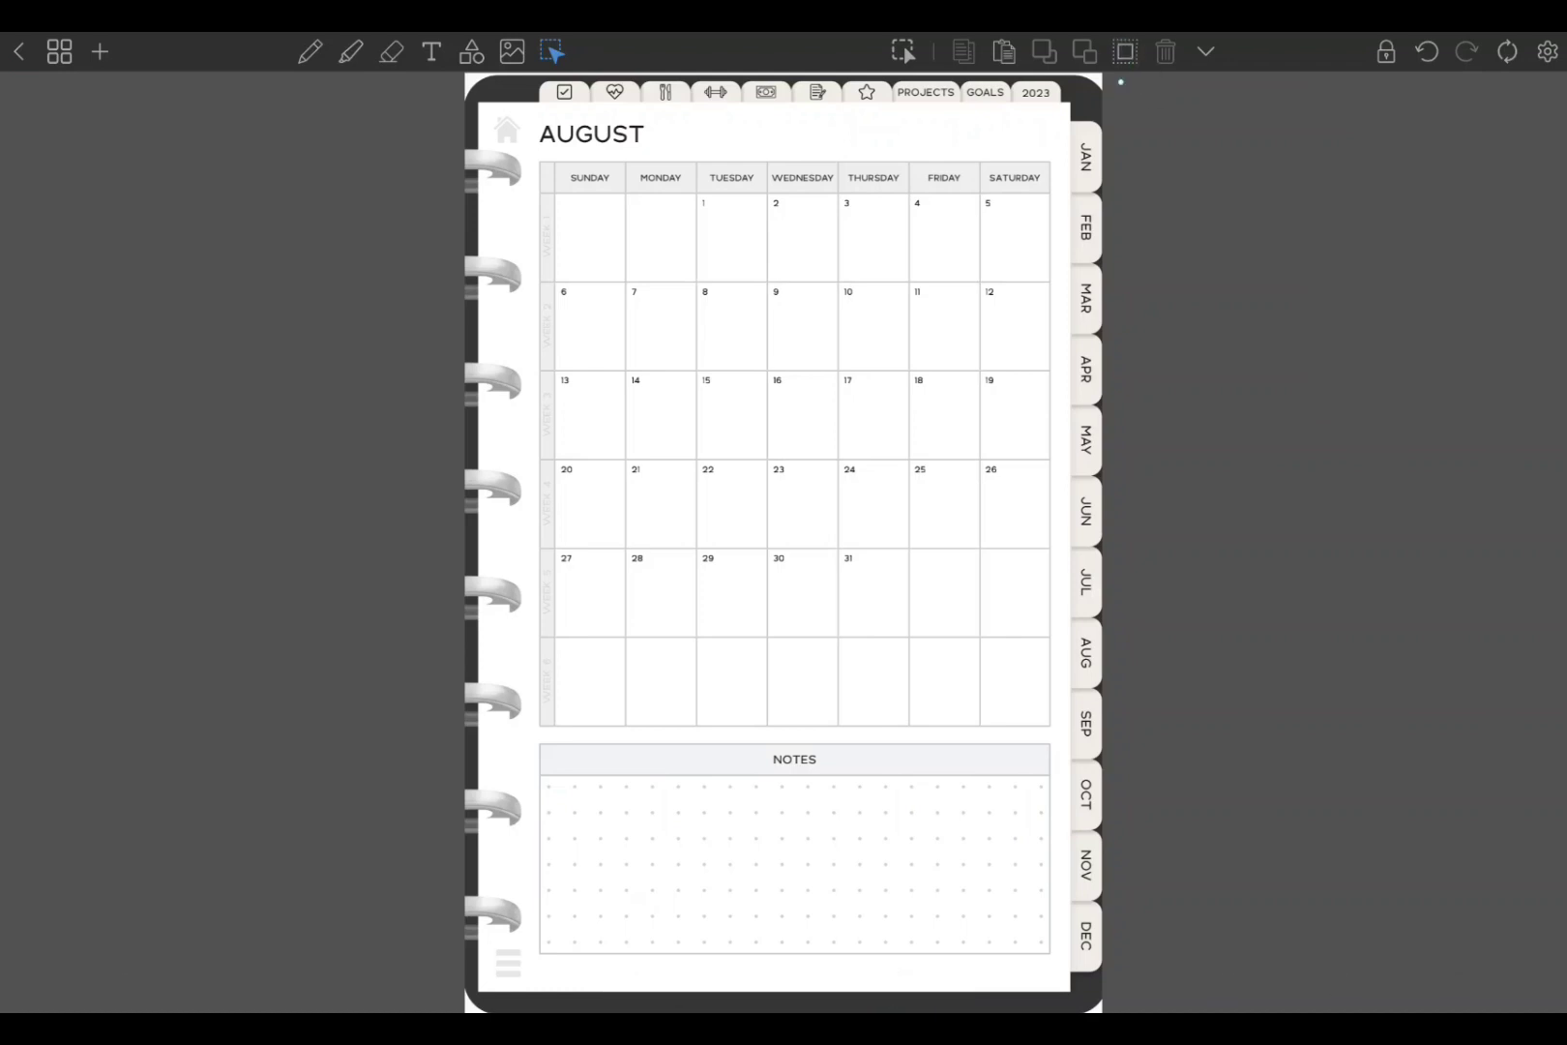
left_click(1123, 54)
- Select only link objects, follow the Tuesday 1 August 2023 date link, and return to the calendar
left_click(1206, 51)
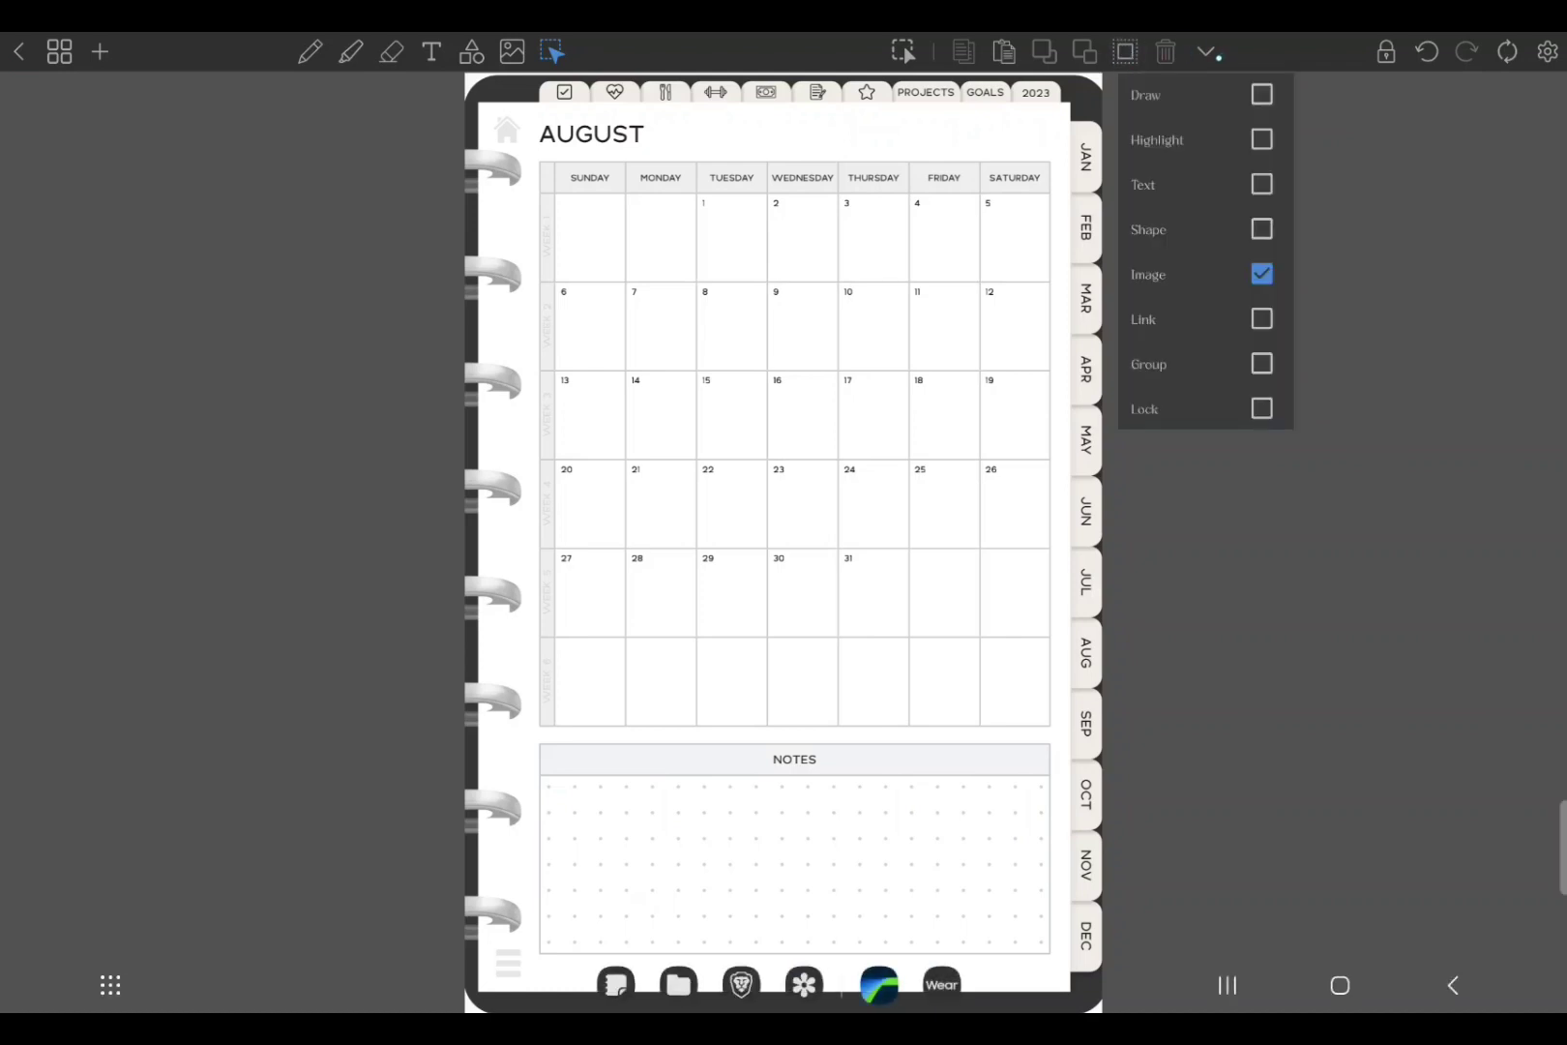
left_click(1262, 319)
left_click(1127, 46)
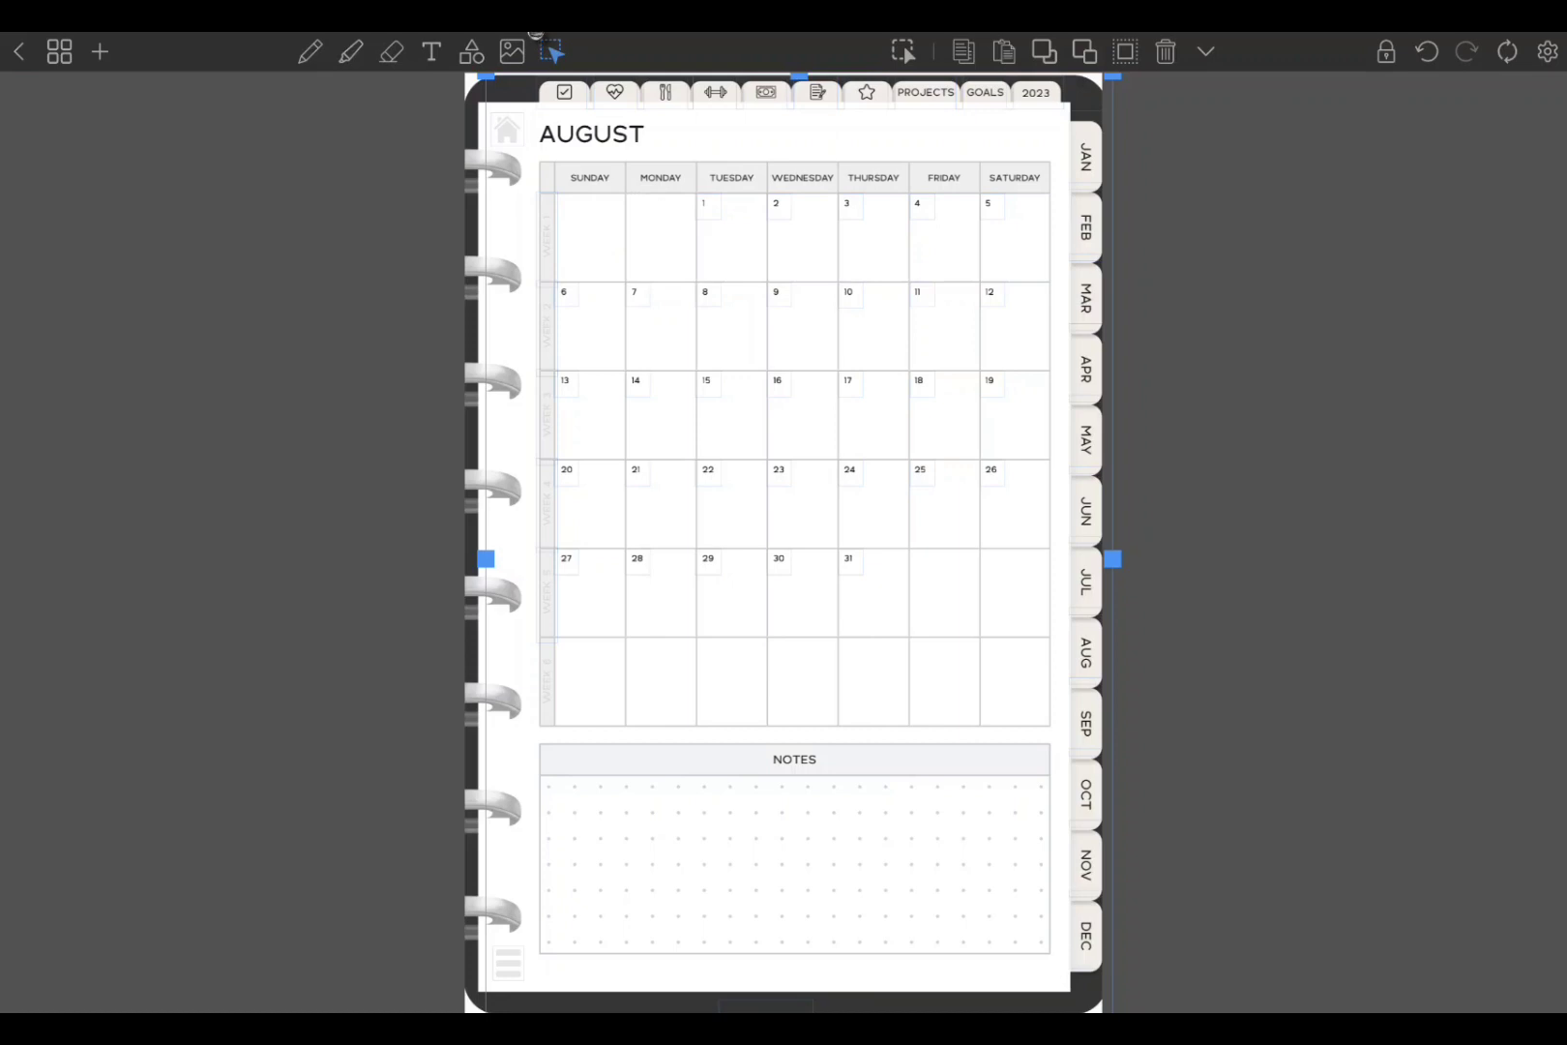
left_click(554, 52)
left_click(700, 224)
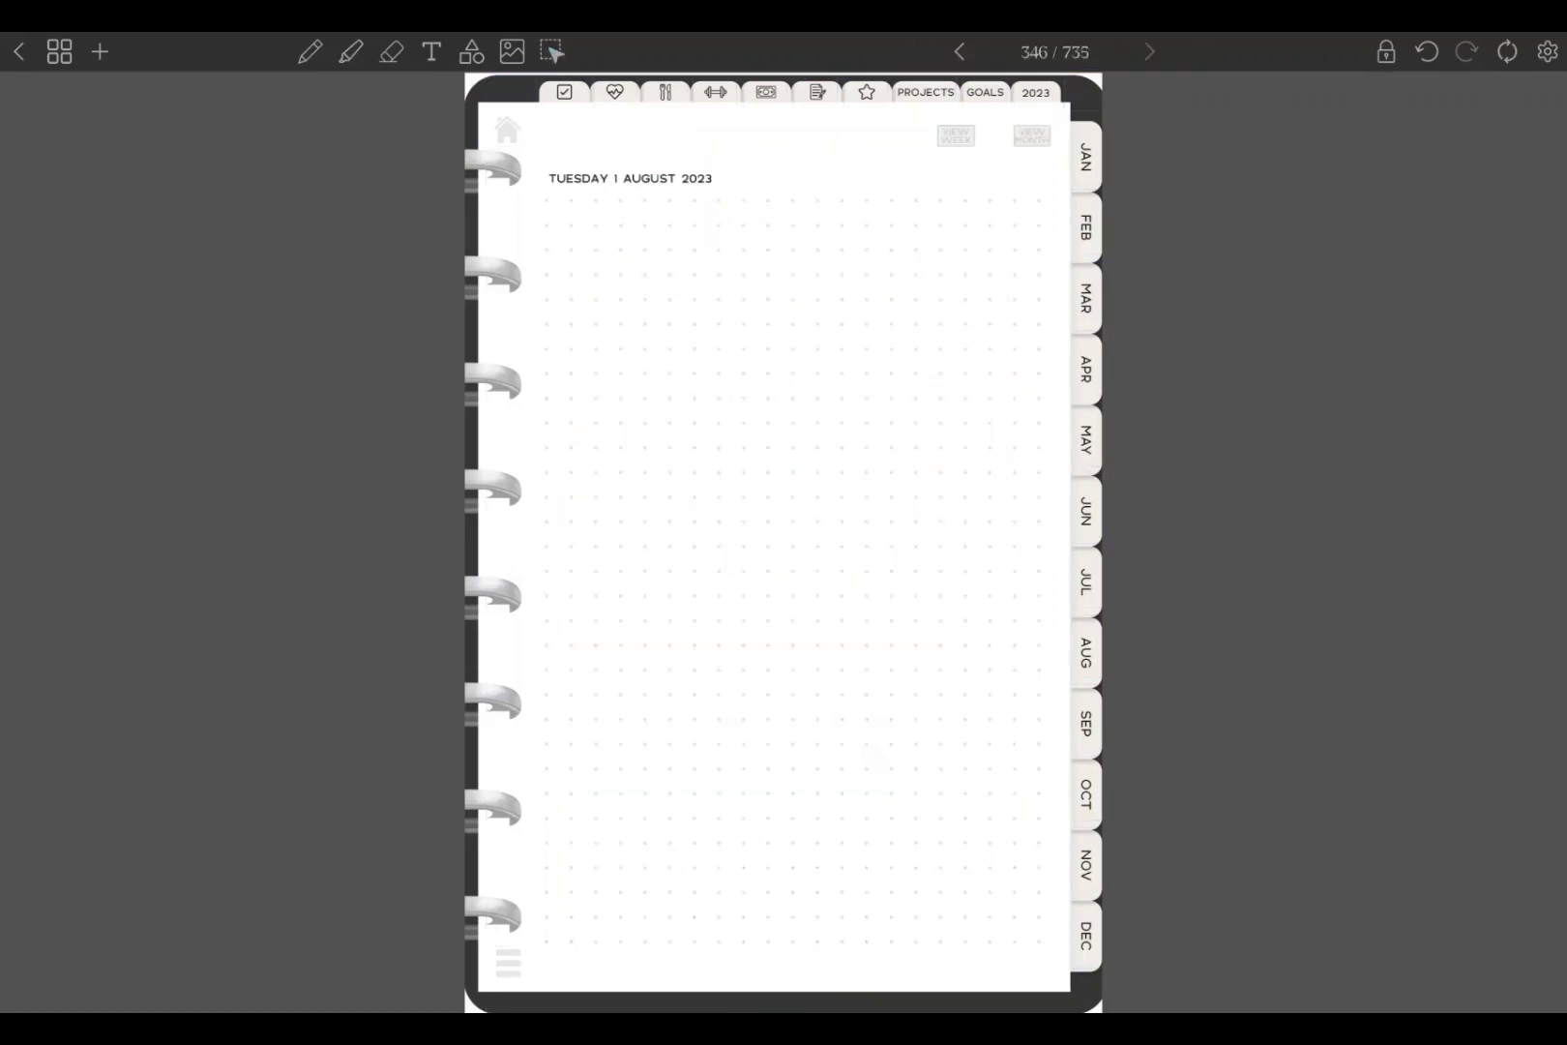
left_click(1035, 144)
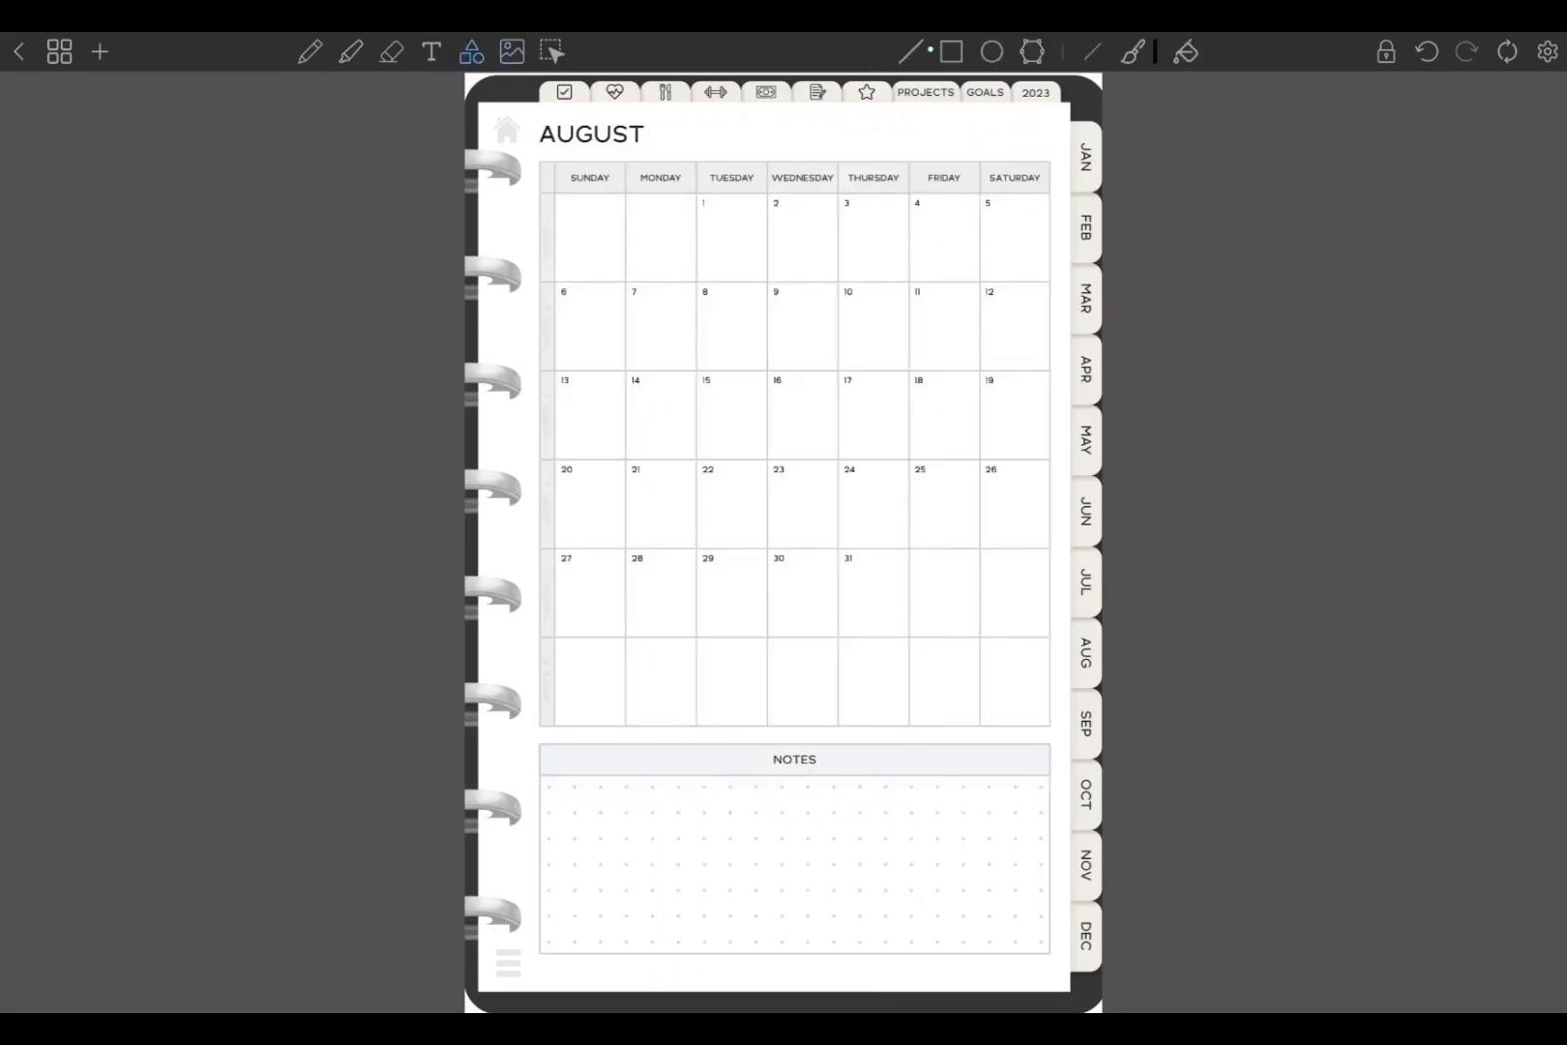
left_click(1156, 52)
- Draw a rectangle with white outline and white fill over the calendar's day cells
left_click(1201, 305)
left_click(1185, 49)
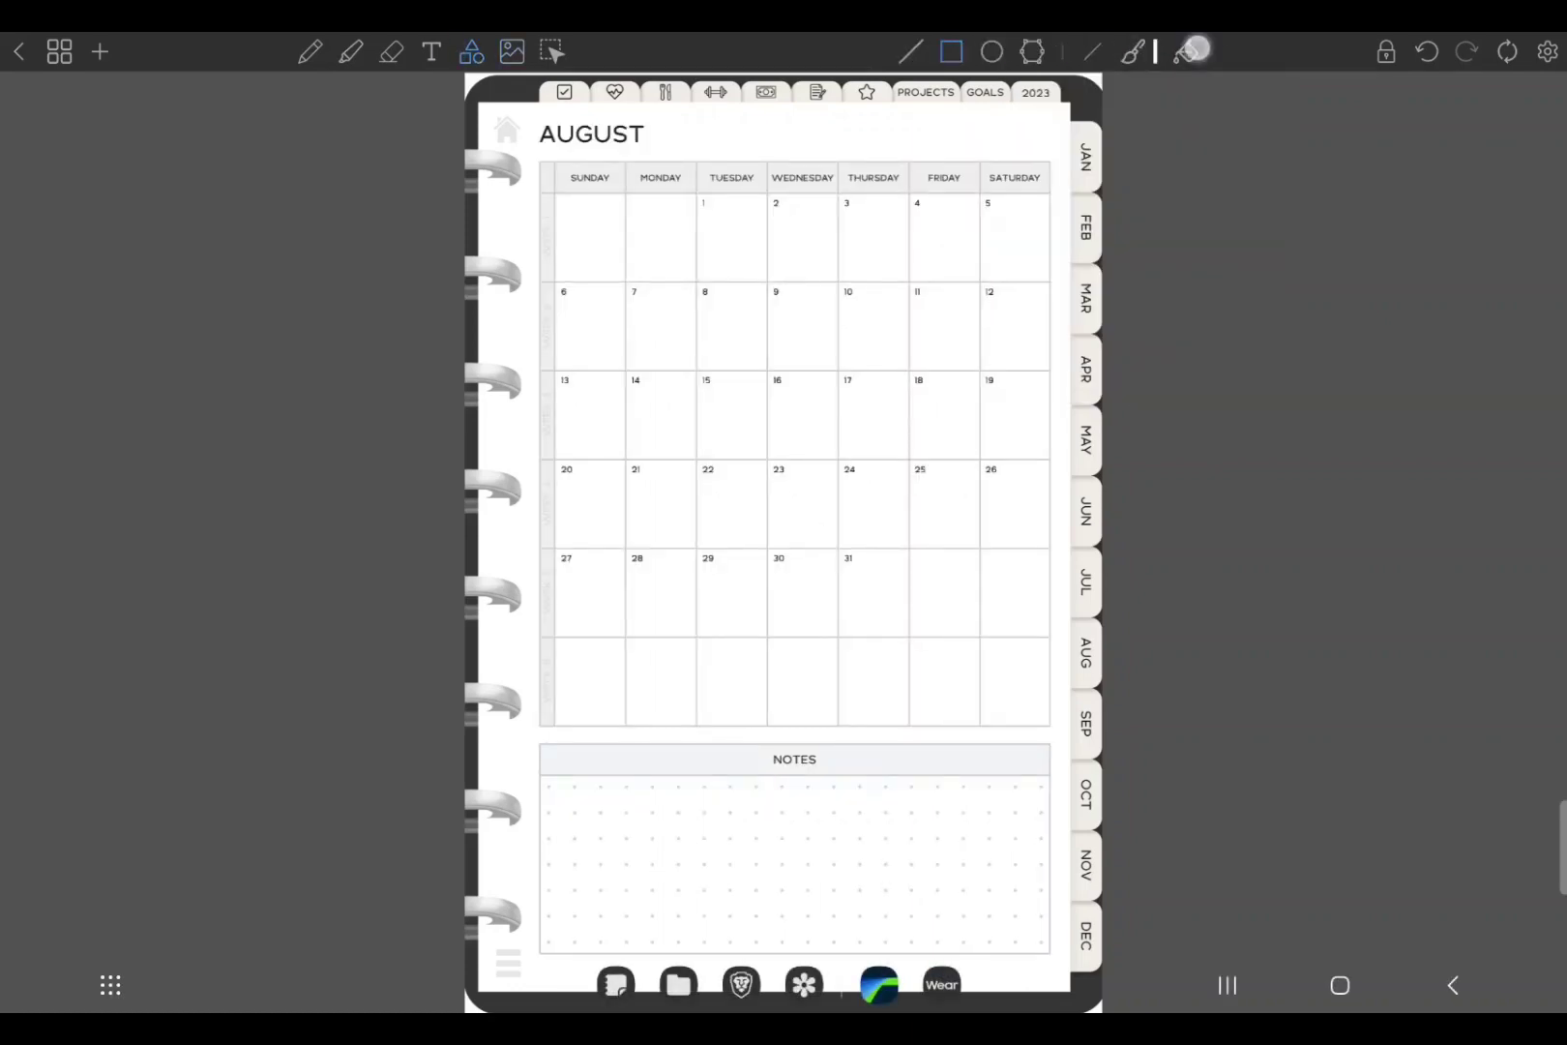
left_click(1186, 52)
left_click(1260, 298)
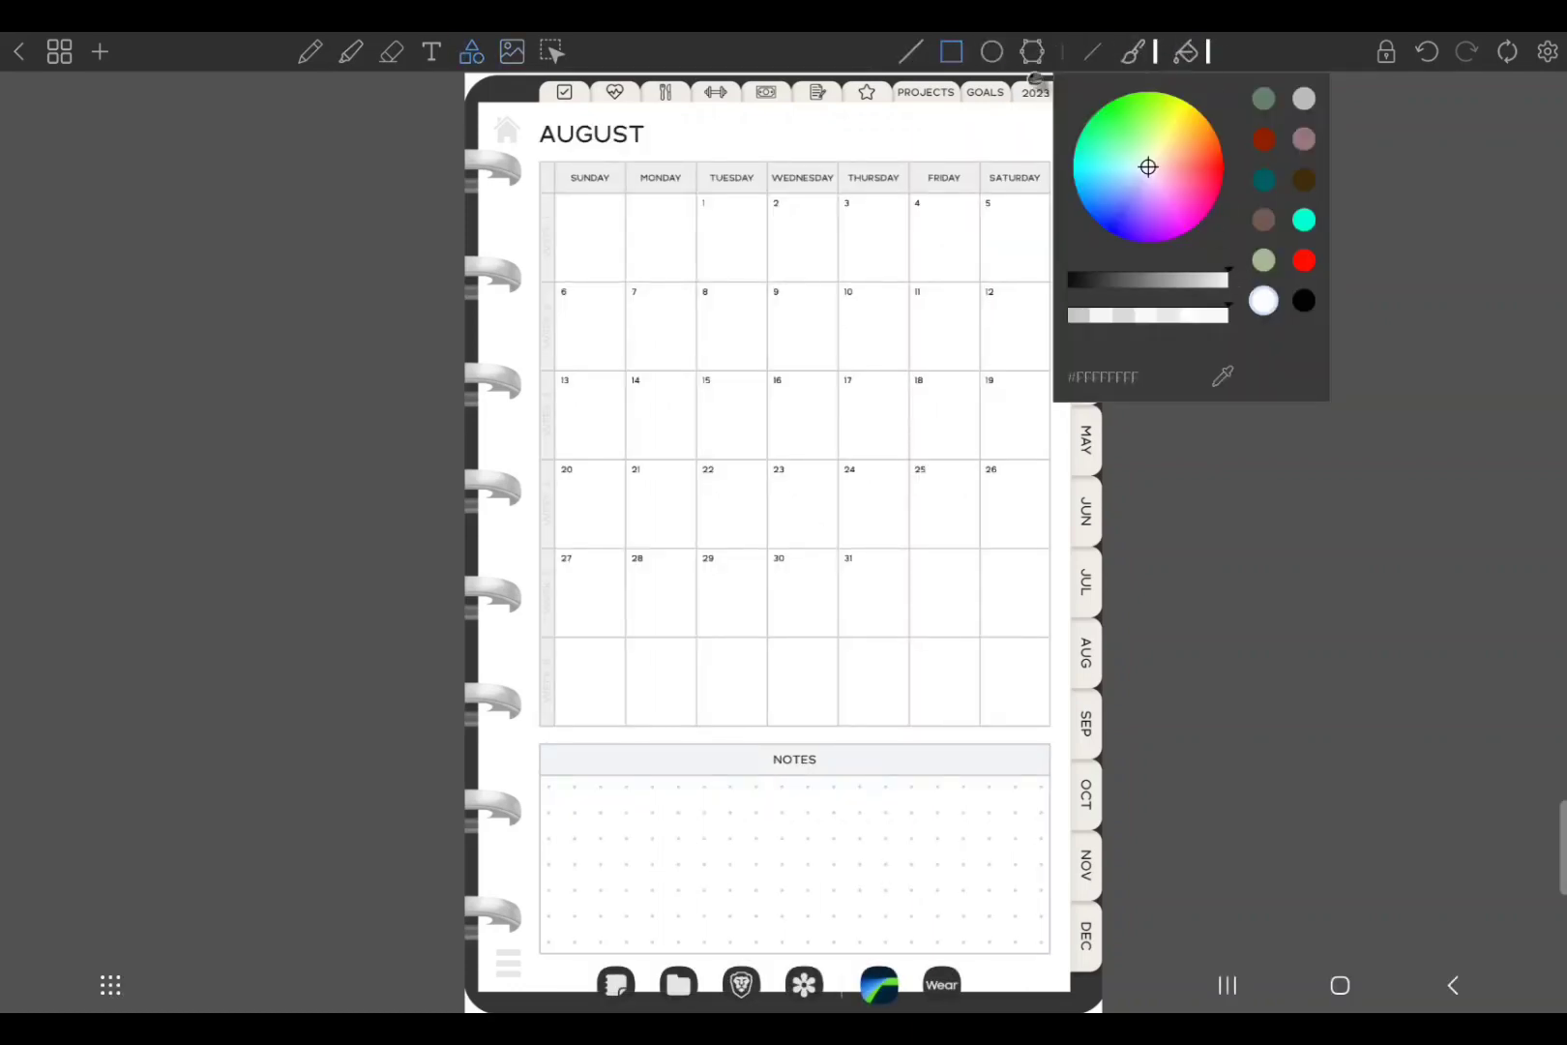
left_click(1095, 70)
mouse_move(540, 161)
left_mouse_down()
mouse_move(987, 749)
mouse_move(1051, 955)
left_mouse_up()
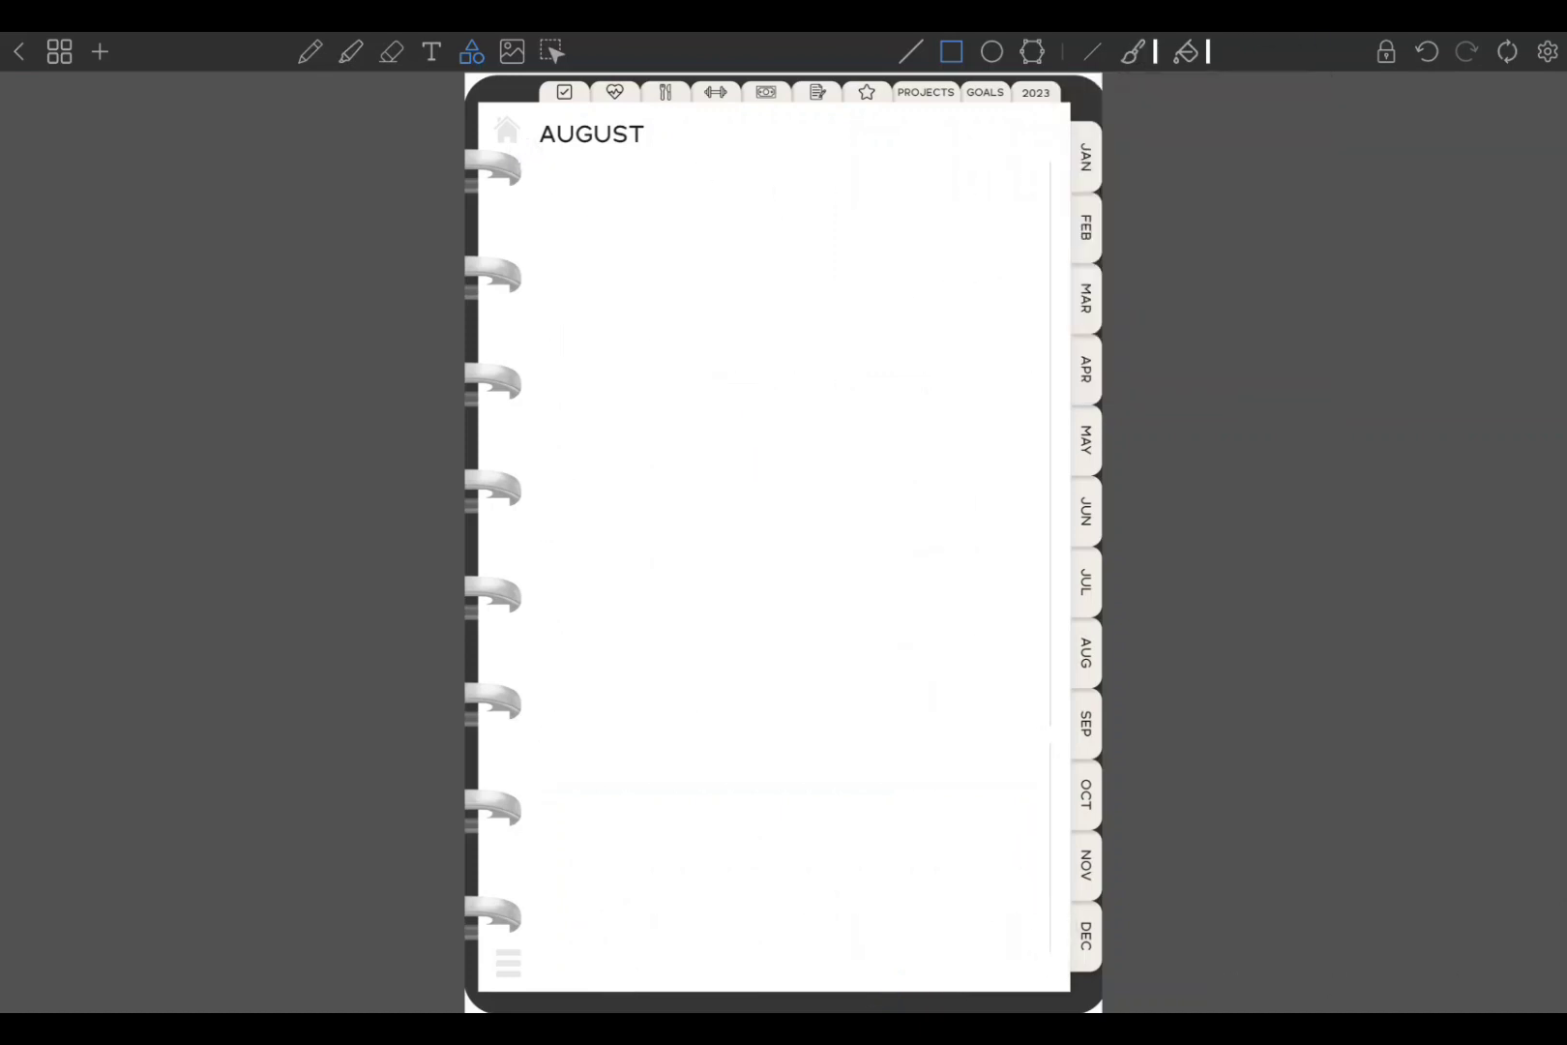
- Make shapes selectable, widen the white rectangle slightly to the right, and deselect it
left_click(551, 51)
left_click(1205, 51)
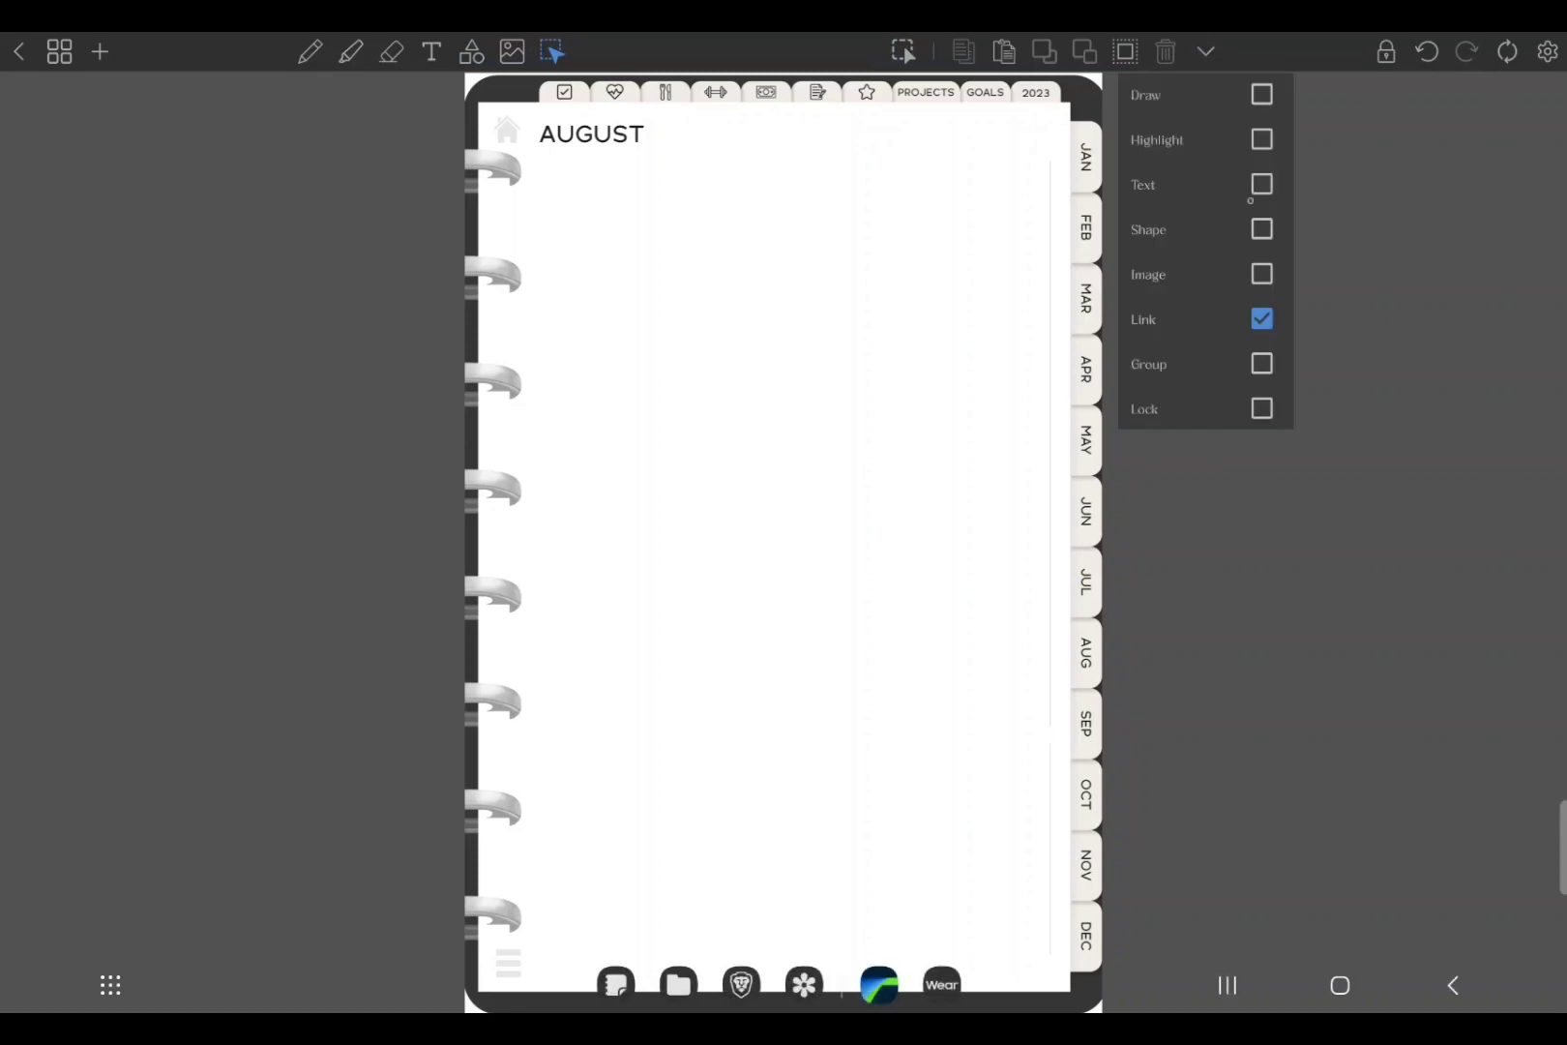
left_click(1262, 229)
left_click(889, 402)
left_click(972, 398)
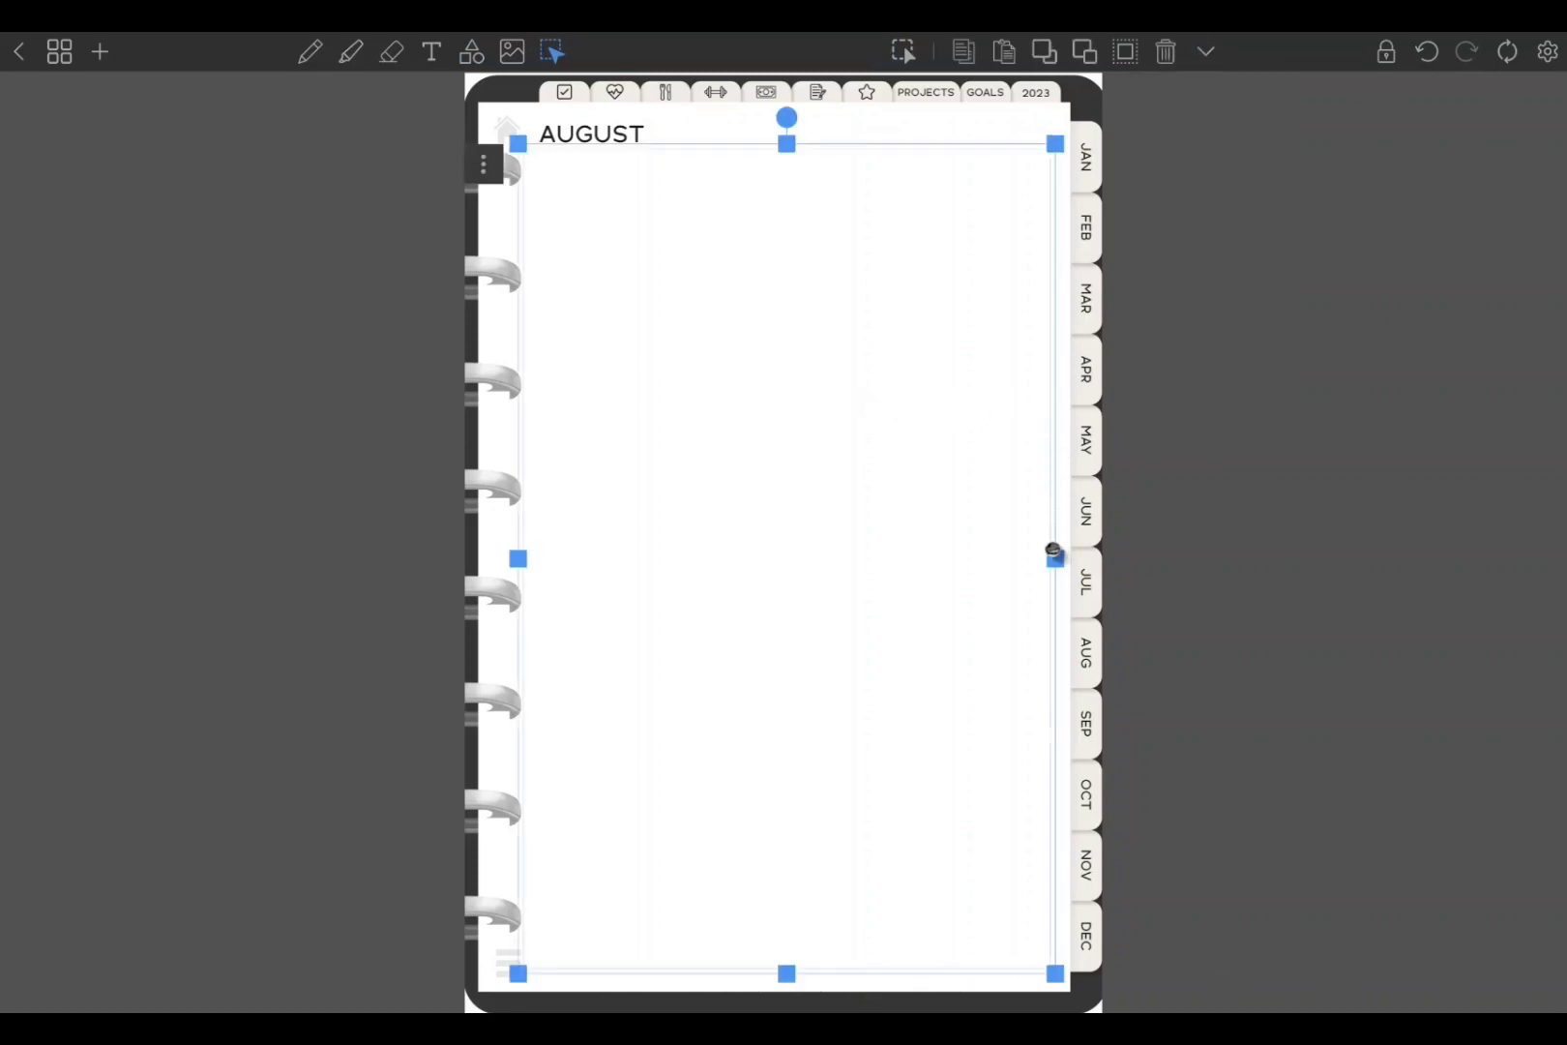
left_click_drag(1056, 558, 1065, 559)
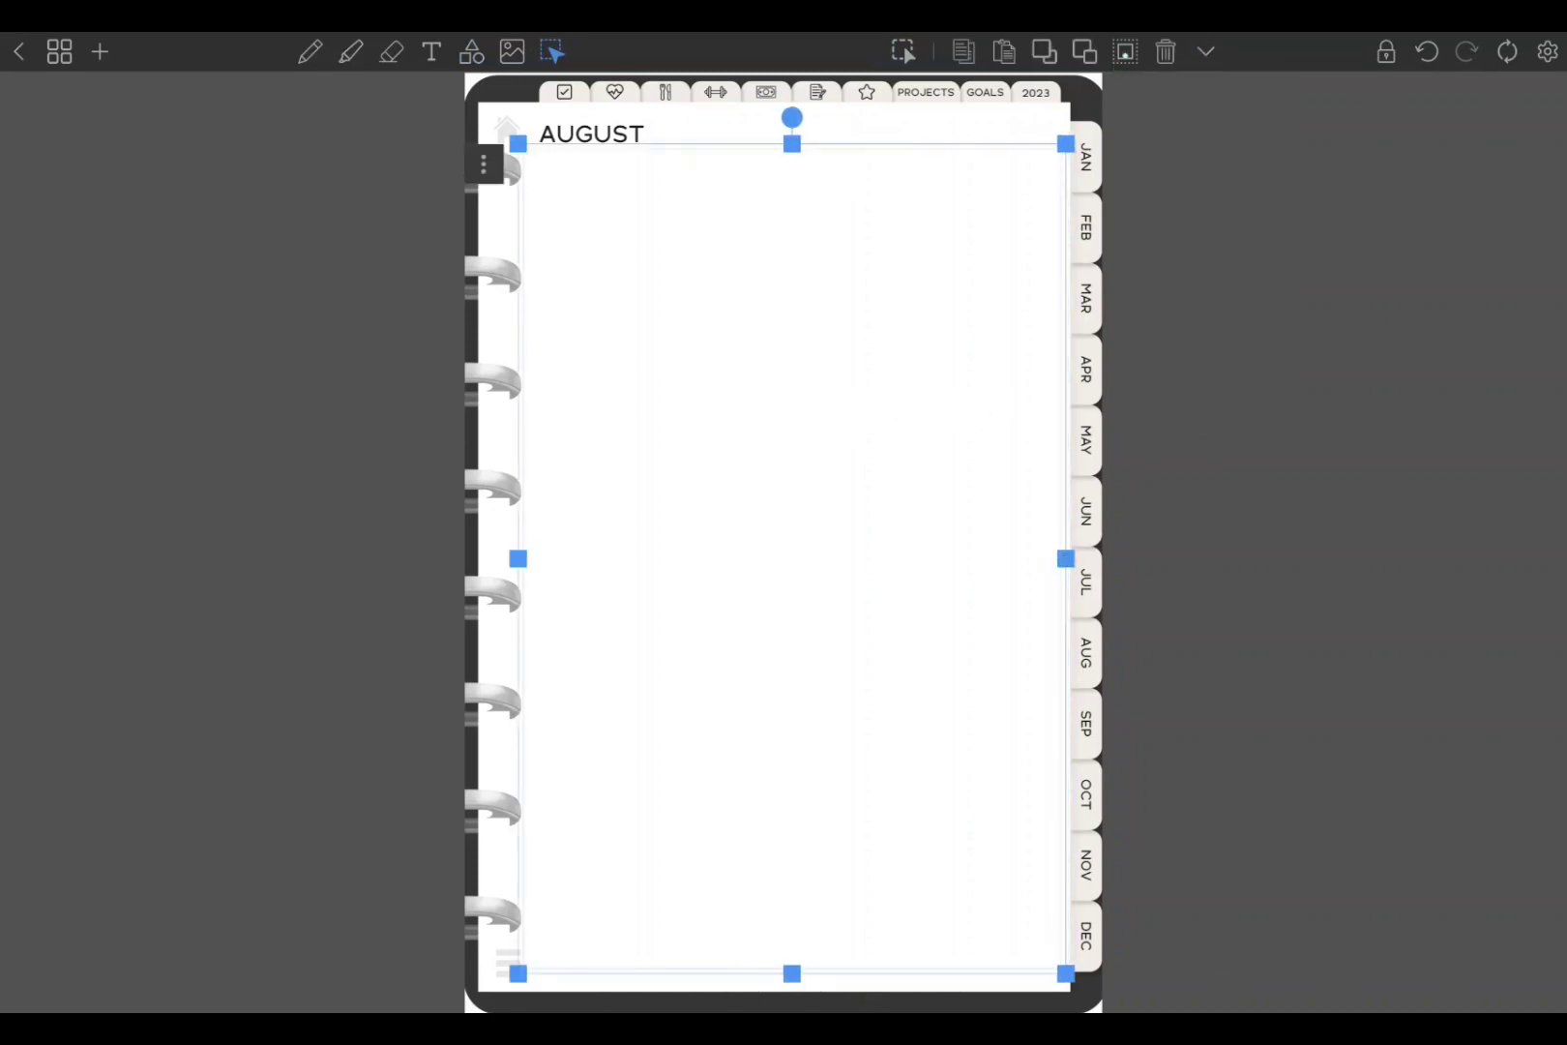
left_click(1230, 42)
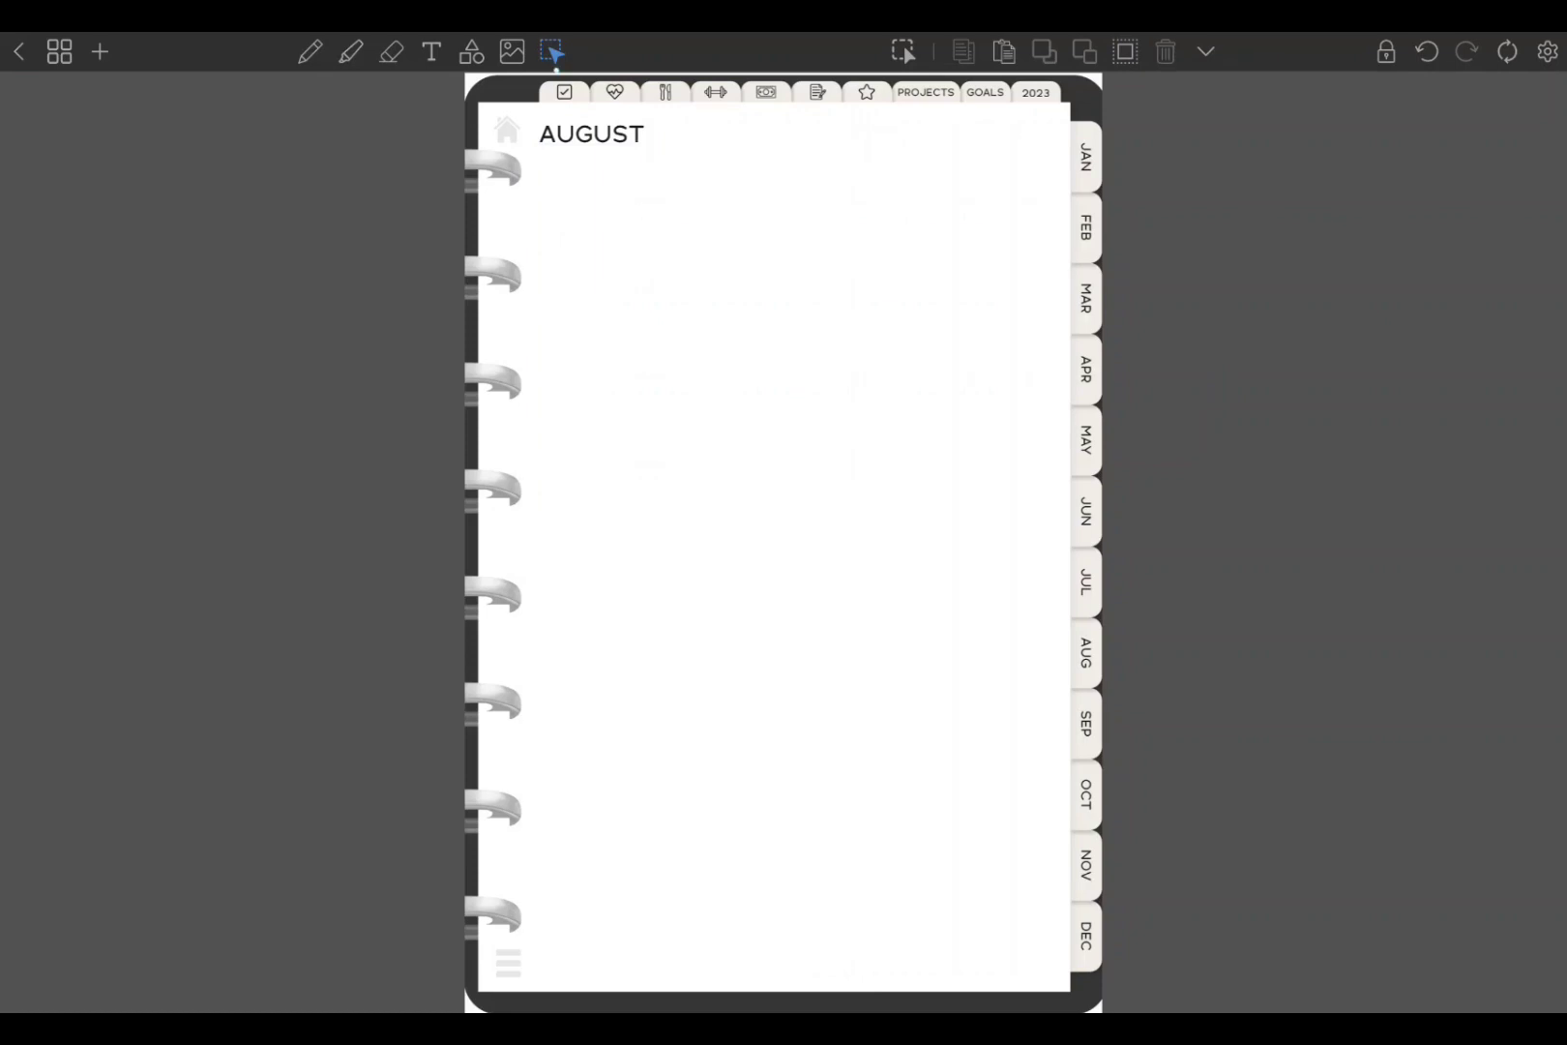
- Insert the blank grid sticker under AUGUST and stretch it down to the page bottom
left_click(513, 52)
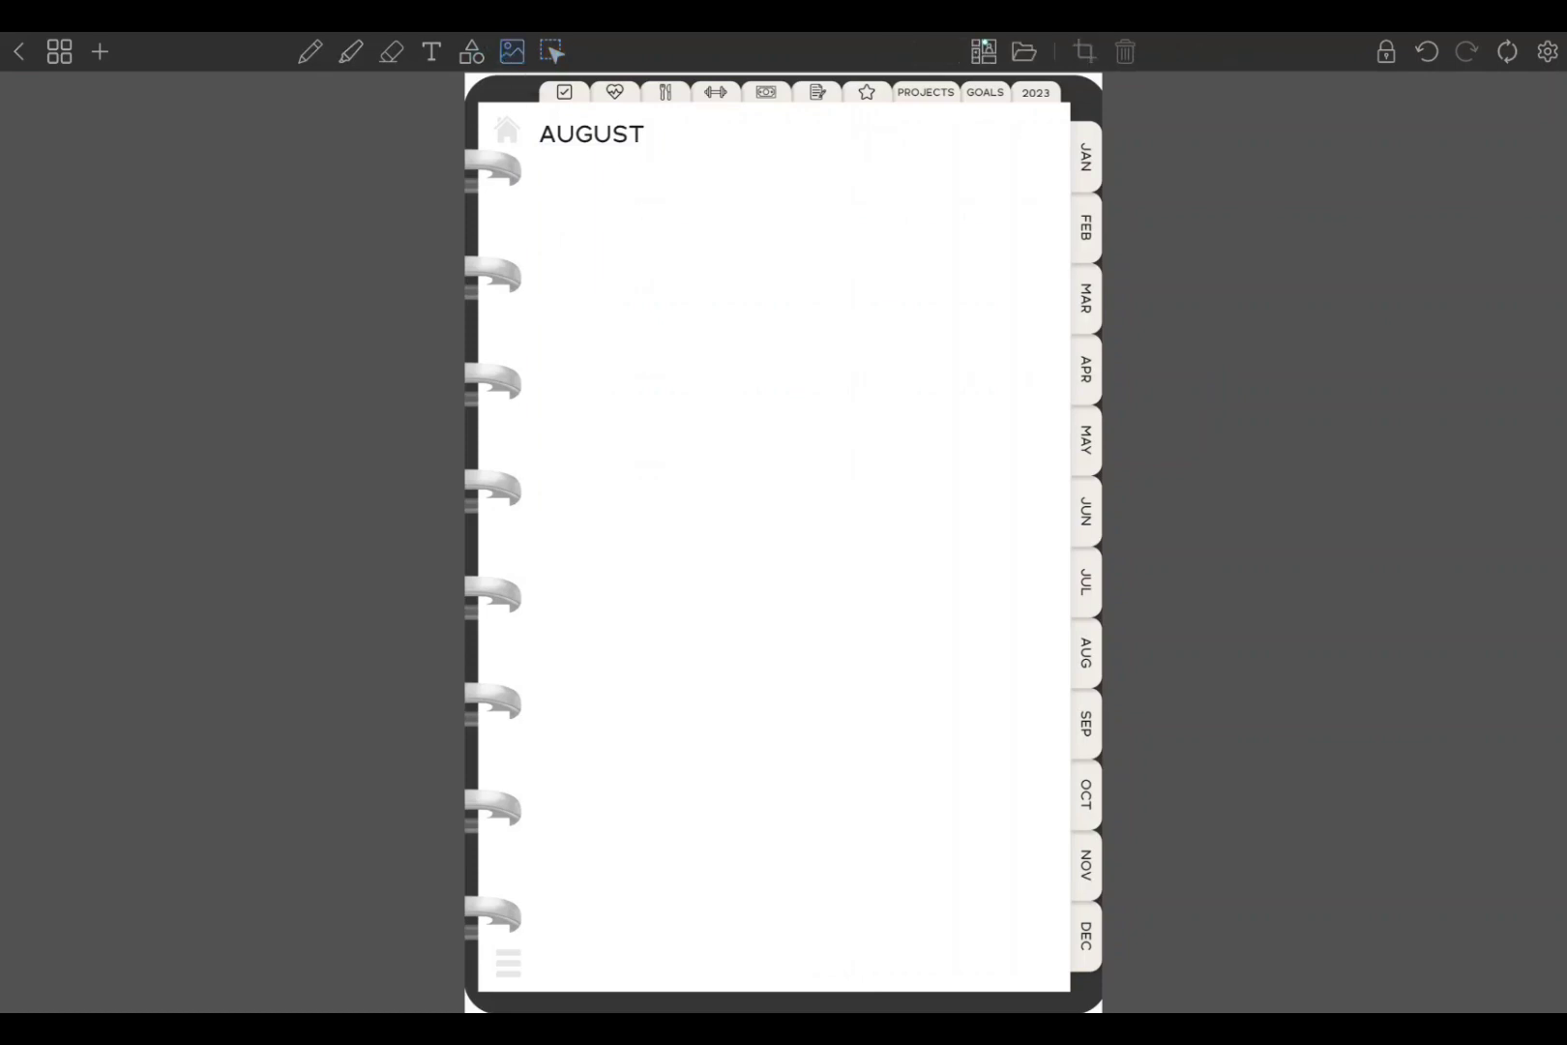
left_click(983, 52)
scroll(1110, 611, "down", 10)
scroll(1166, 648, "down", 5)
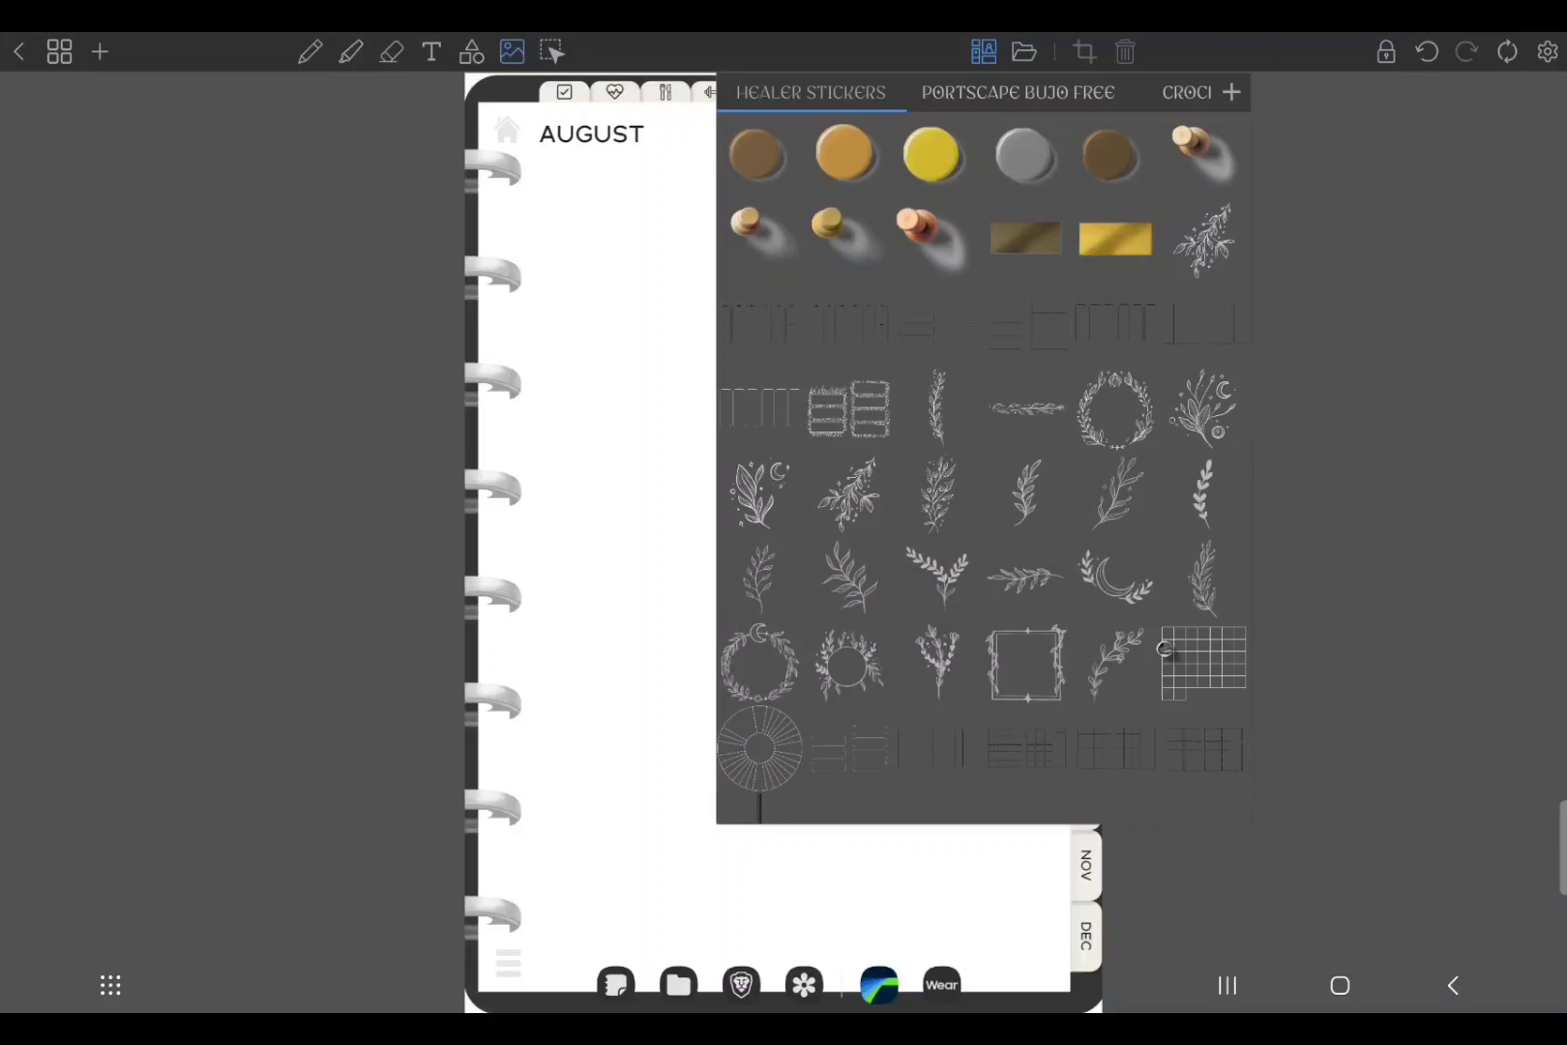
left_click(1165, 648)
mouse_move(767, 560)
left_mouse_down()
mouse_move(564, 251)
mouse_move(583, 234)
left_mouse_up()
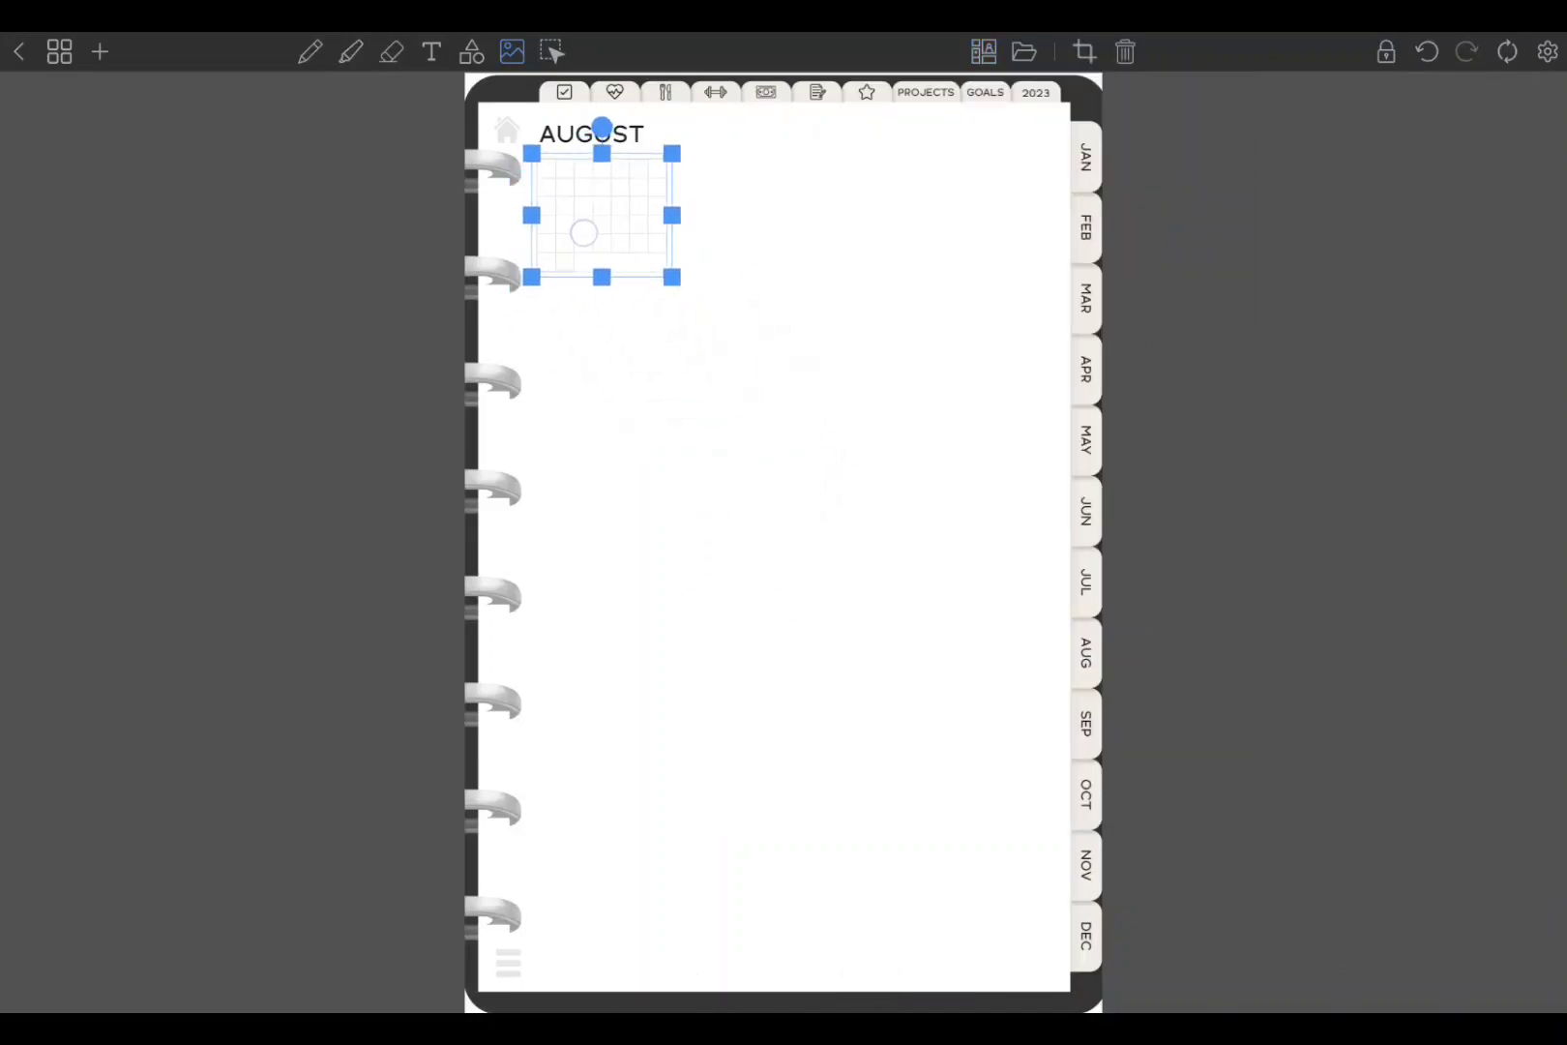
left_click_drag(673, 279, 1066, 625)
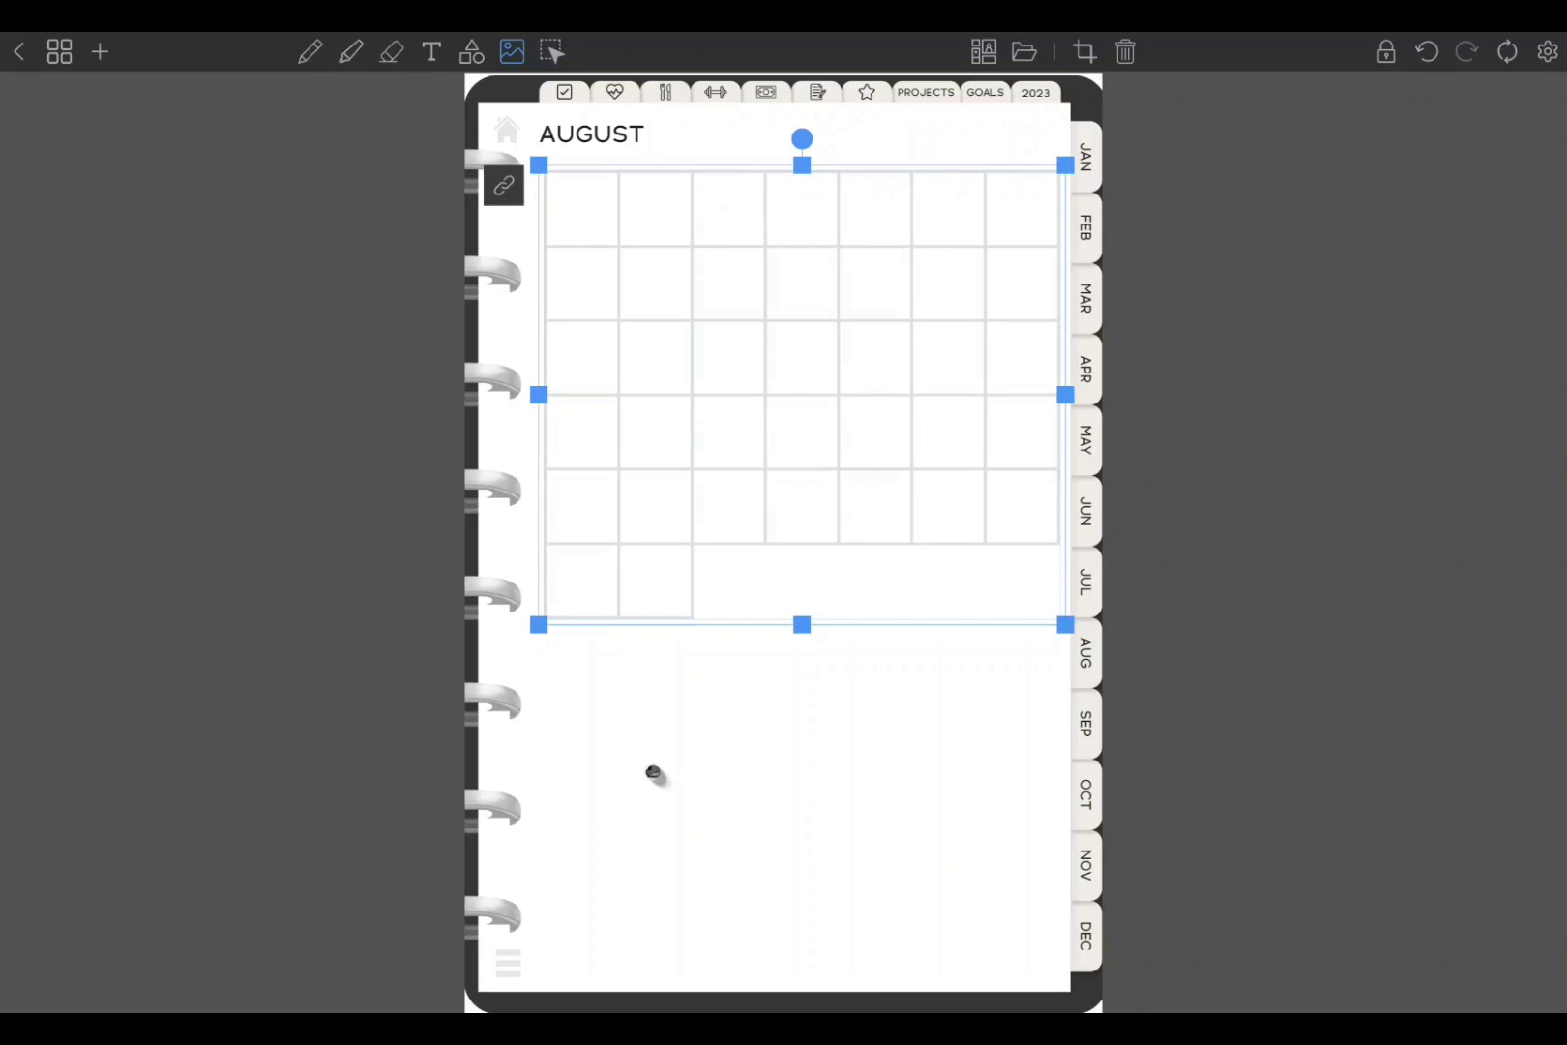
left_click_drag(802, 625, 802, 978)
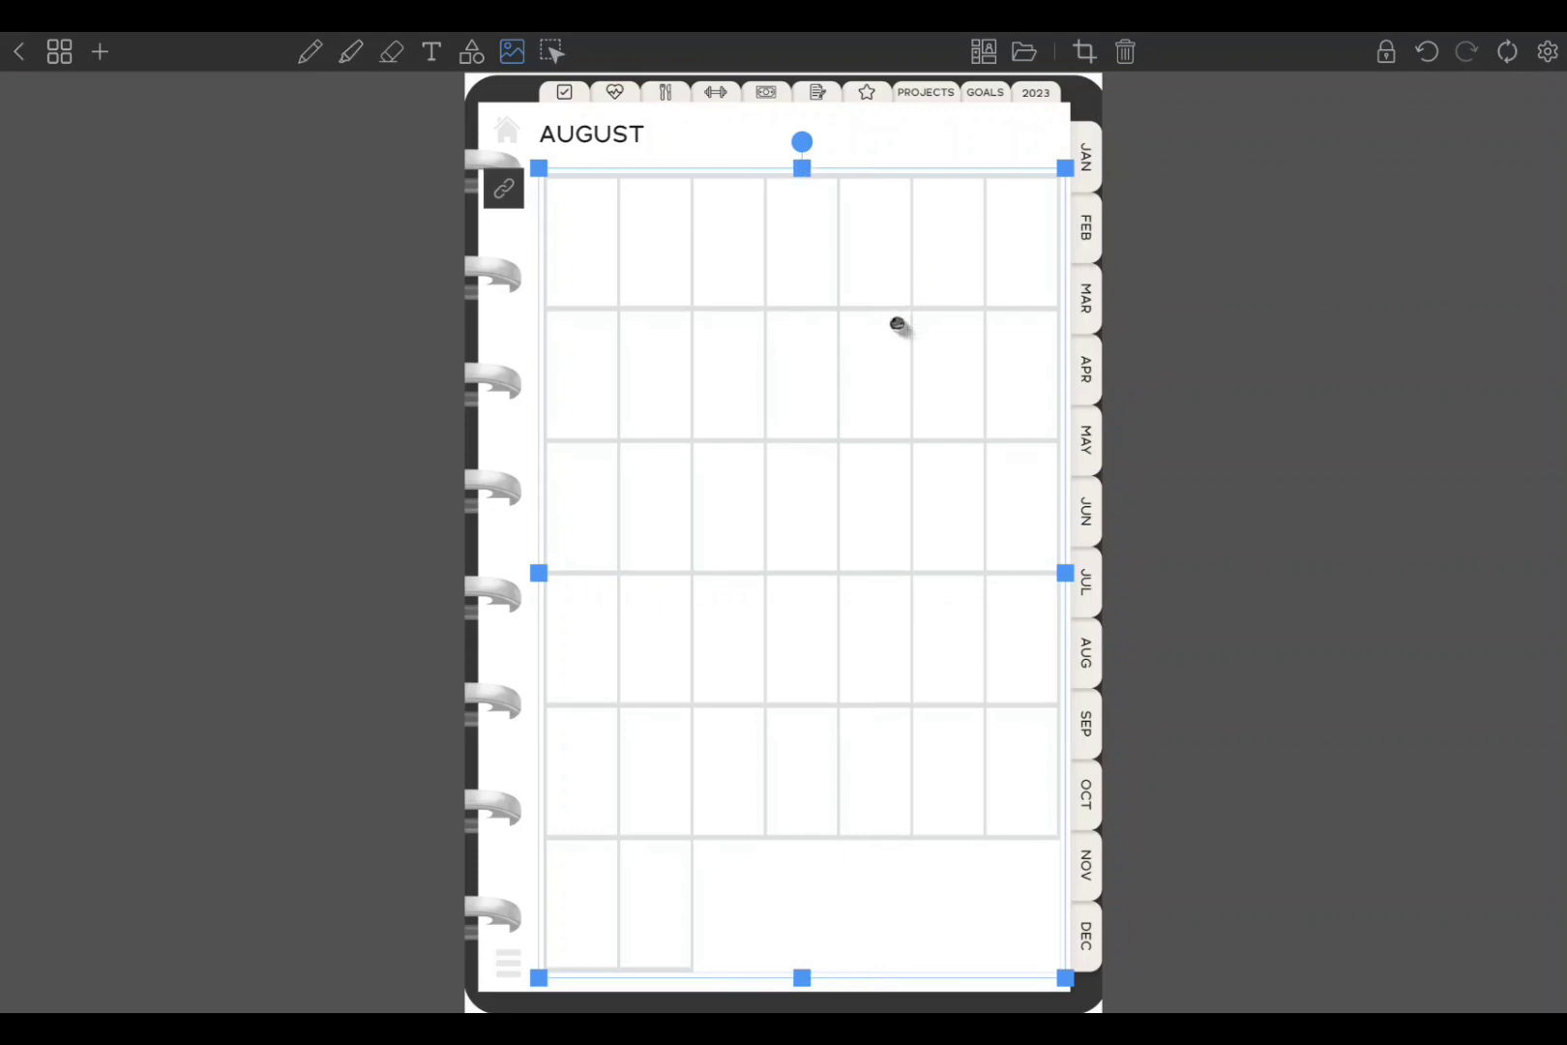
left_click_drag(888, 369, 880, 362)
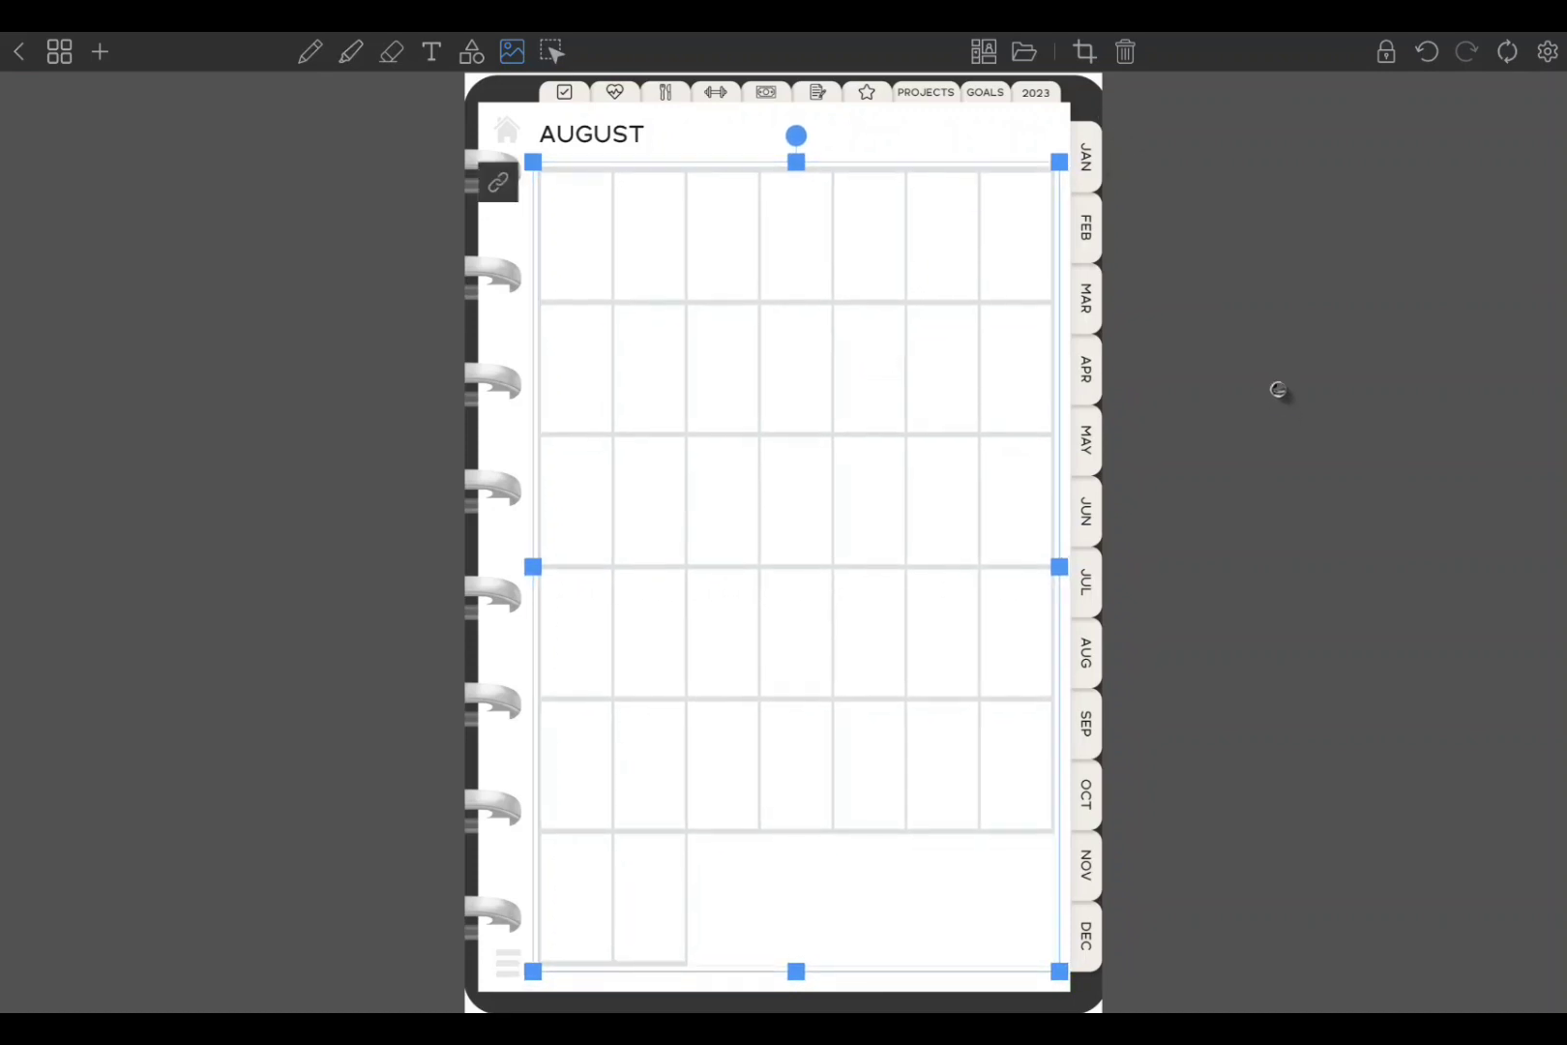
left_click(551, 51)
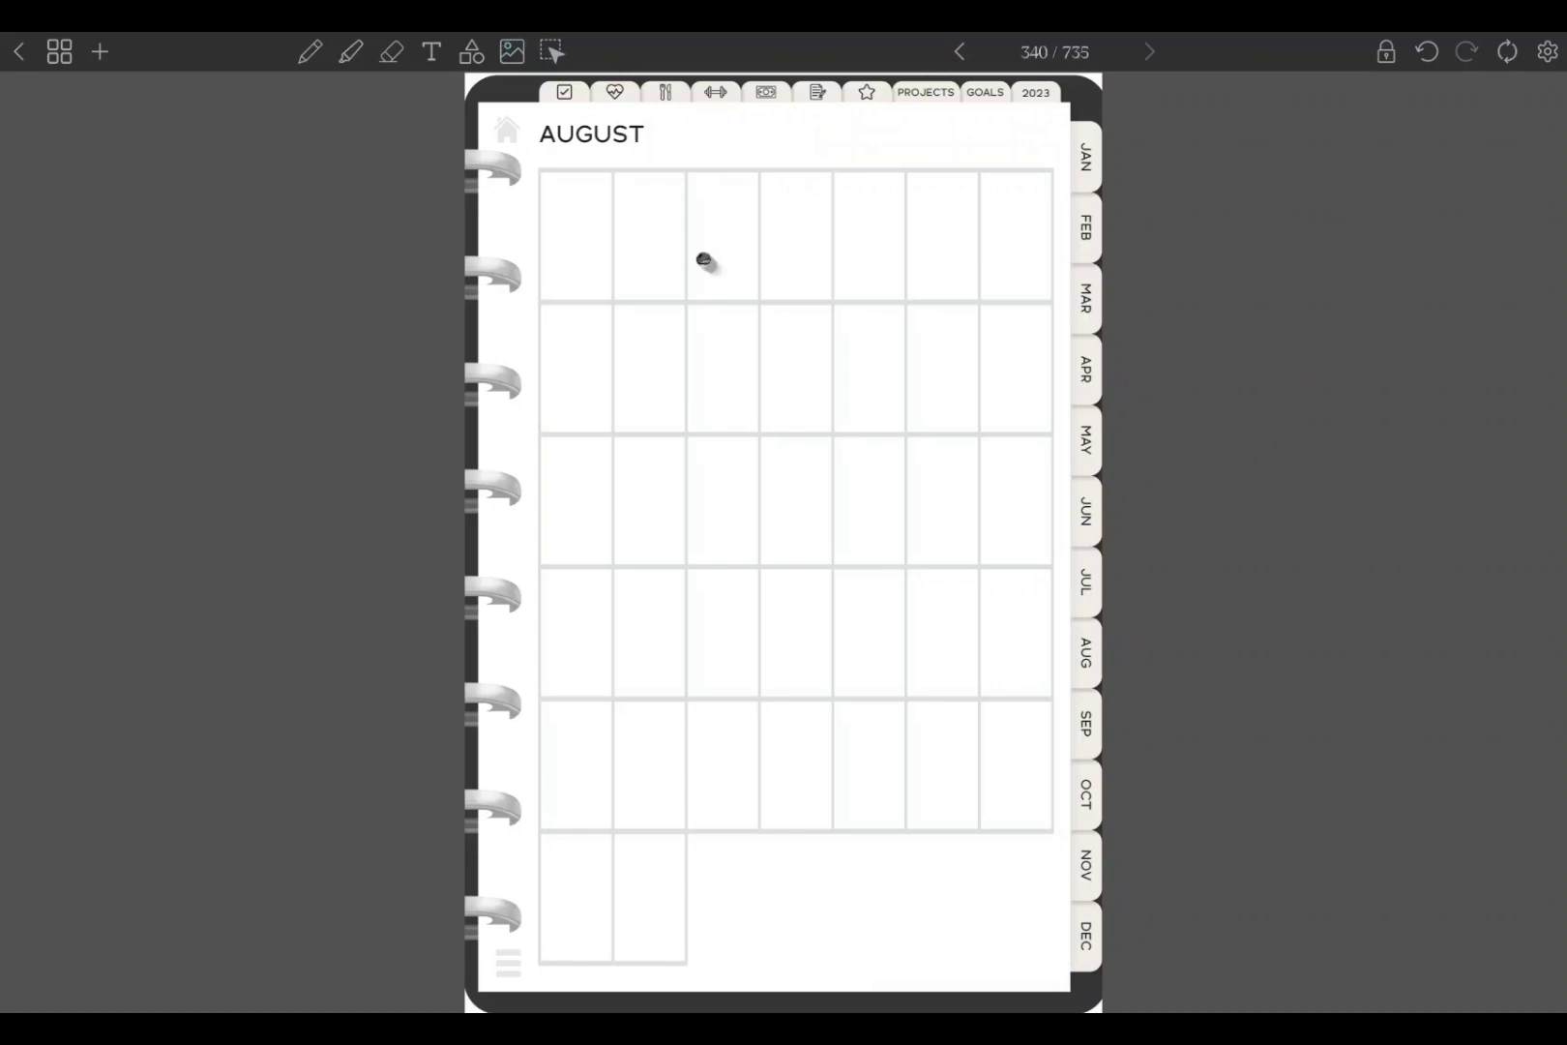
- Handwrite '1' with the pen in the third cell of the August grid's top row
left_click(550, 52)
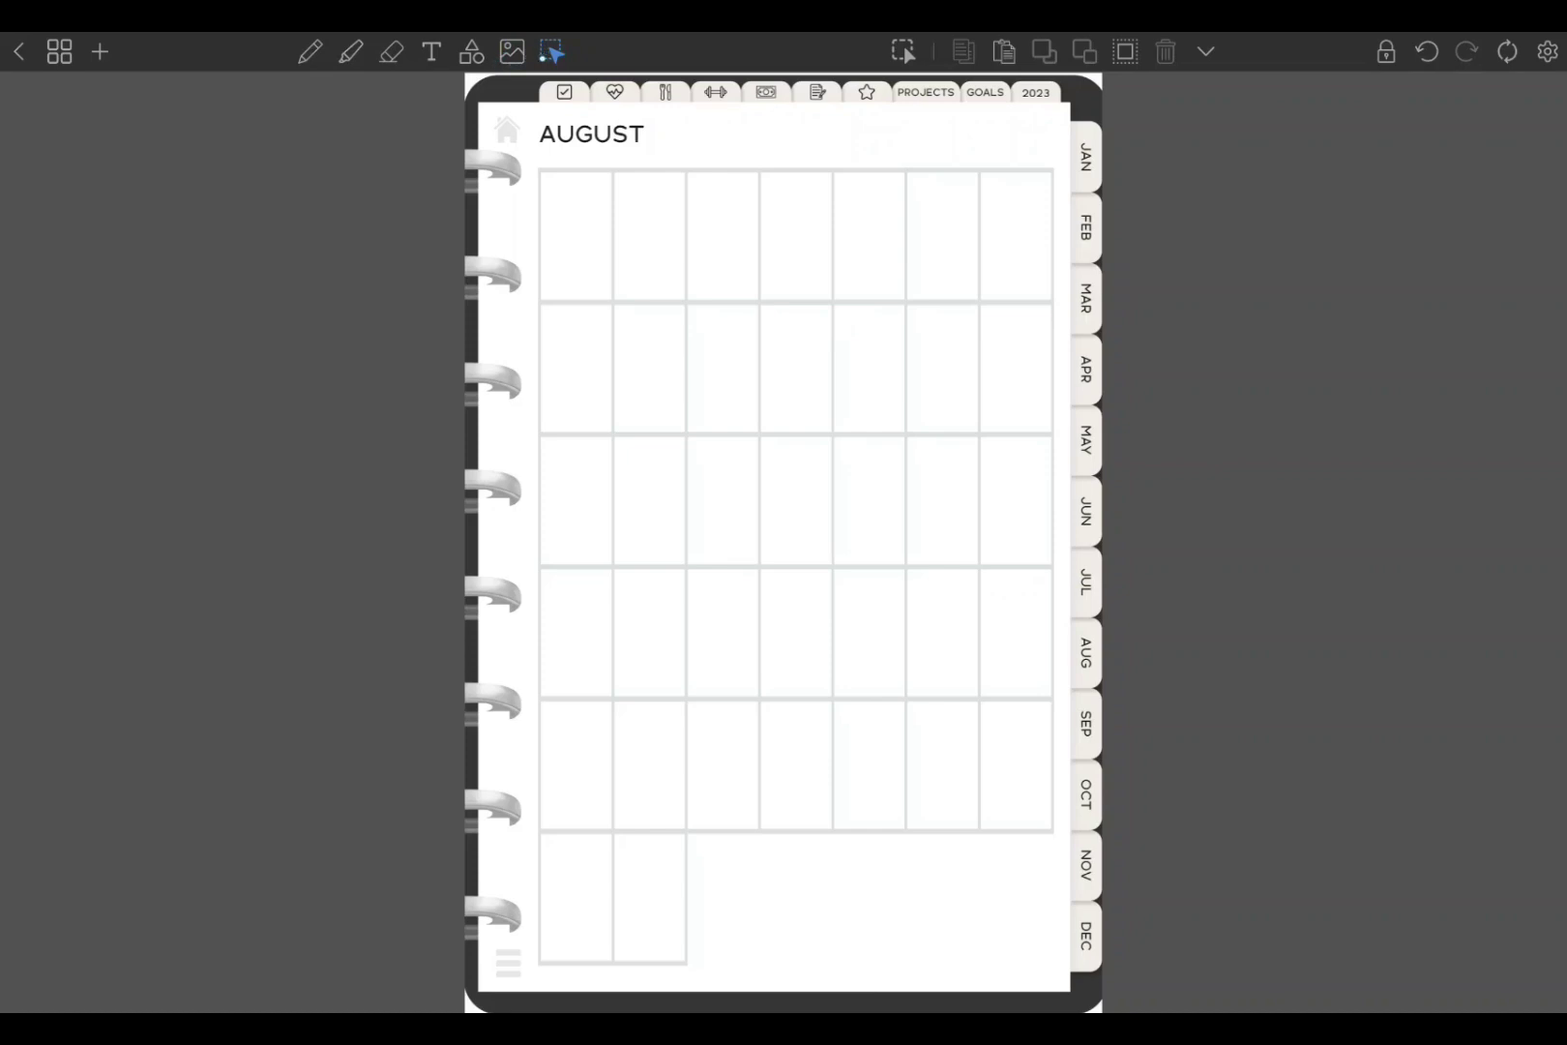
left_click(309, 52)
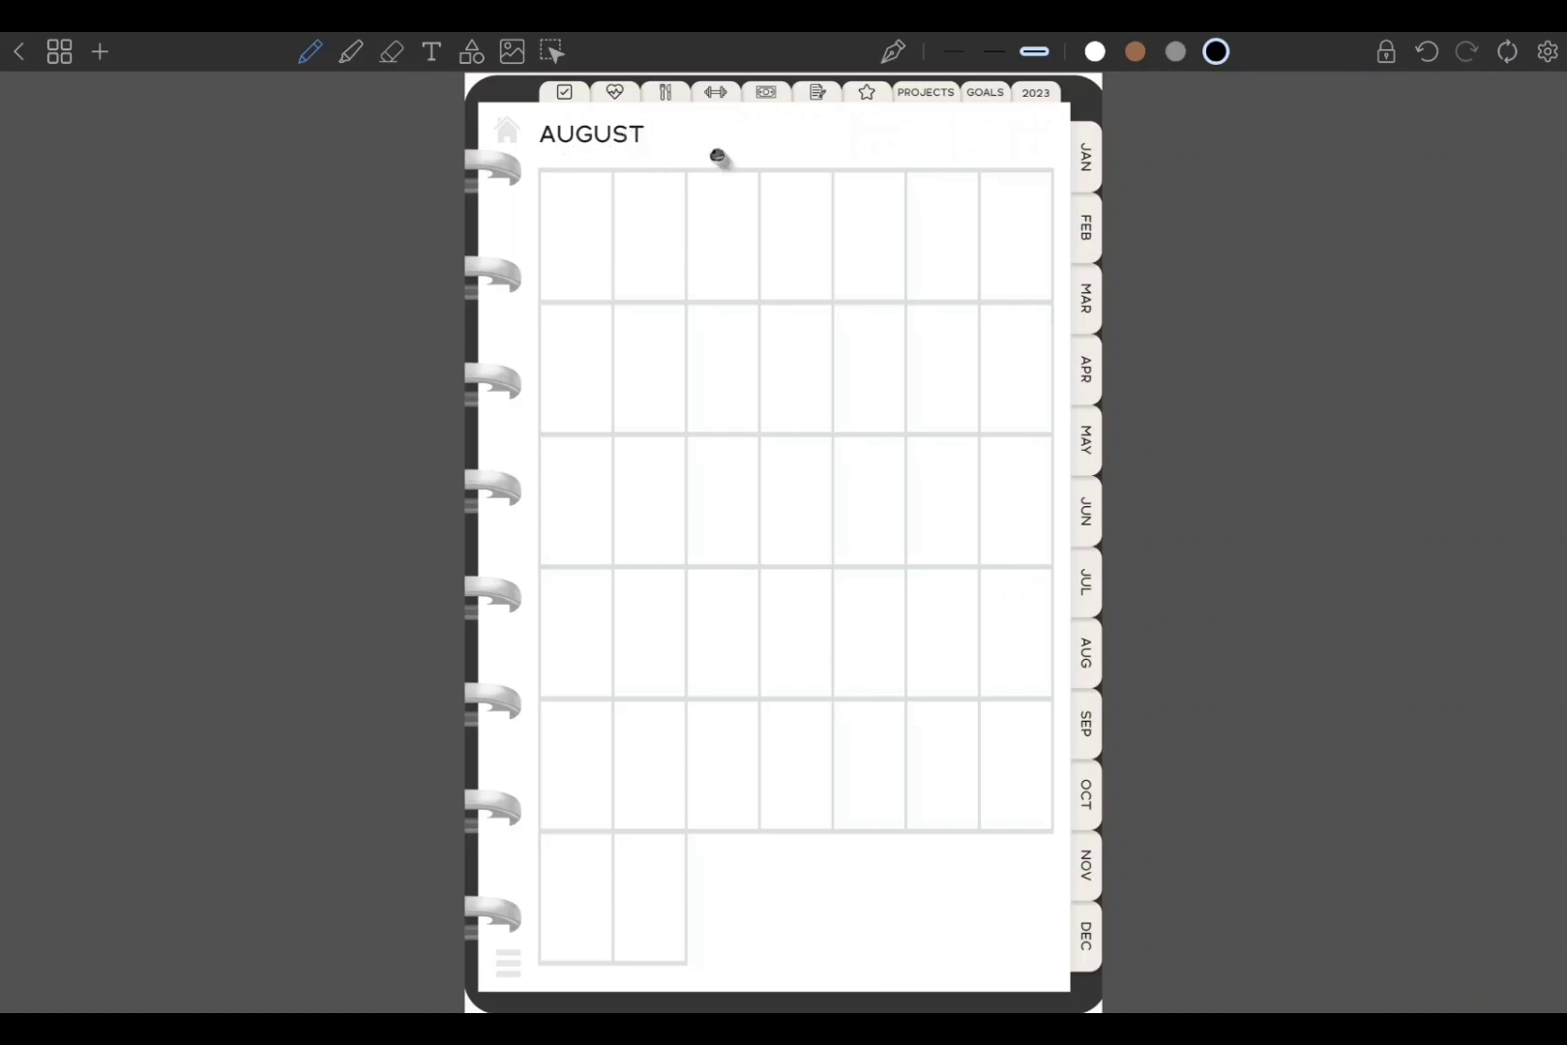
scroll(706, 210, "up", 3)
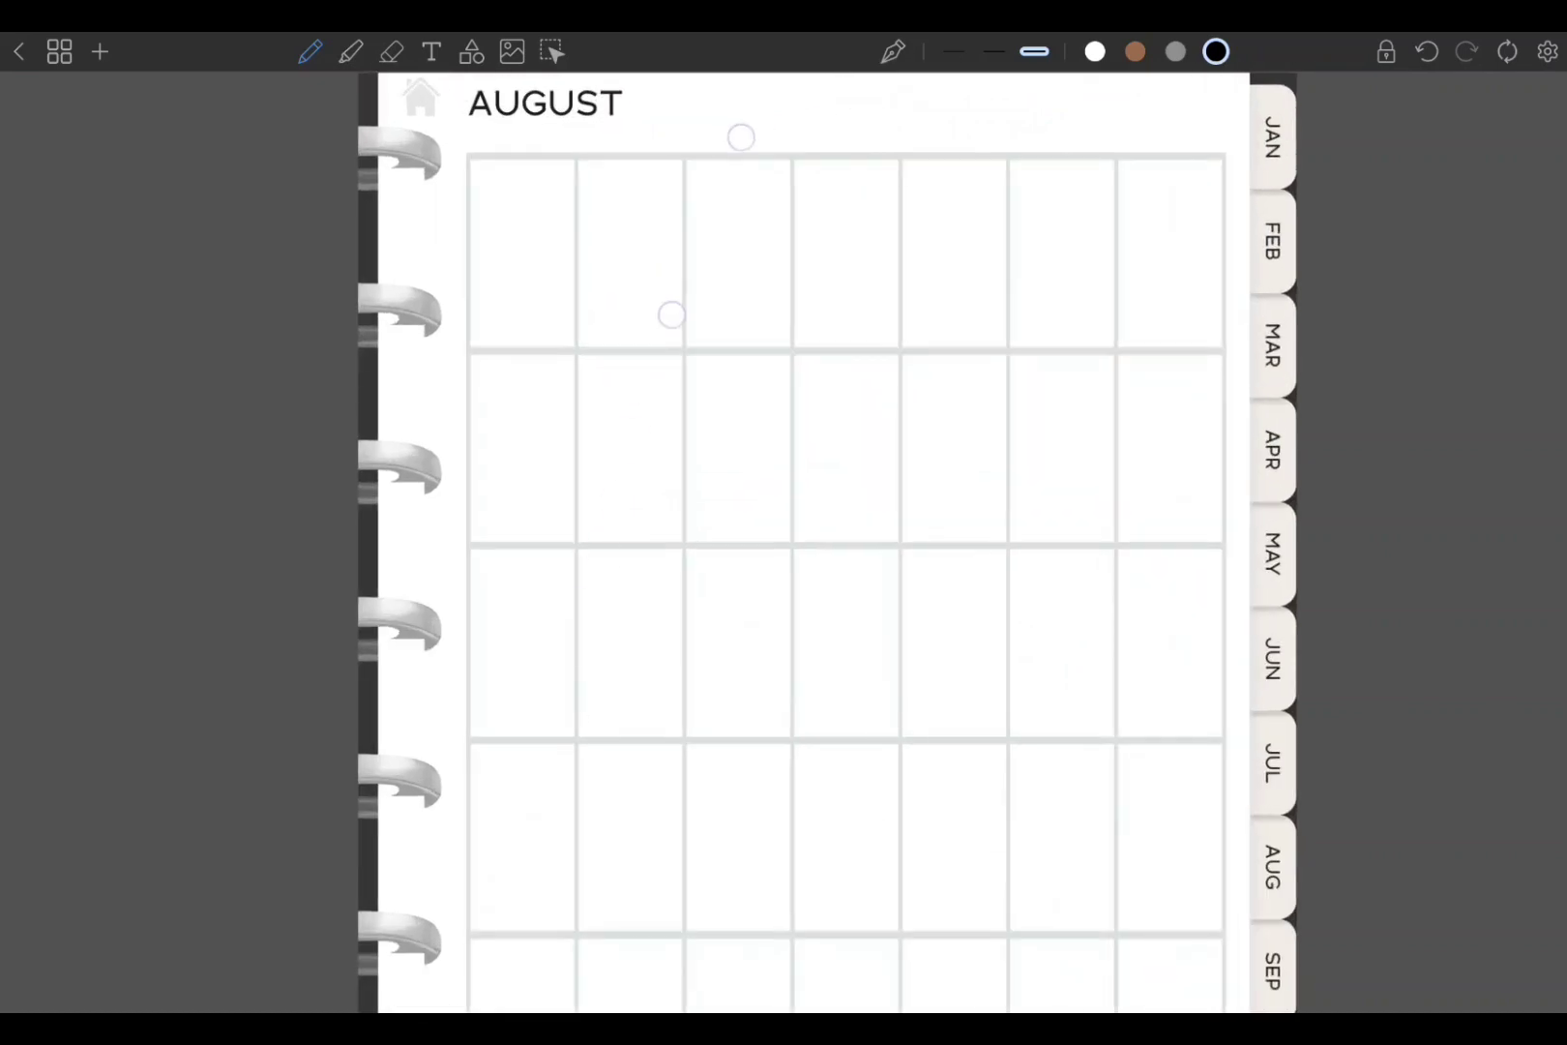
scroll(705, 225, "up", 3)
left_click_drag(684, 195, 716, 226)
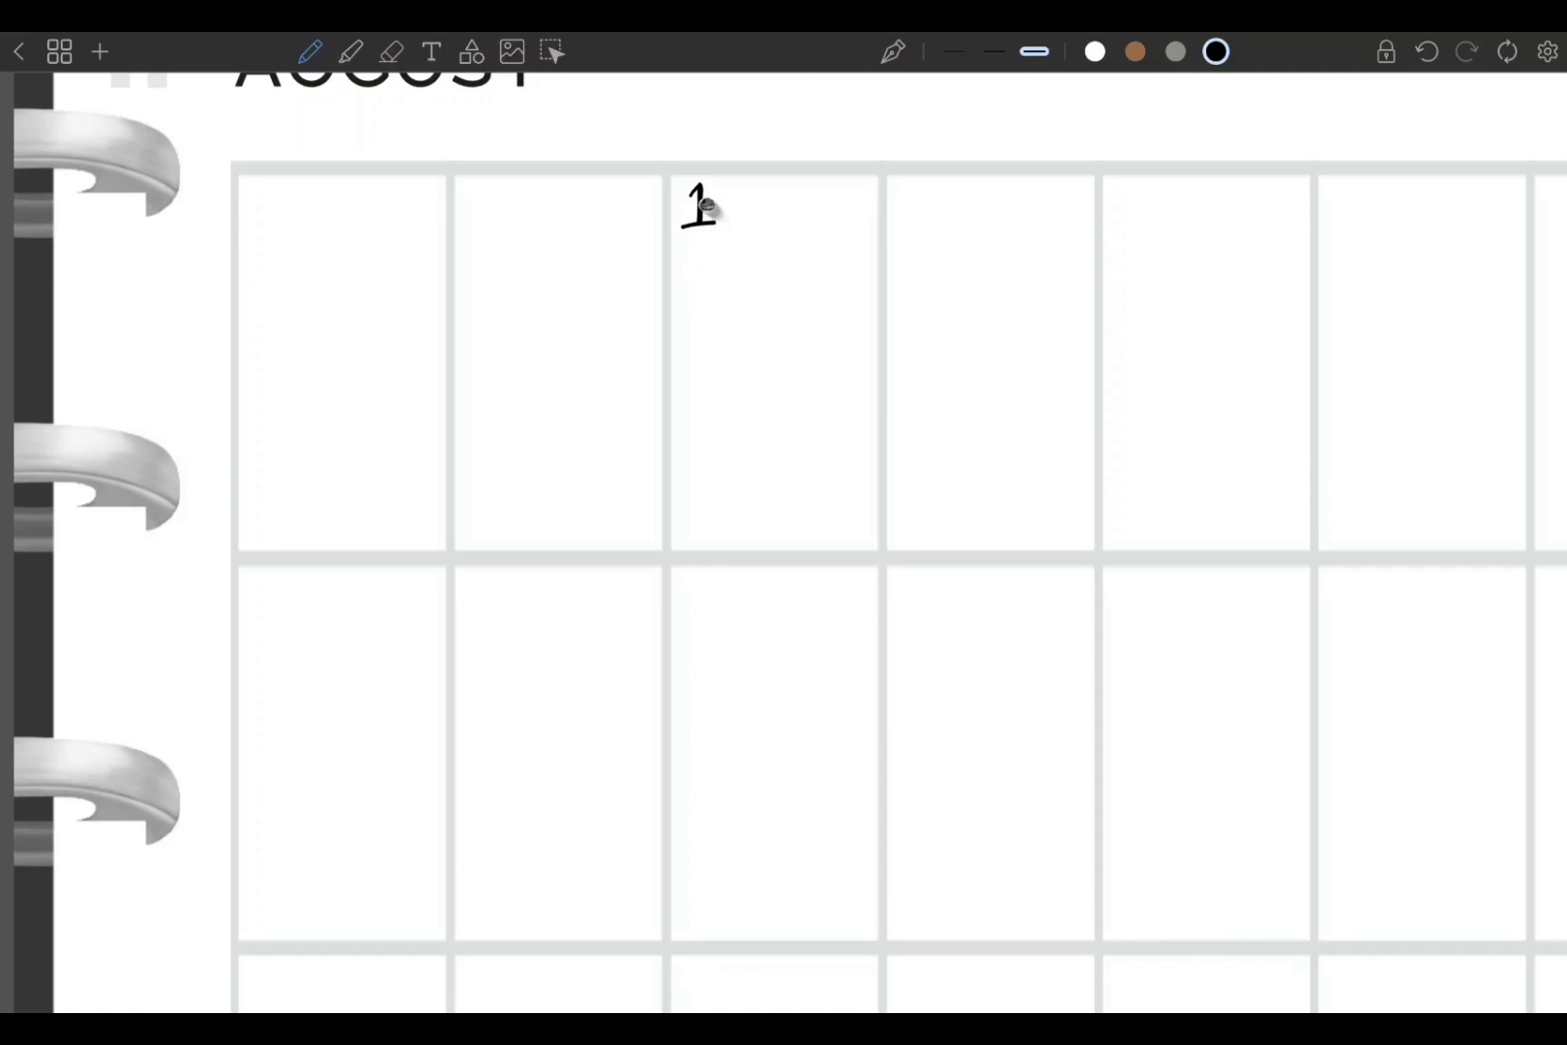
left_click(310, 56)
scroll(943, 483, "down", 3)
scroll(896, 515, "down", 1)
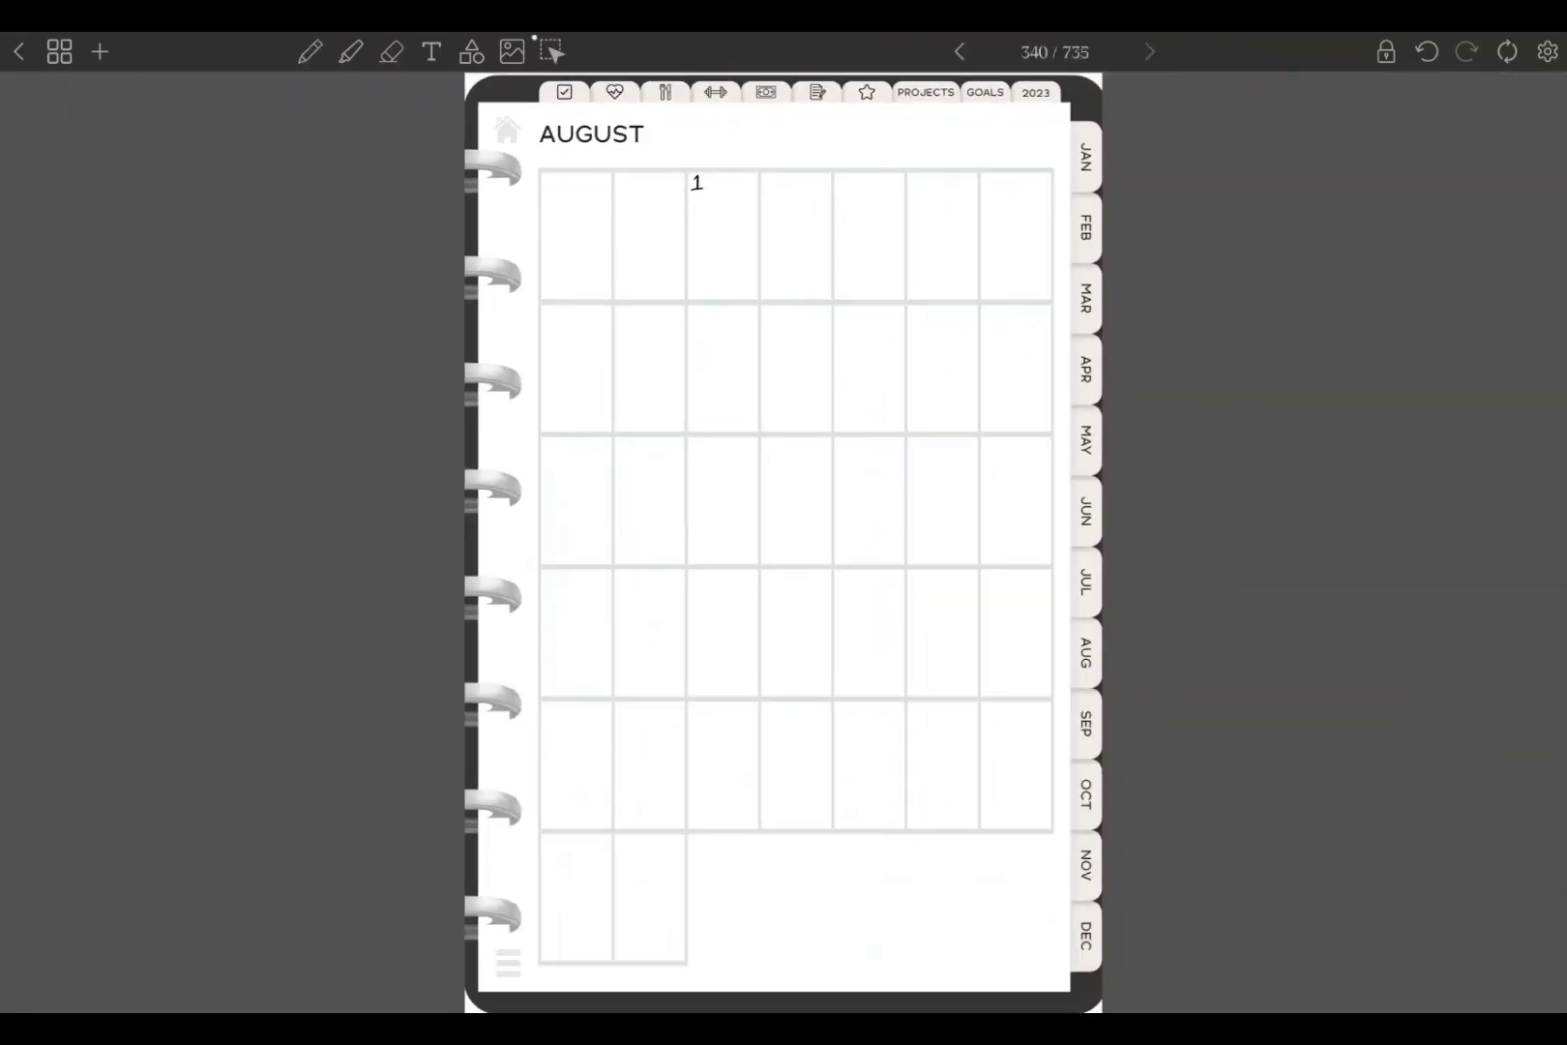
left_click(551, 50)
- Exclude shapes from the selectable object types and test-select everything on the page
left_click(1204, 53)
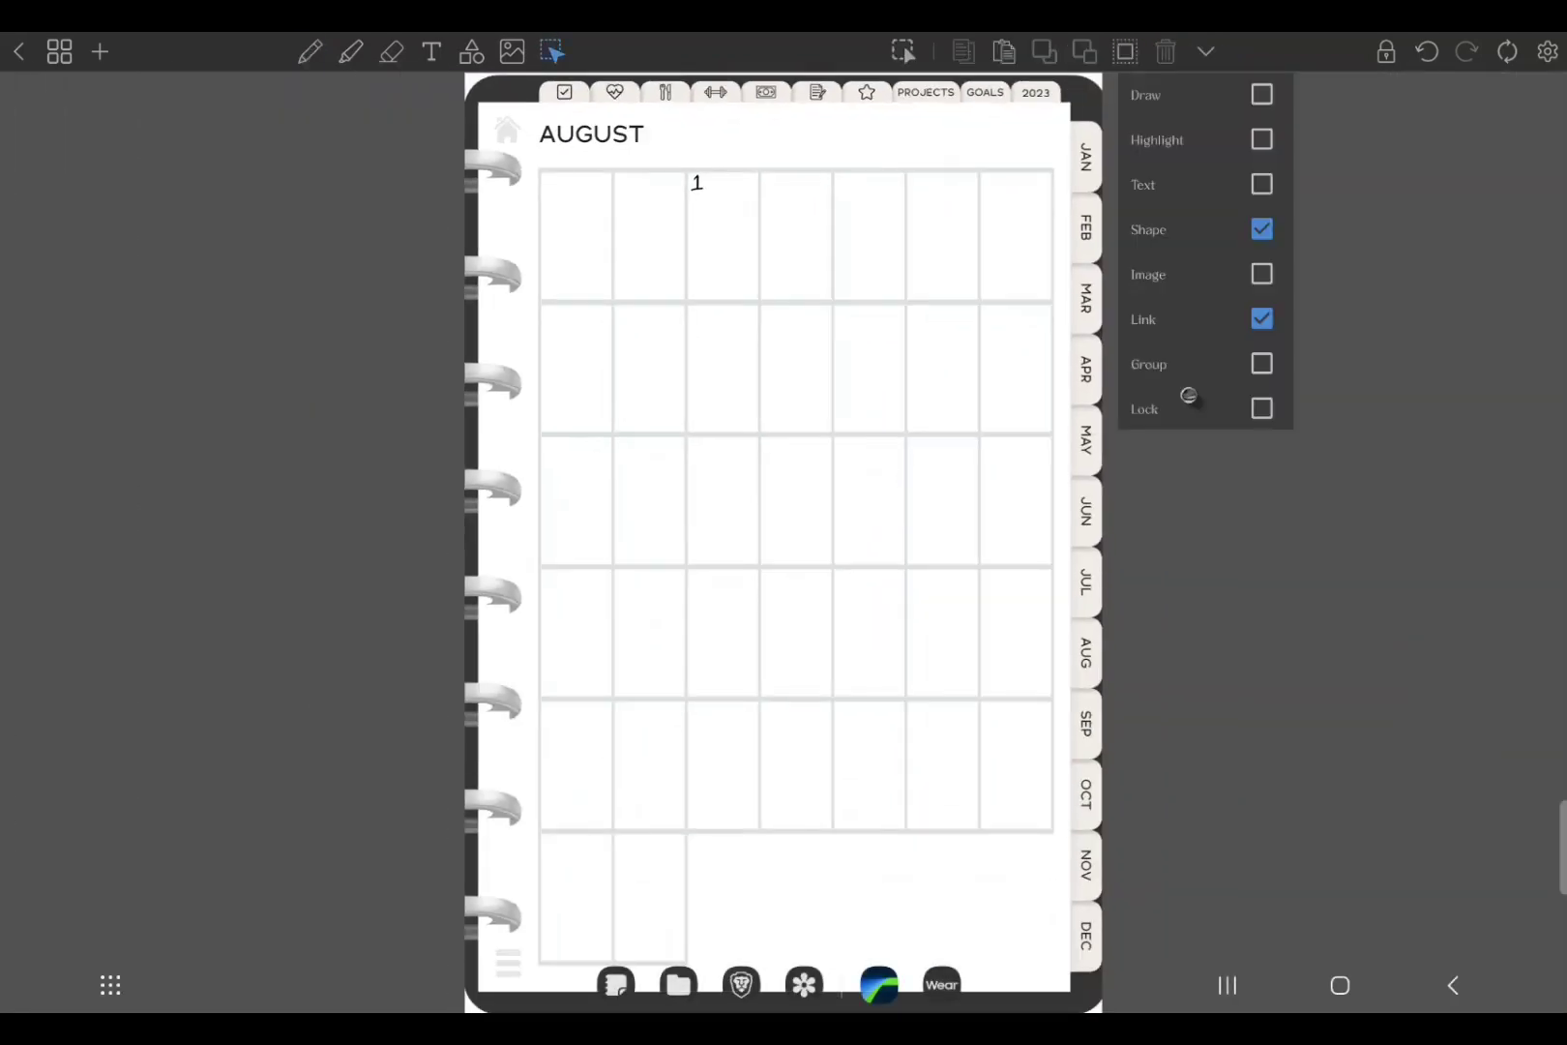
left_click(1261, 227)
left_click(1214, 517)
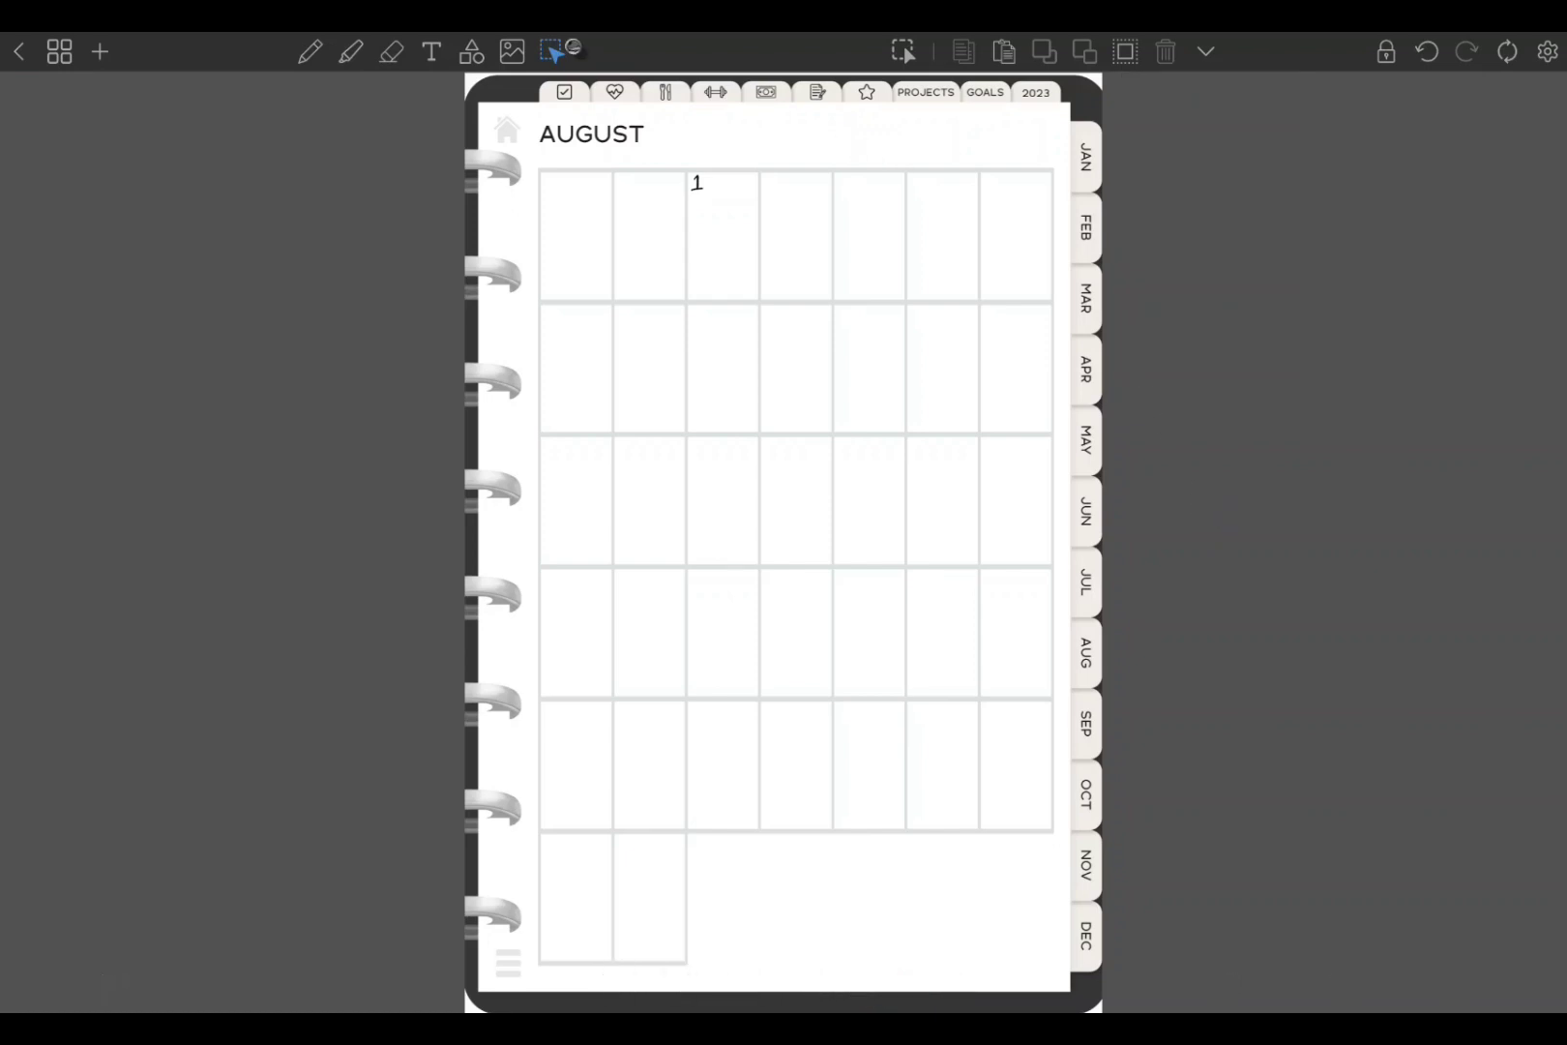
left_click_drag(477, 85, 483, 979)
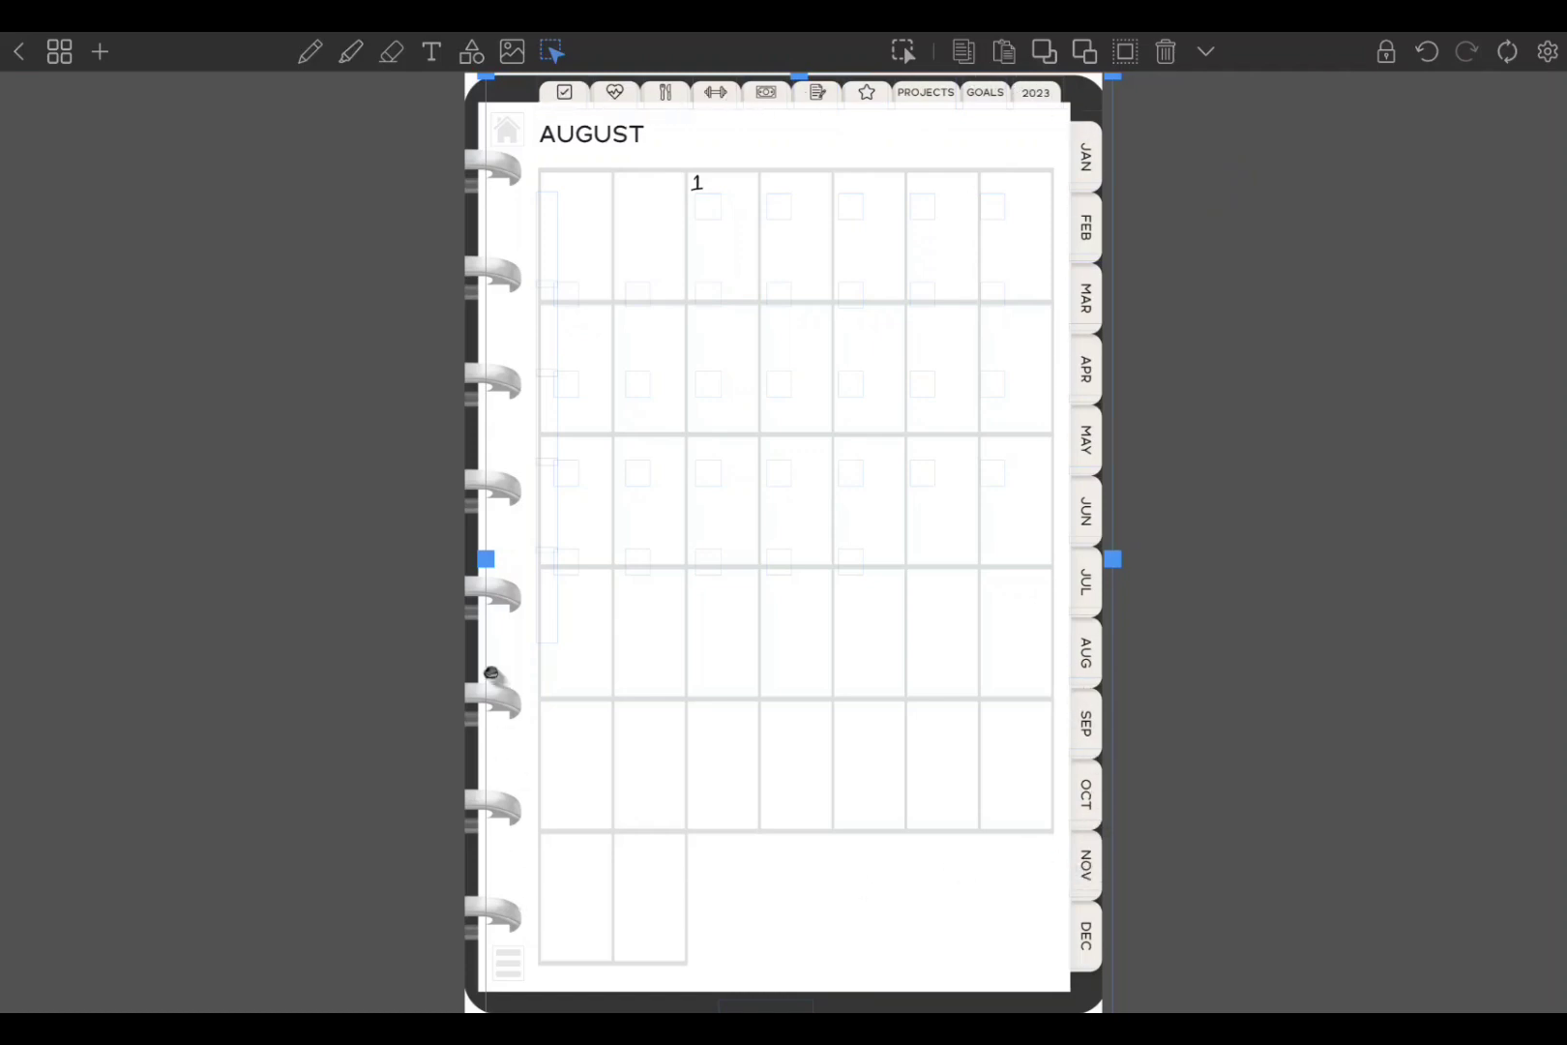
key("Escape")
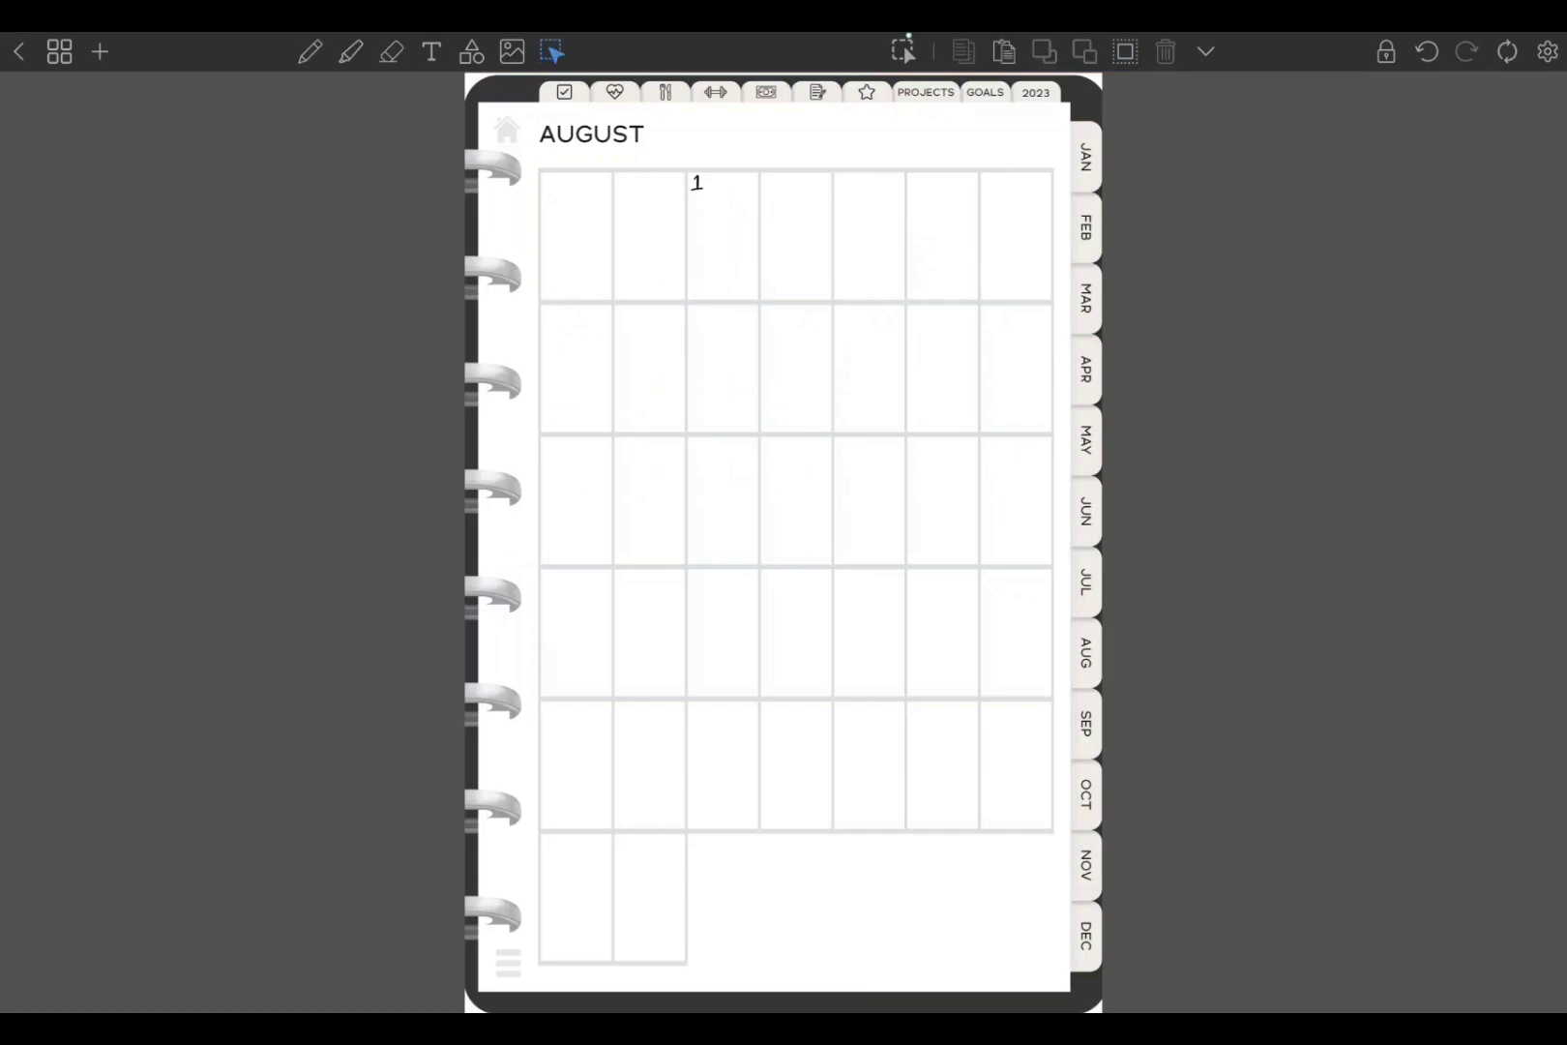
- Rectangle-select the top-left calendar date boxes and move them up and slightly left
left_click(903, 50)
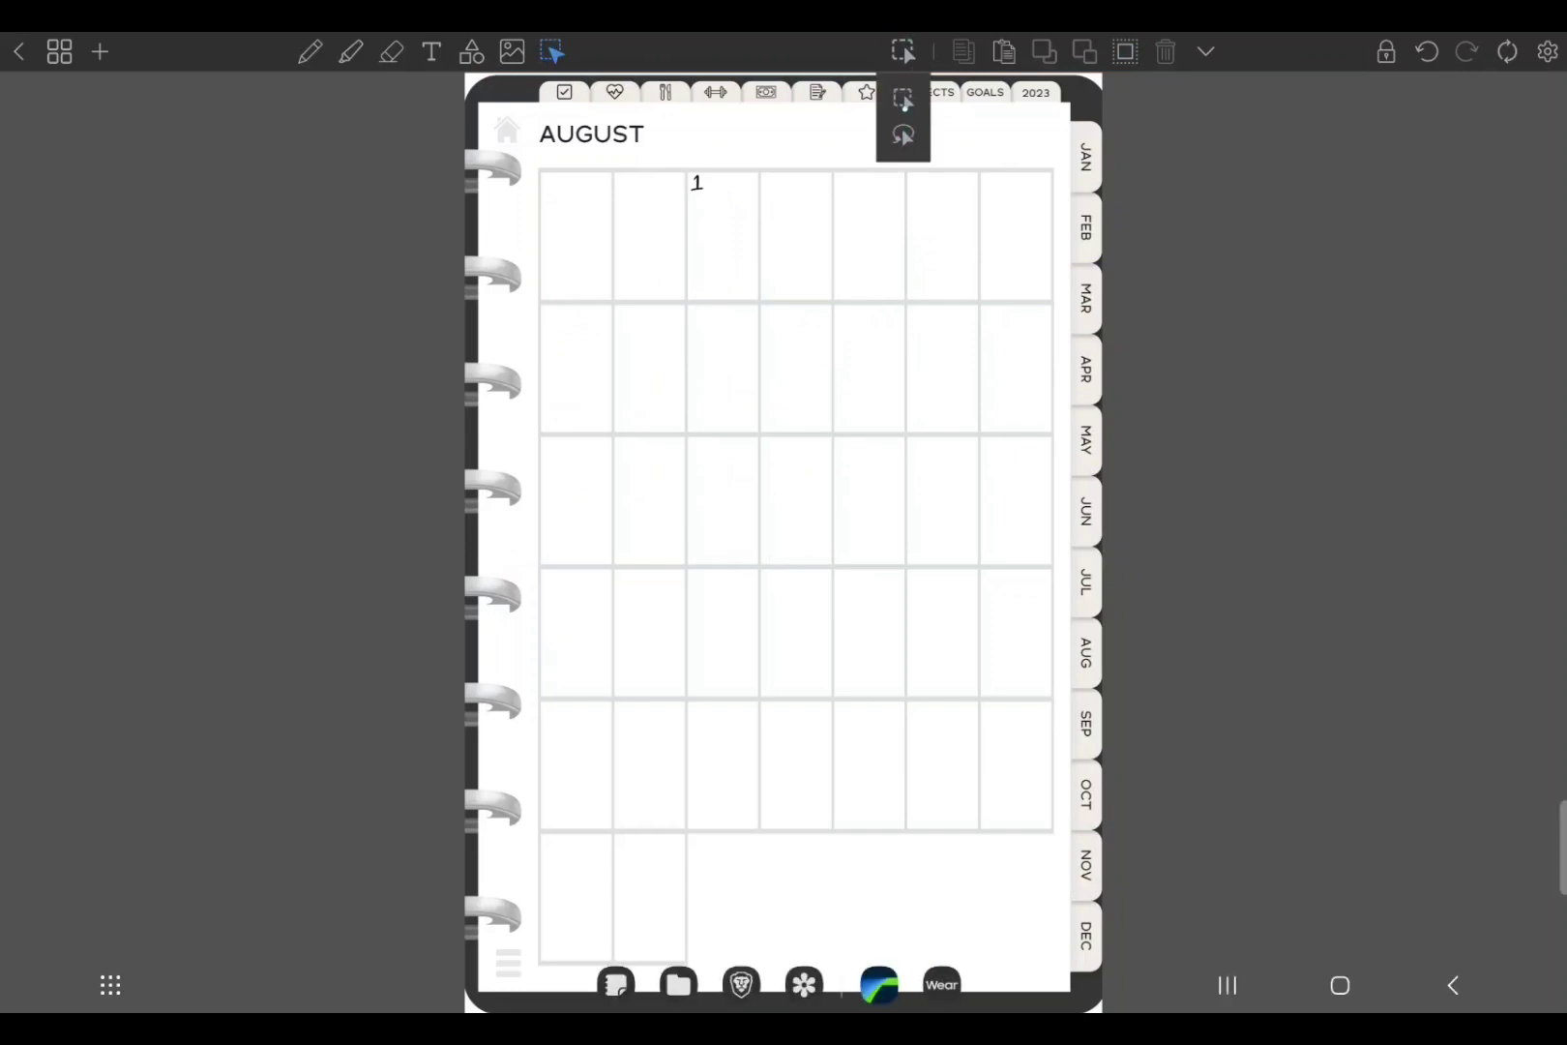
left_click(903, 100)
mouse_move(525, 159)
left_mouse_down()
mouse_move(854, 467)
mouse_move(1036, 725)
mouse_move(1057, 810)
left_mouse_up()
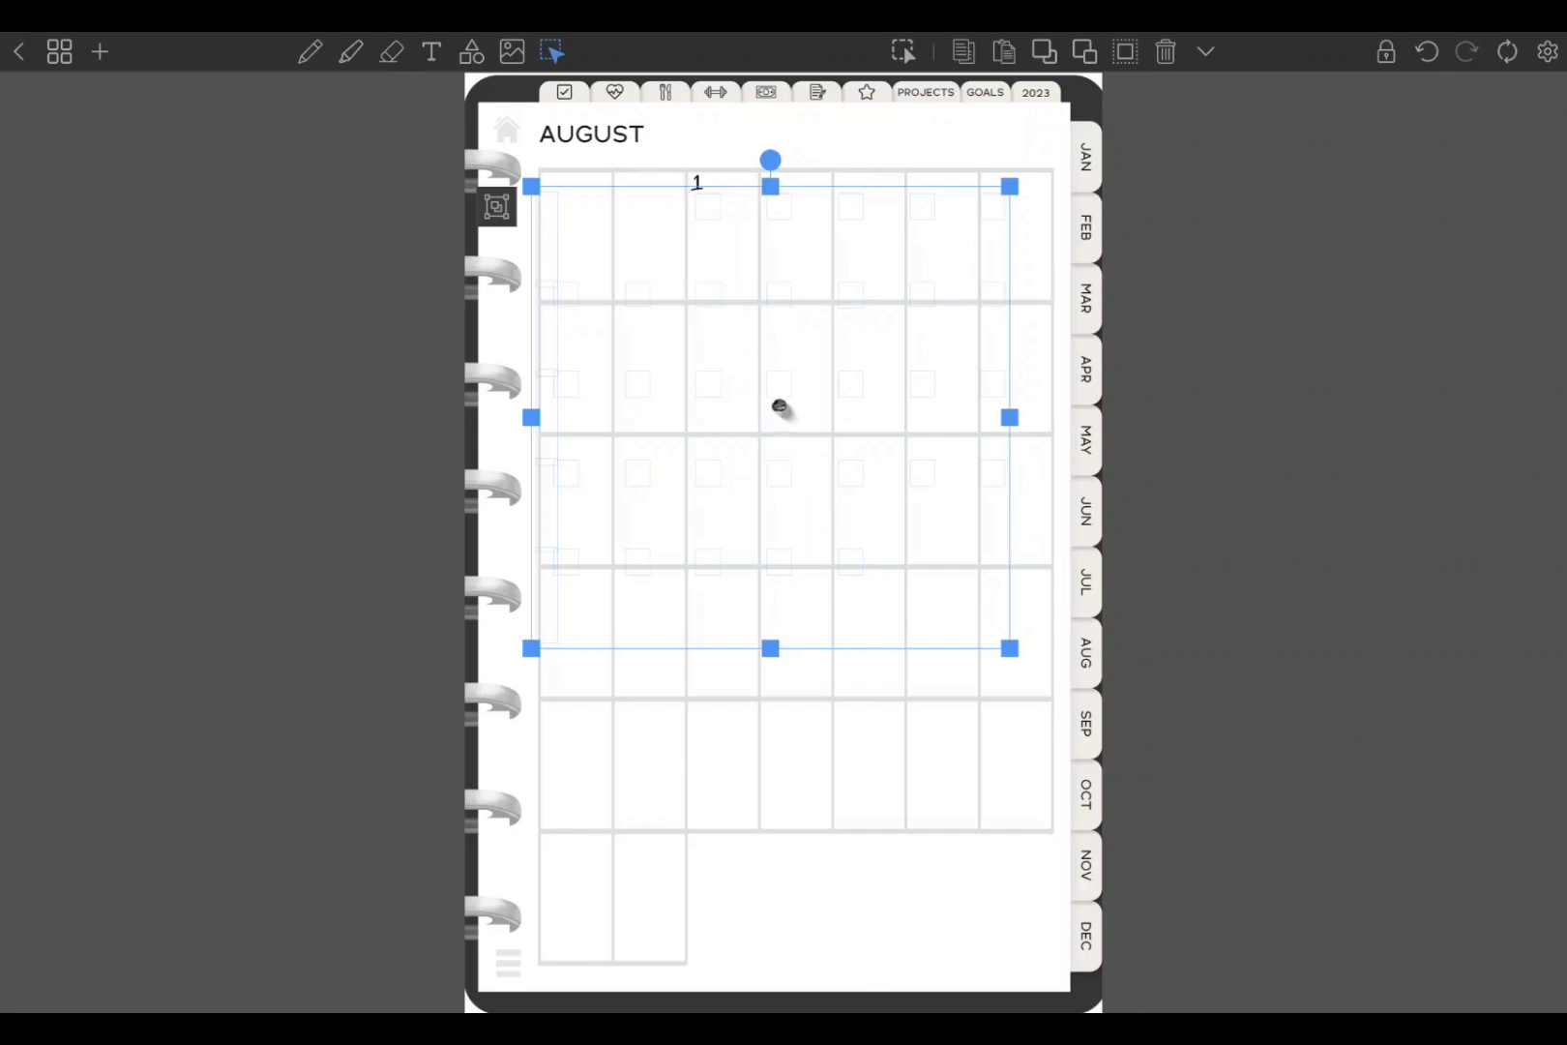
left_click_drag(781, 407, 773, 383)
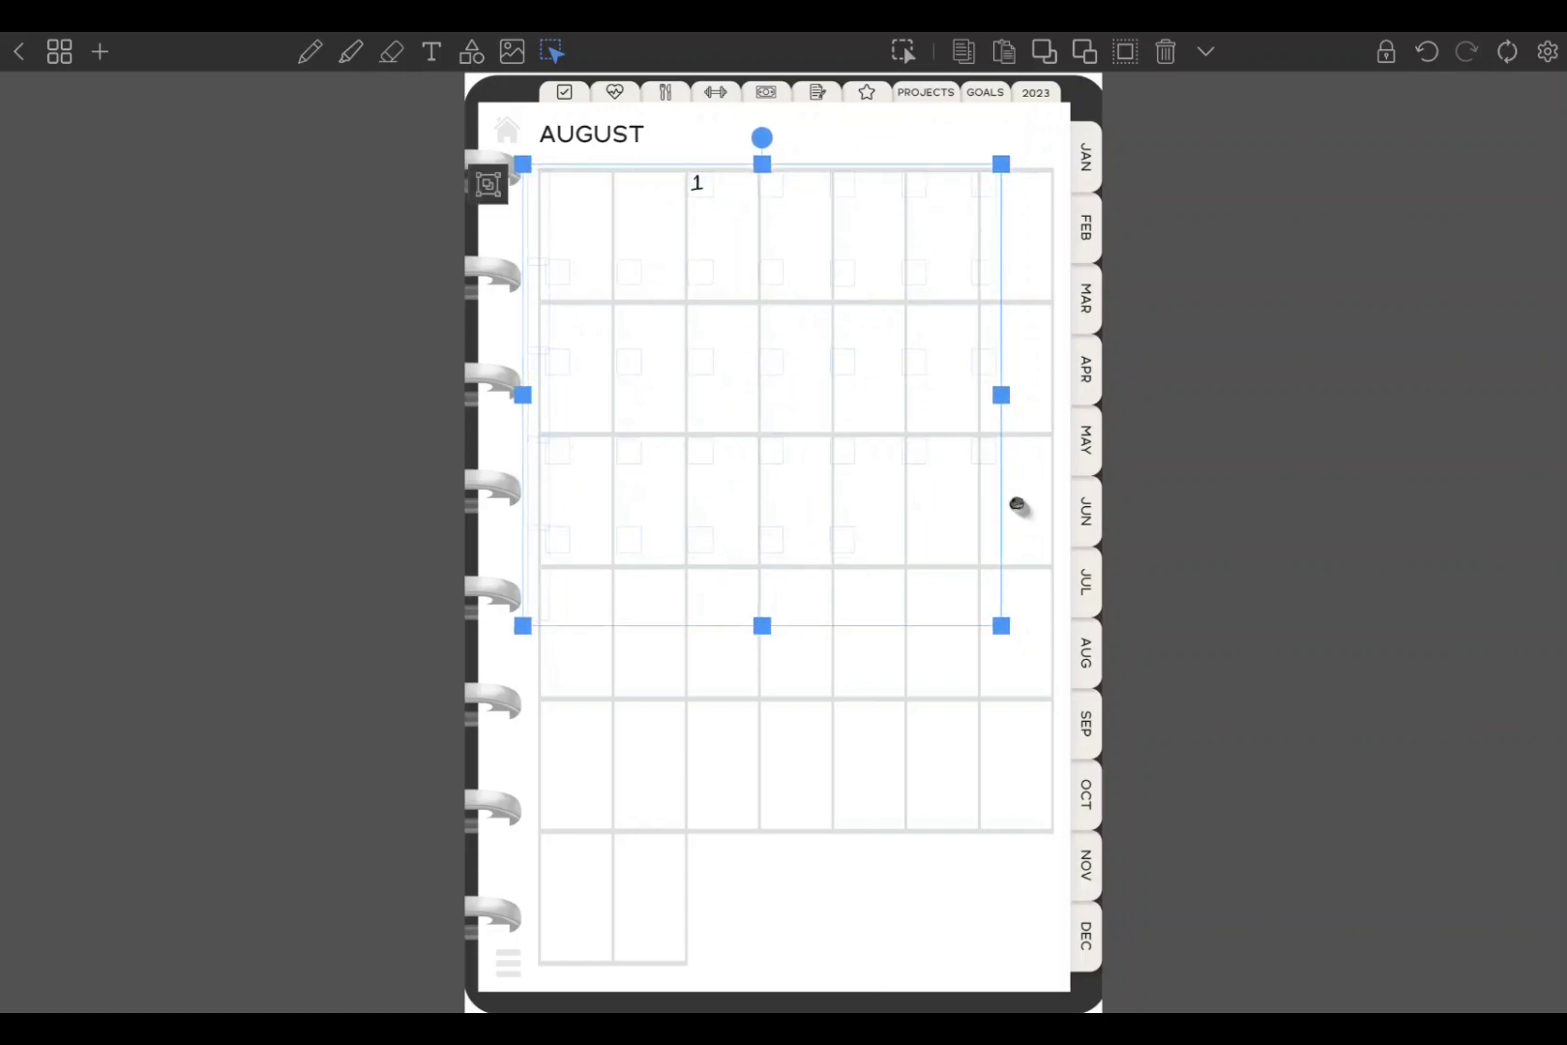
- Stretch the date boxes down over the lower rows and widen them to fit the grid
mouse_move(1000, 624)
left_mouse_down()
mouse_move(1004, 666)
mouse_move(1032, 653)
mouse_move(1004, 629)
left_mouse_up()
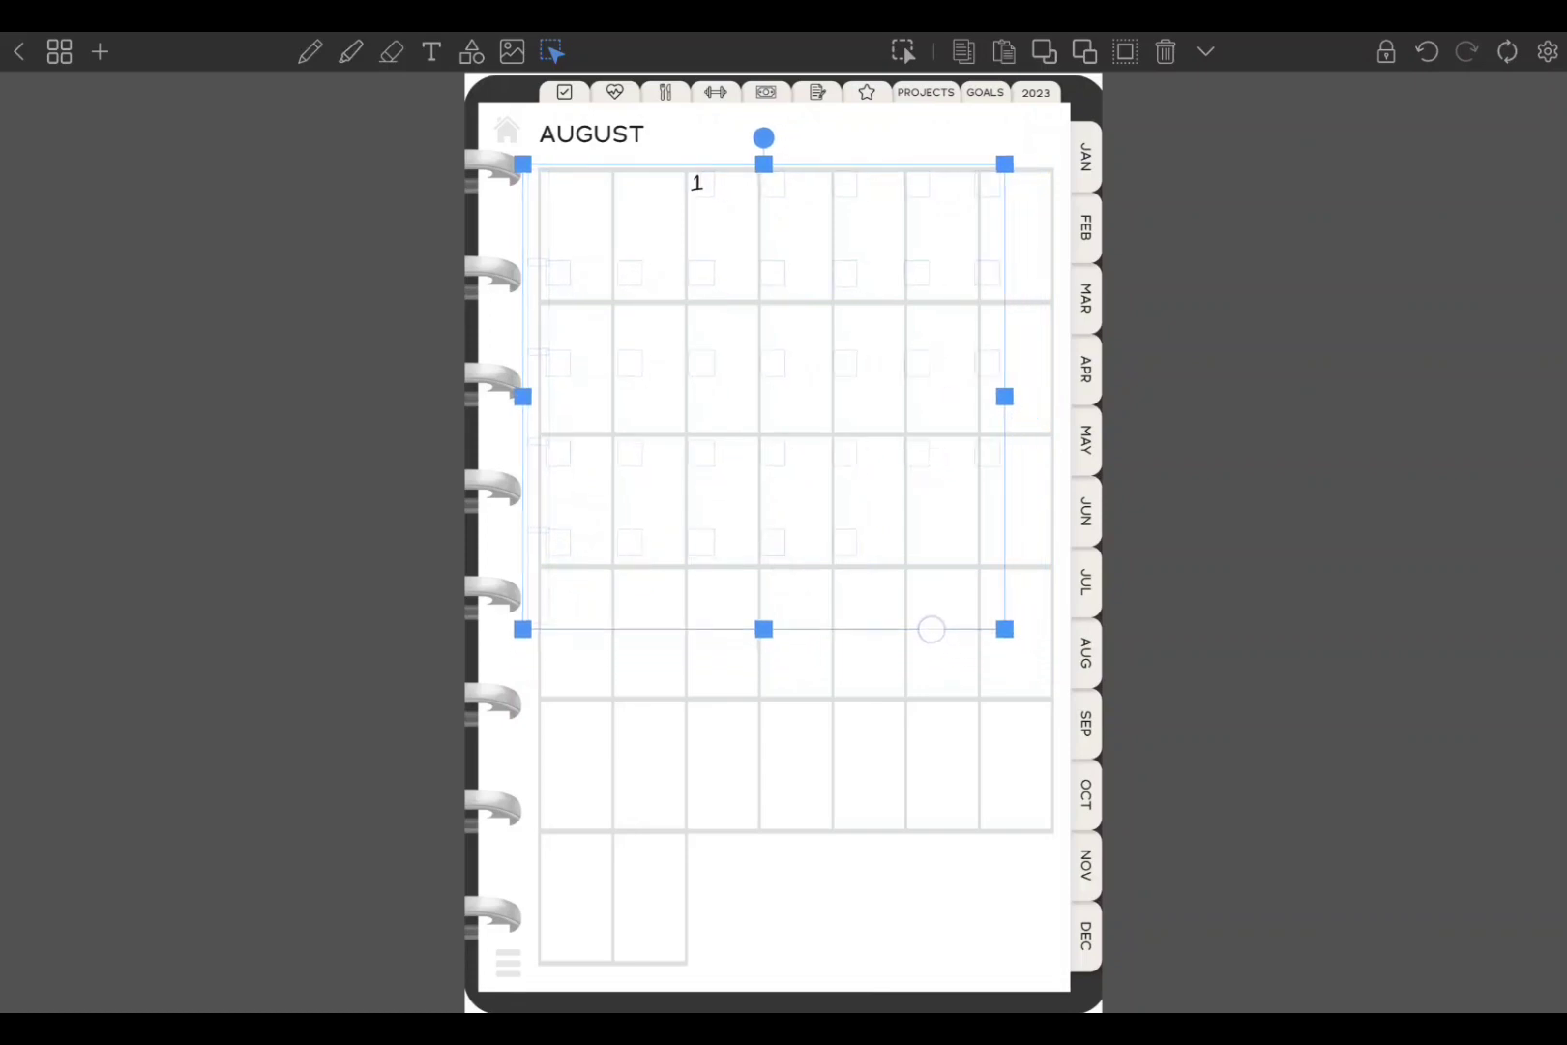
left_click_drag(762, 629, 763, 846)
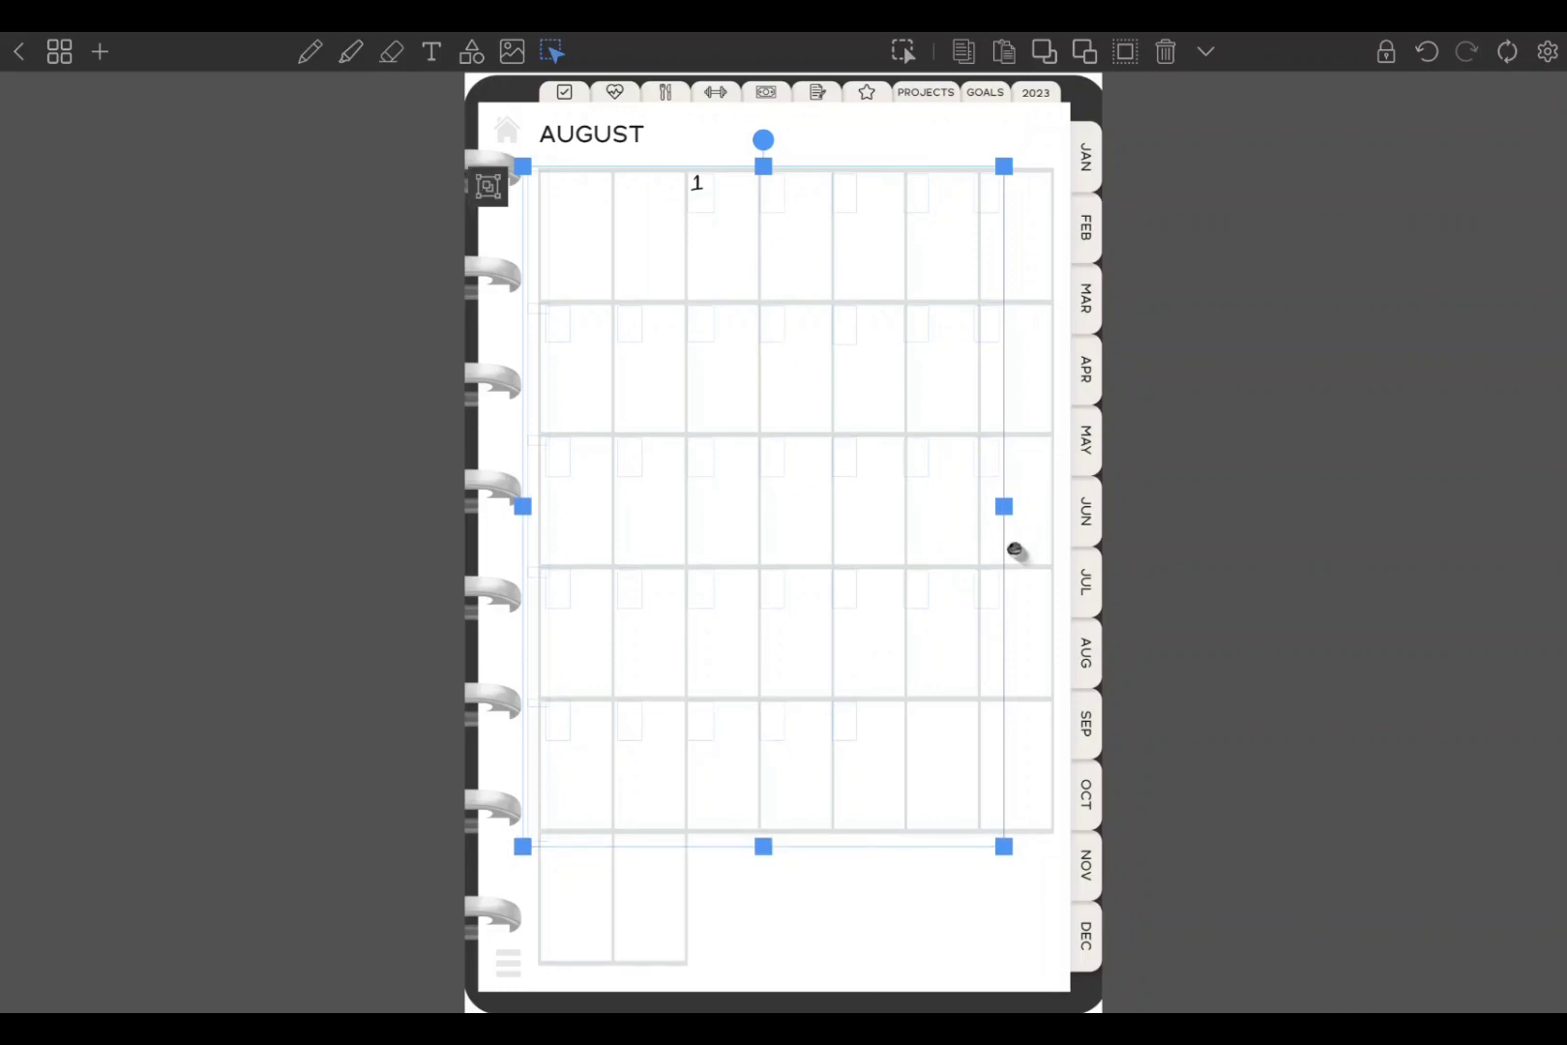
left_click_drag(1006, 504, 1011, 504)
left_click_drag(527, 498, 515, 504)
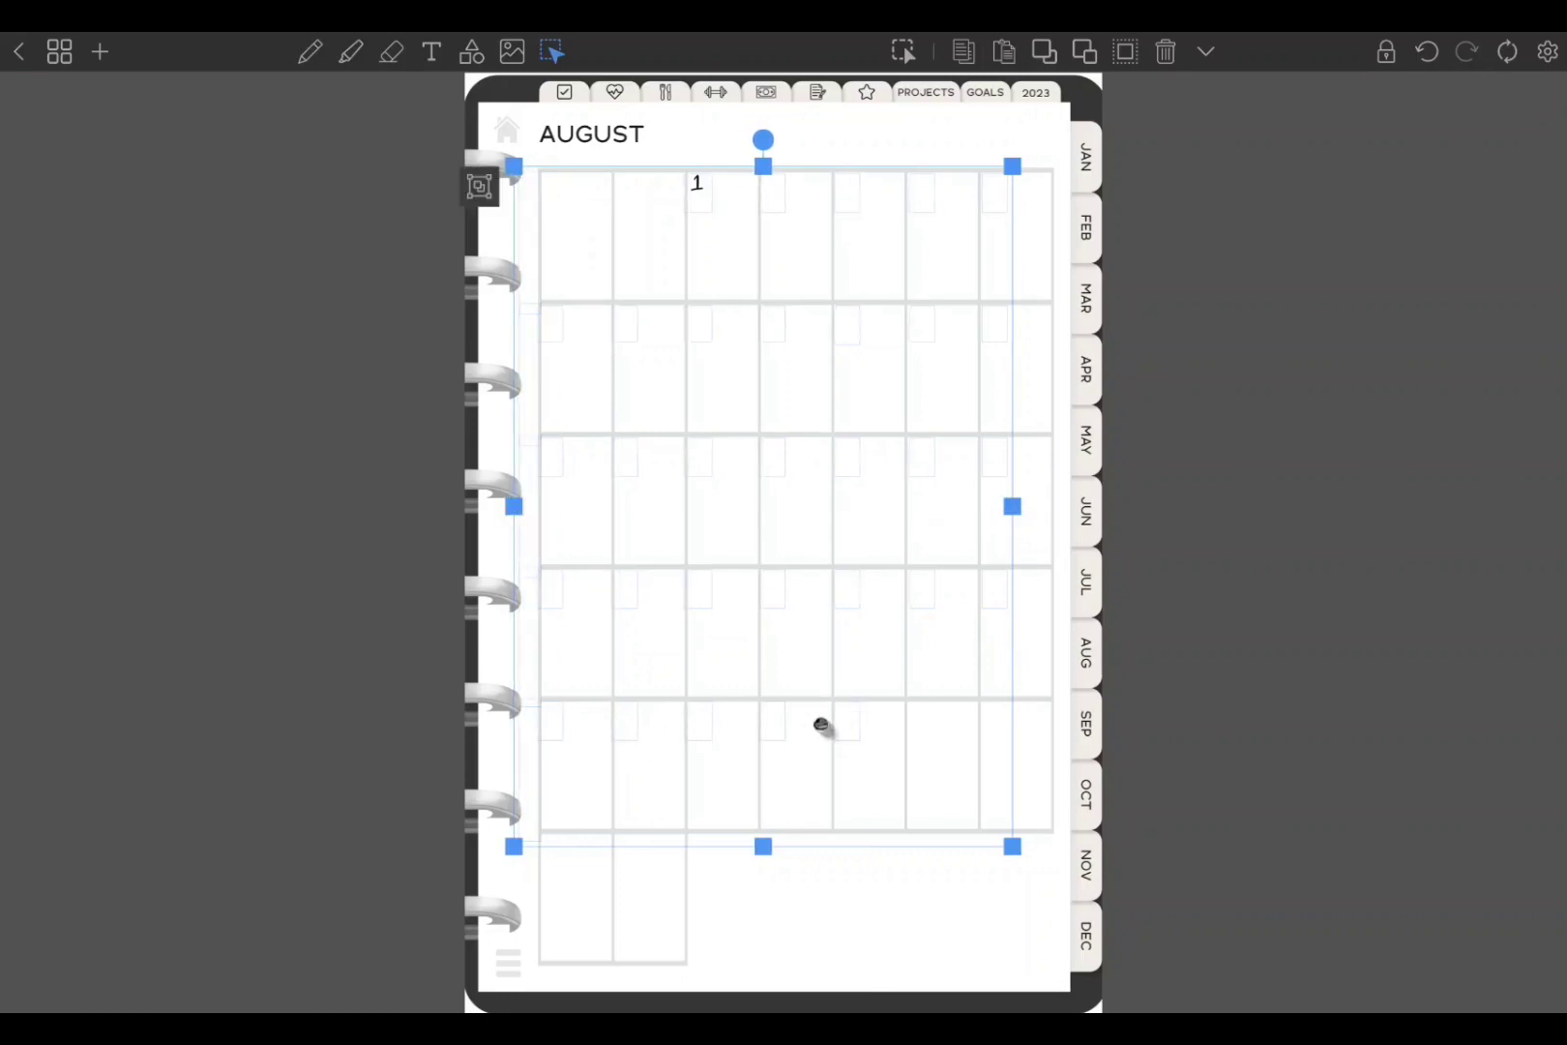
left_click_drag(1012, 505, 1010, 505)
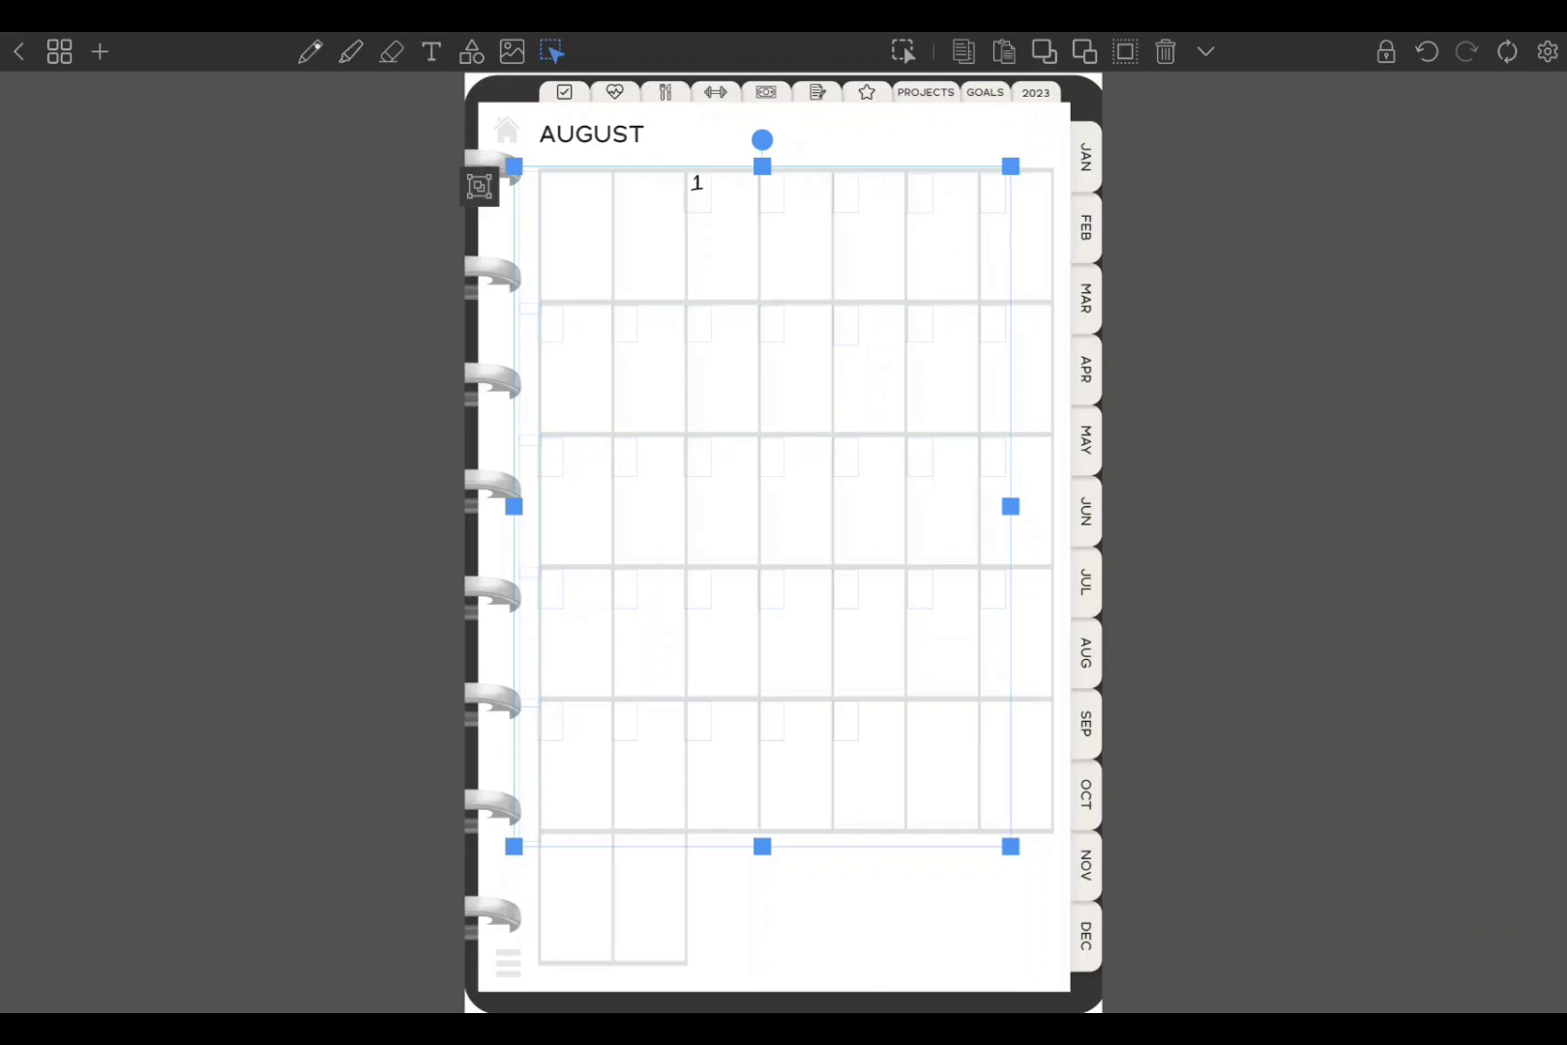
- Handwrite dates 2, 3, 4 and 5 in the first row and 'Week' vertically beside it
left_click(310, 49)
scroll(746, 215, "up", 5)
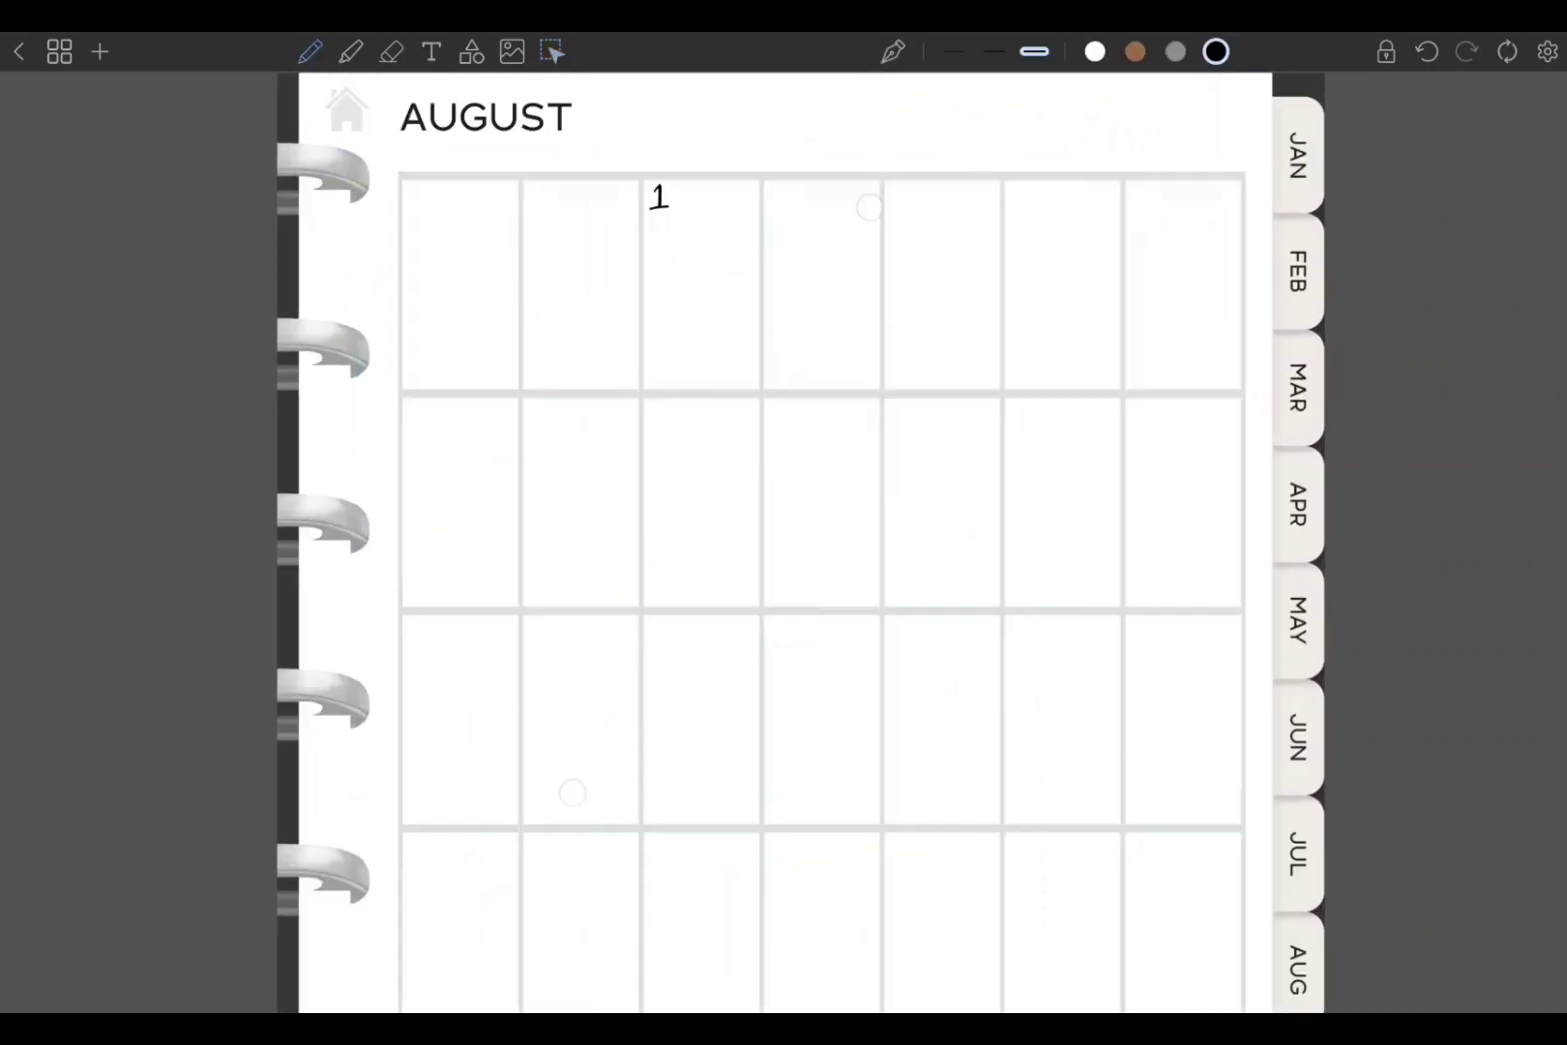
left_click_drag(772, 186, 796, 217)
left_click_drag(891, 183, 894, 211)
left_click_drag(1014, 187, 1024, 216)
left_click_drag(1131, 185, 1146, 186)
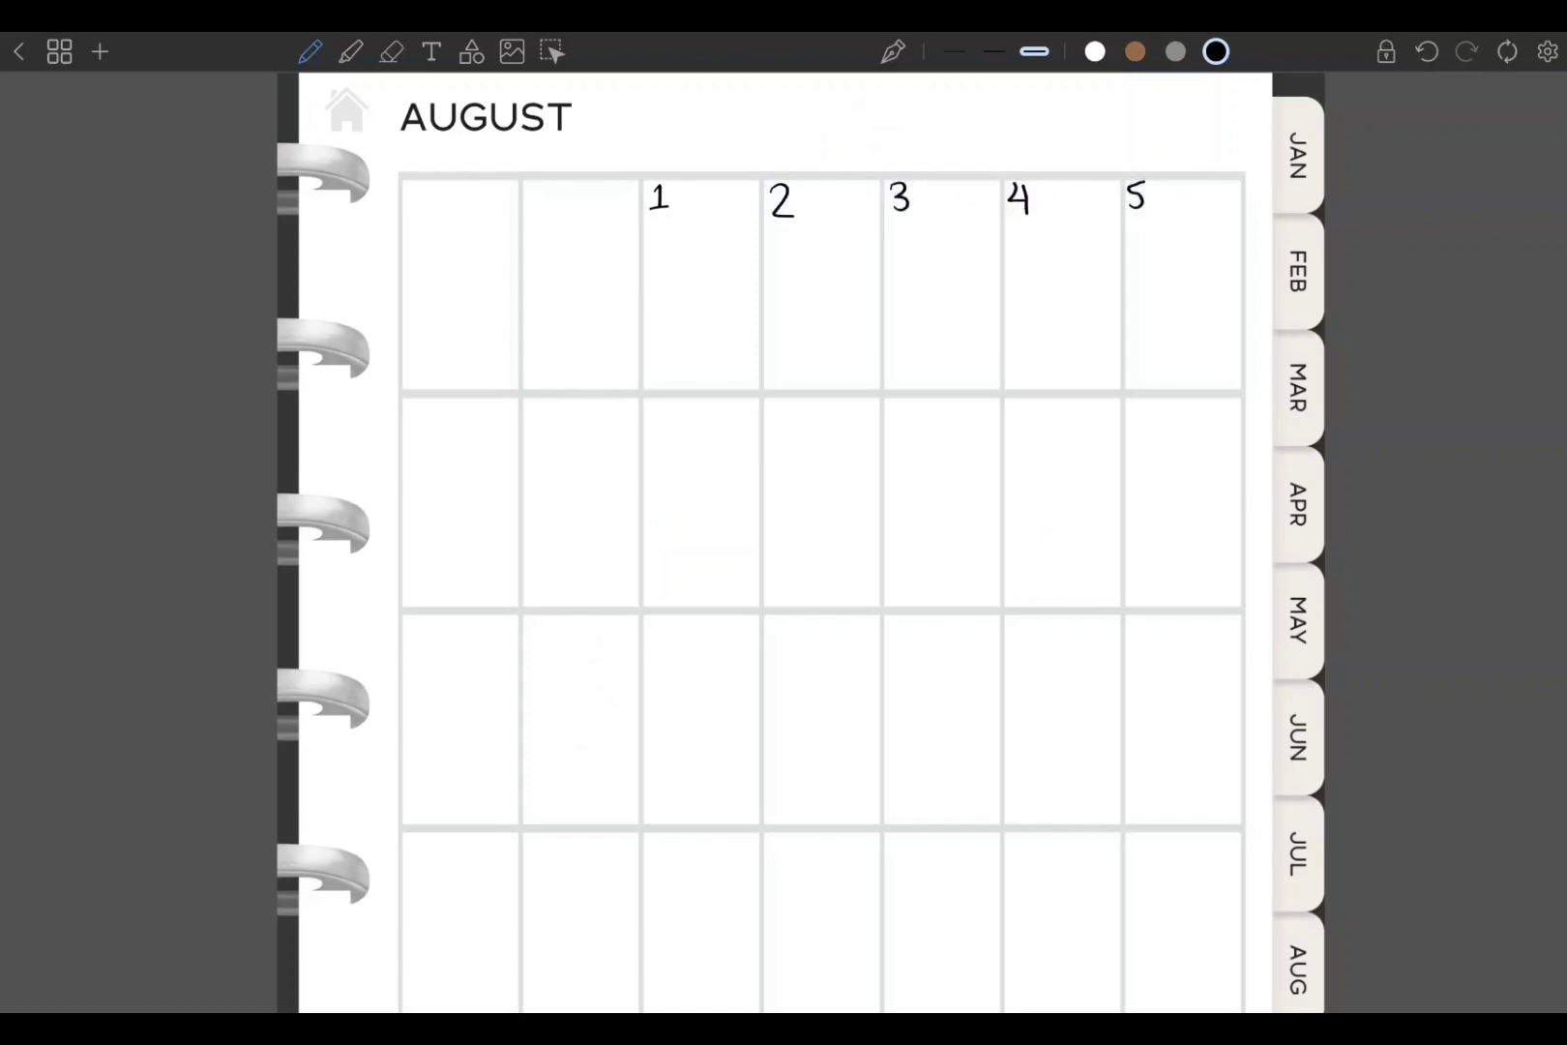
left_click_drag(384, 357, 390, 206)
scroll(857, 563, "down", 5)
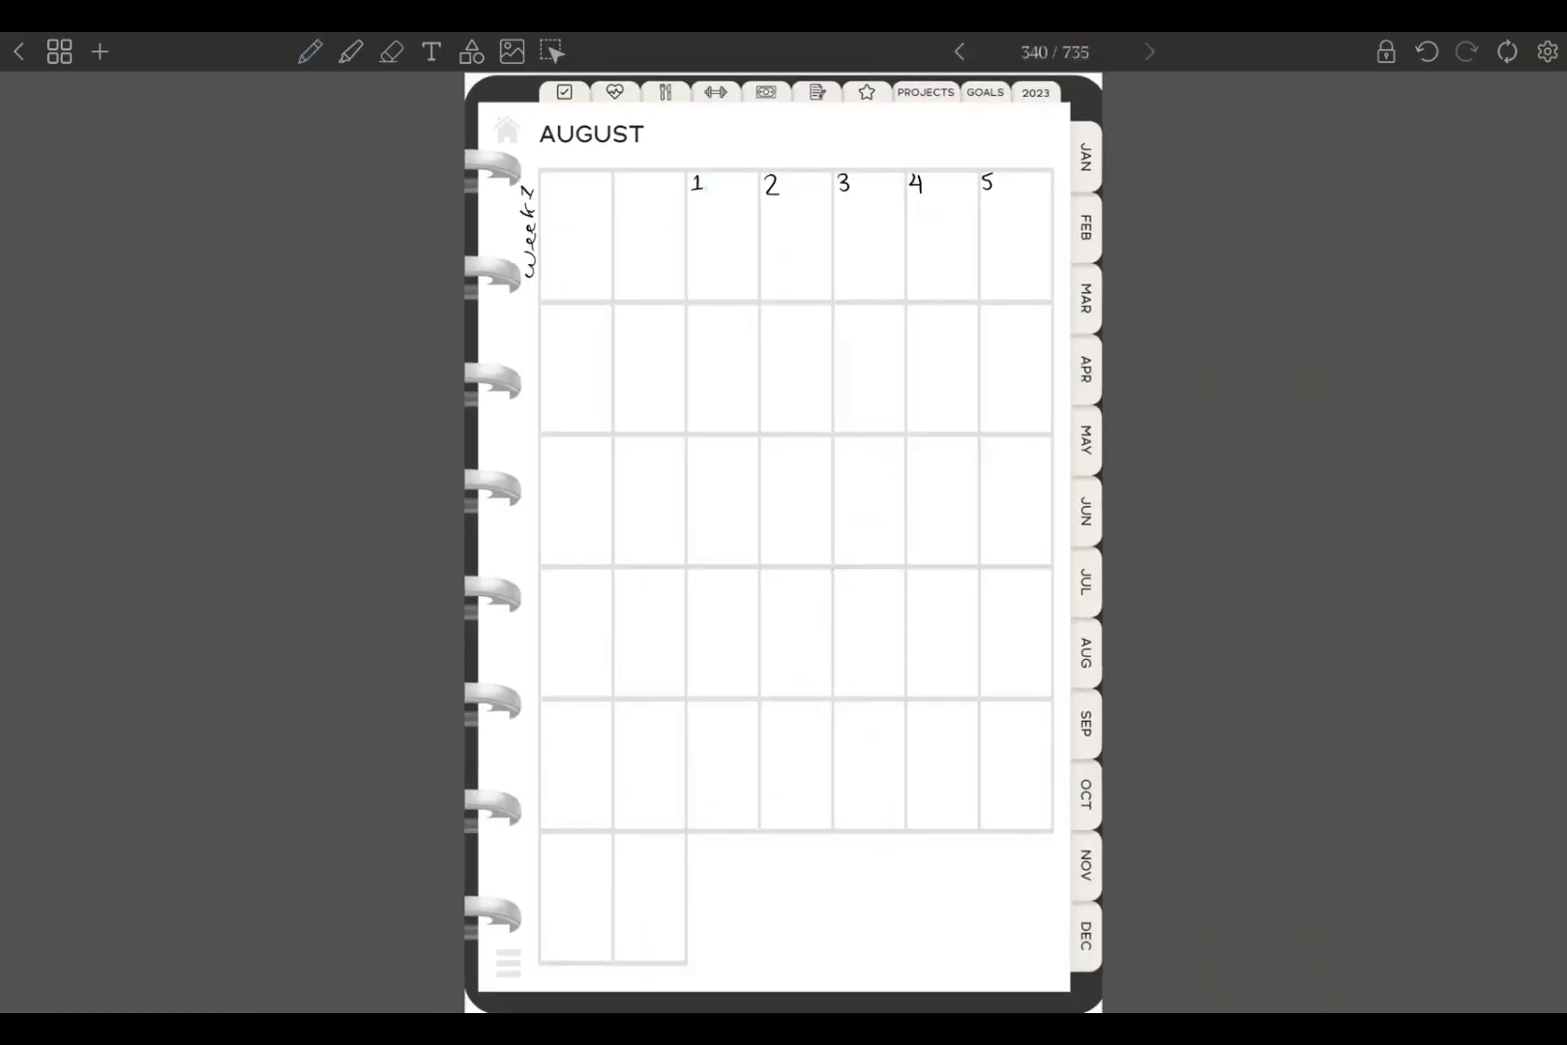
- Confirm date 1 opens its daily page, returning to the August month view in between
left_click(705, 187)
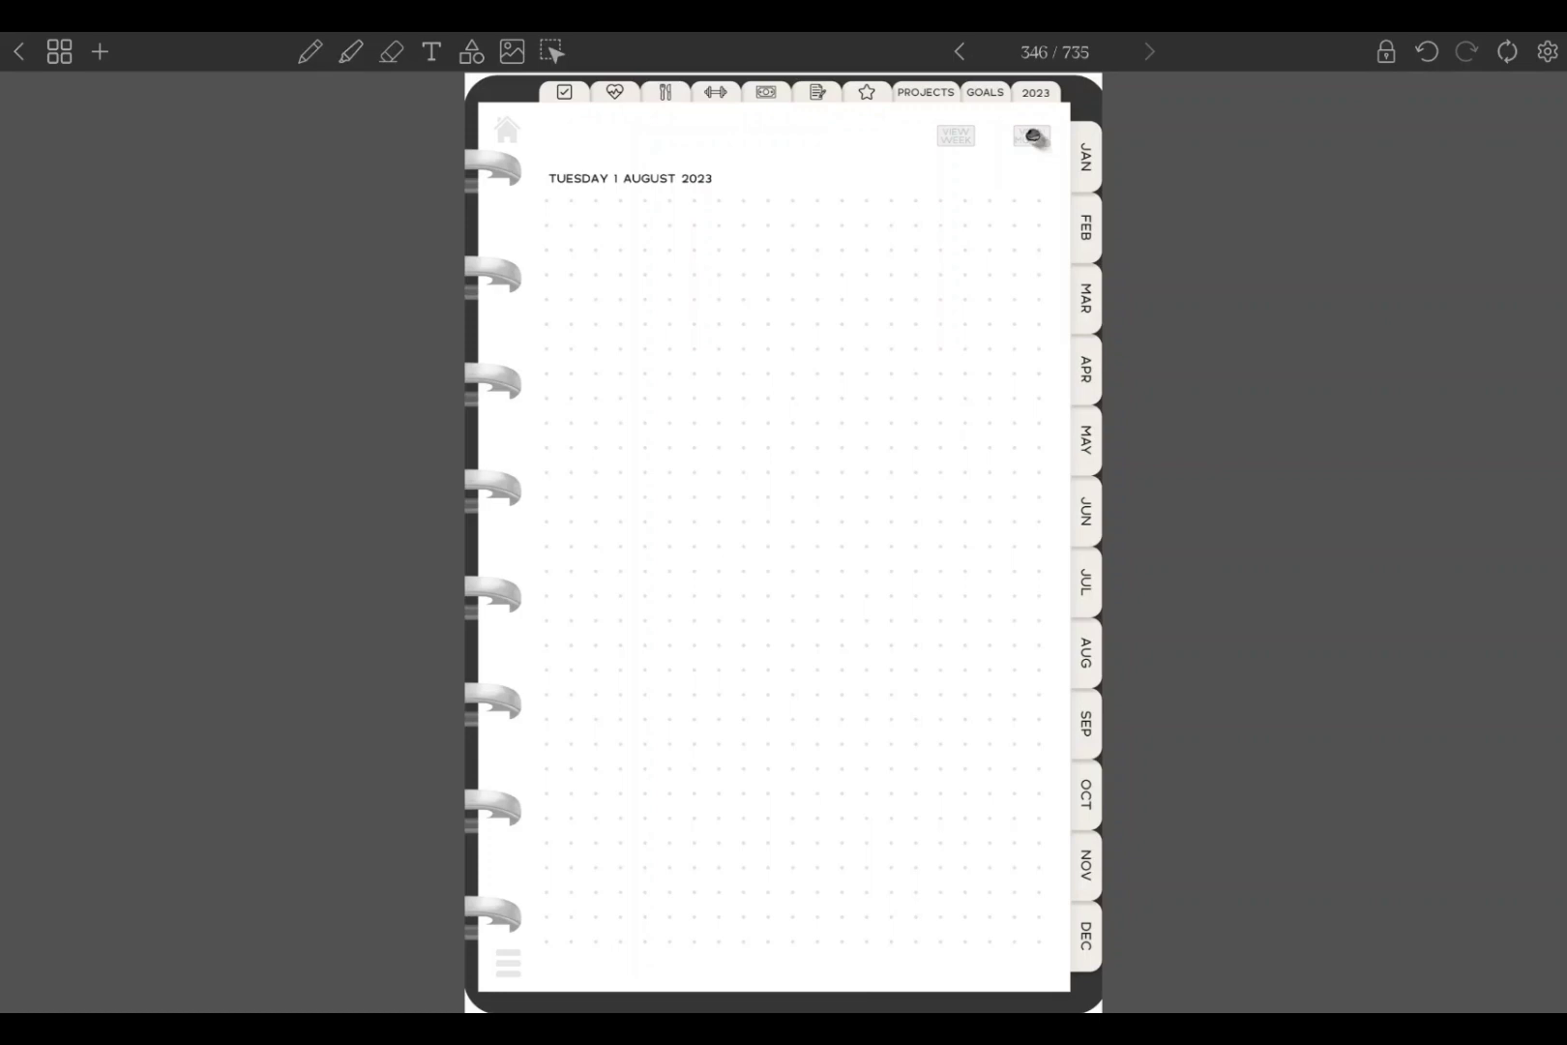
left_click(1036, 135)
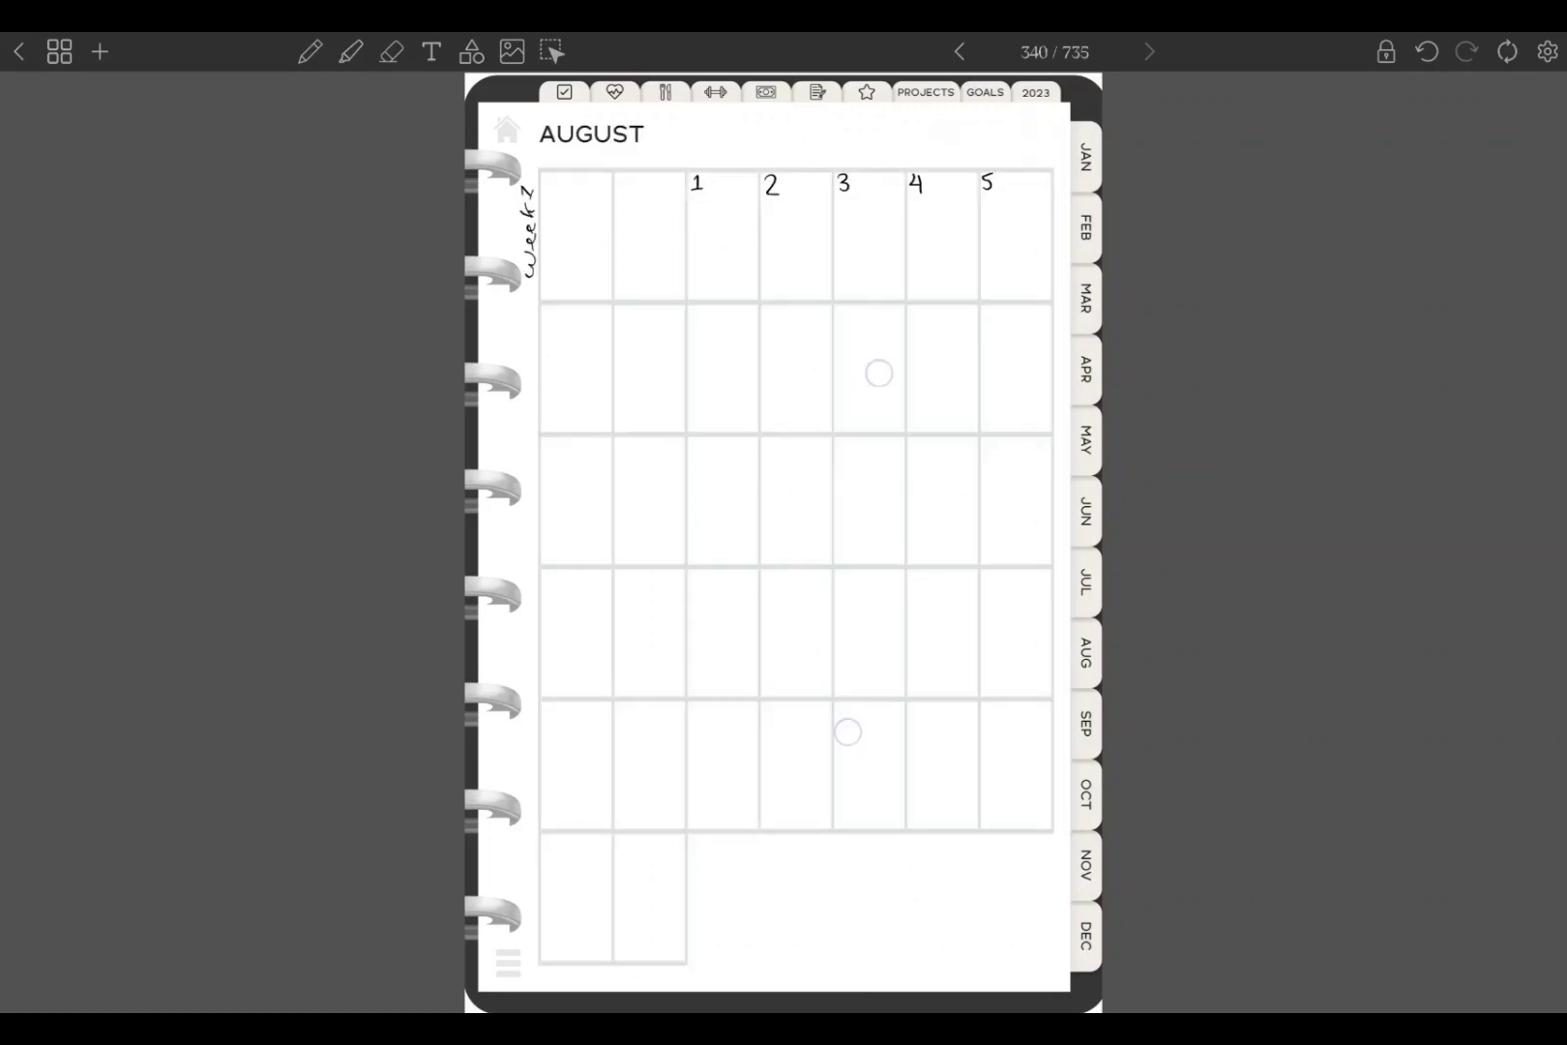
left_click(692, 231)
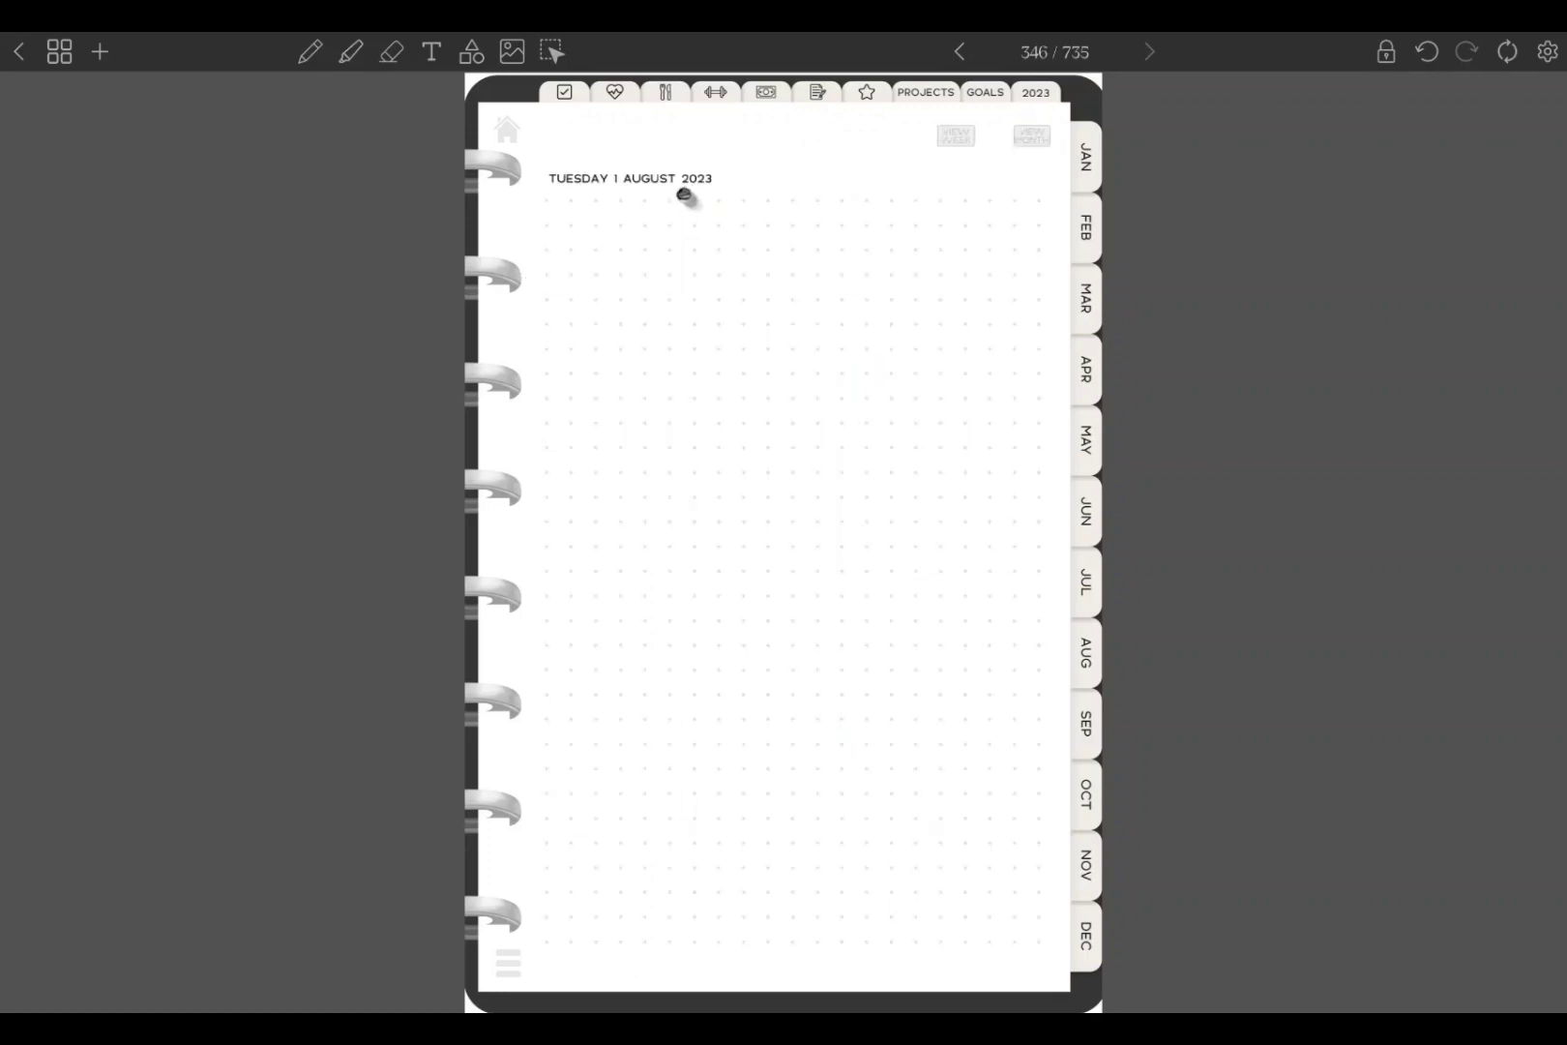
- Return to the August month view and go to the monthly template image page
left_click(1028, 131)
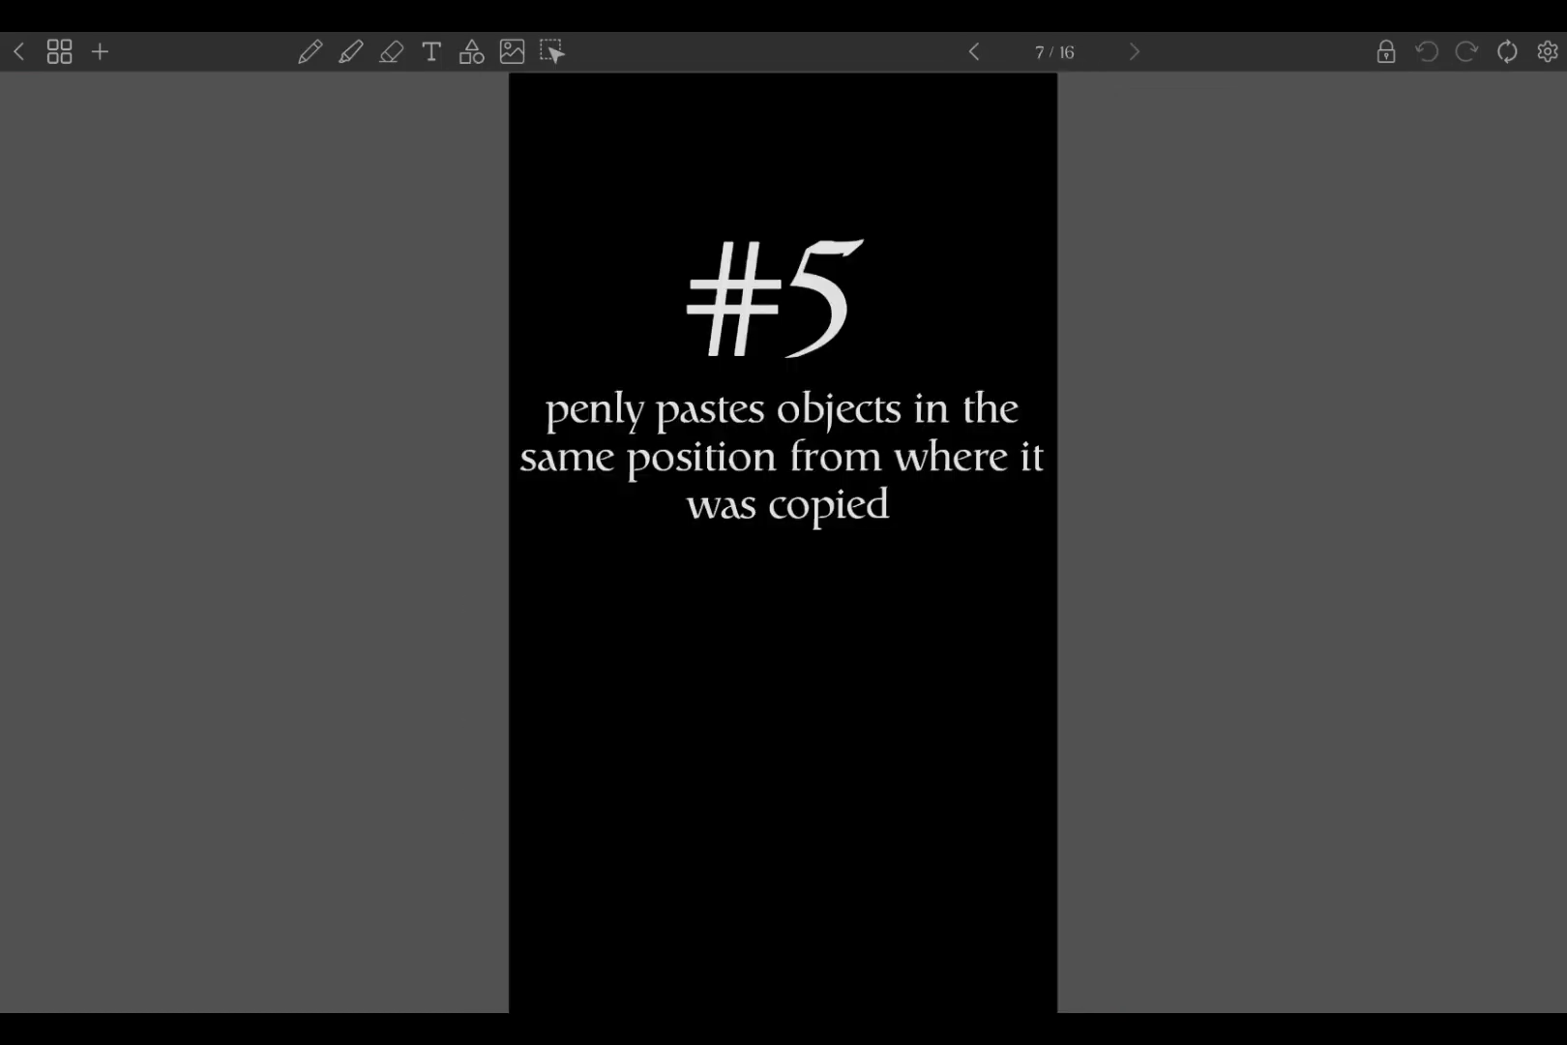
left_click(1280, 374)
left_click(513, 51)
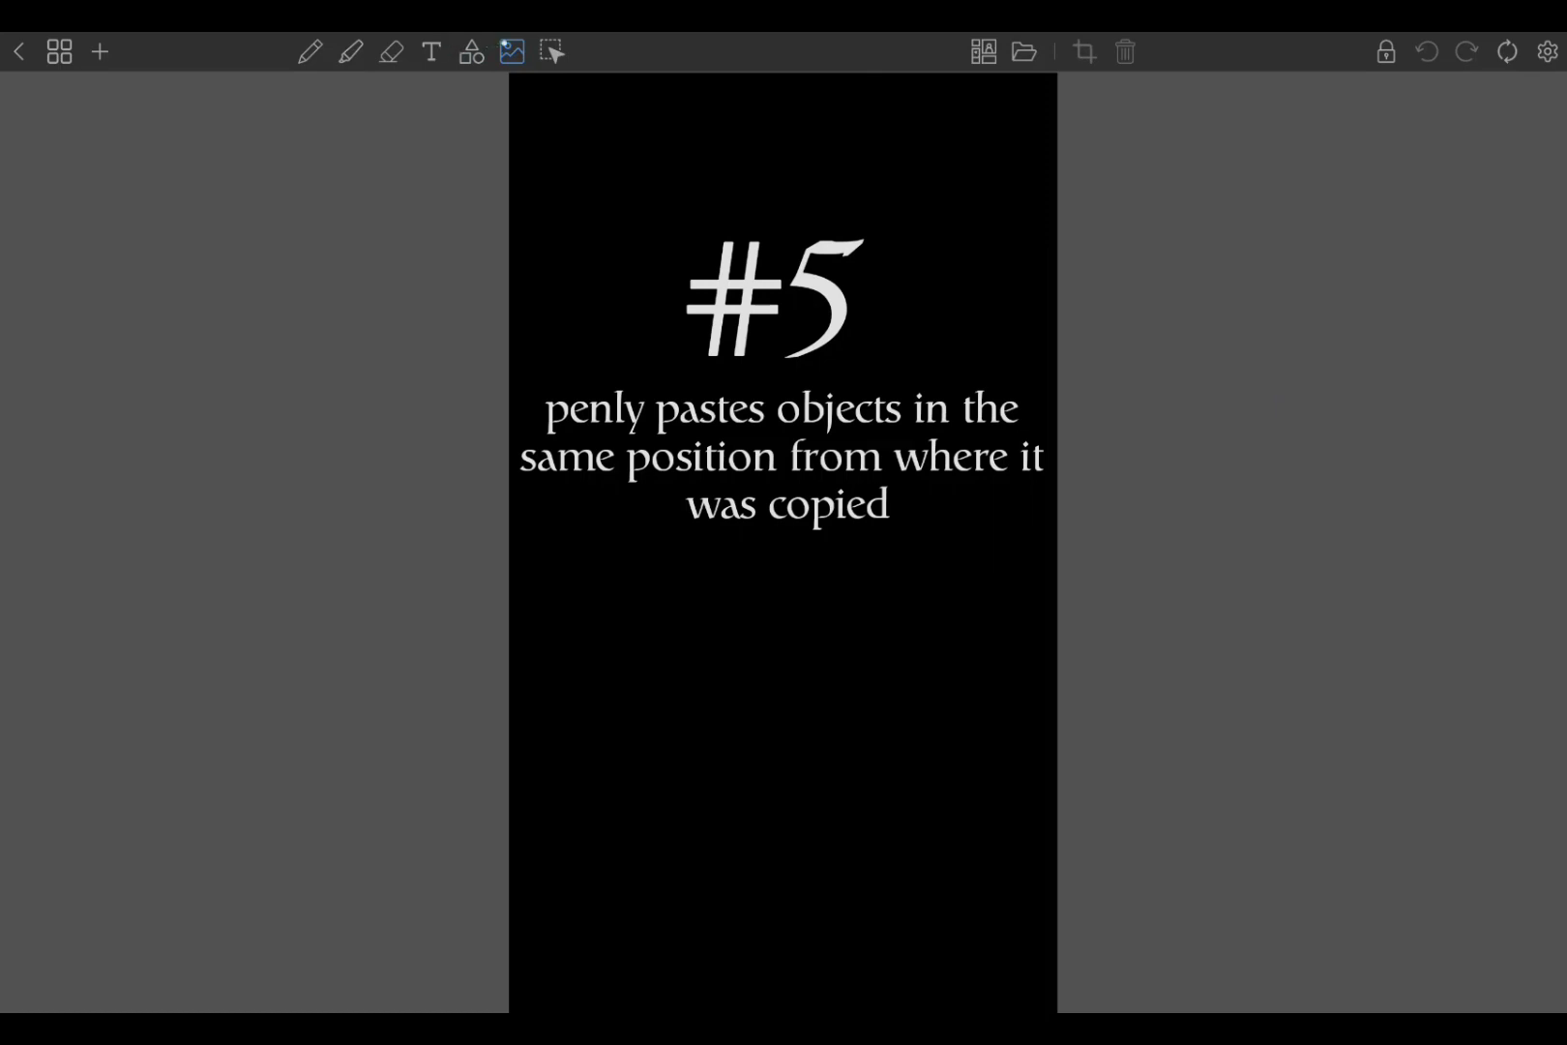
left_click_drag(1162, 356, 1042, 348)
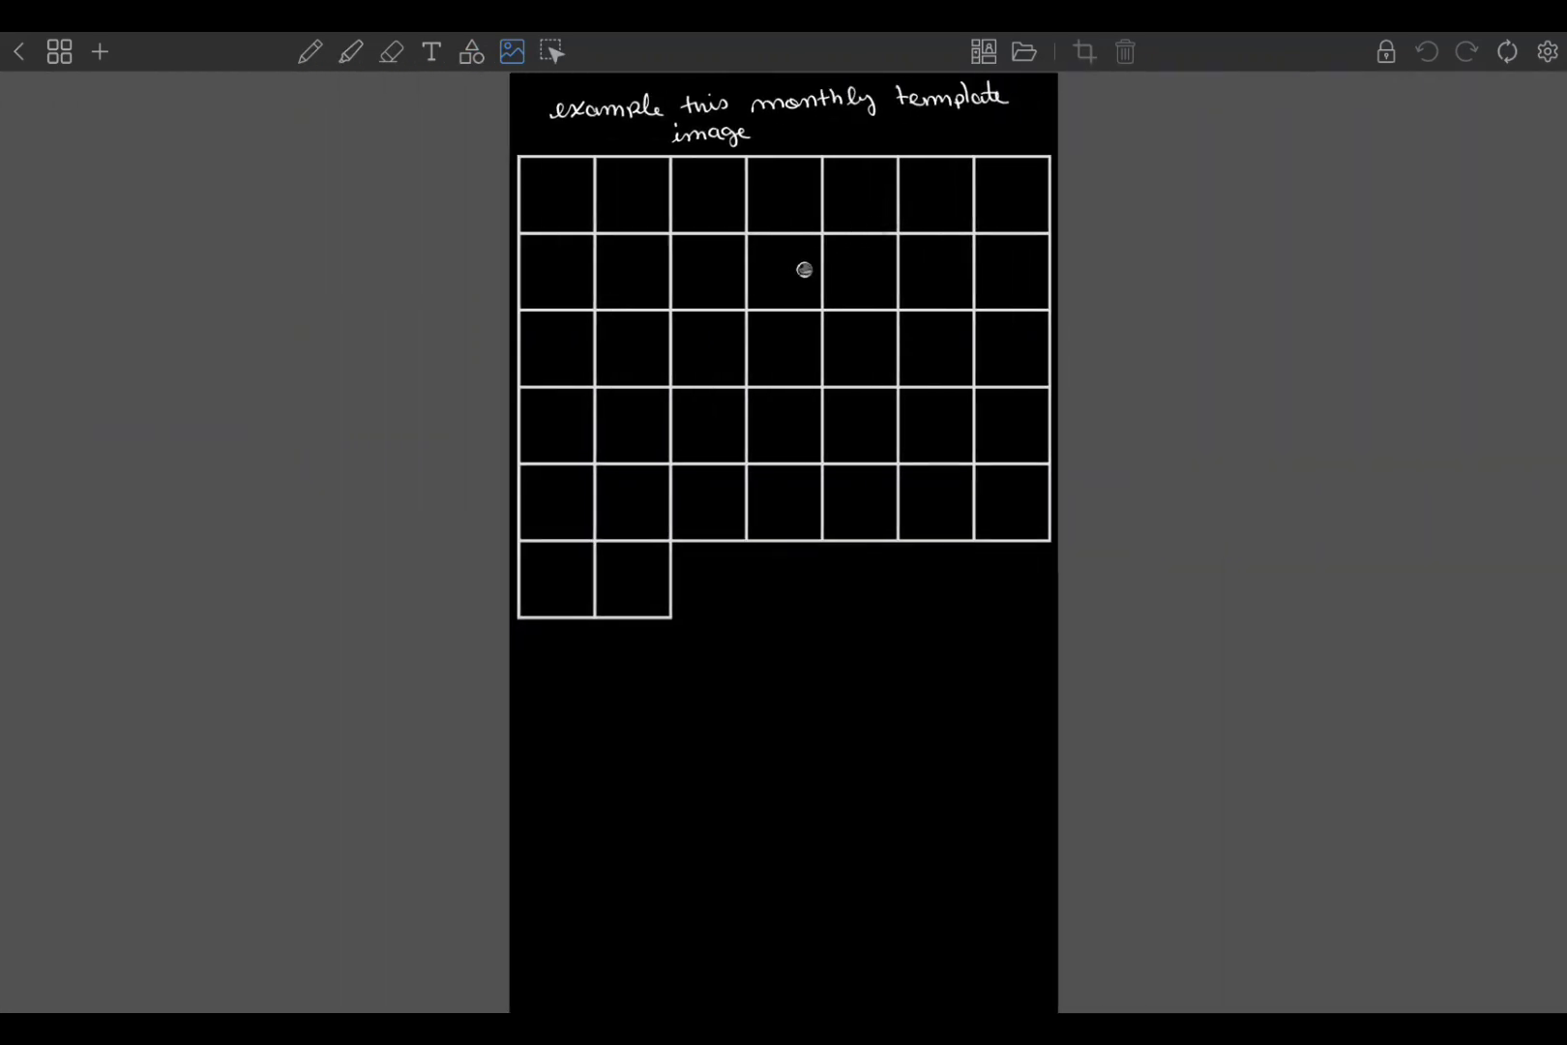
left_click(804, 270)
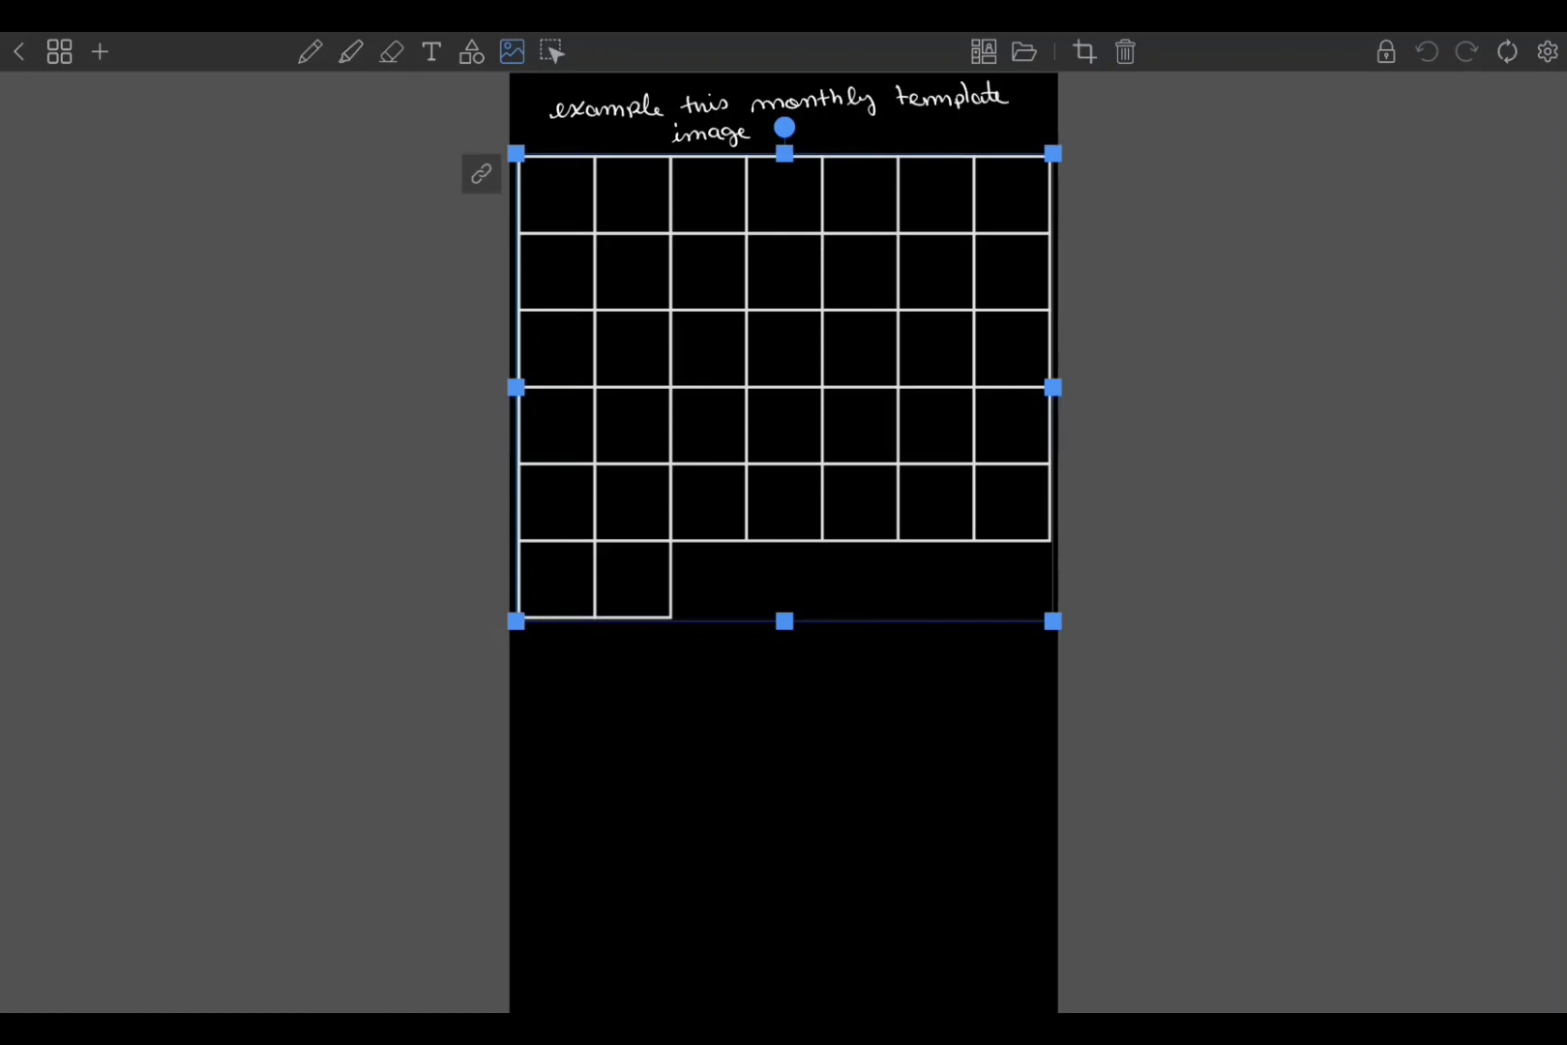
- Limit the lasso to images, select the calendar grid image, and go to the next page
left_click(550, 50)
left_click(1205, 52)
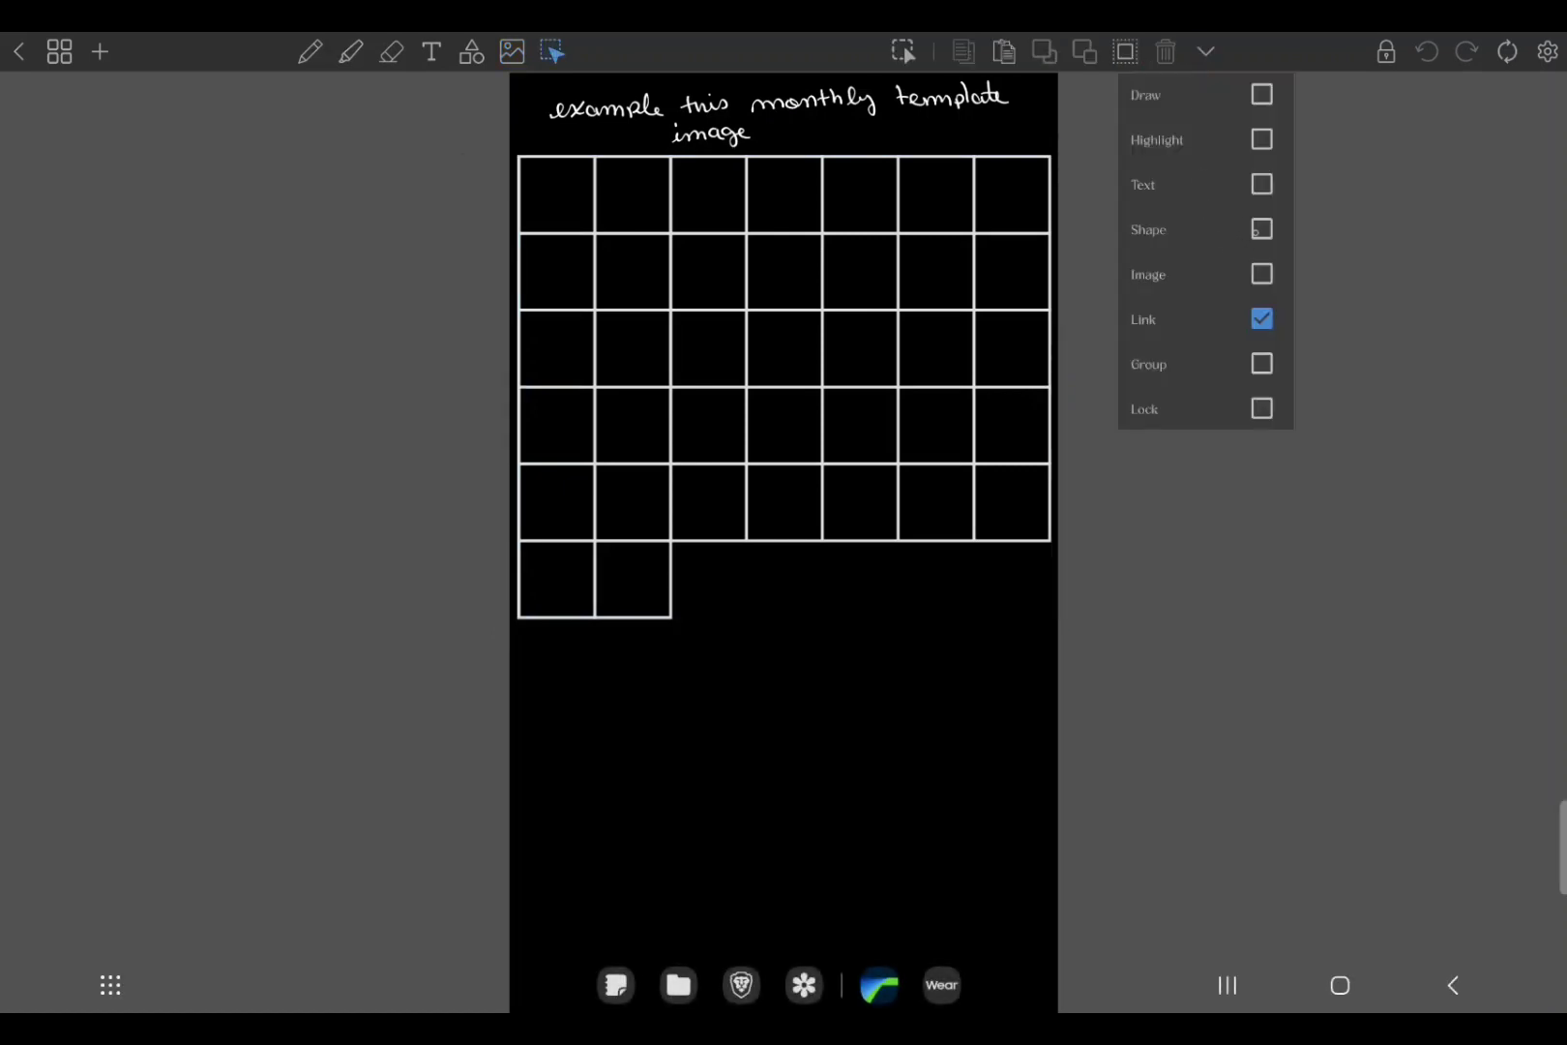
left_click(1262, 275)
left_click(919, 389)
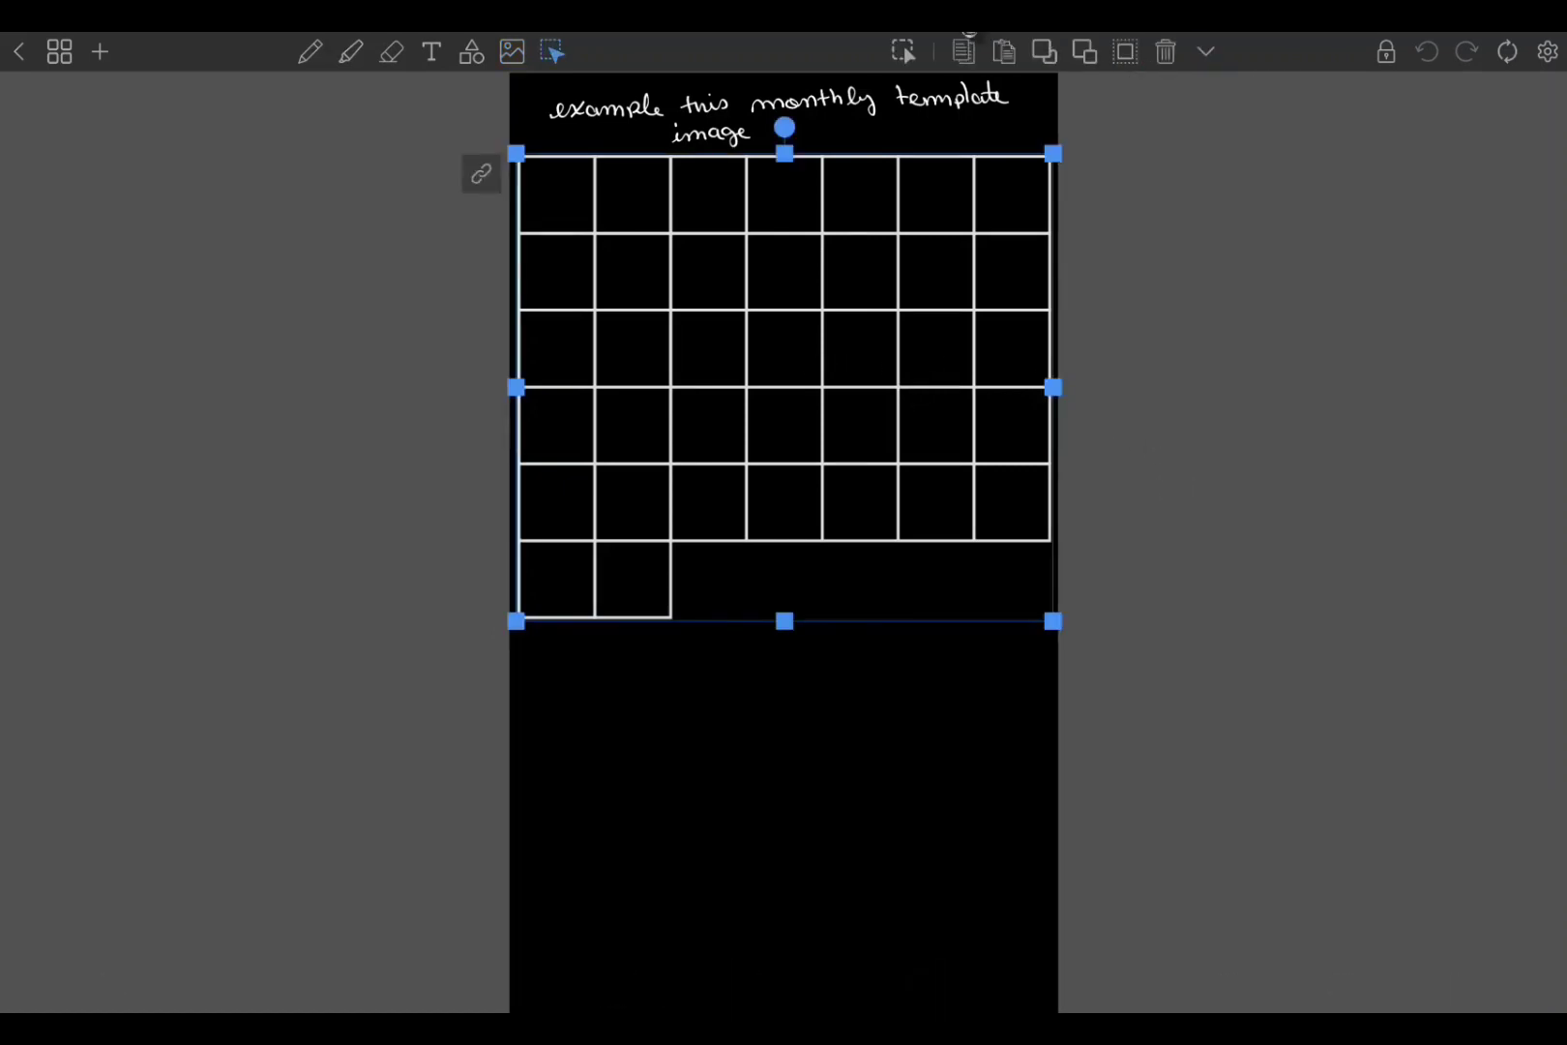
left_click_drag(1162, 352, 577, 394)
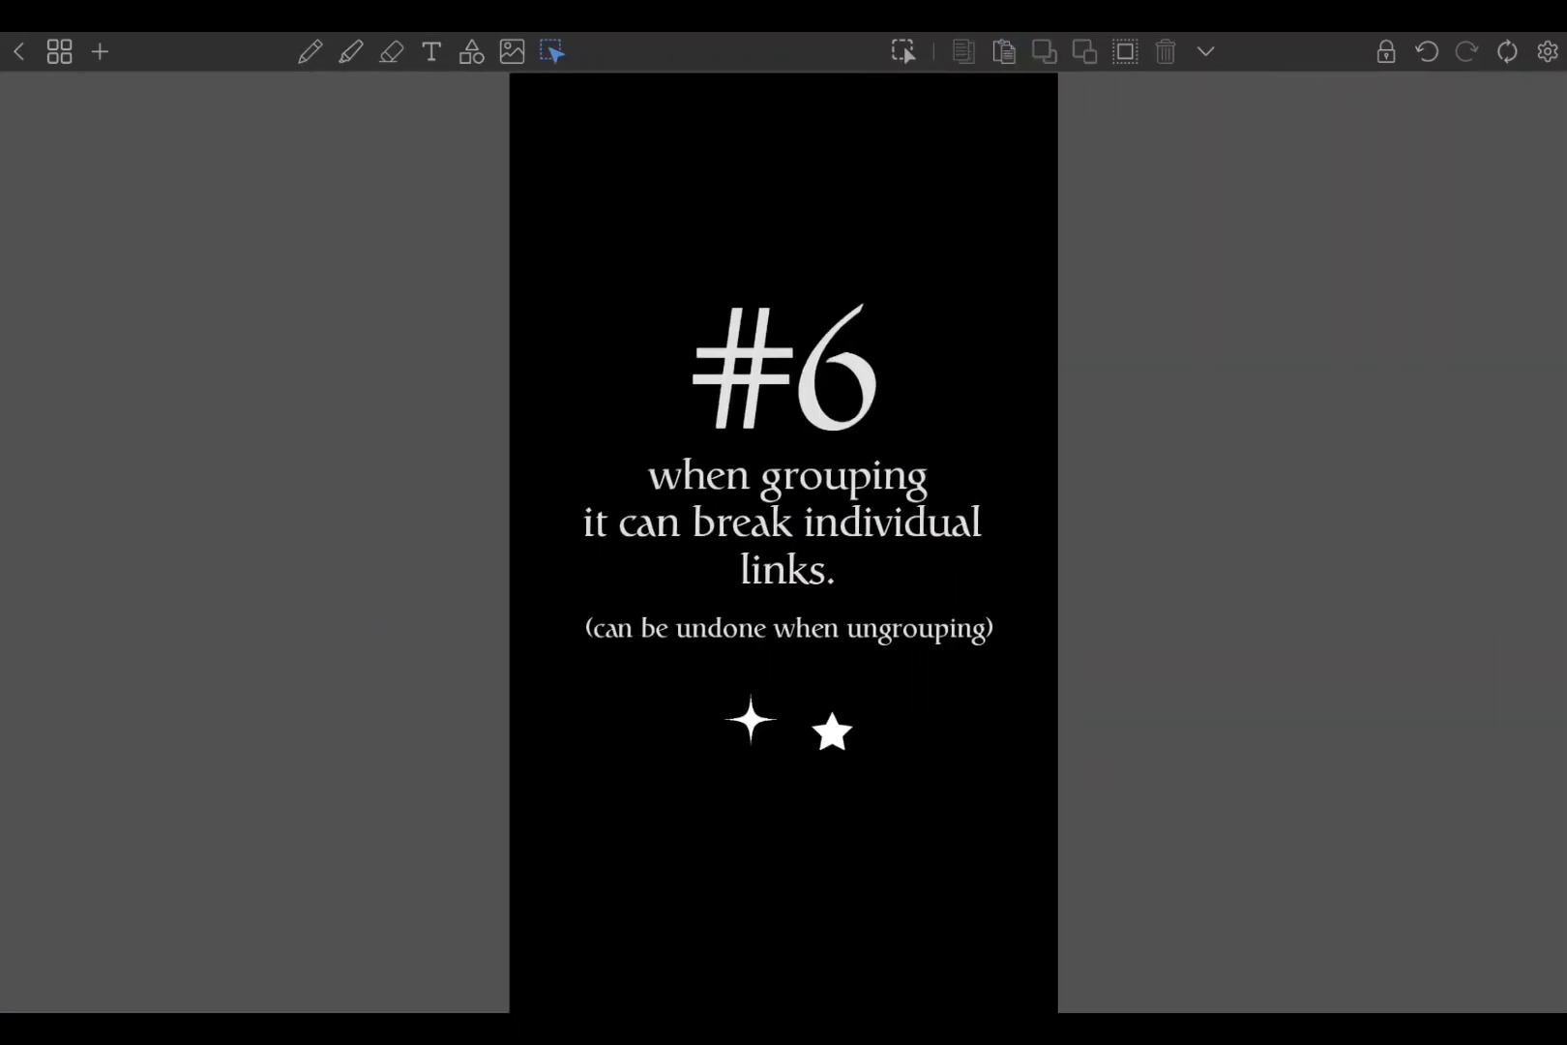
- With selection off, follow the sparkle link to tip #1 and the star link to tip #4, returning each time
left_click(552, 51)
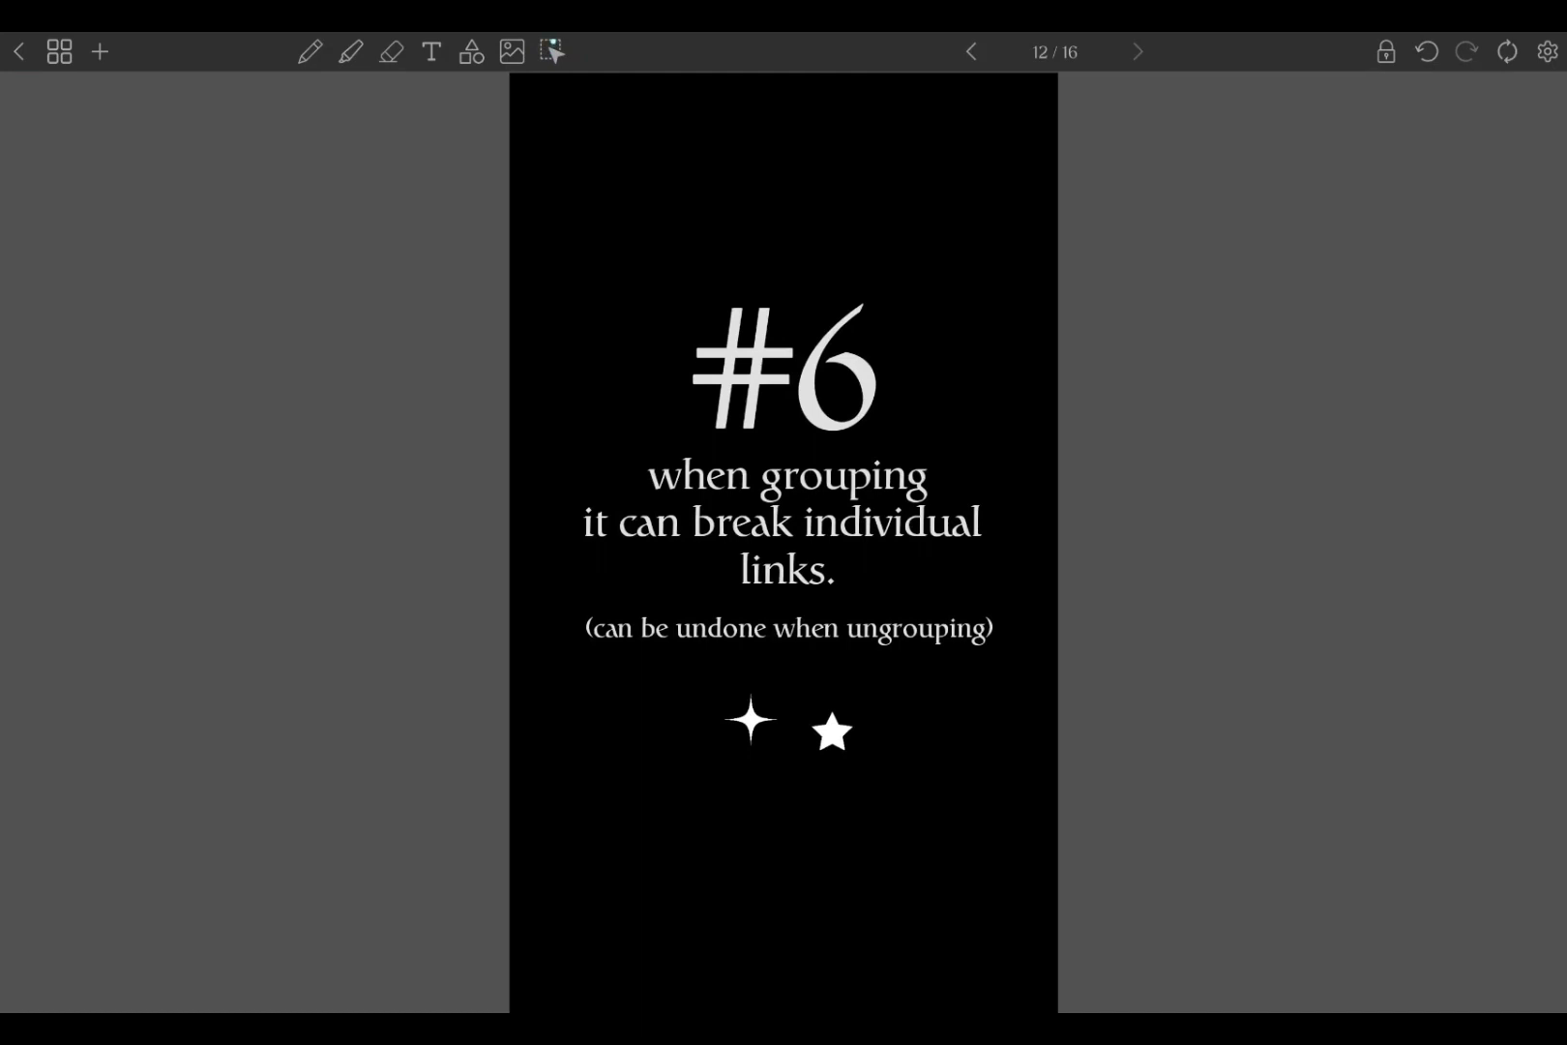
left_click(553, 52)
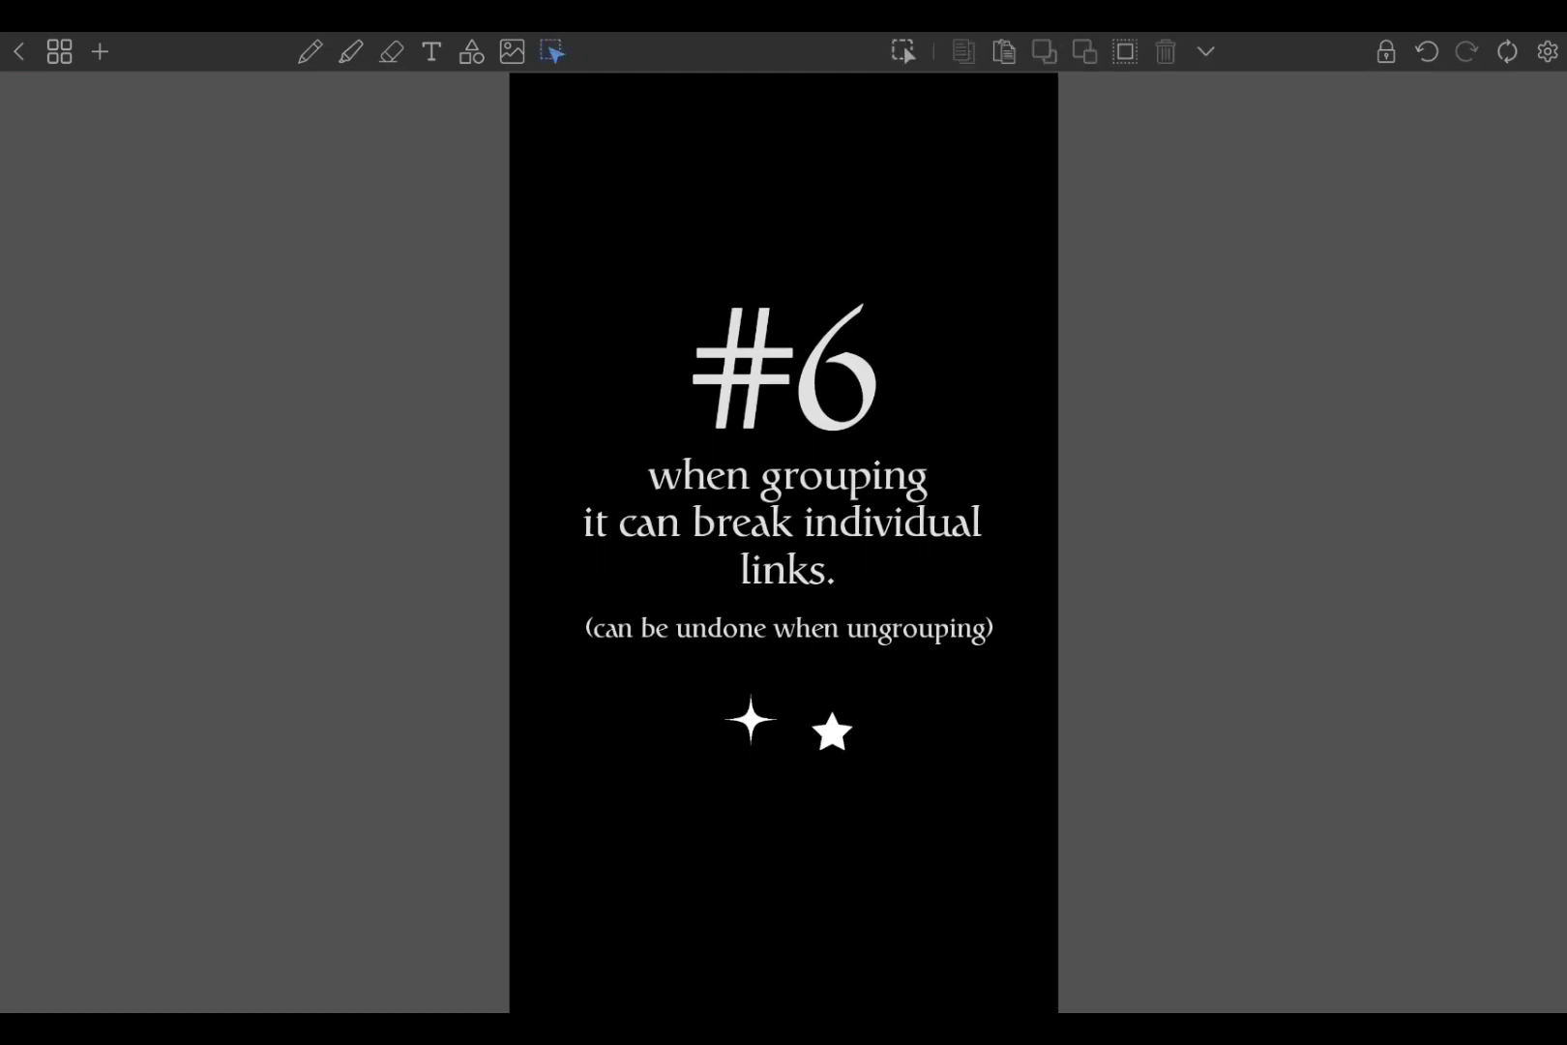
left_click(552, 52)
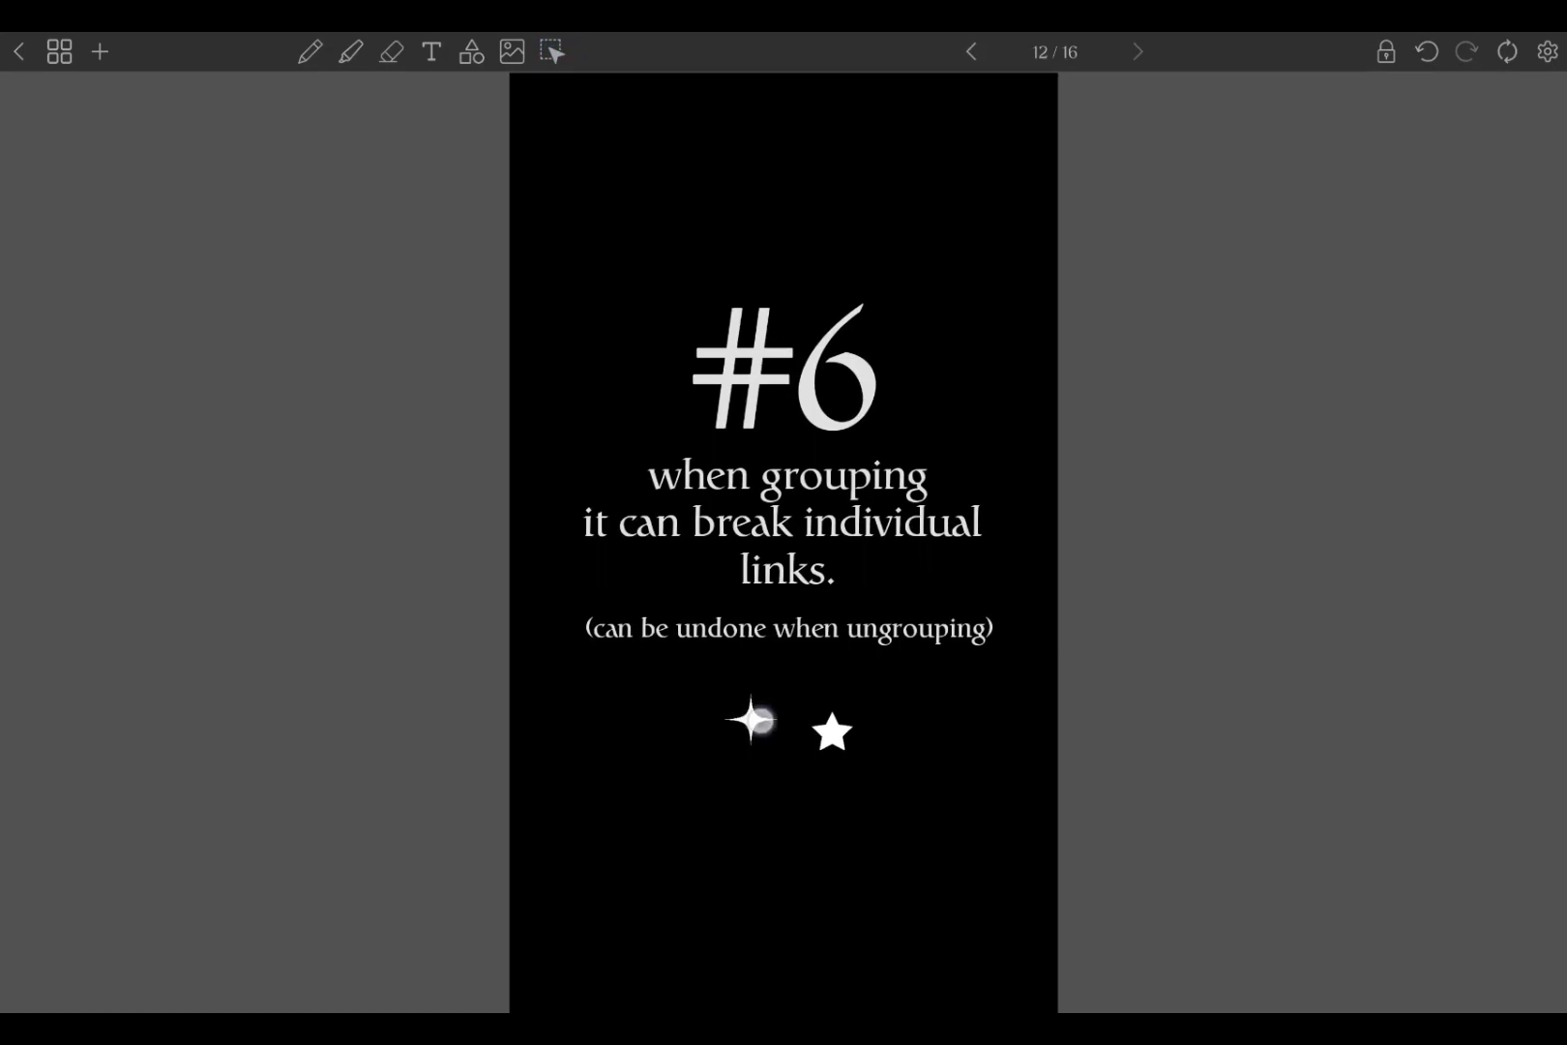
left_click(752, 721)
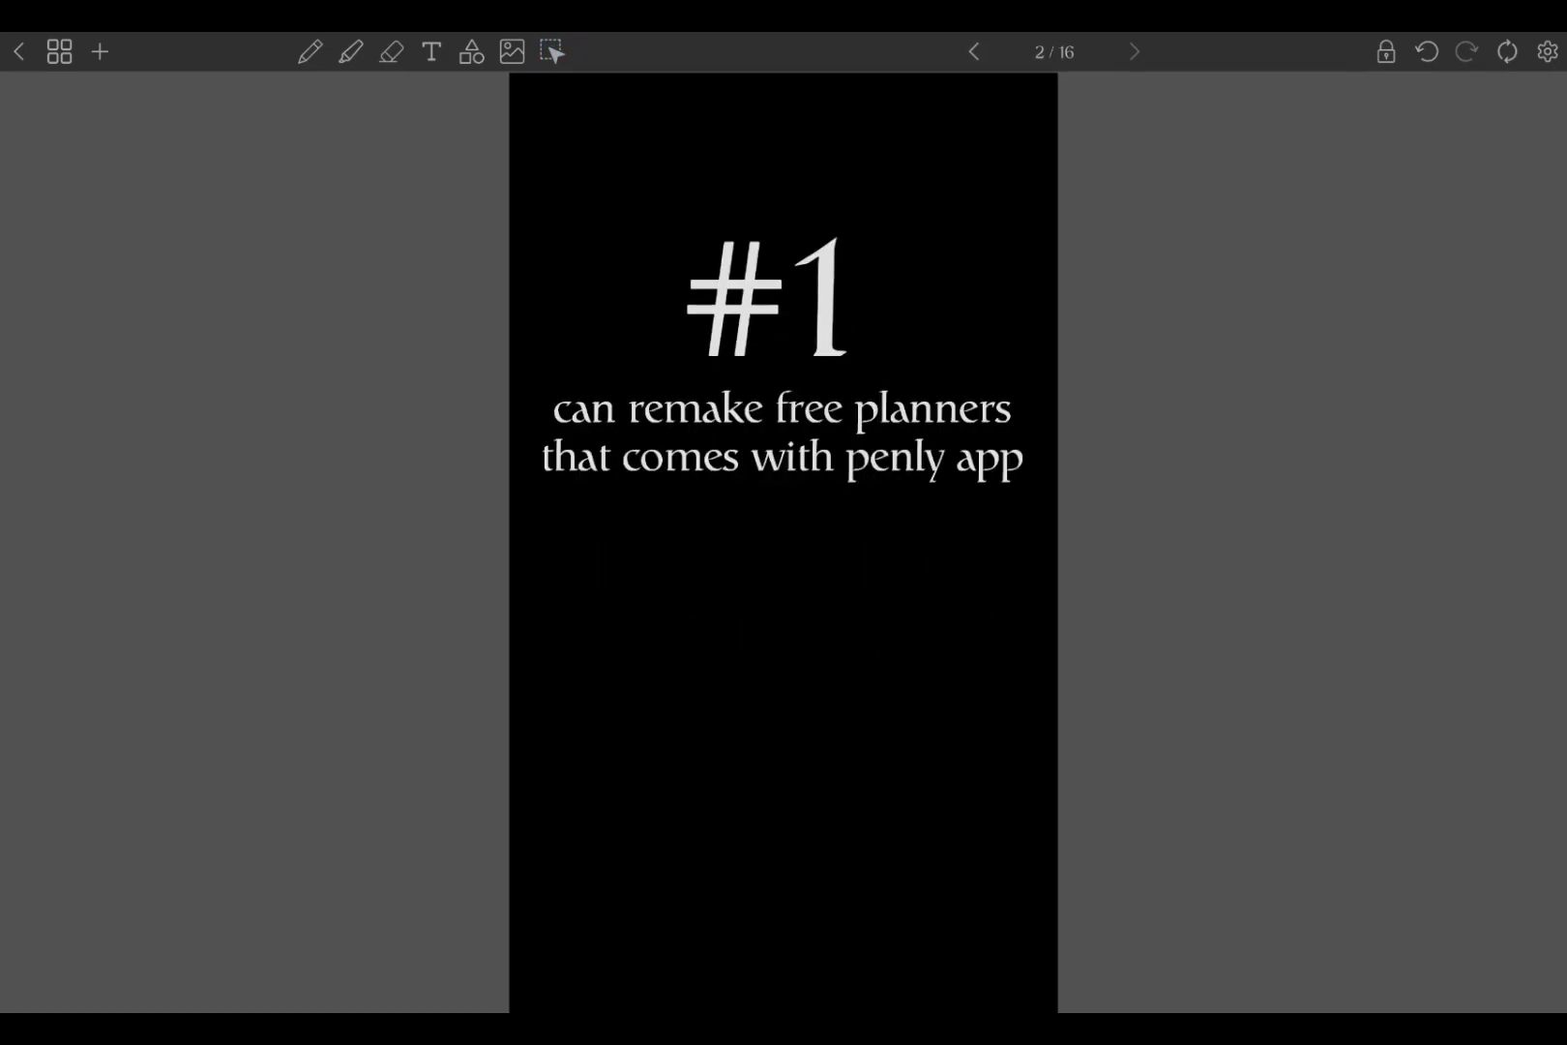
left_click(976, 51)
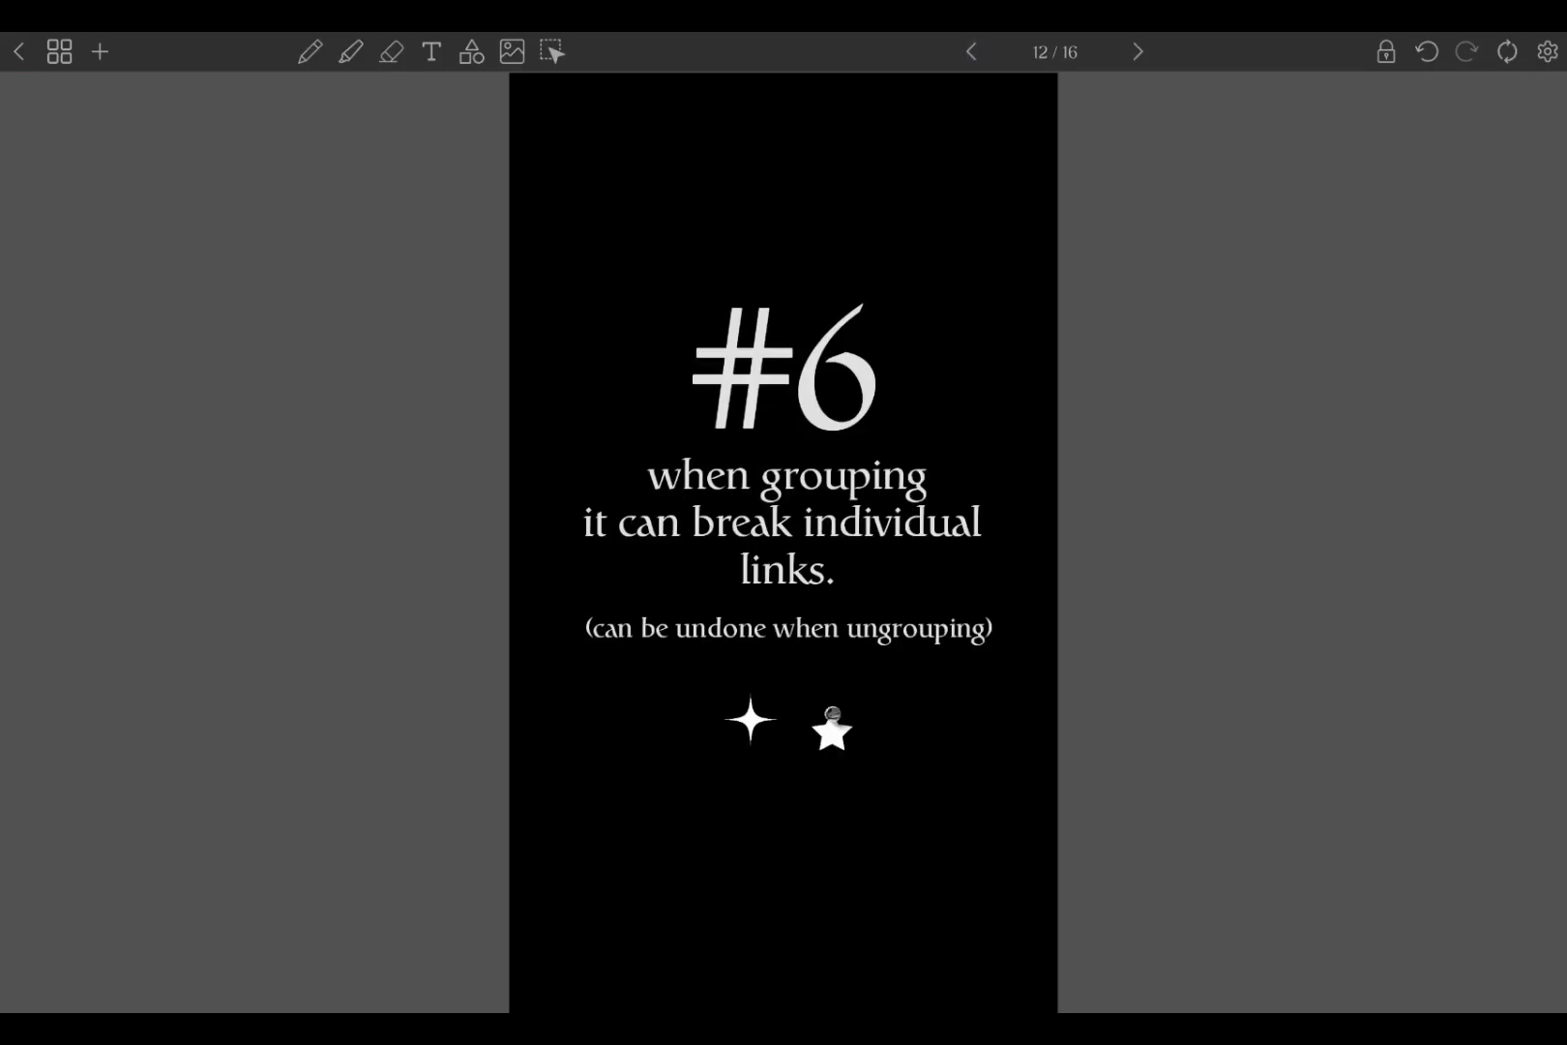
left_click(852, 735)
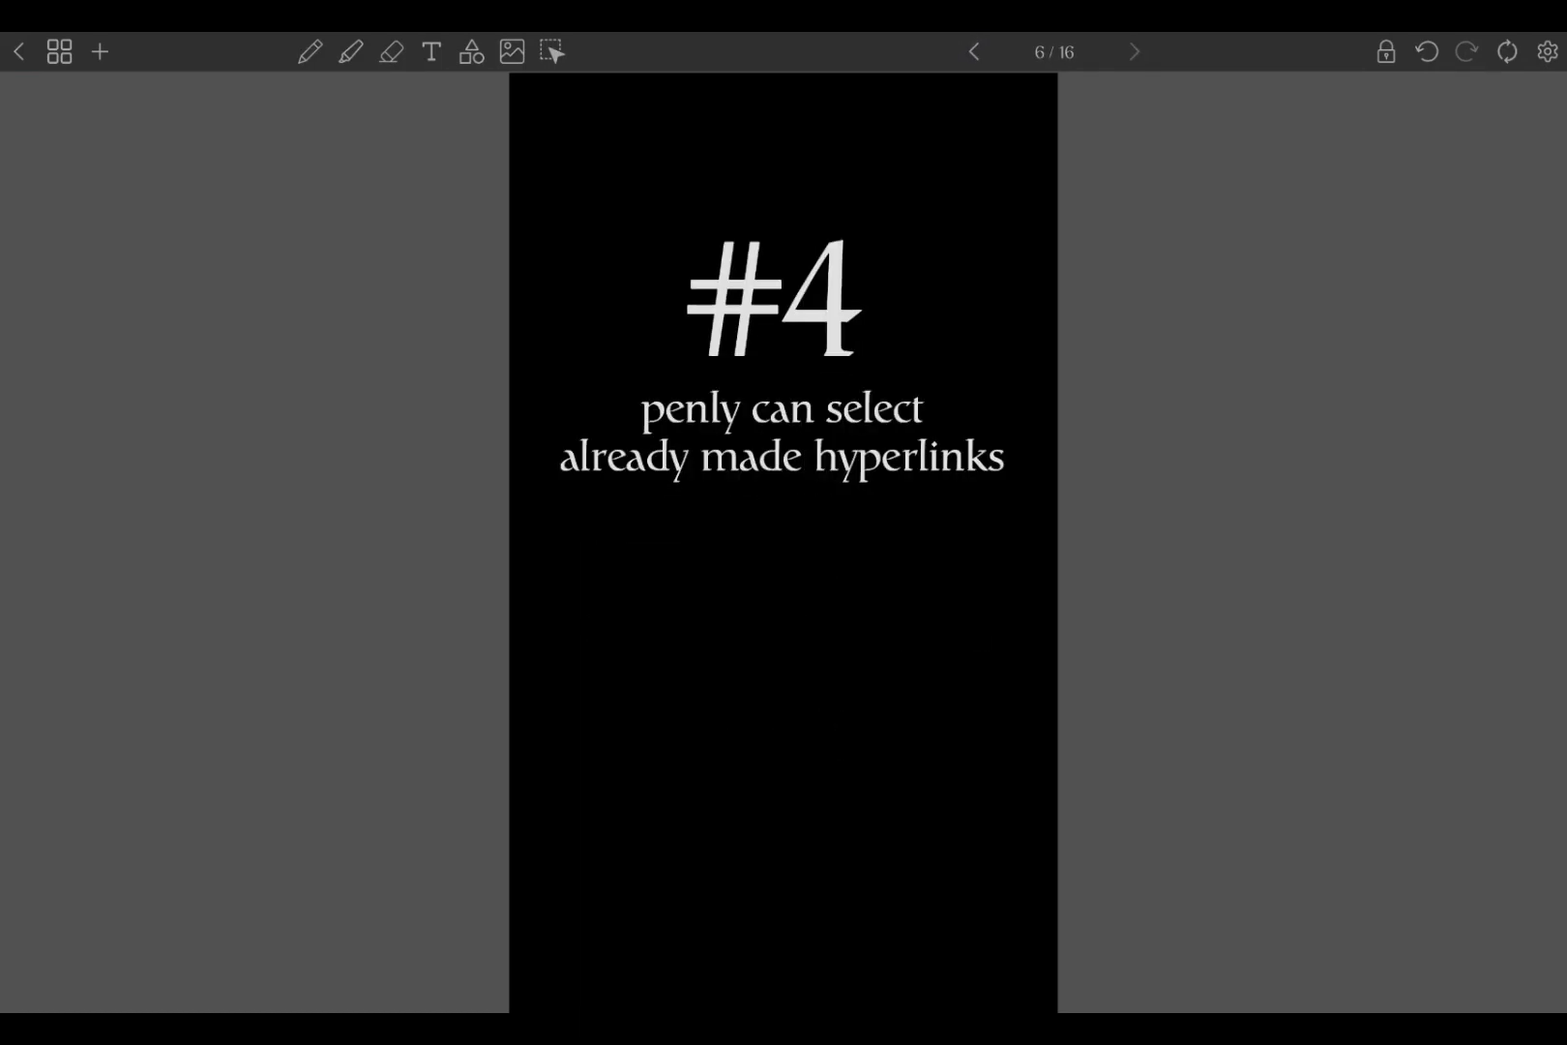
left_click(973, 50)
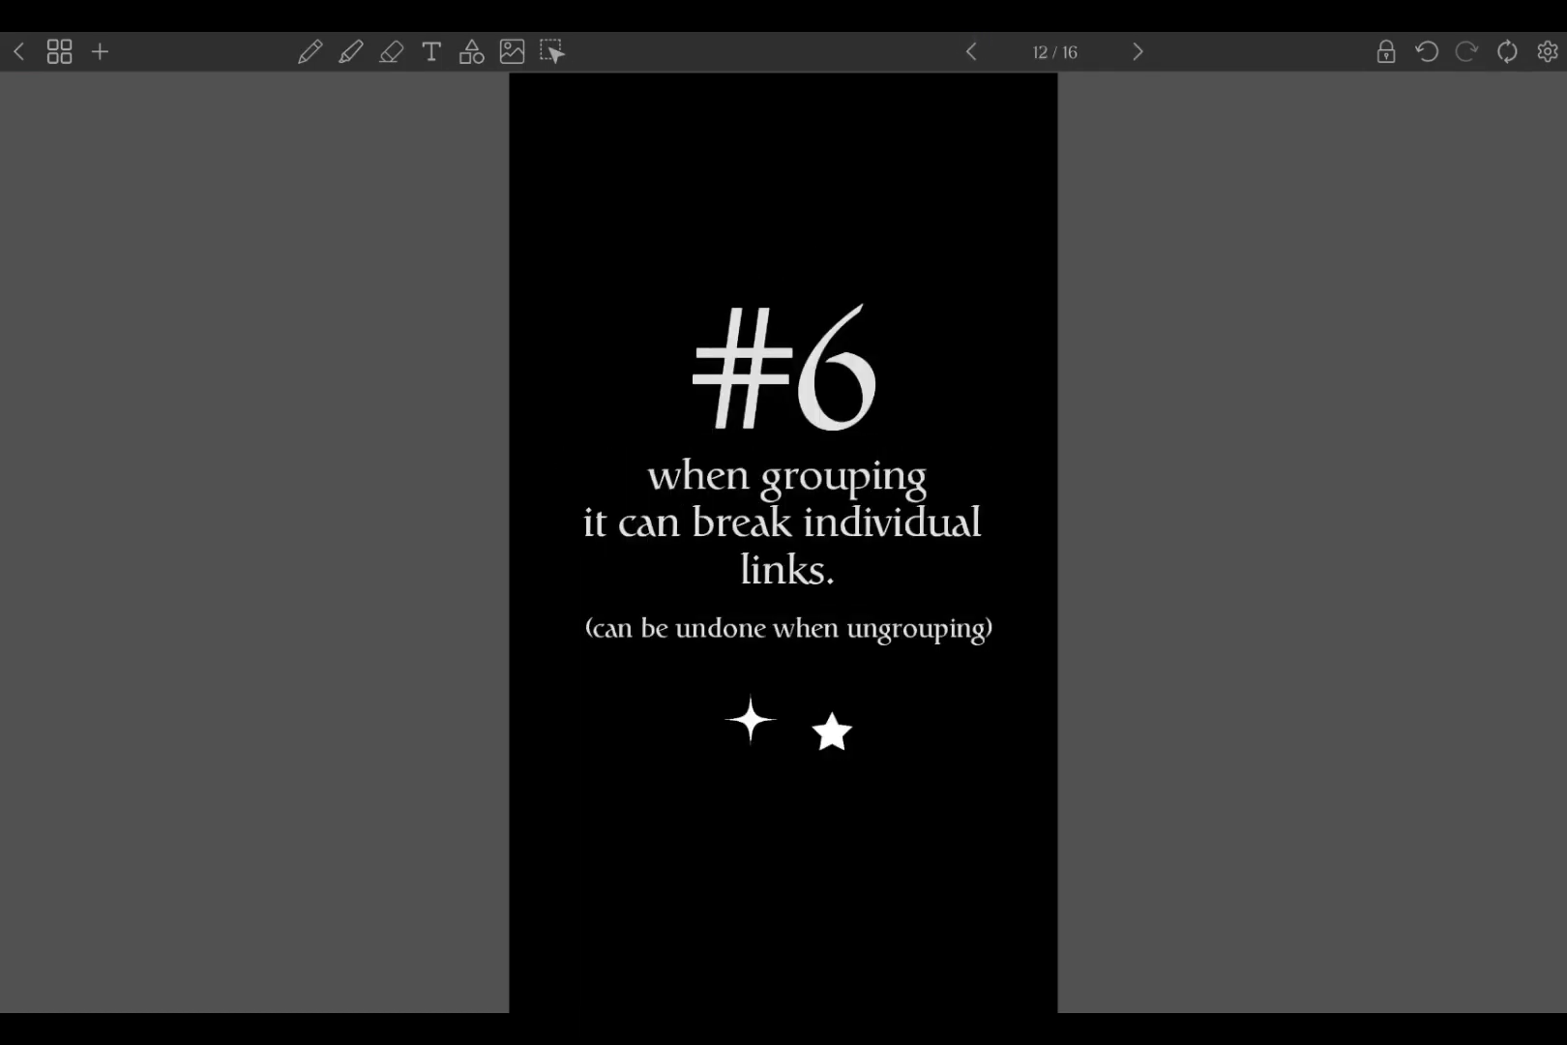
- Make shapes and images selectable, lasso the sparkle and star, then deselect them
left_click(553, 49)
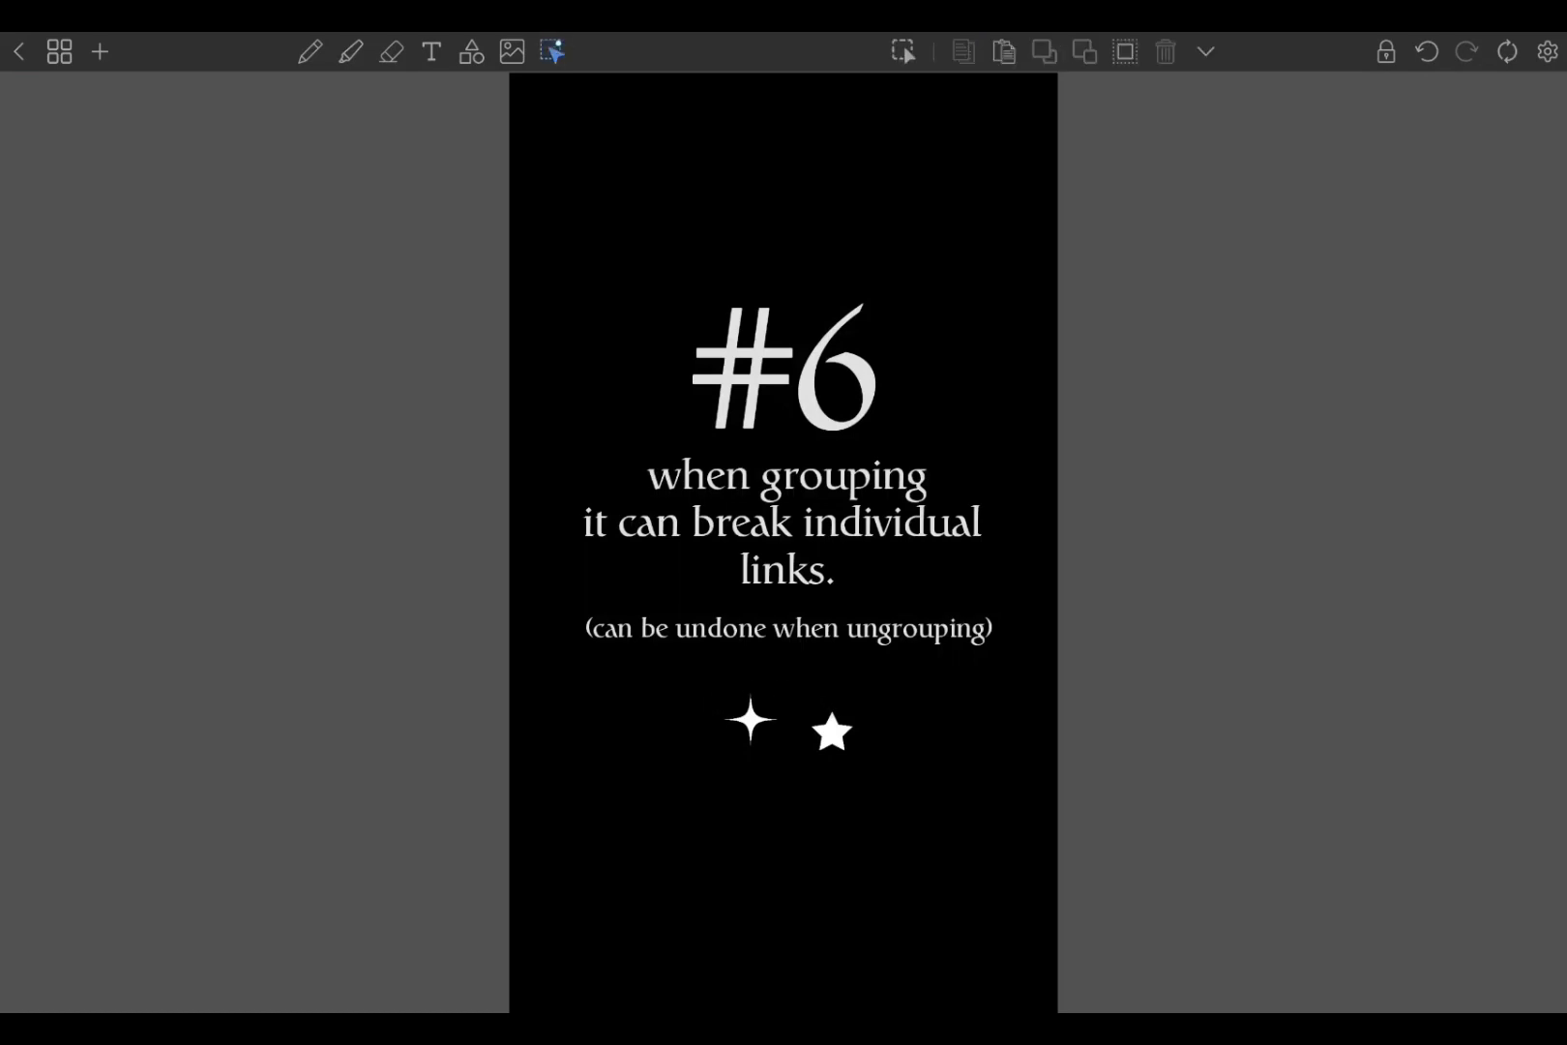
left_click(1206, 51)
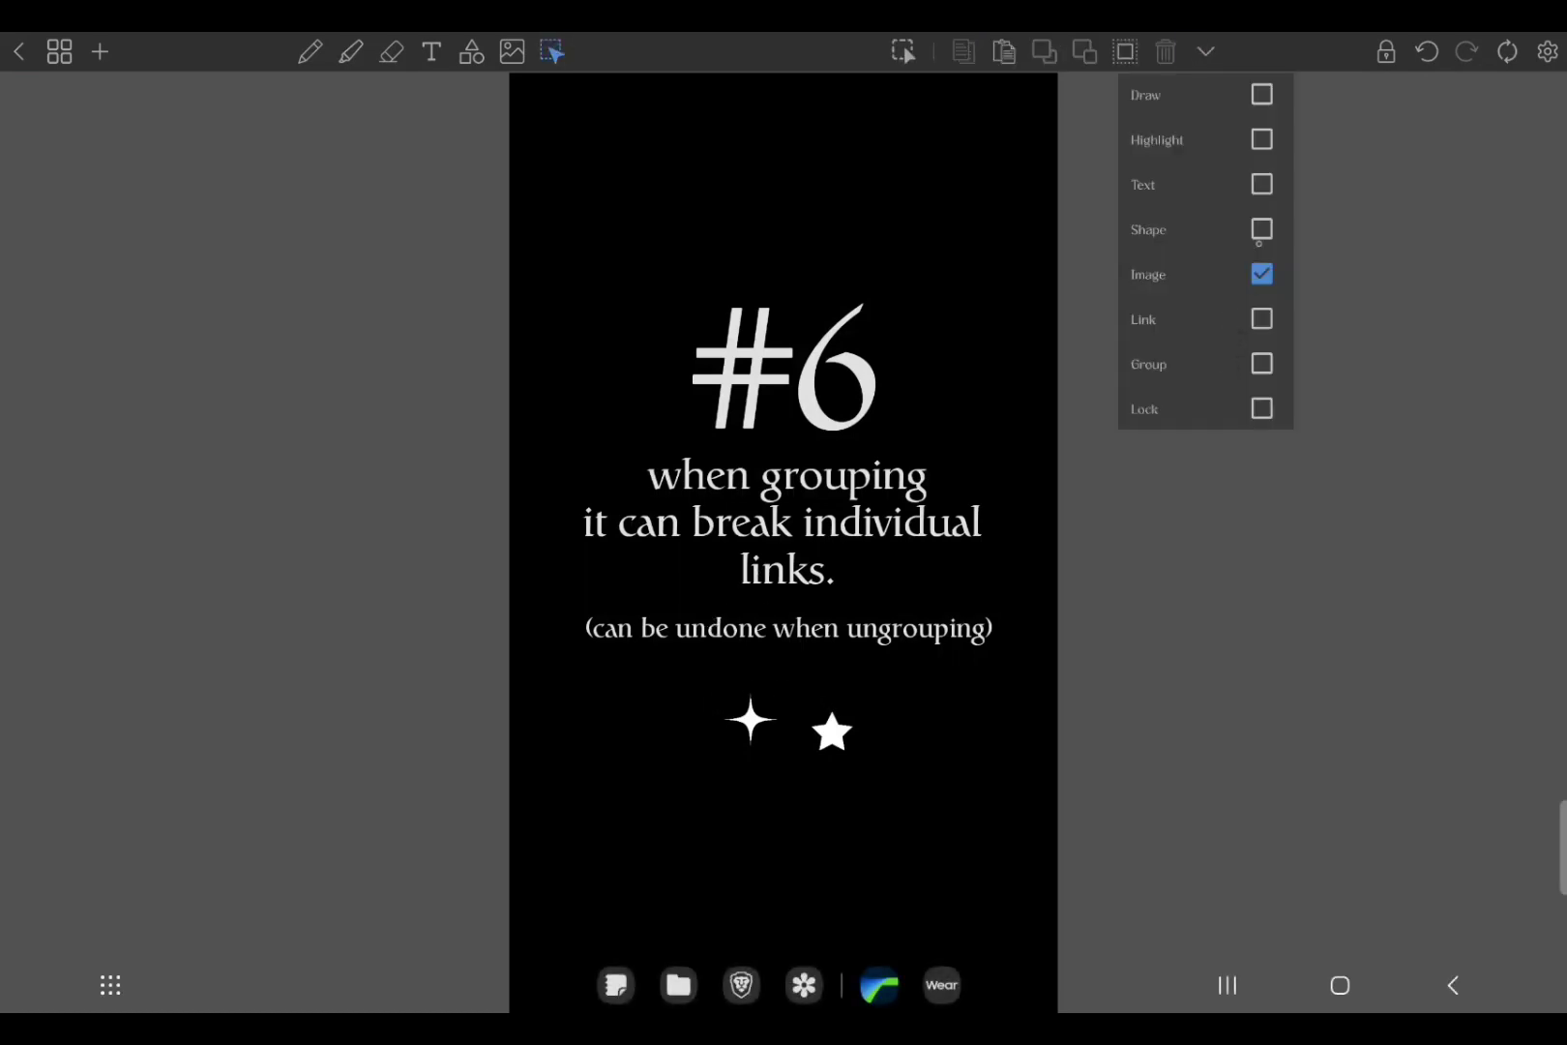
left_click(1262, 228)
left_click(1261, 274)
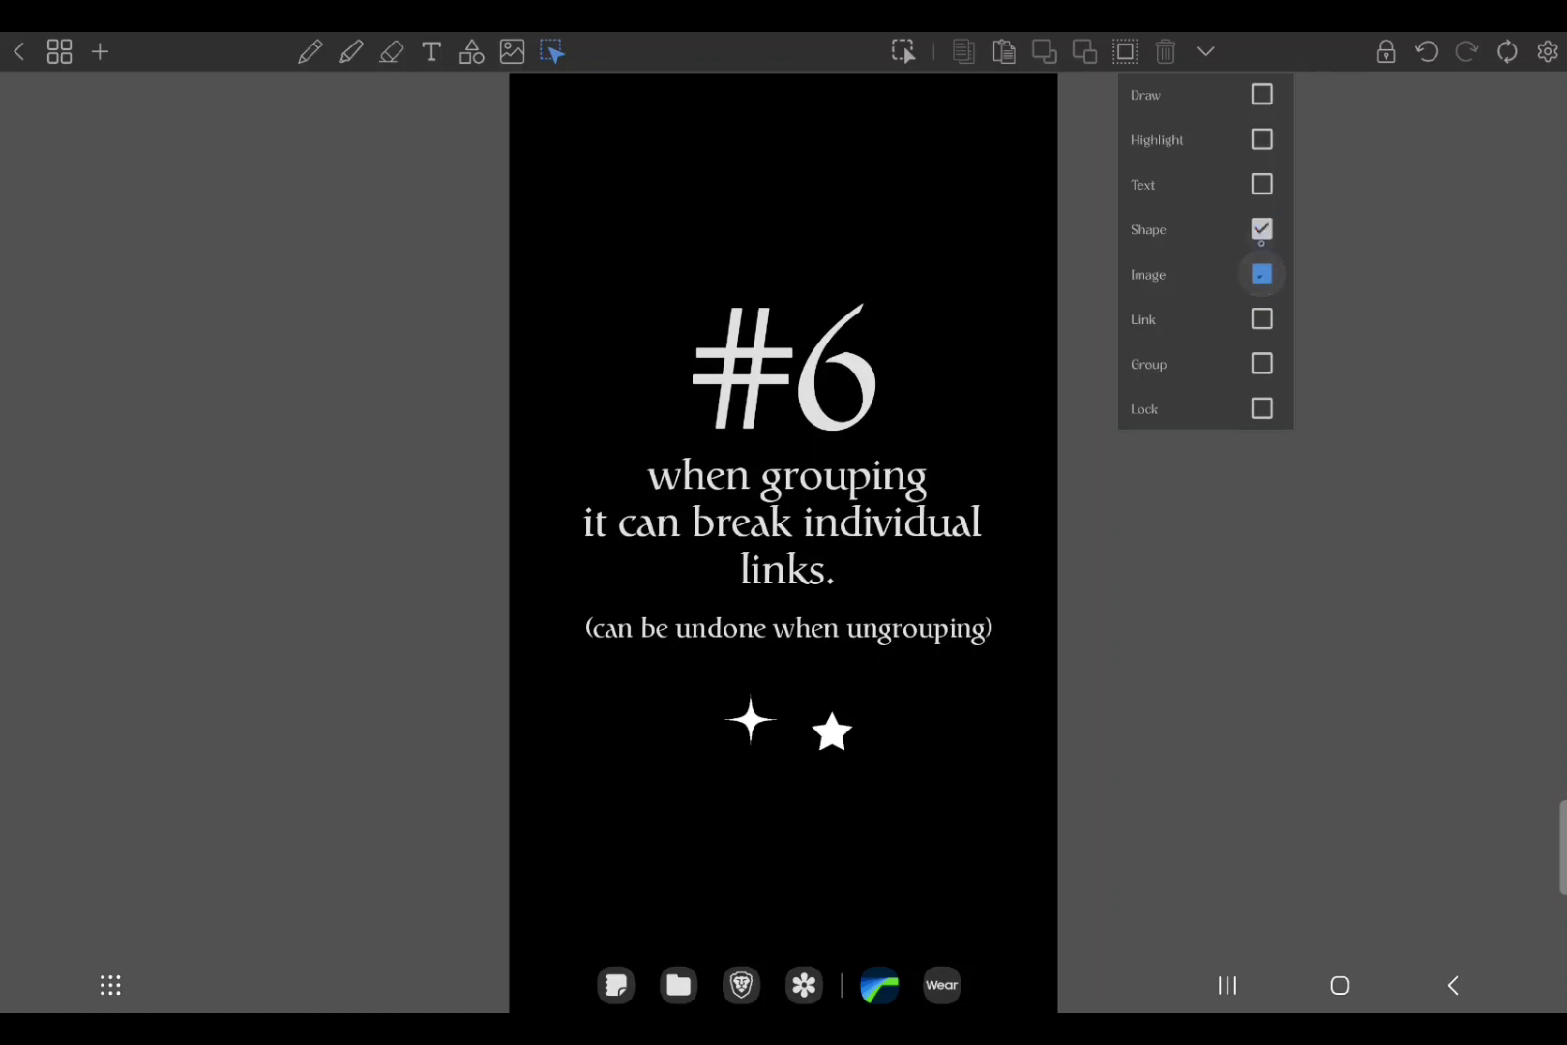
left_click_drag(686, 679, 934, 798)
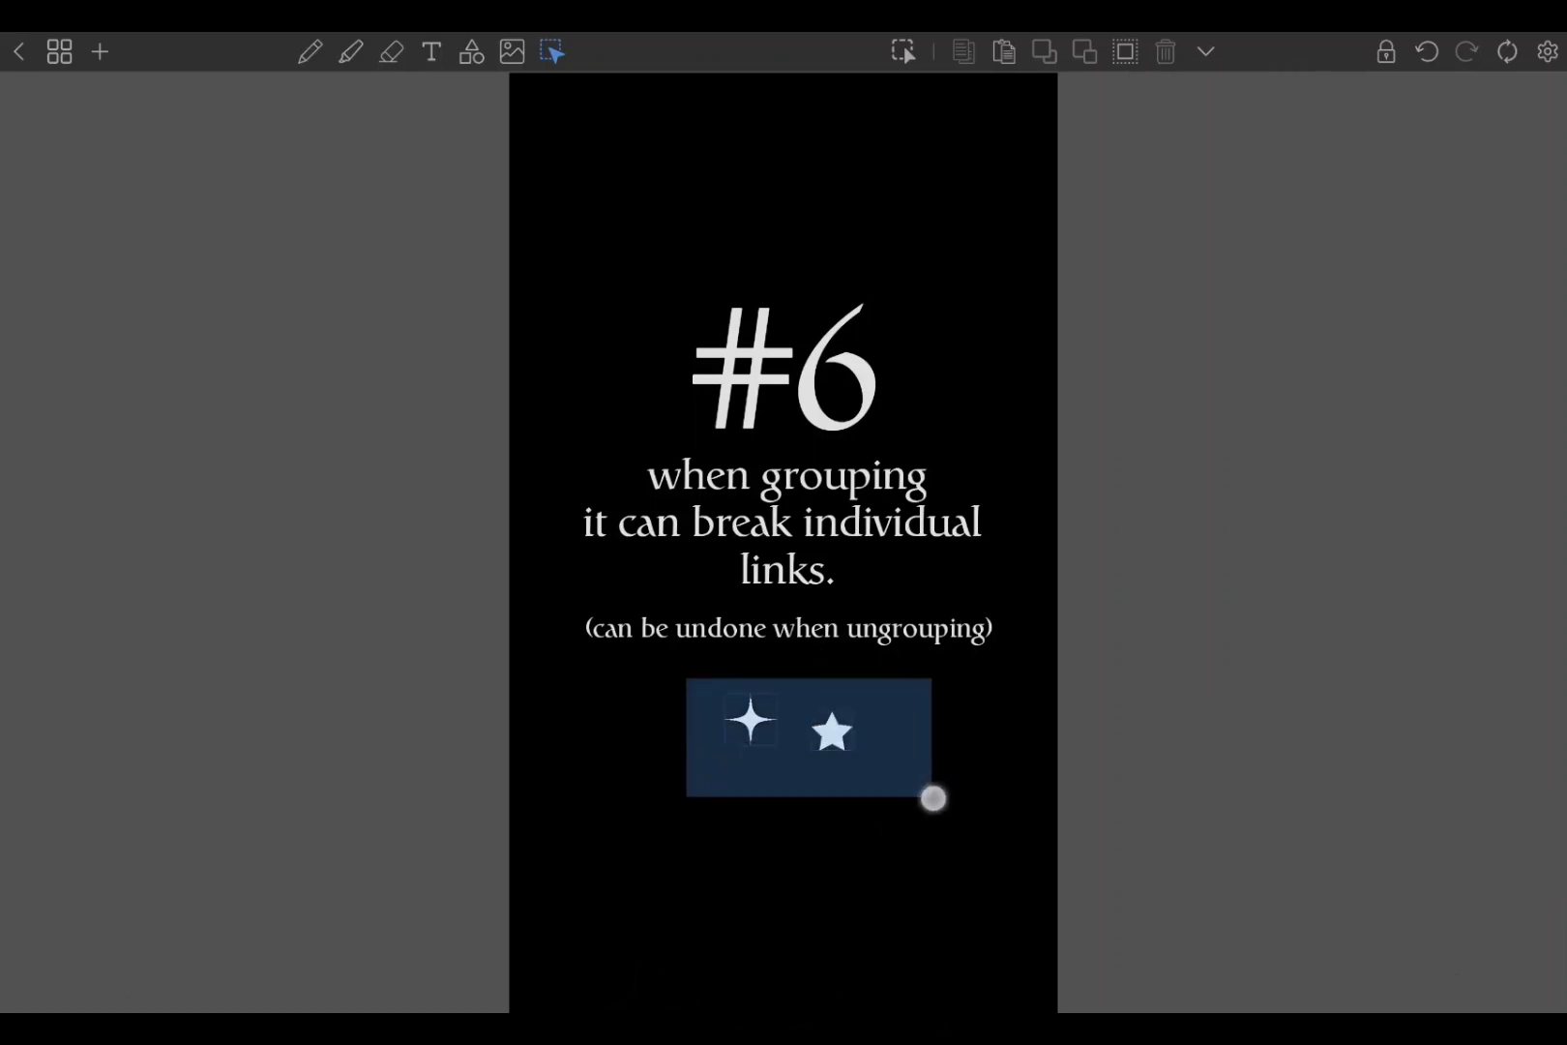
left_click(735, 698)
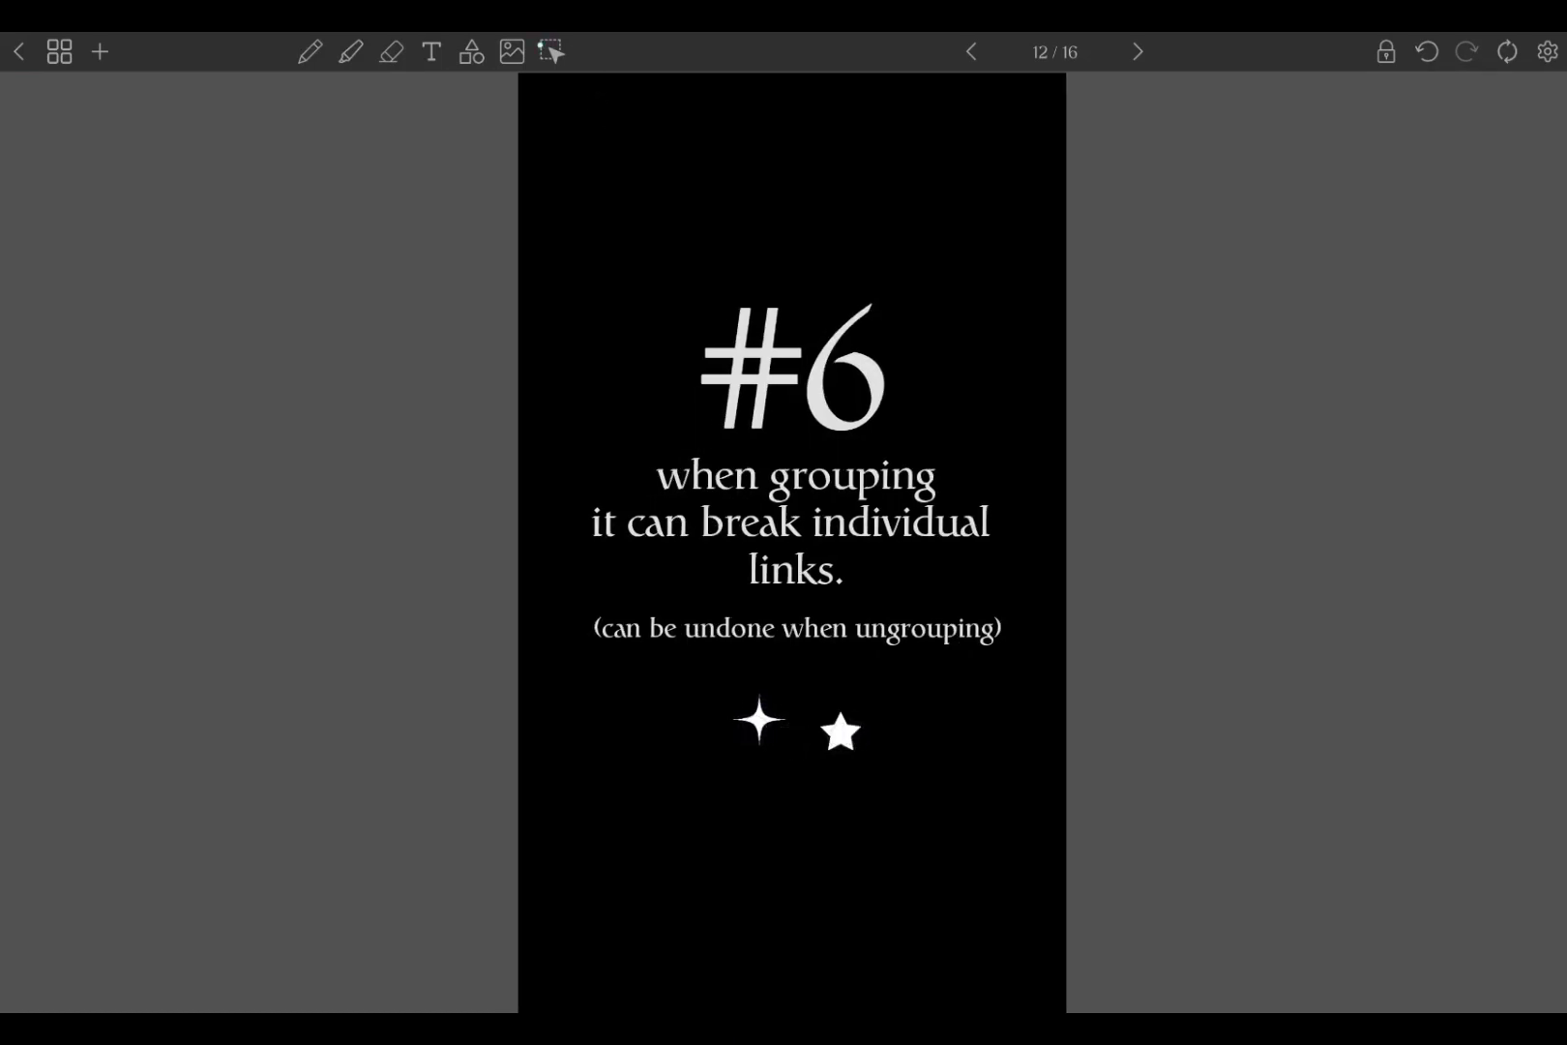
- Limit selection to grouped objects, select the sparkle-and-star group, then deselect it
left_click(552, 51)
left_click(1205, 49)
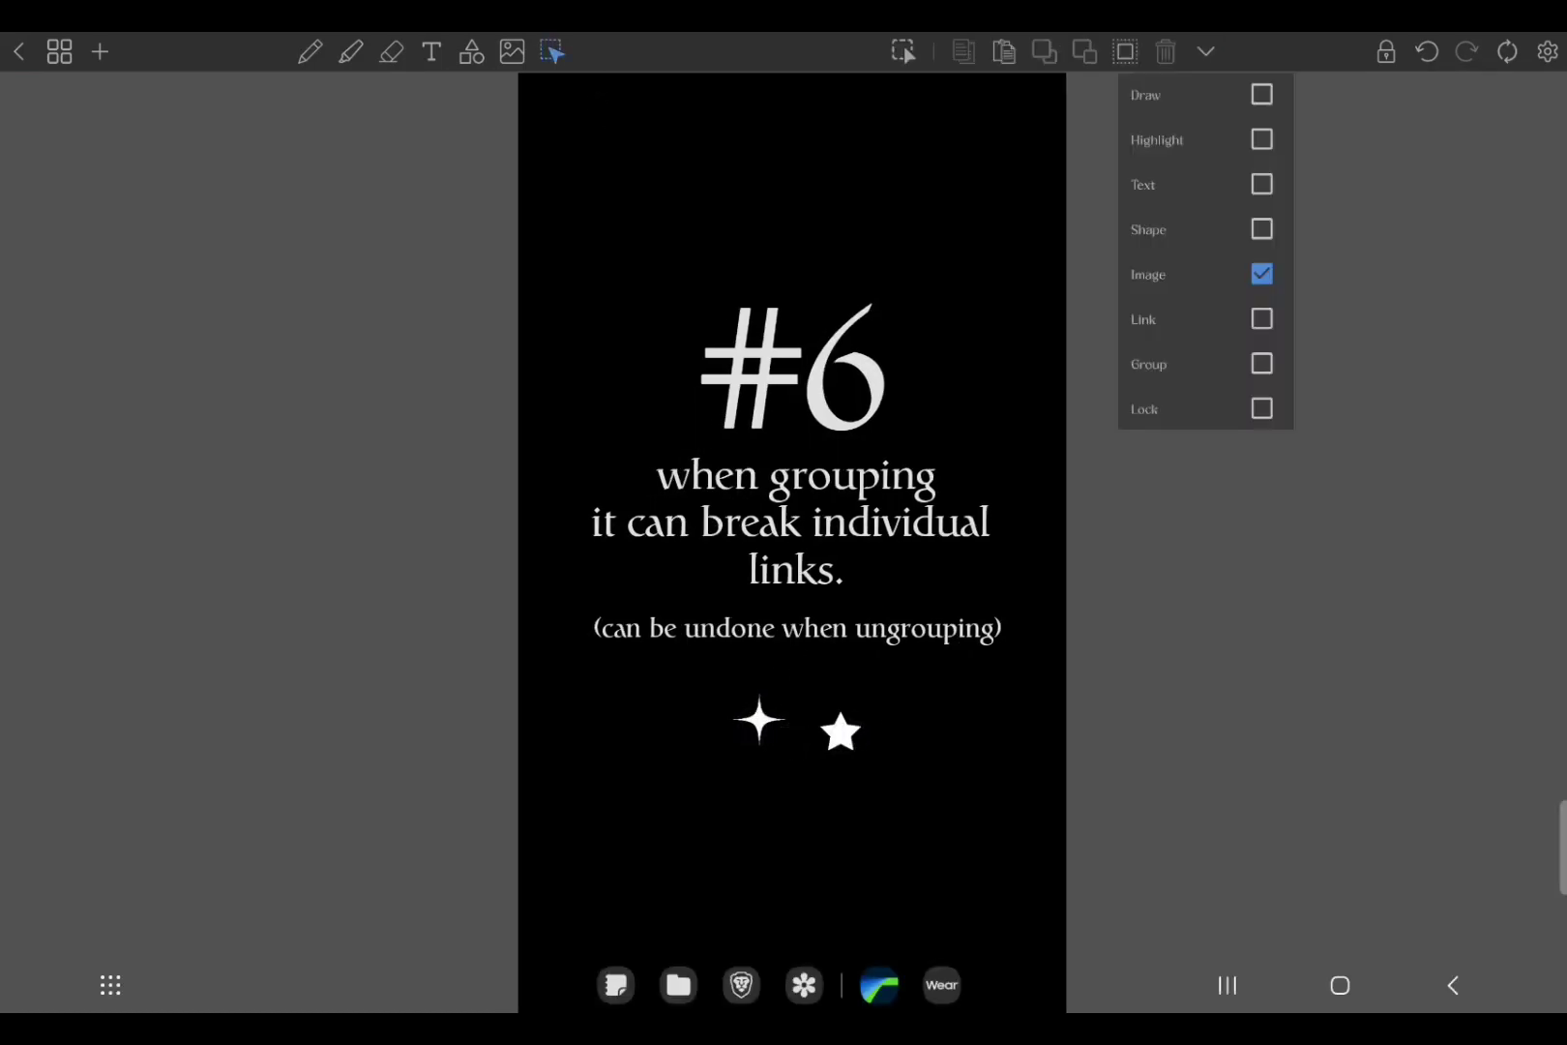
left_click(1262, 364)
left_click(1129, 453)
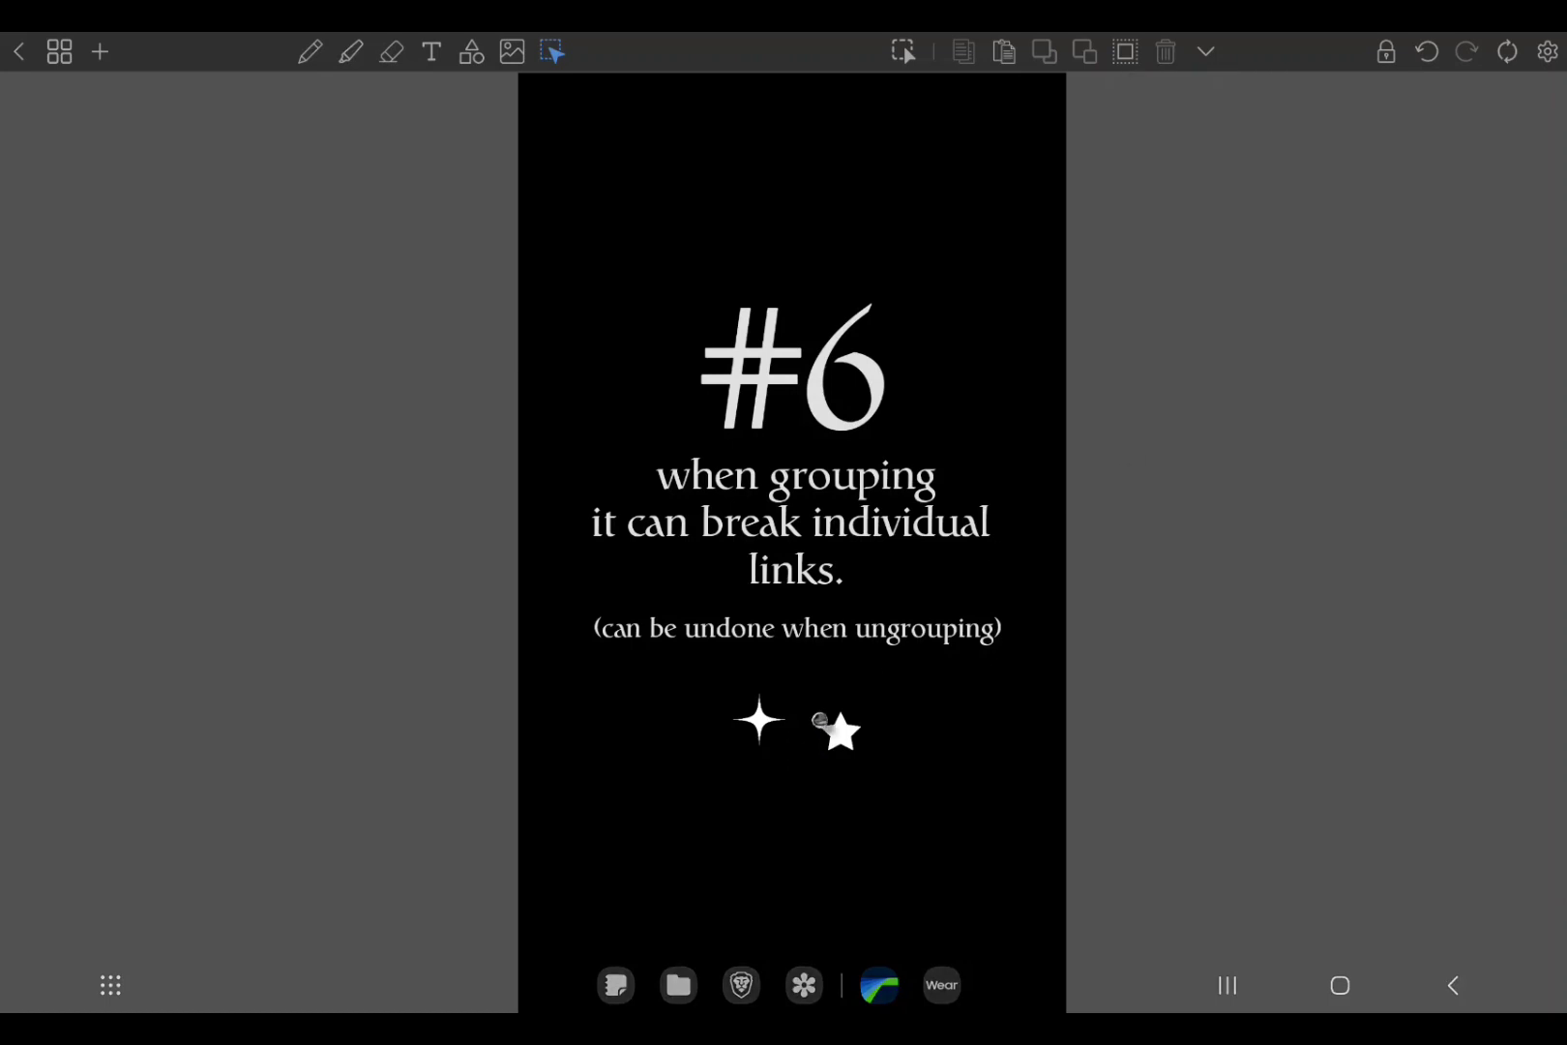
left_click(817, 723)
left_click(553, 52)
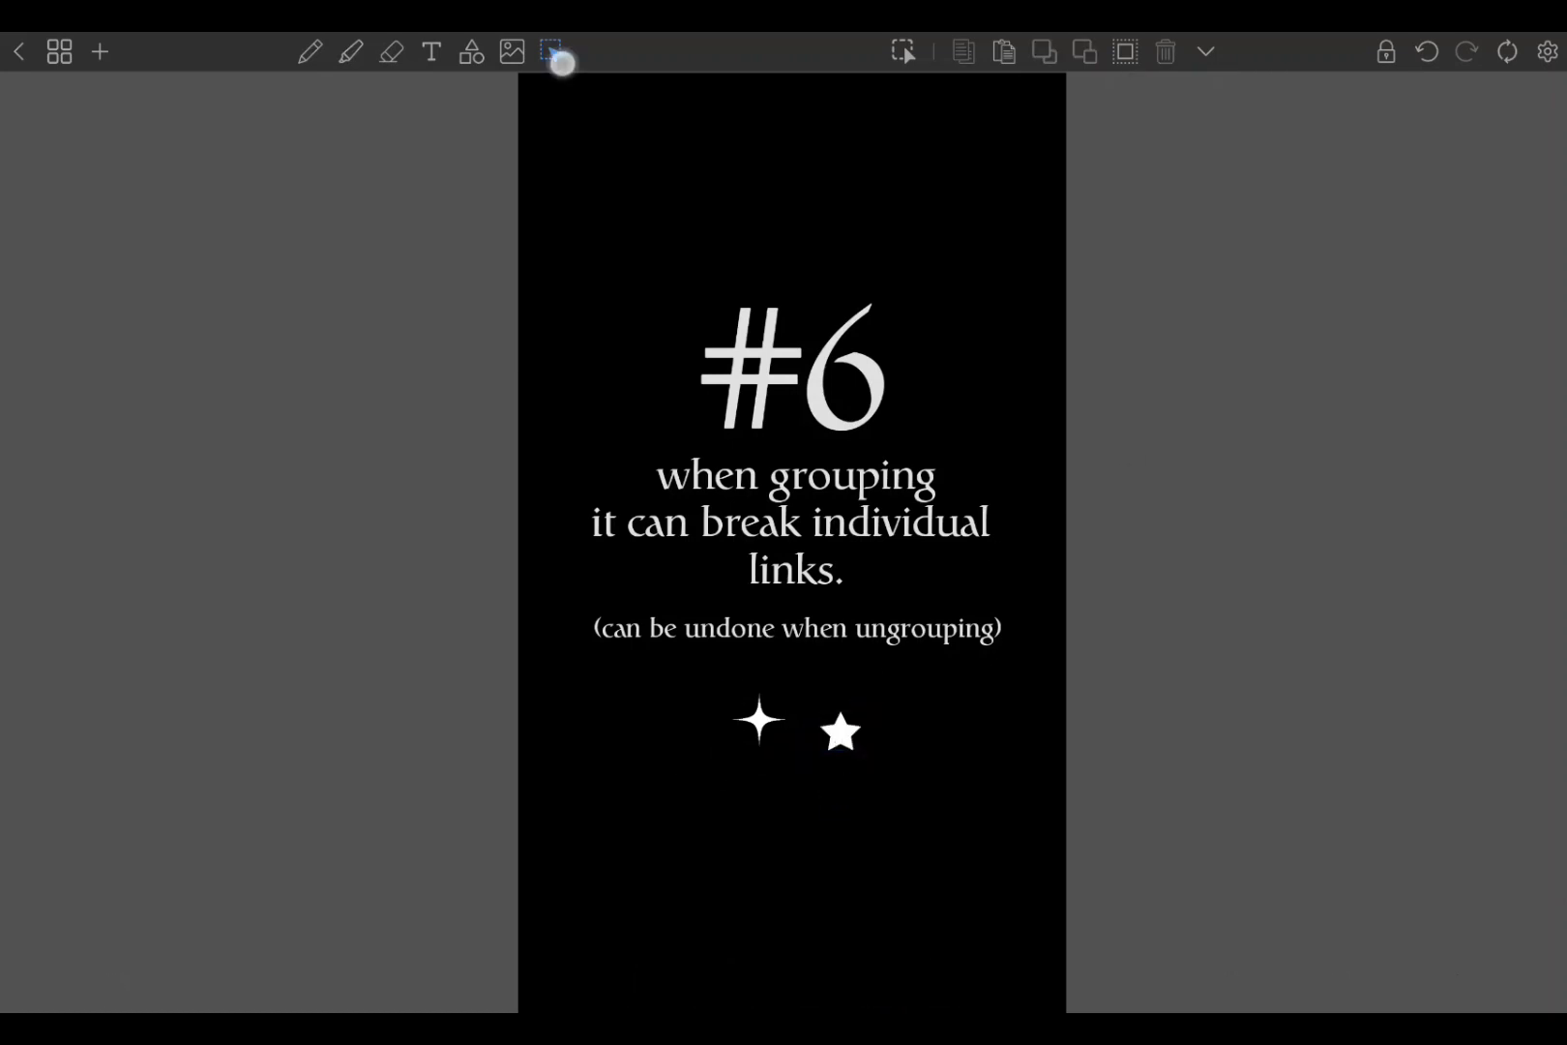
- Follow the sparkle's link to tip #1, return, and turn to the #7 page
left_click(758, 719)
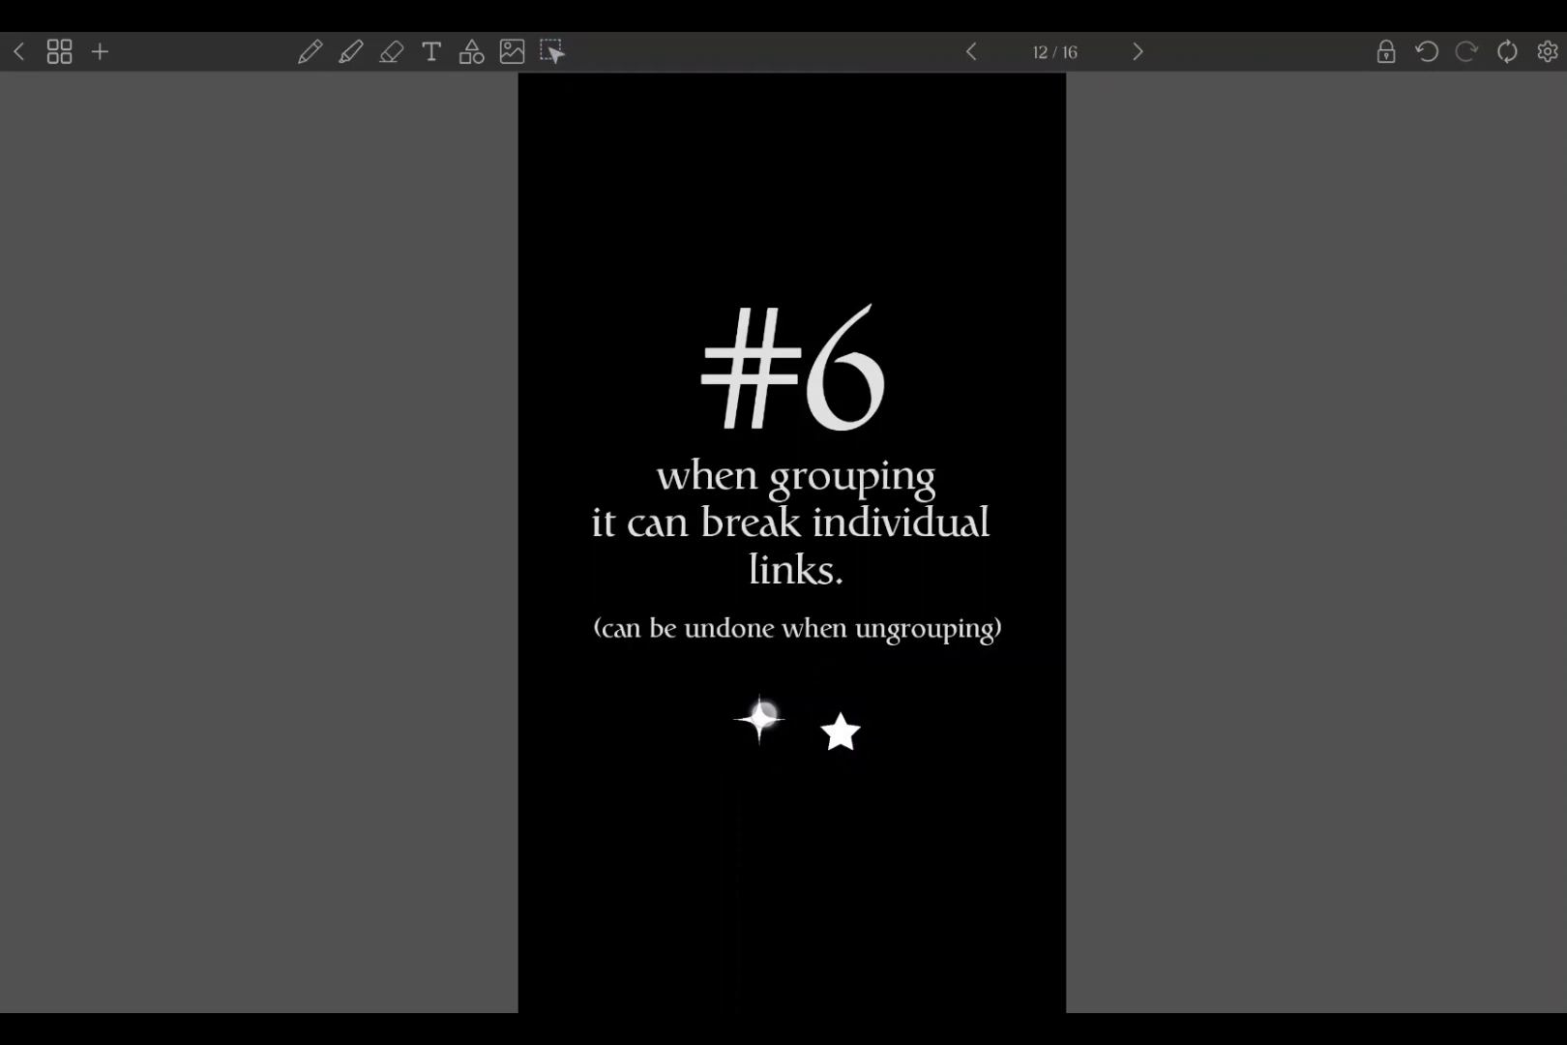
left_click(969, 52)
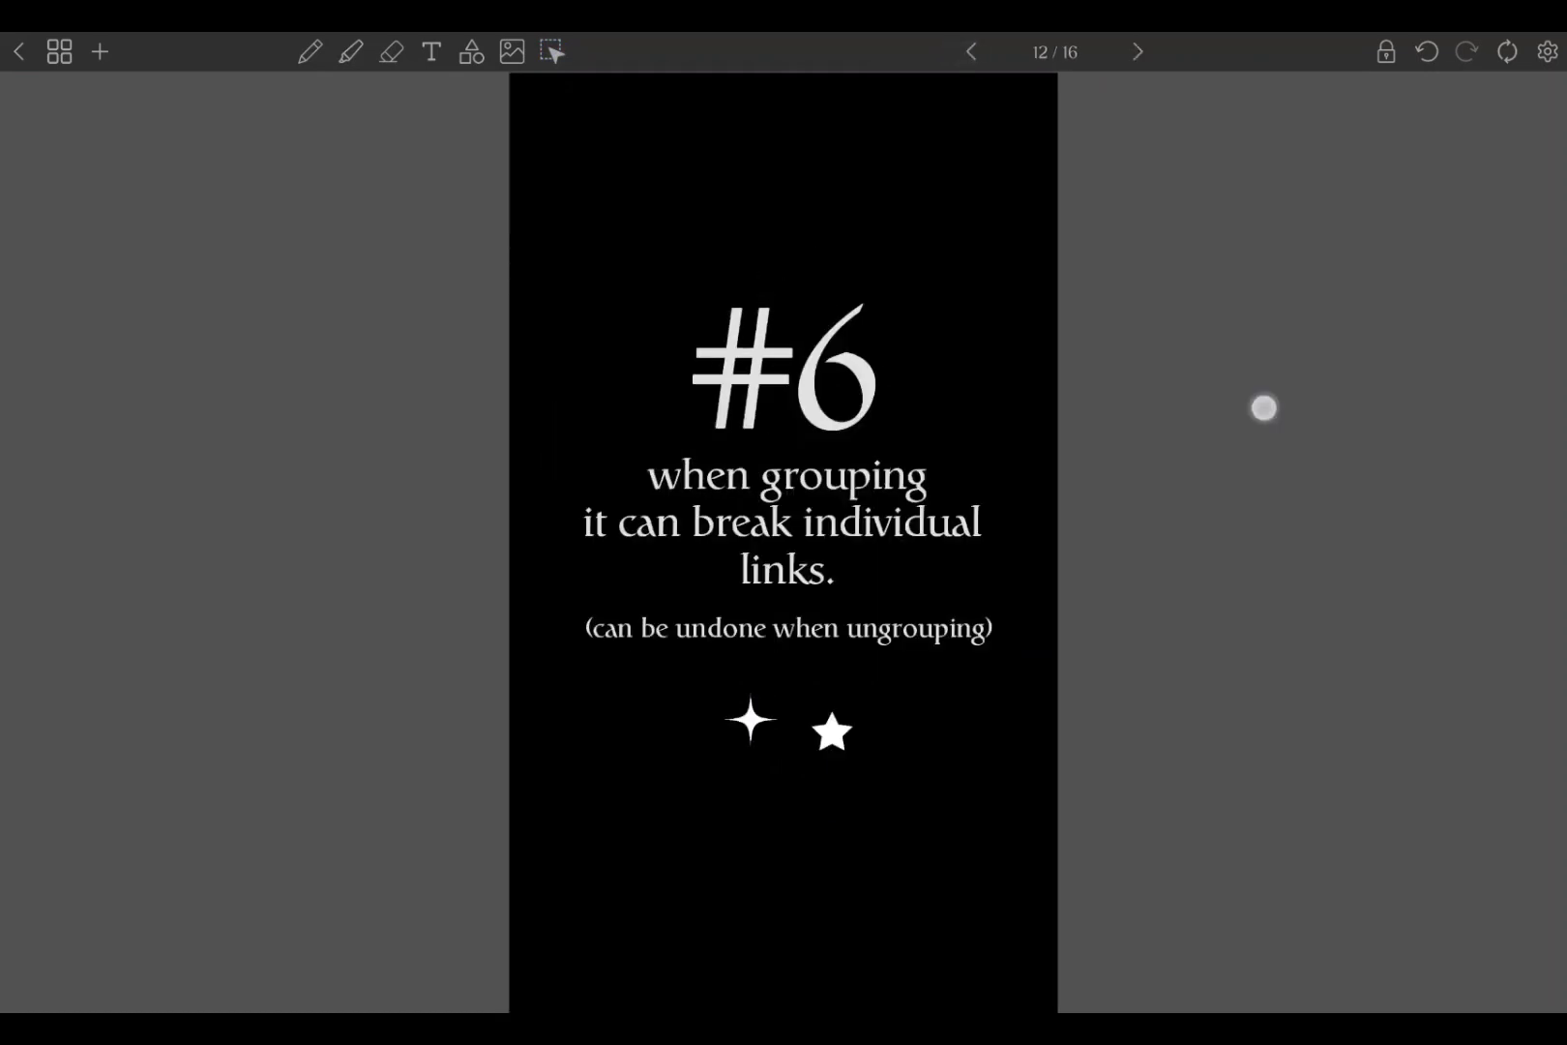
left_click_drag(1262, 405, 553, 575)
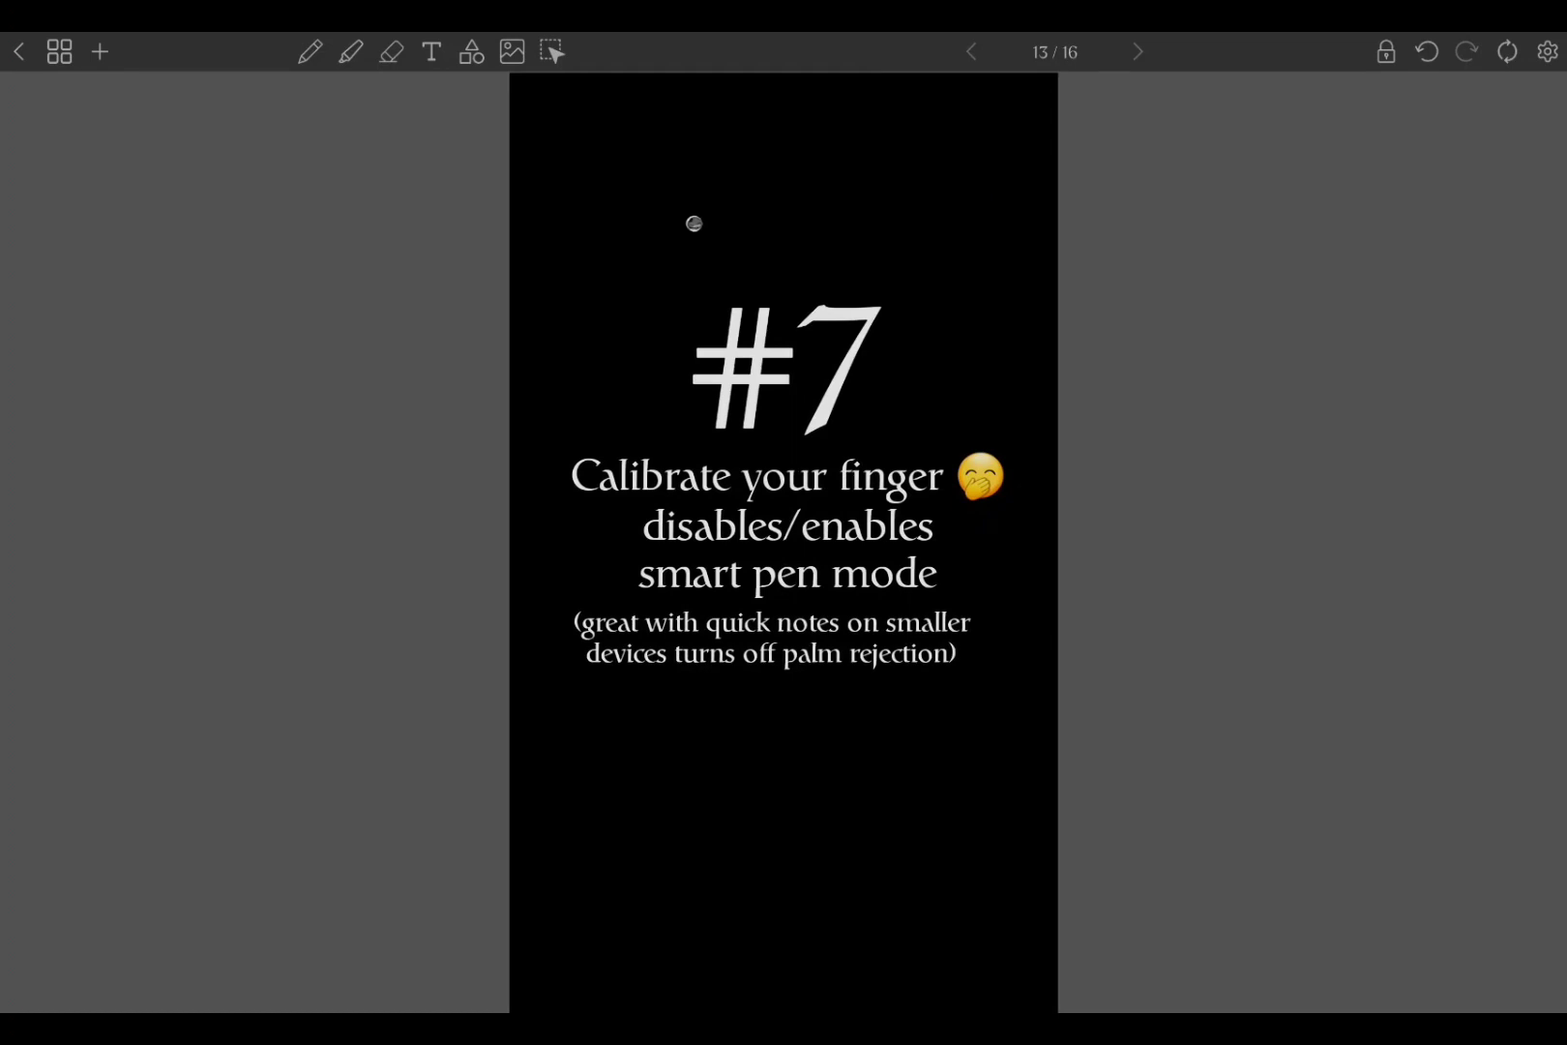
- Draw a squiggle and a white rectangle outline beside it near the top of the #7 page
left_click(311, 51)
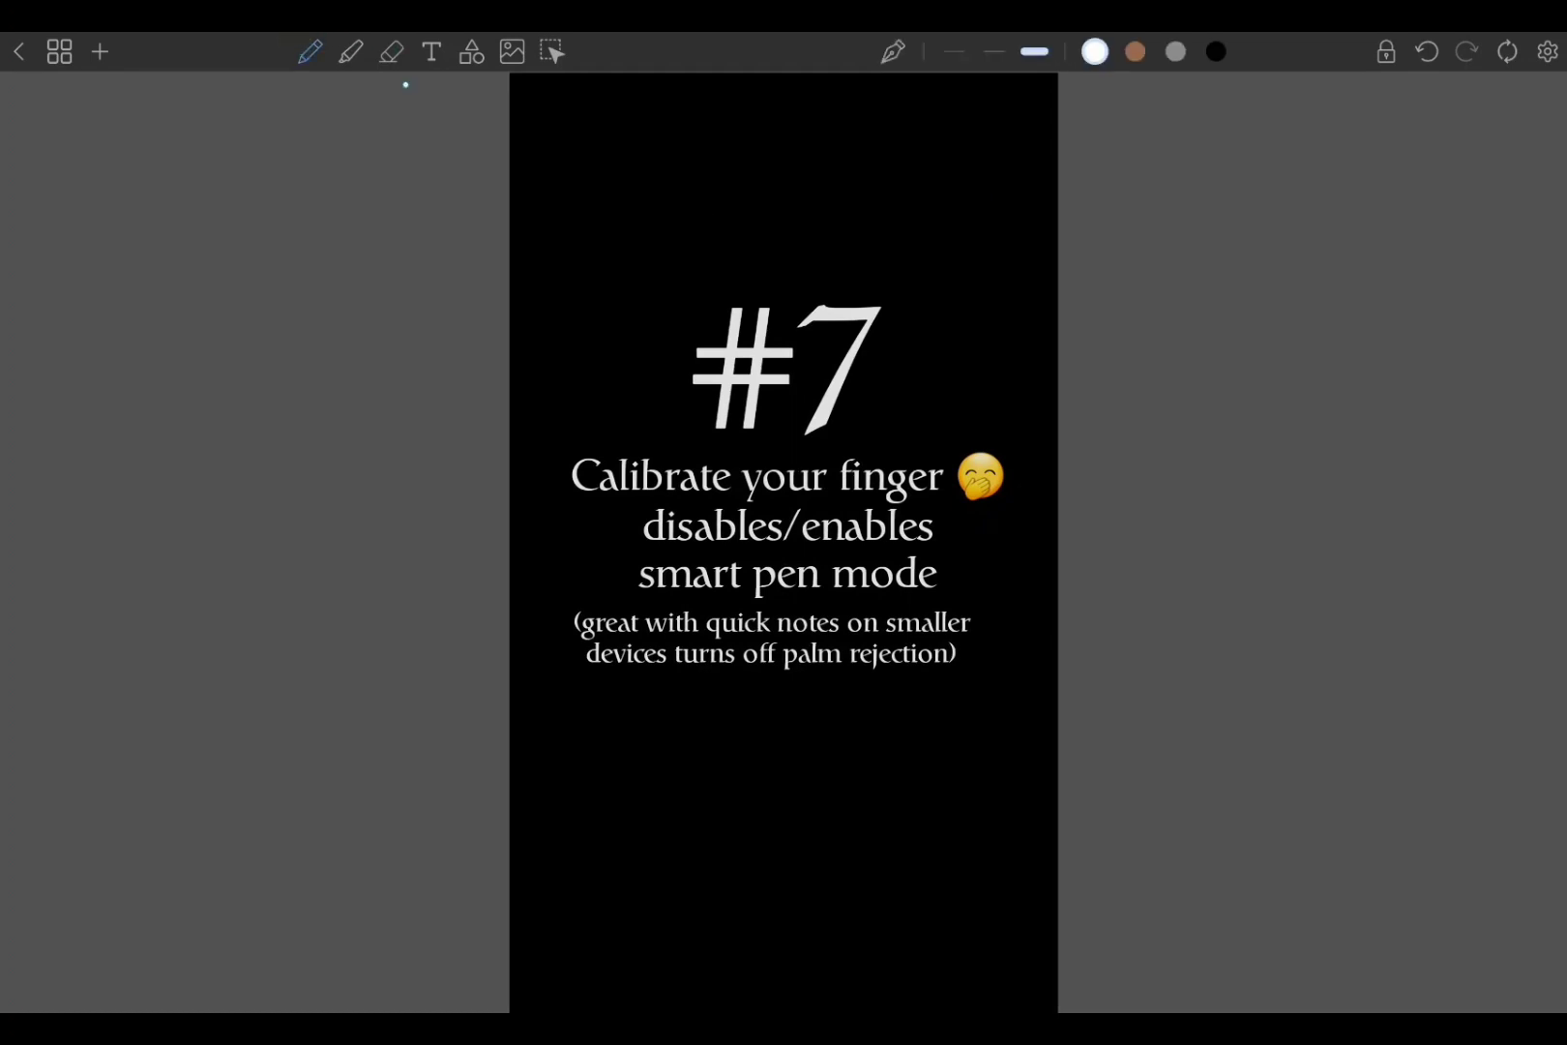
left_click_drag(707, 181, 803, 158)
left_click(422, 55)
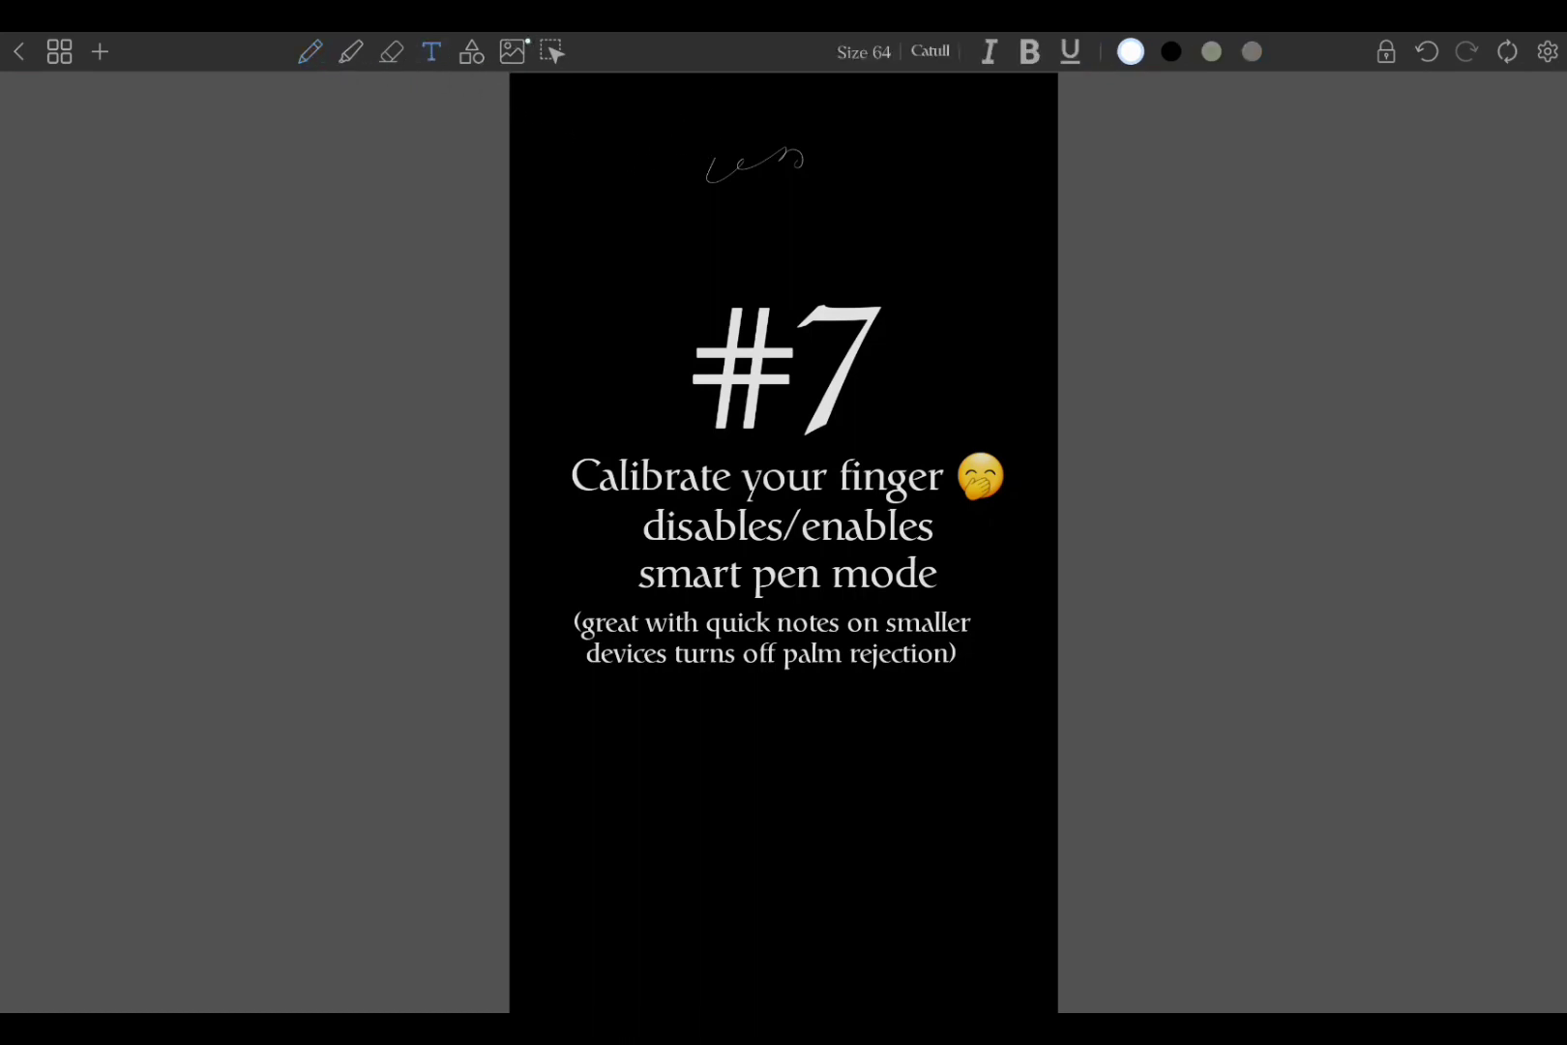
left_click(472, 52)
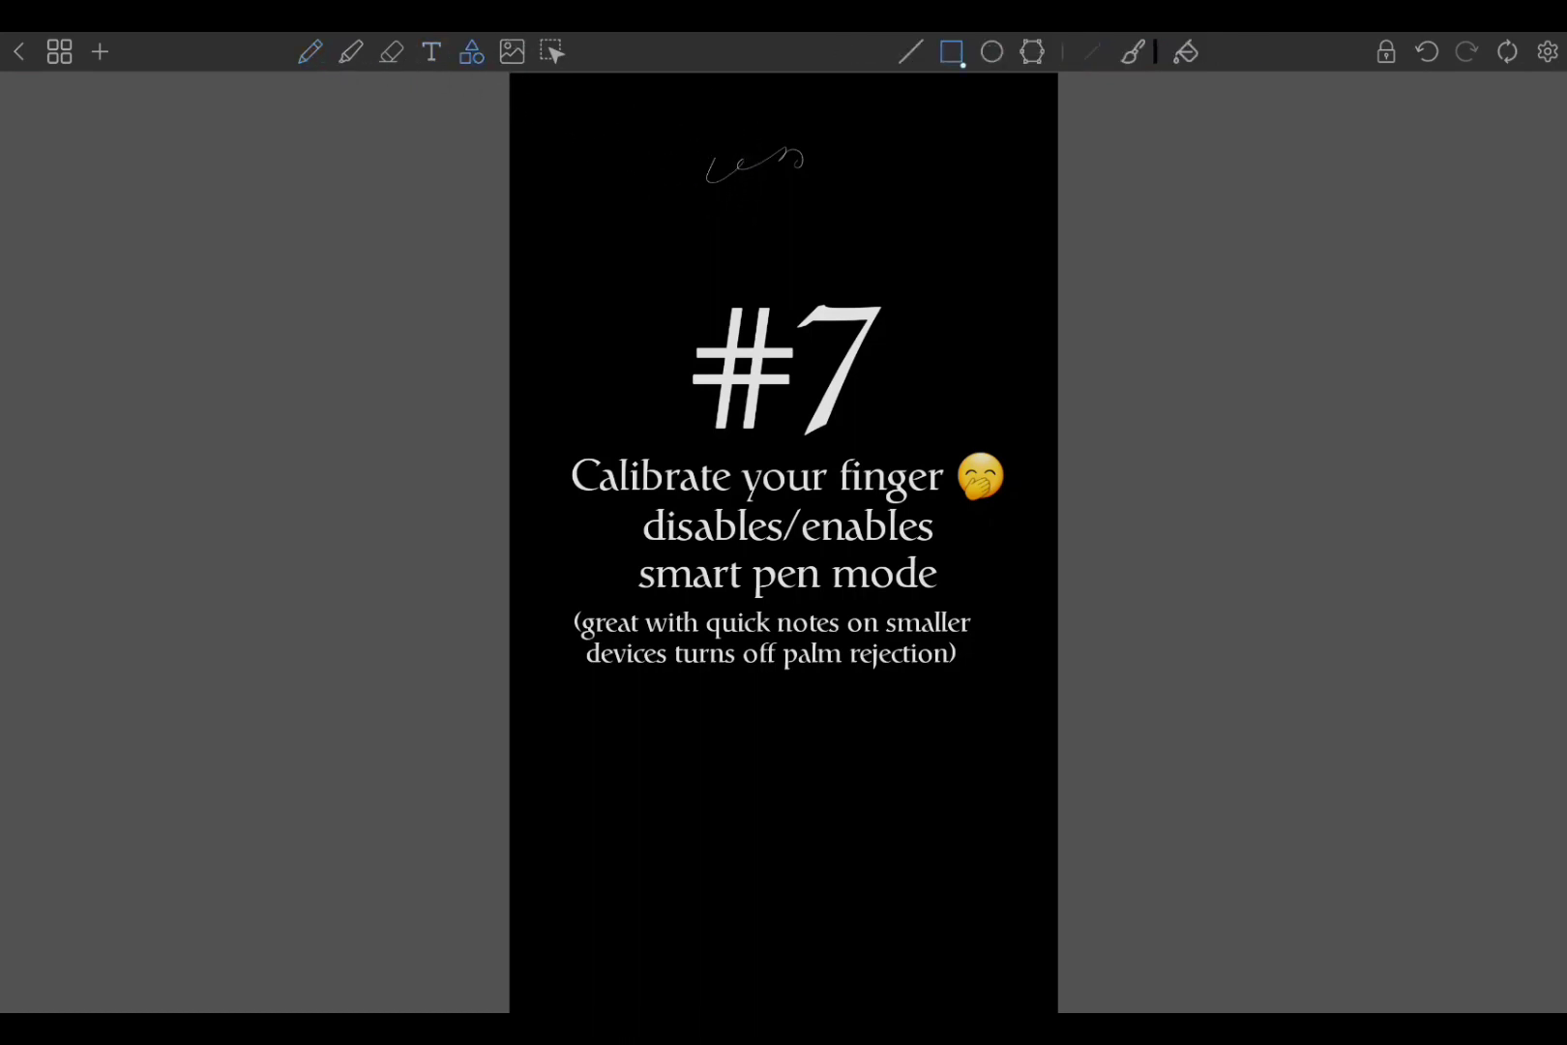
left_click(1153, 52)
left_click(1207, 302)
left_click(801, 164)
left_click_drag(797, 149, 909, 240)
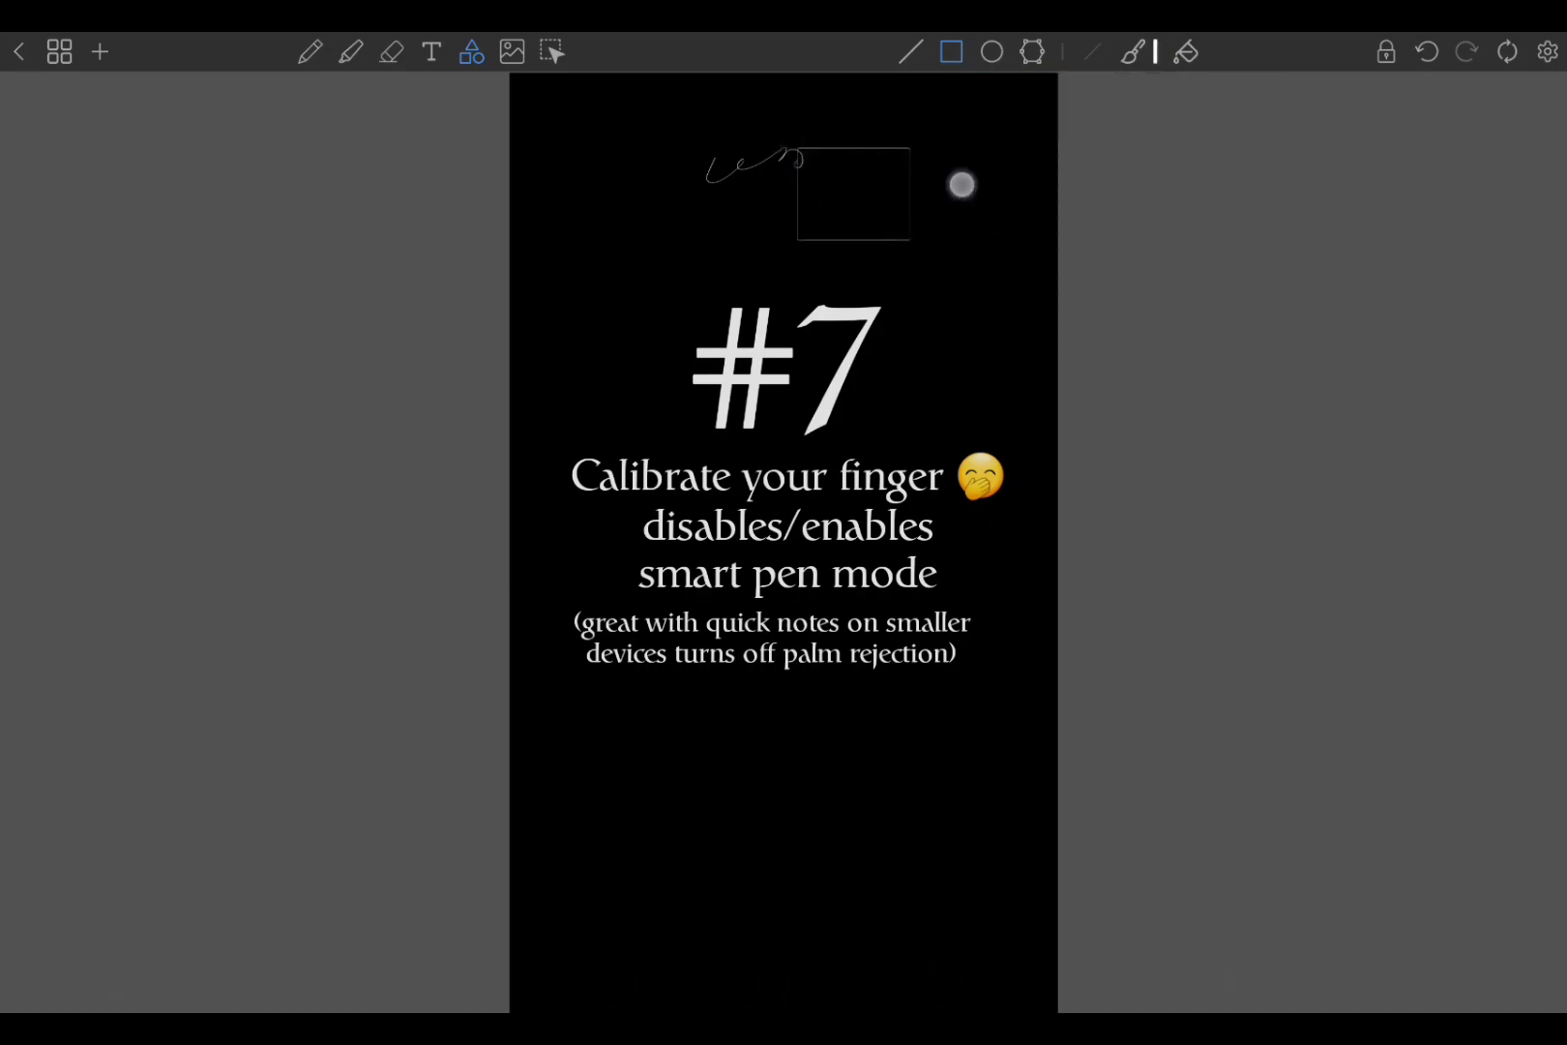
mouse_move(961, 149)
left_mouse_down()
mouse_move(997, 229)
mouse_move(853, 231)
mouse_move(977, 198)
mouse_move(822, 208)
left_mouse_up()
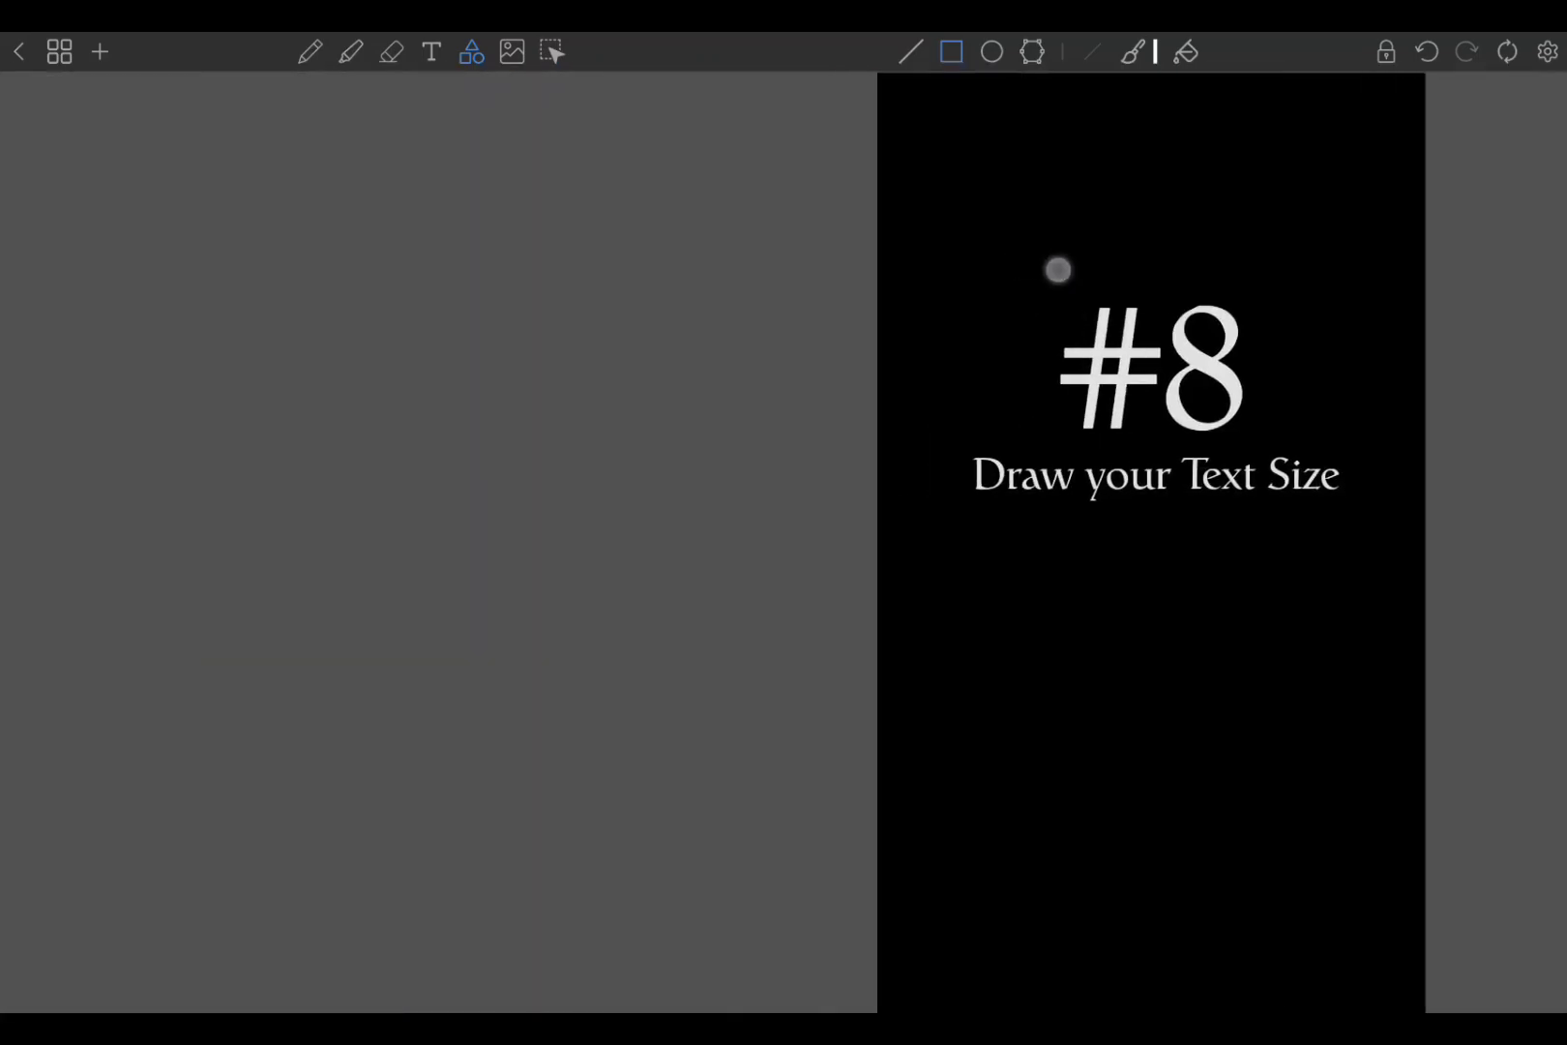
left_click_drag(1057, 265, 689, 265)
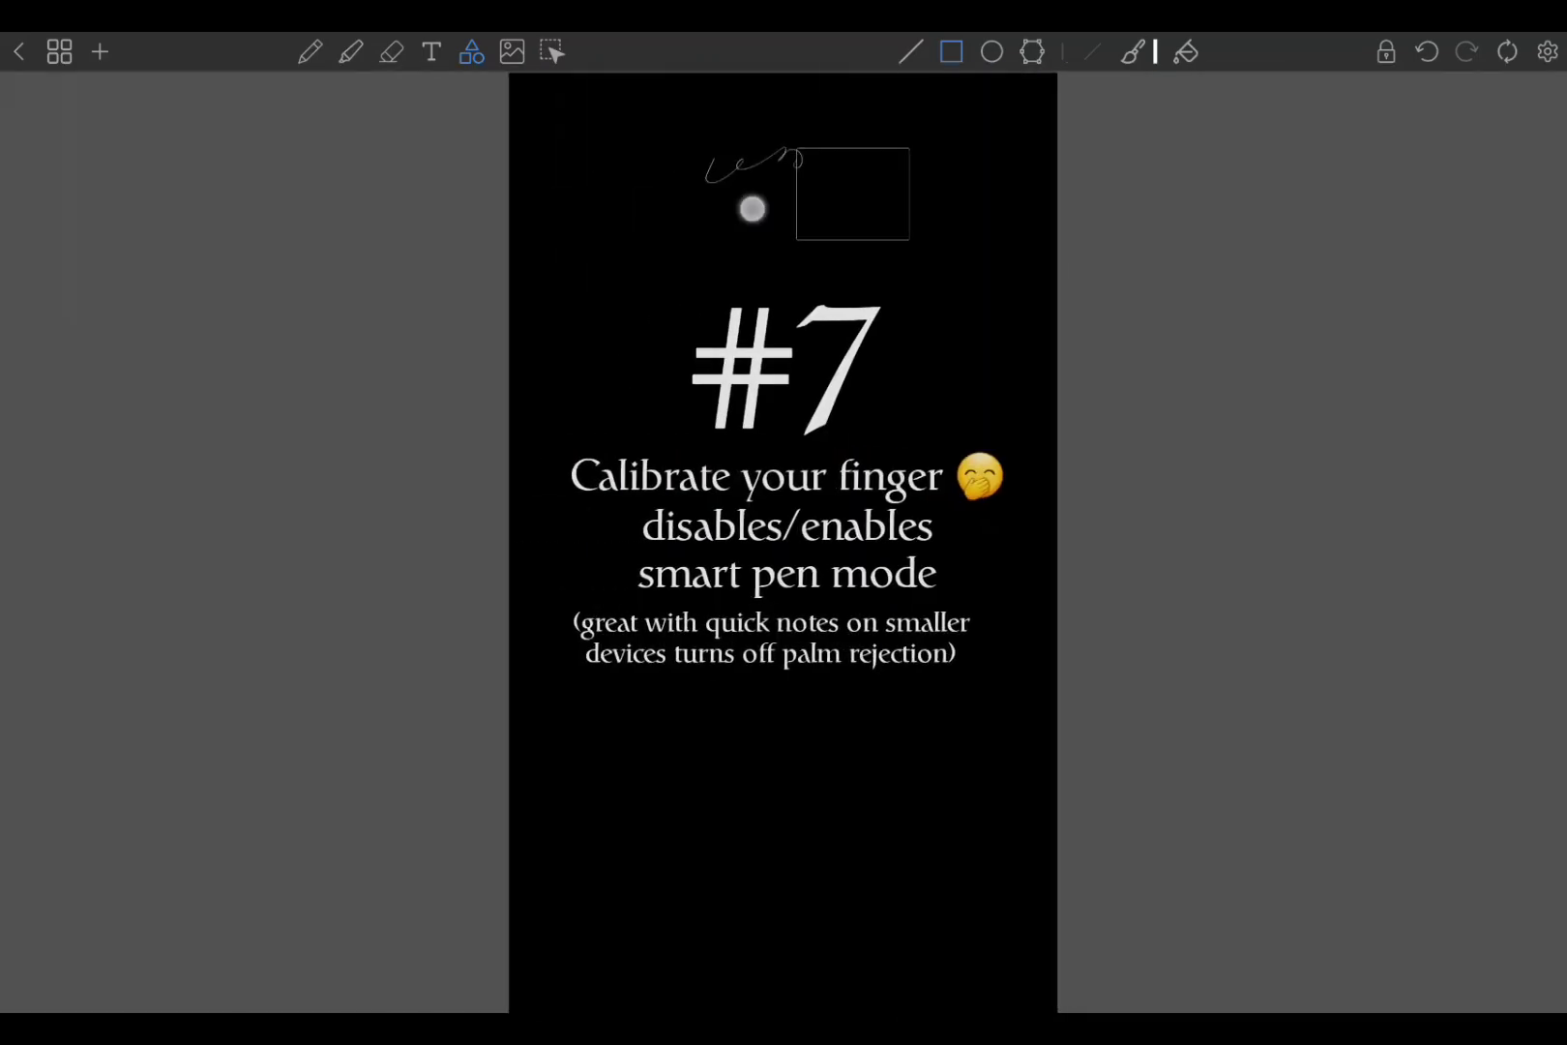
mouse_move(751, 206)
left_mouse_down()
mouse_move(832, 235)
mouse_move(851, 213)
mouse_move(818, 214)
left_mouse_up()
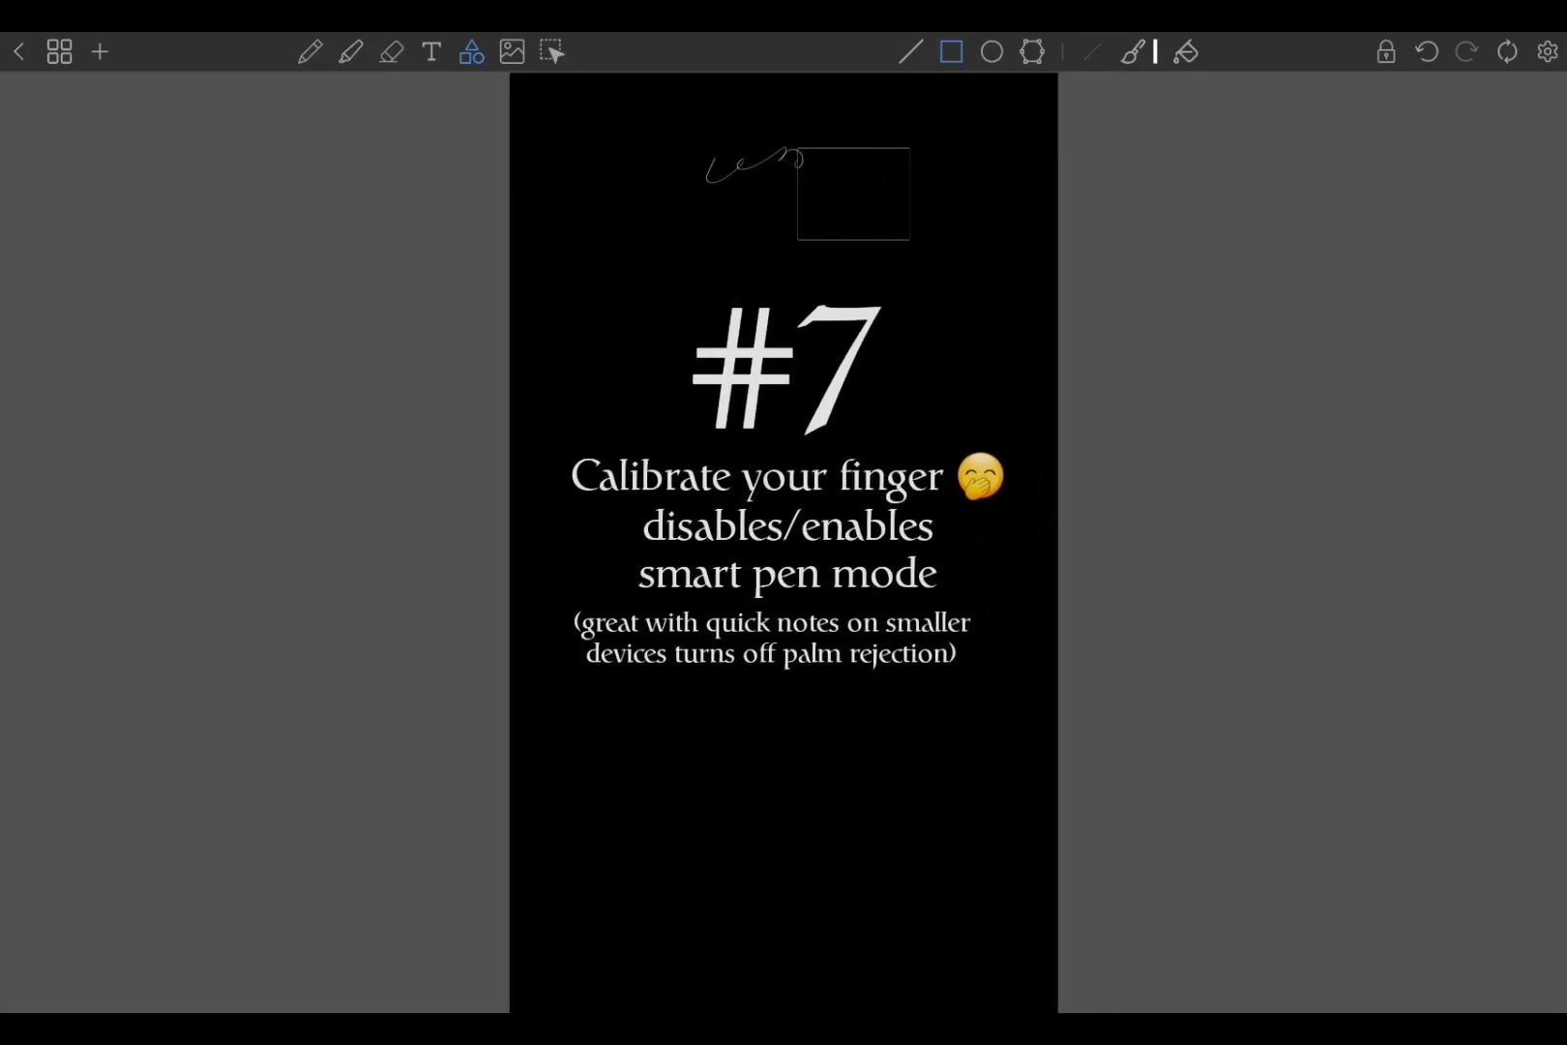
- Calibrate smart pen mode with a finger in Settings, disabling it
left_click(309, 52)
left_click_drag(654, 179, 679, 213)
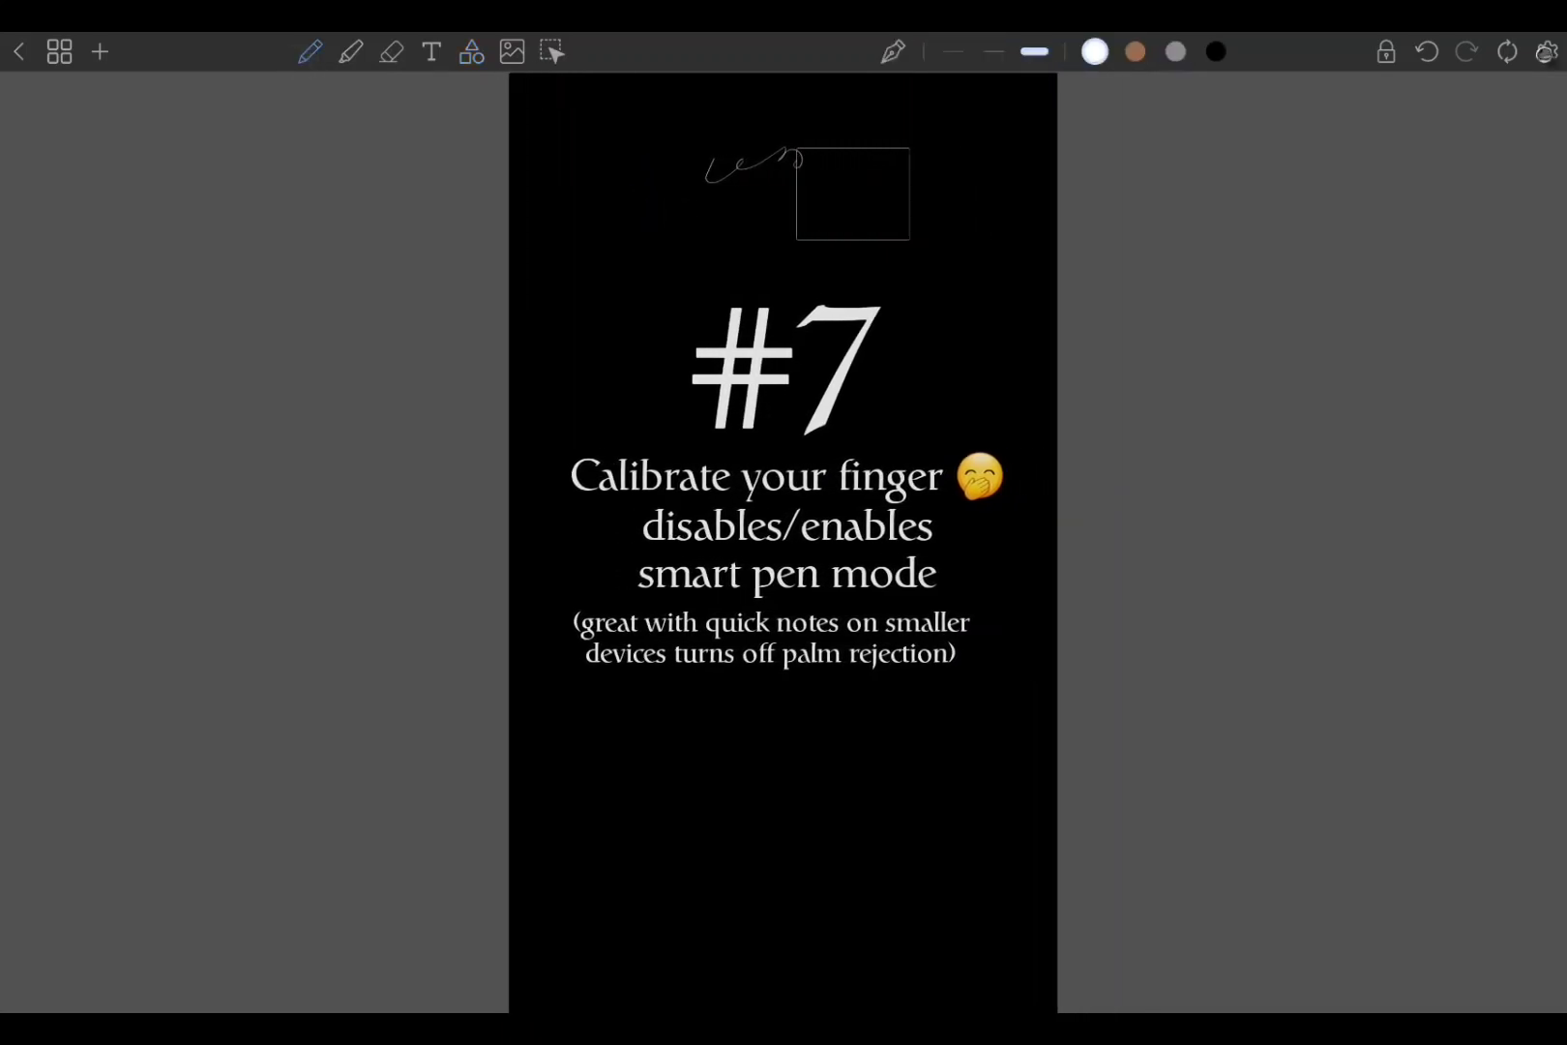
left_click(1545, 52)
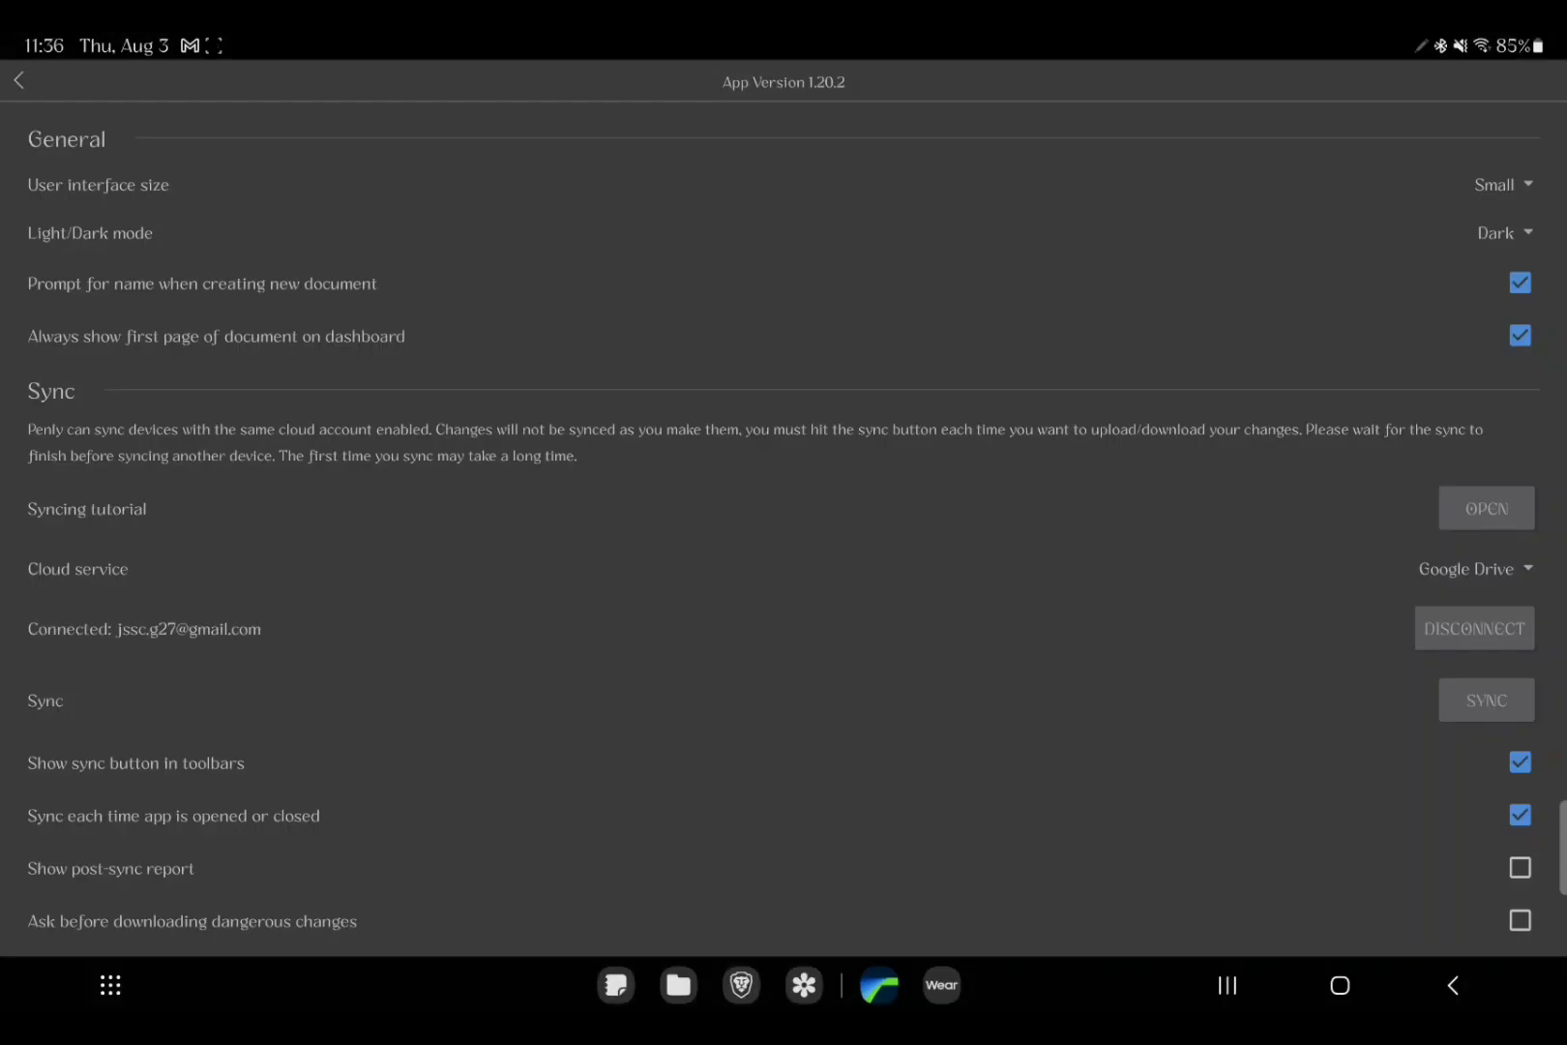
left_click_drag(1222, 678, 1270, 322)
left_click(1482, 680)
left_click(849, 487)
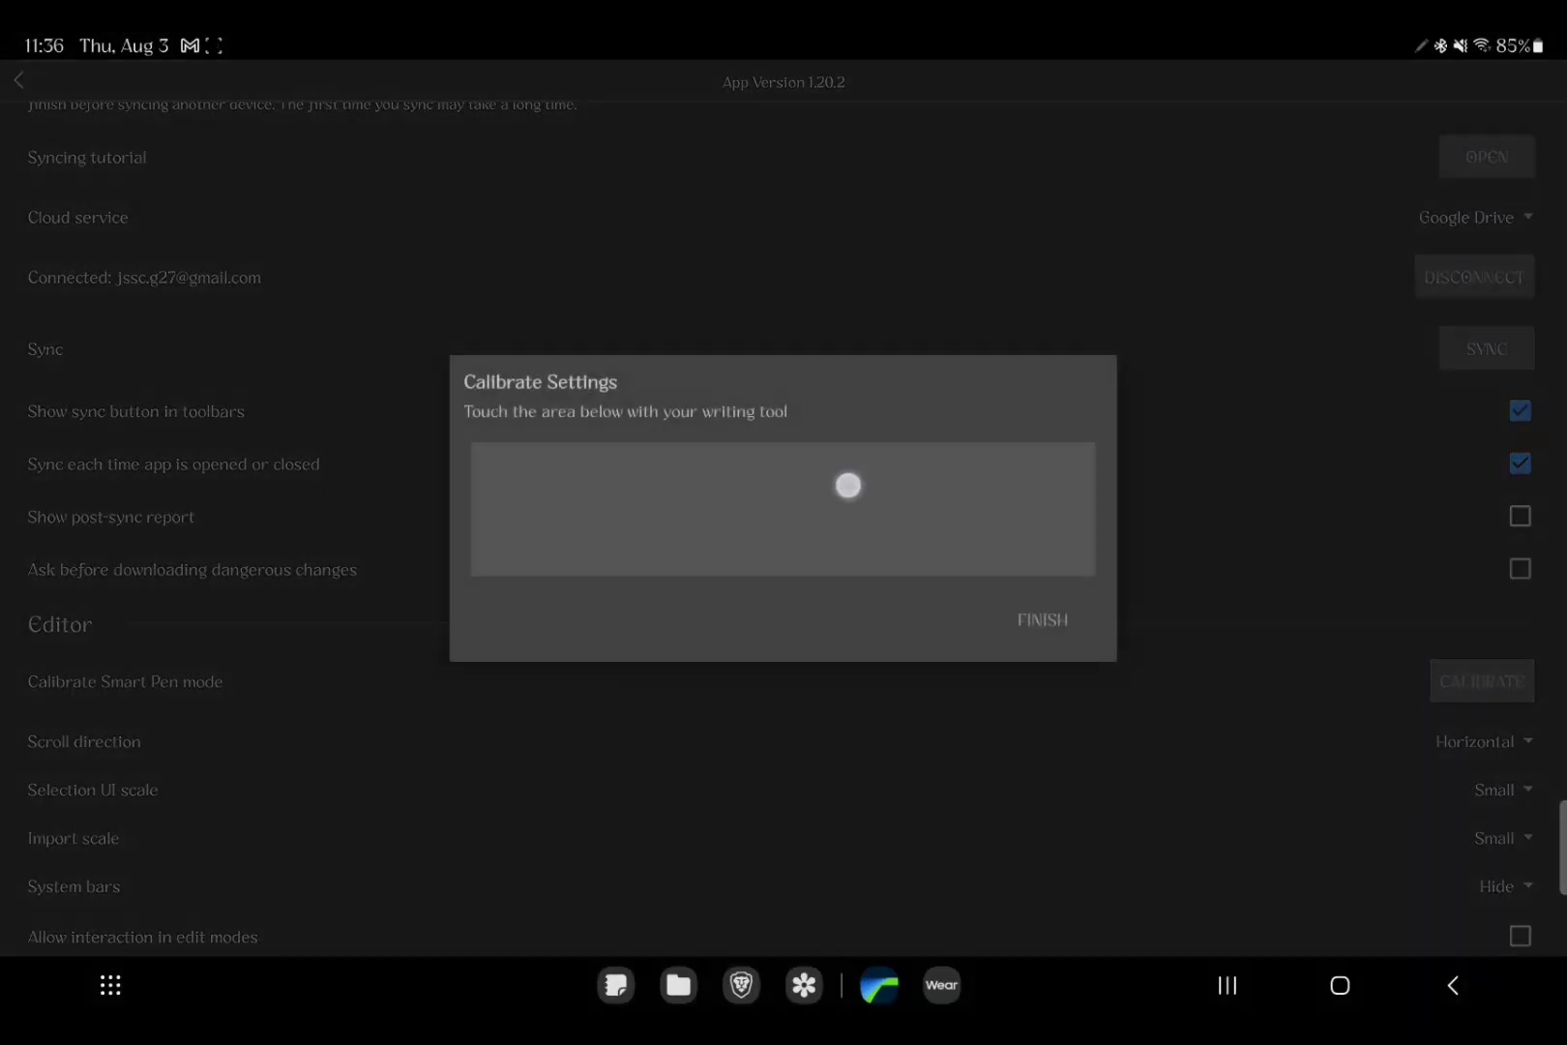
left_click_drag(464, 626, 631, 601)
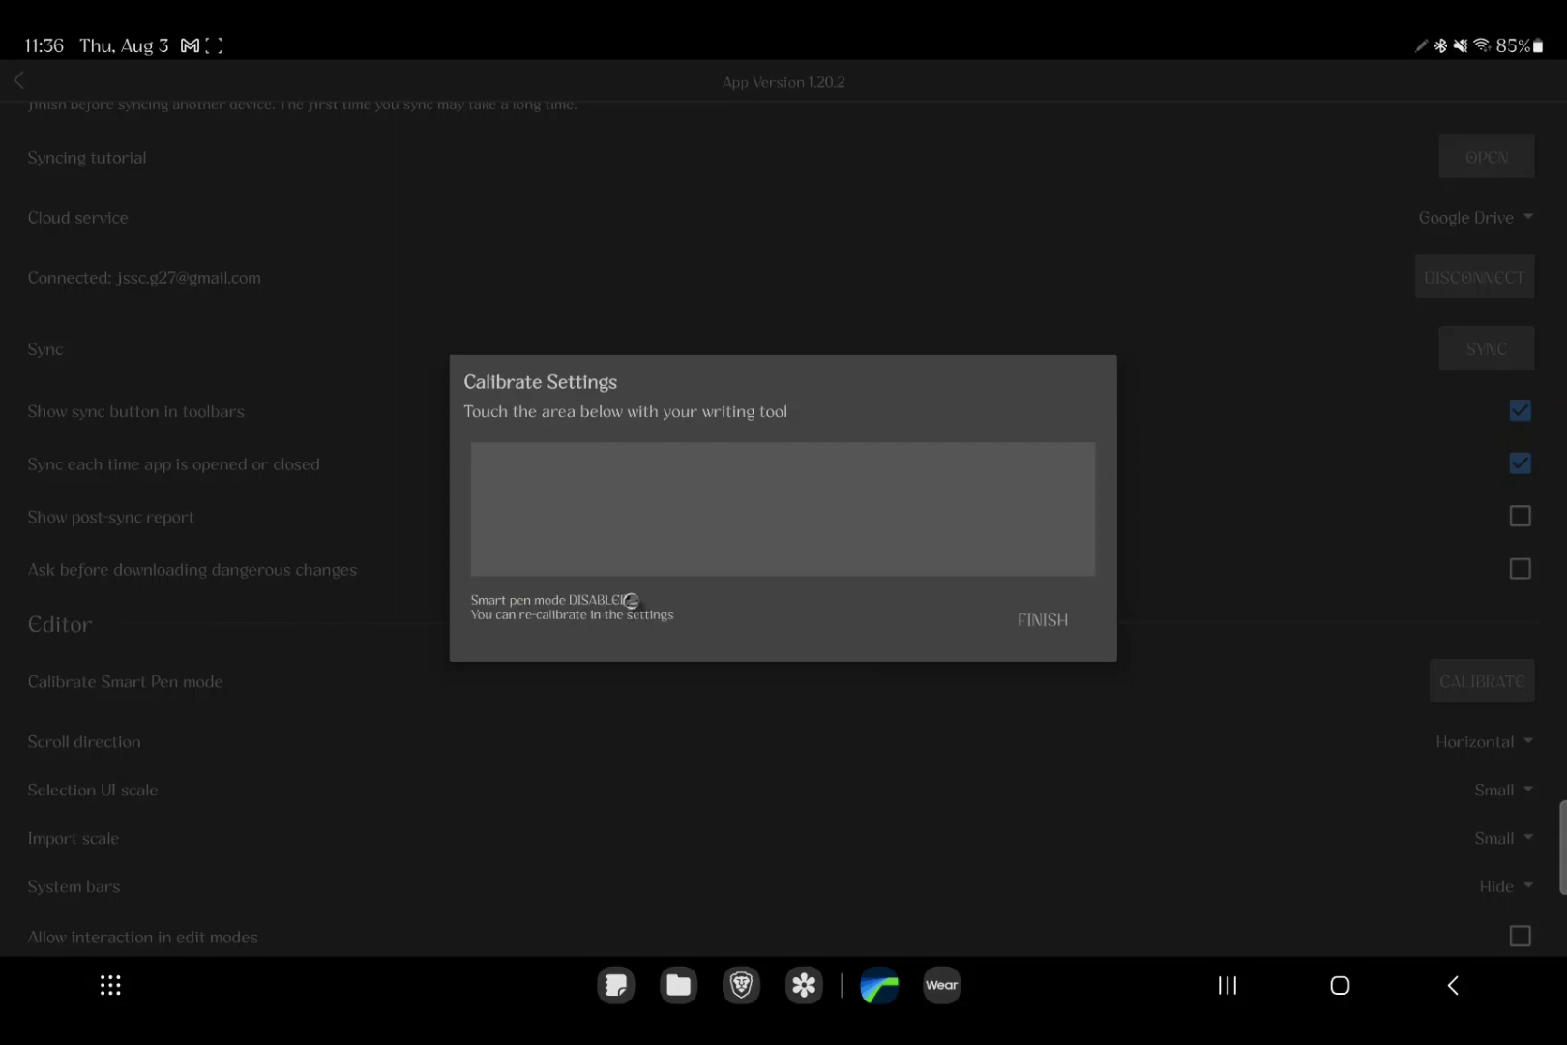
left_click(1009, 609)
- Back on the #7 page, extend the pen squiggle further left
left_click(1454, 984)
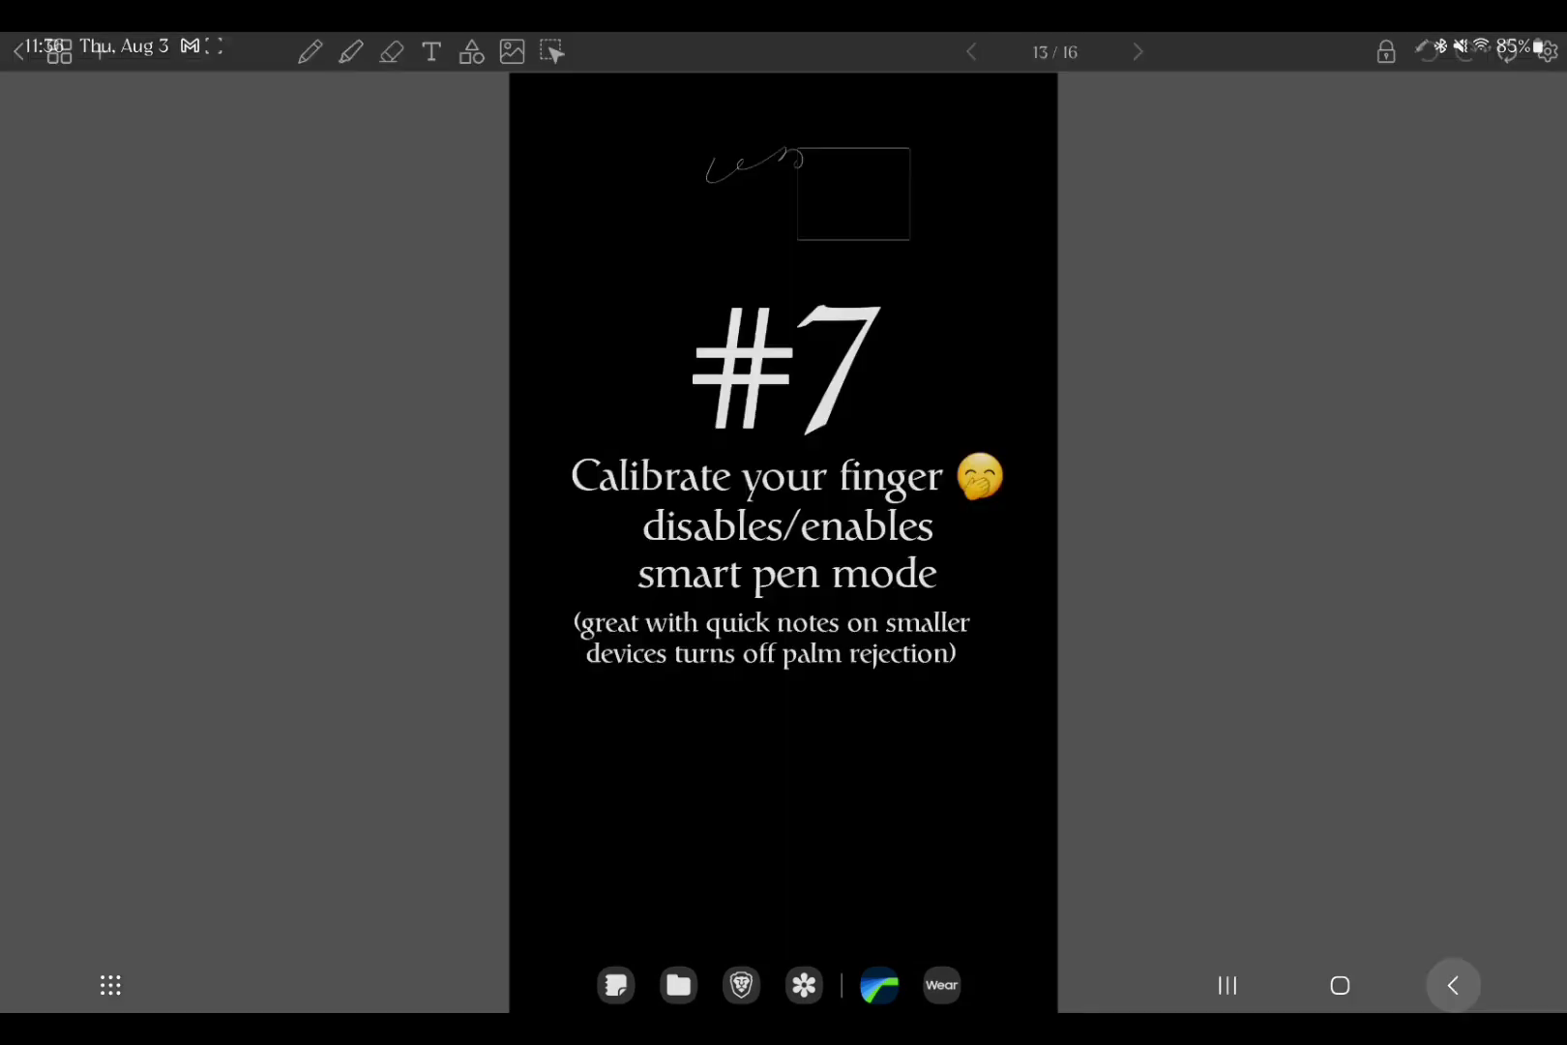
left_click(309, 52)
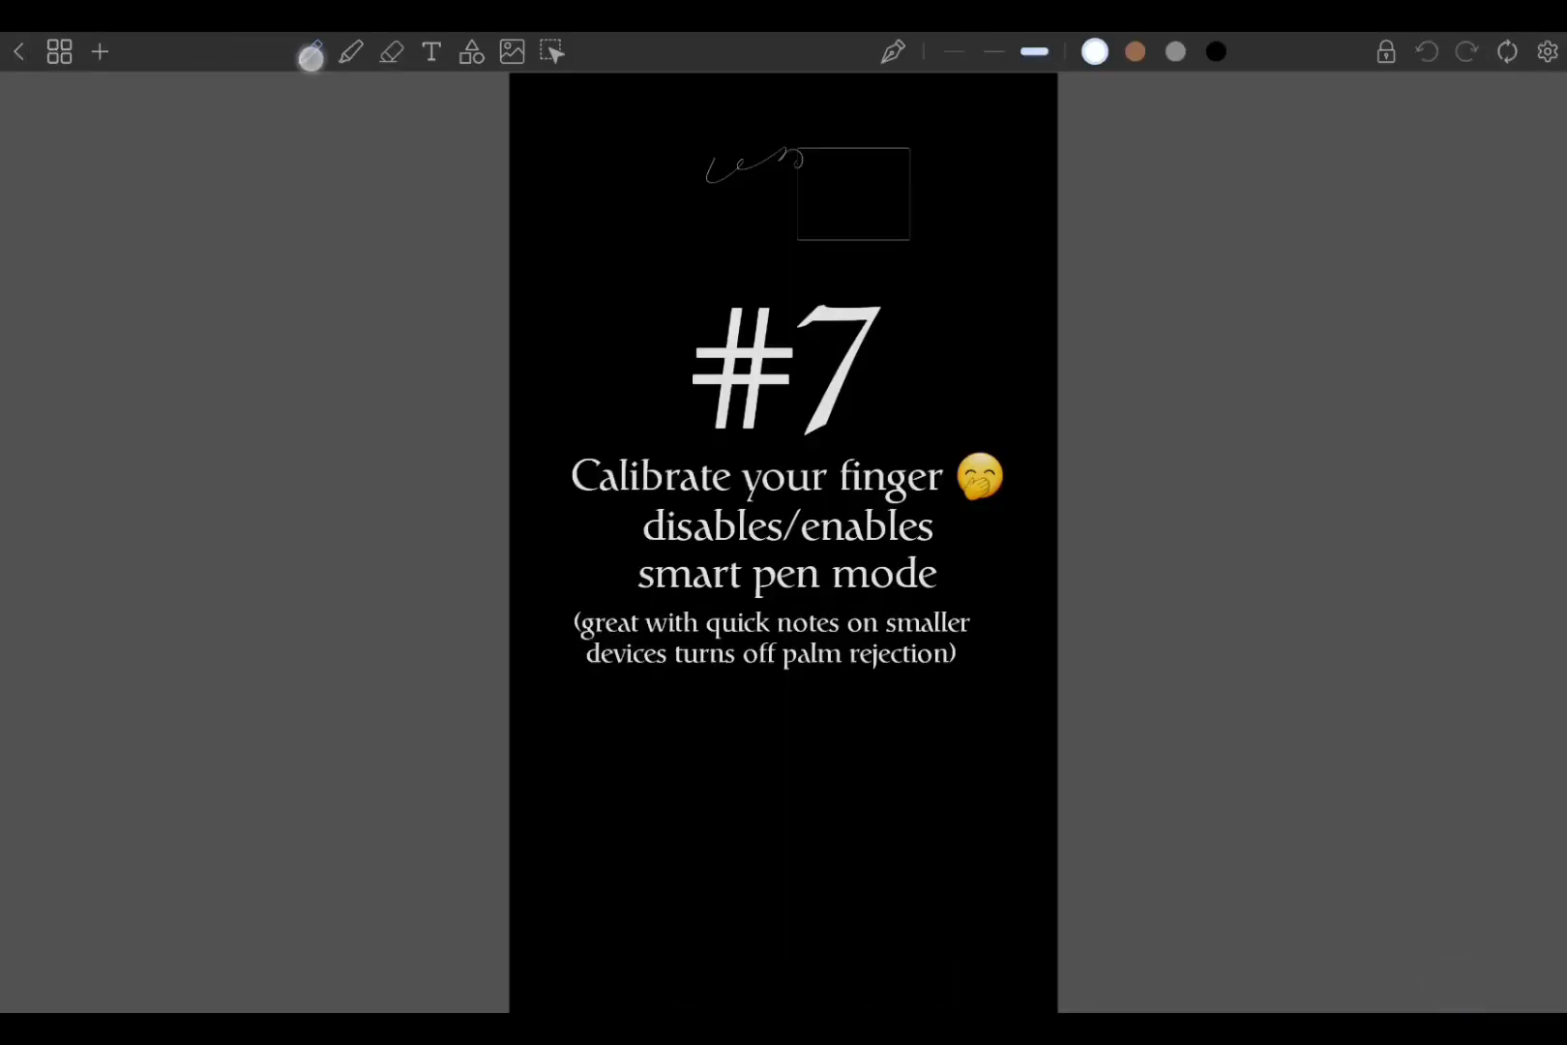
left_click_drag(622, 224, 759, 195)
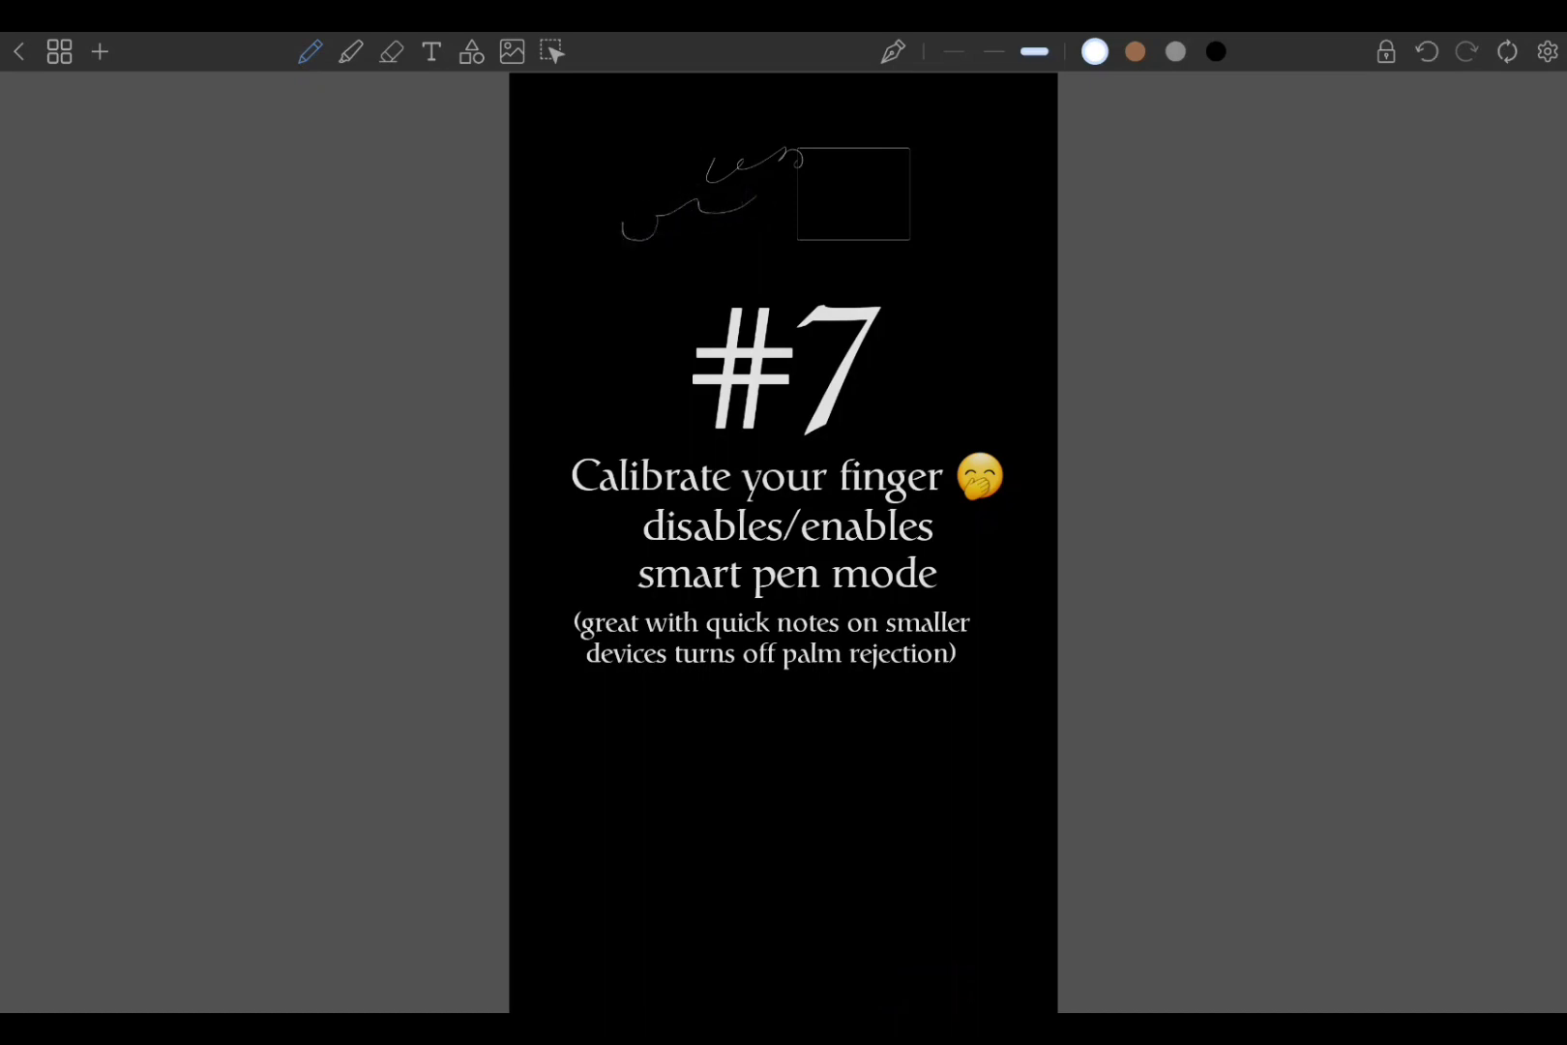
- Open and close an empty text box, then turn to the #8 page
left_click(430, 51)
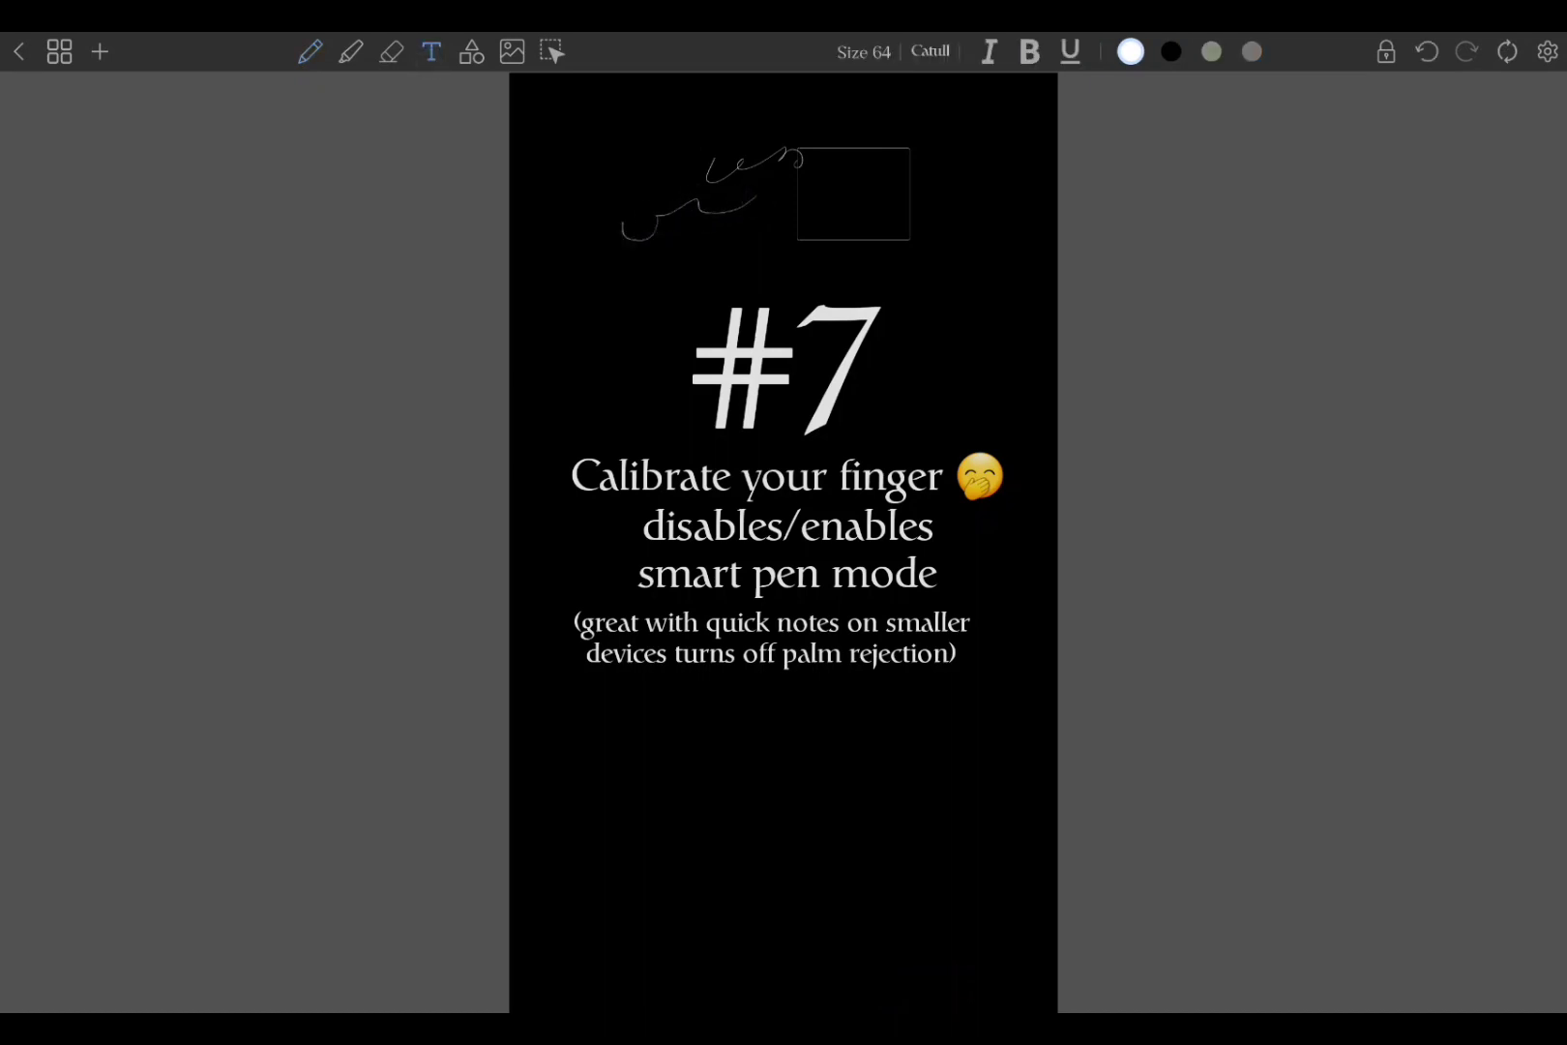
left_click(616, 135)
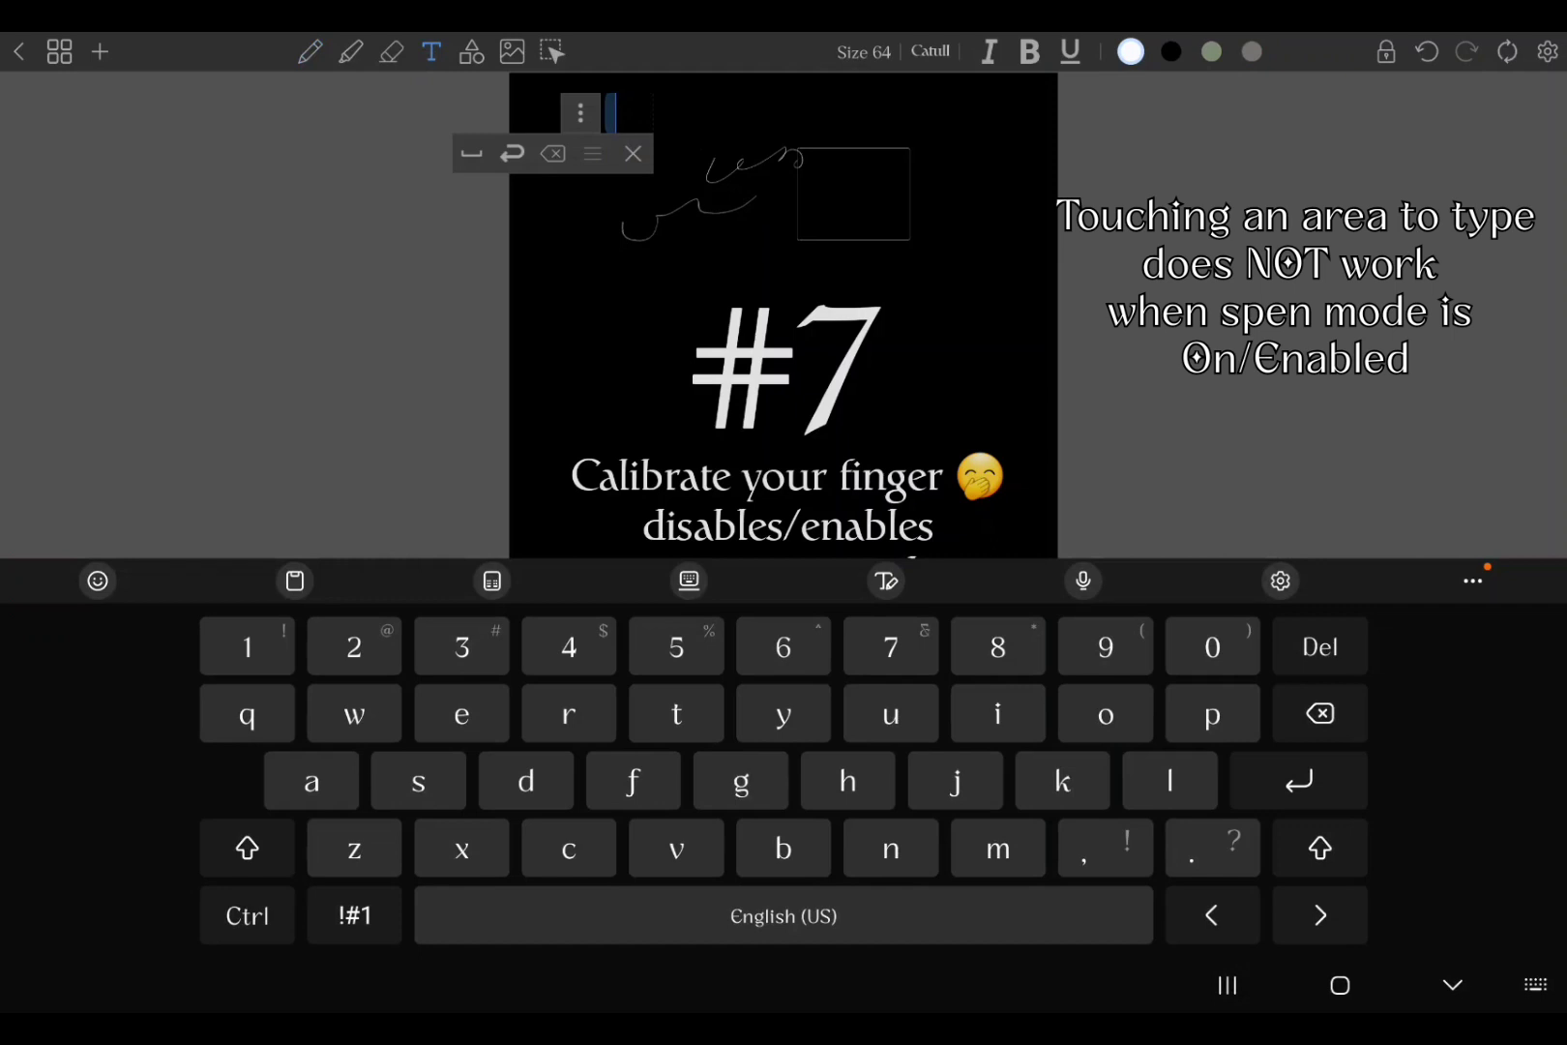
left_click(431, 52)
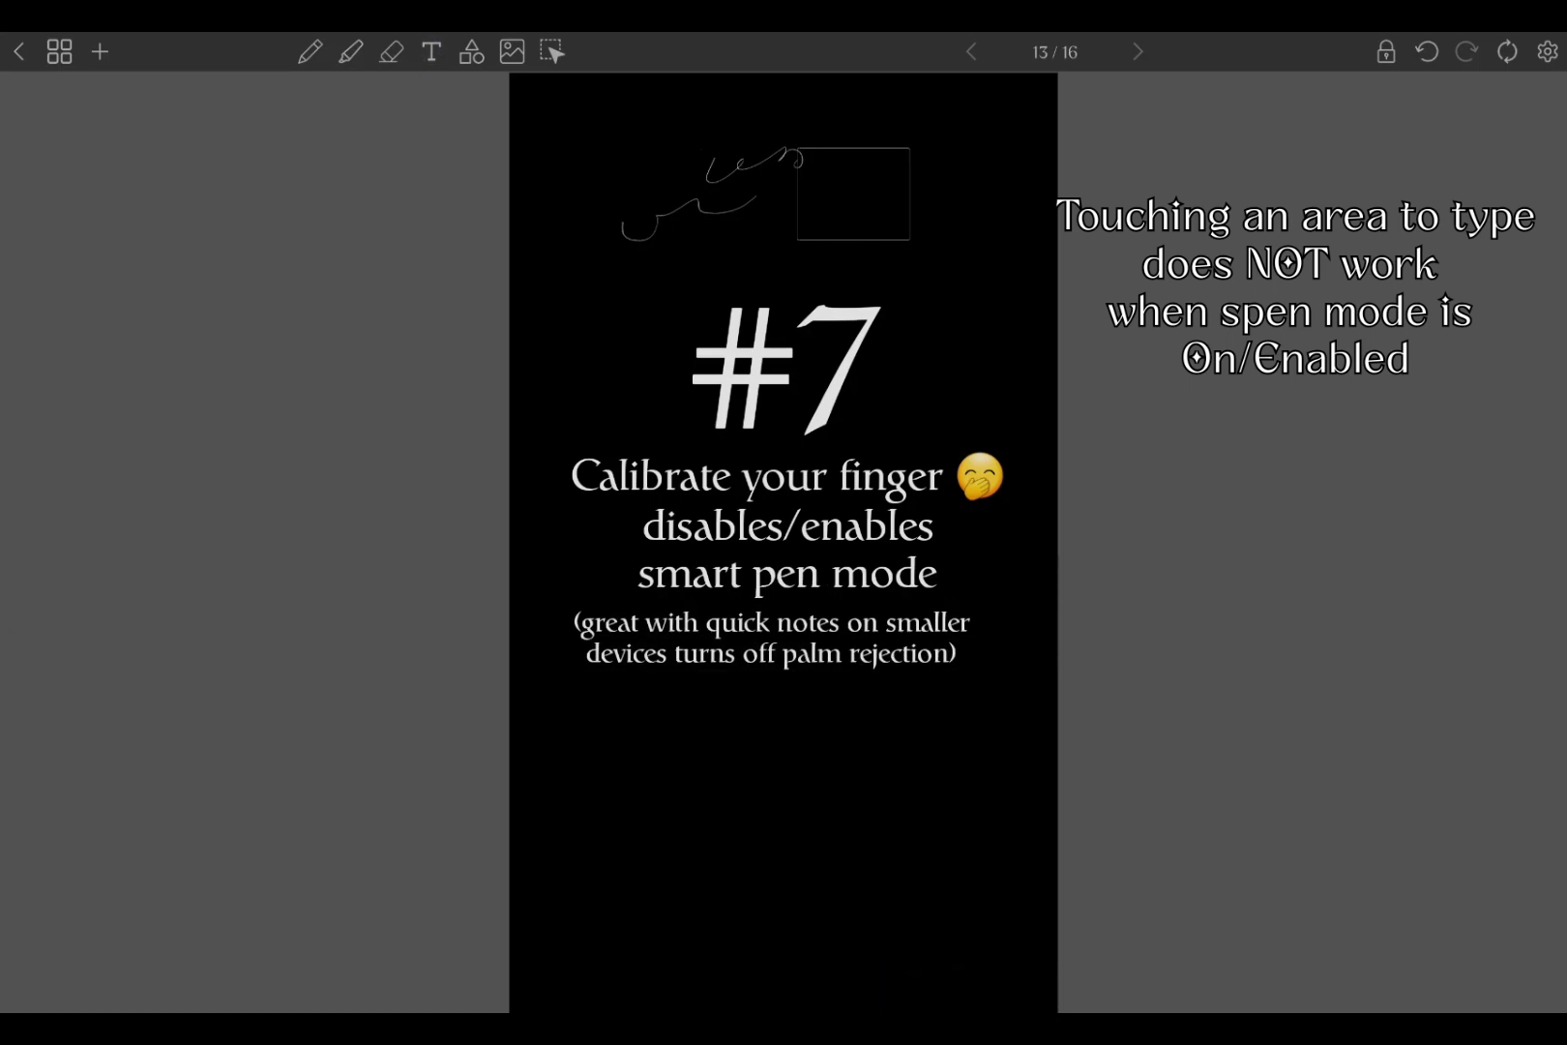
left_click_drag(1489, 496, 1347, 490)
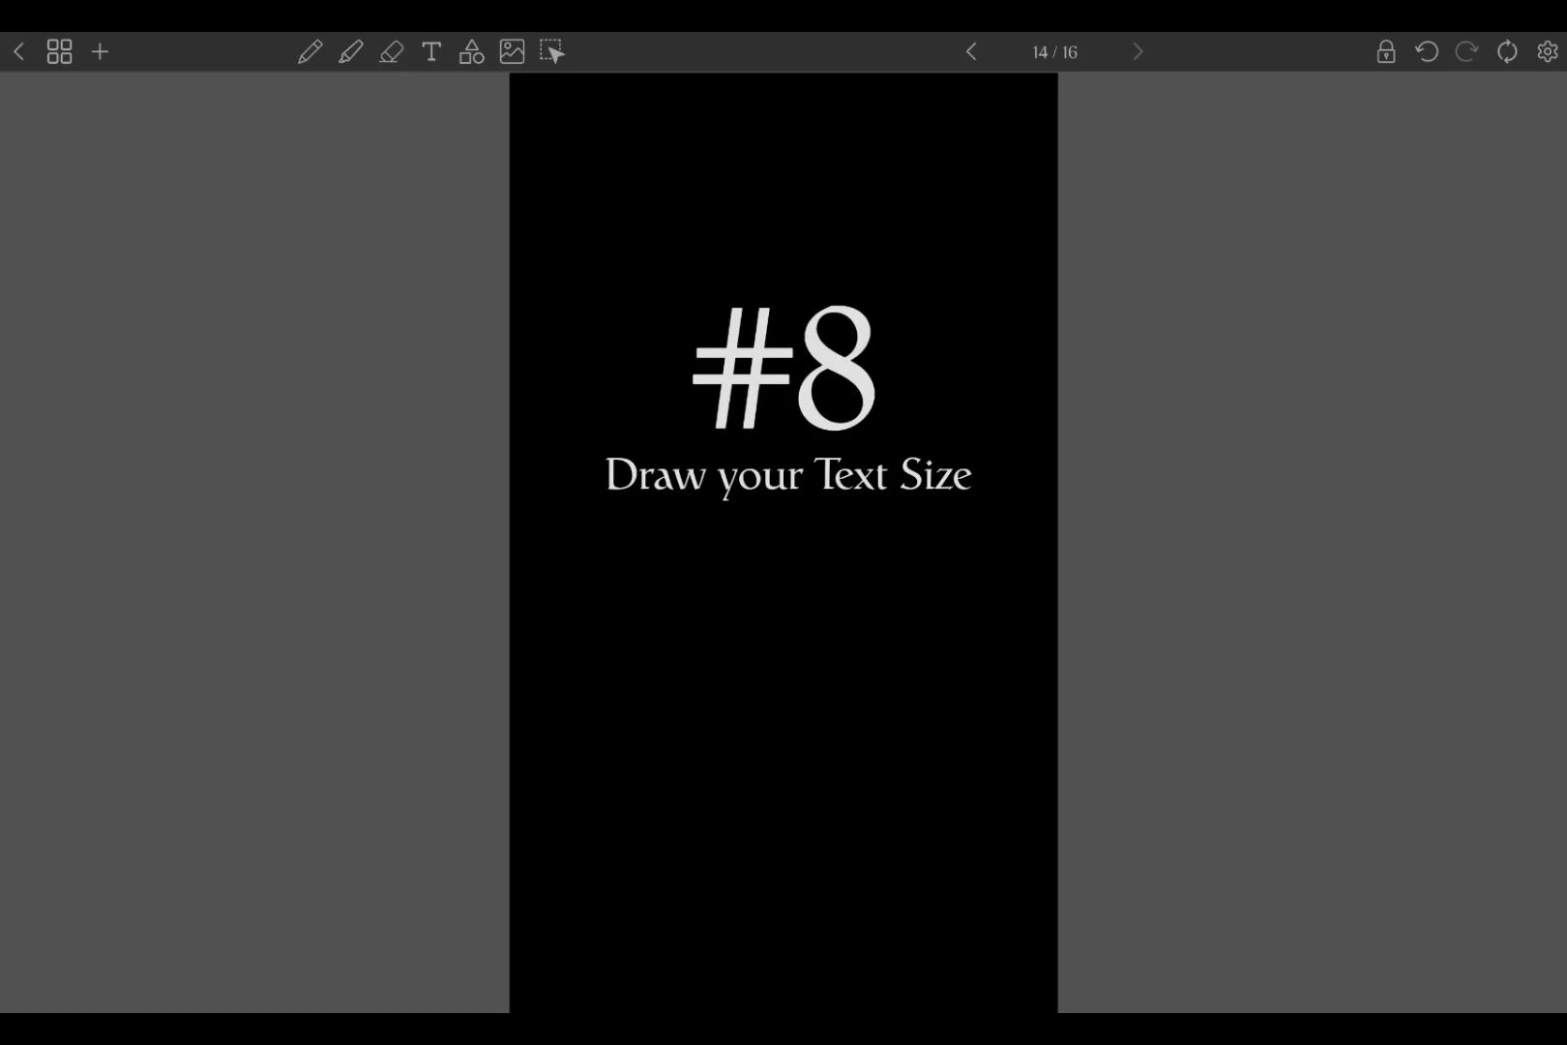
- Create a large 'hi' text box below the 'Draw your Text Size' title
left_click(430, 51)
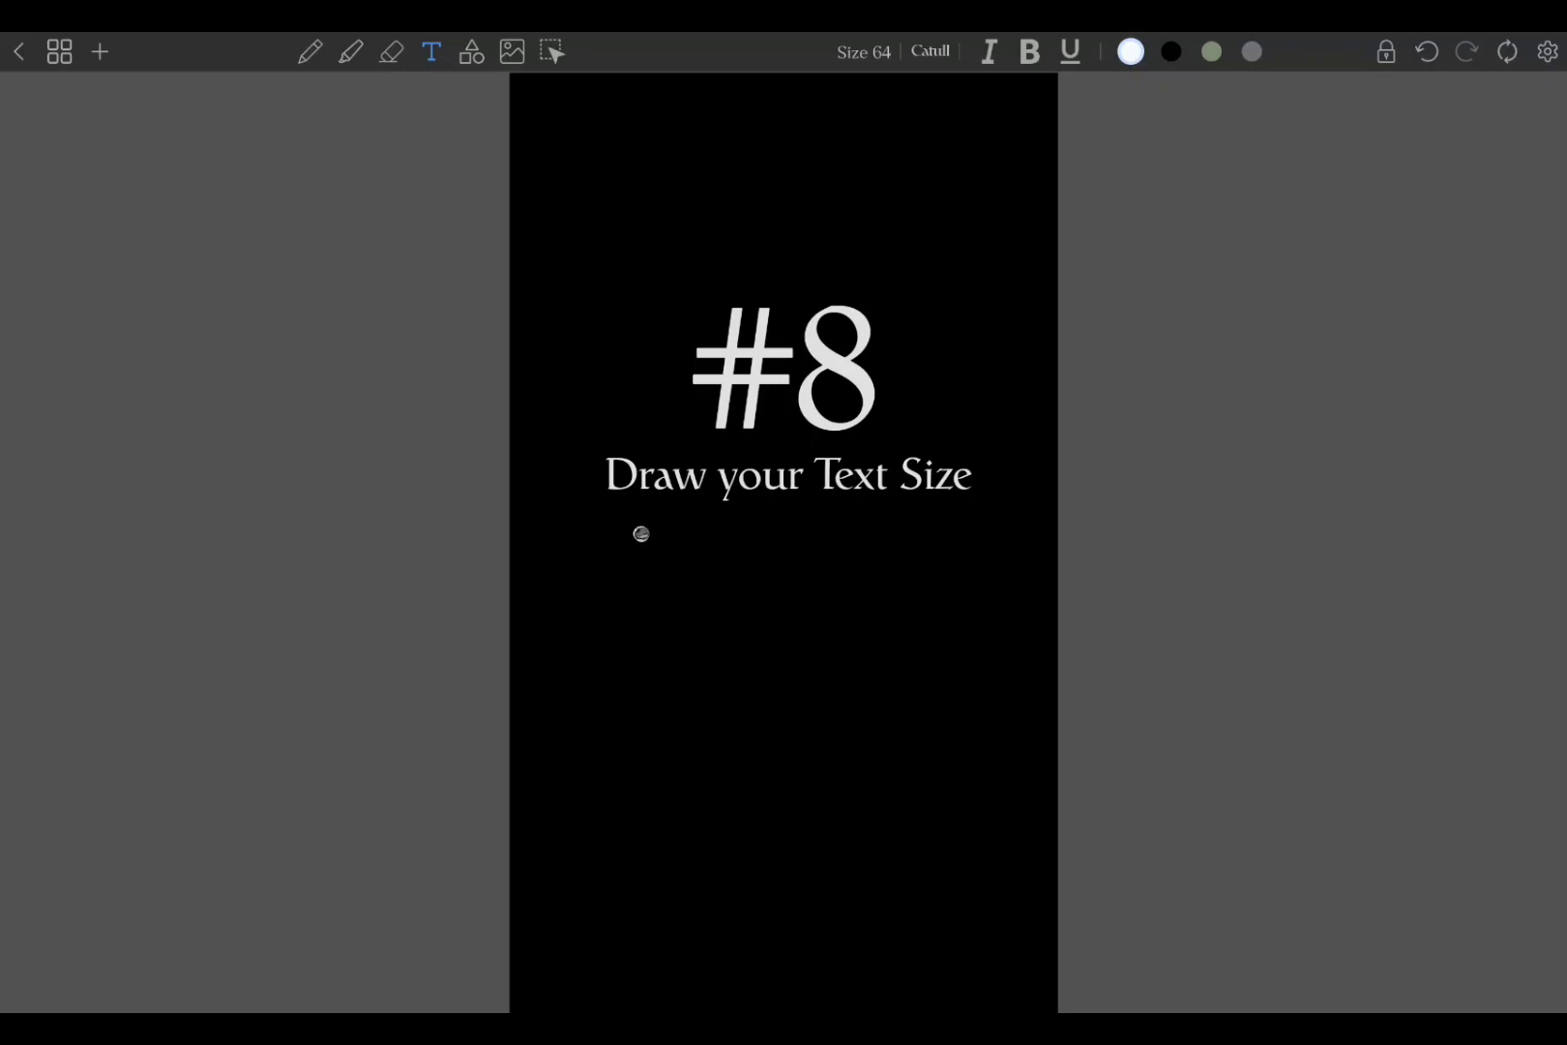
mouse_move(584, 534)
left_mouse_down()
mouse_move(815, 625)
mouse_move(927, 629)
mouse_move(959, 767)
mouse_move(974, 608)
mouse_move(976, 723)
mouse_move(988, 638)
mouse_move(990, 657)
left_mouse_up()
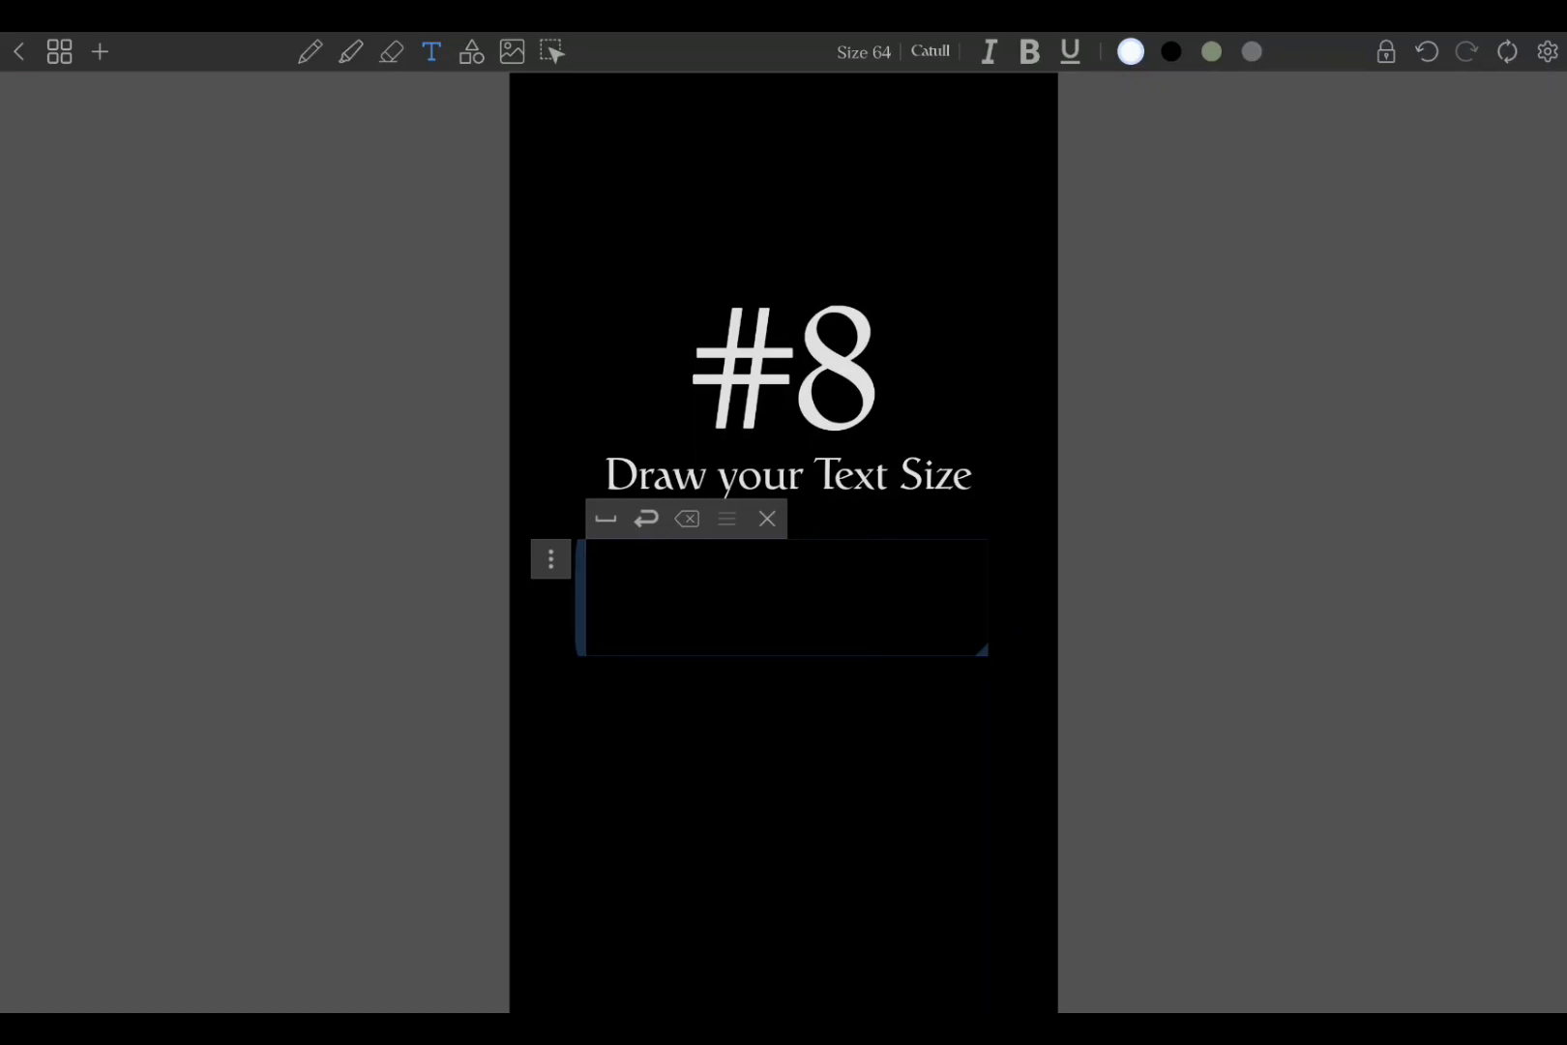
type("hi")
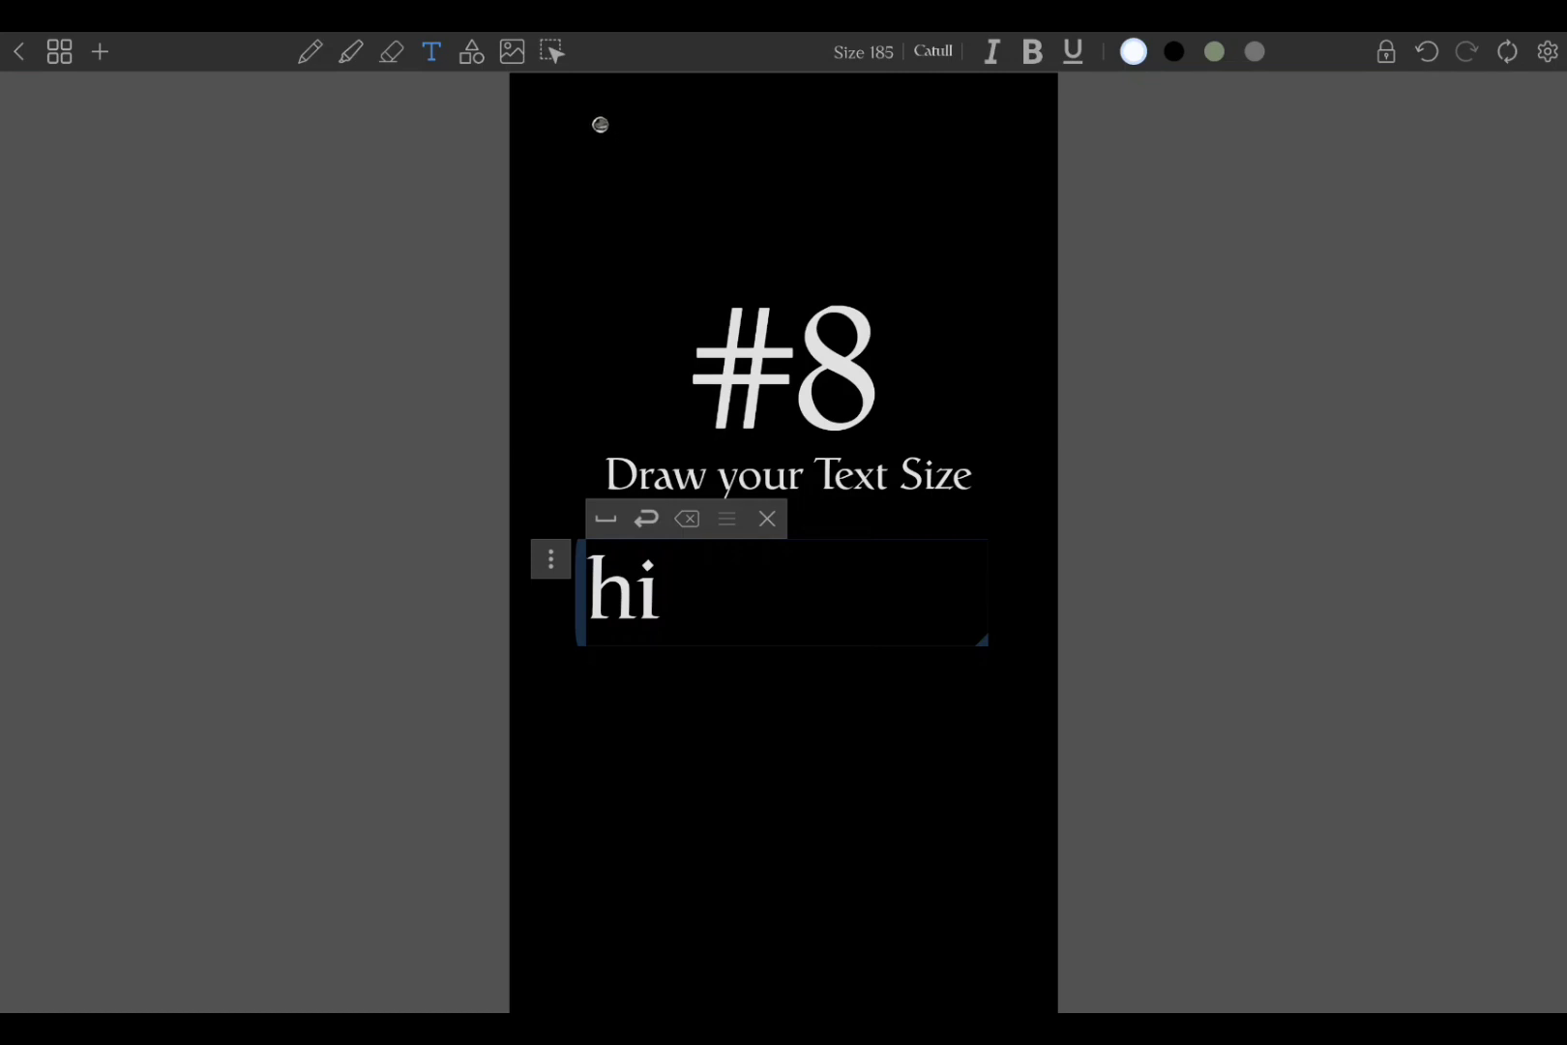
left_click_drag(618, 131, 679, 164)
key("BackSpace")
left_click(769, 519)
- Create a small 'hi' text box near the top of the page
left_click_drag(596, 168, 700, 203)
type("hi")
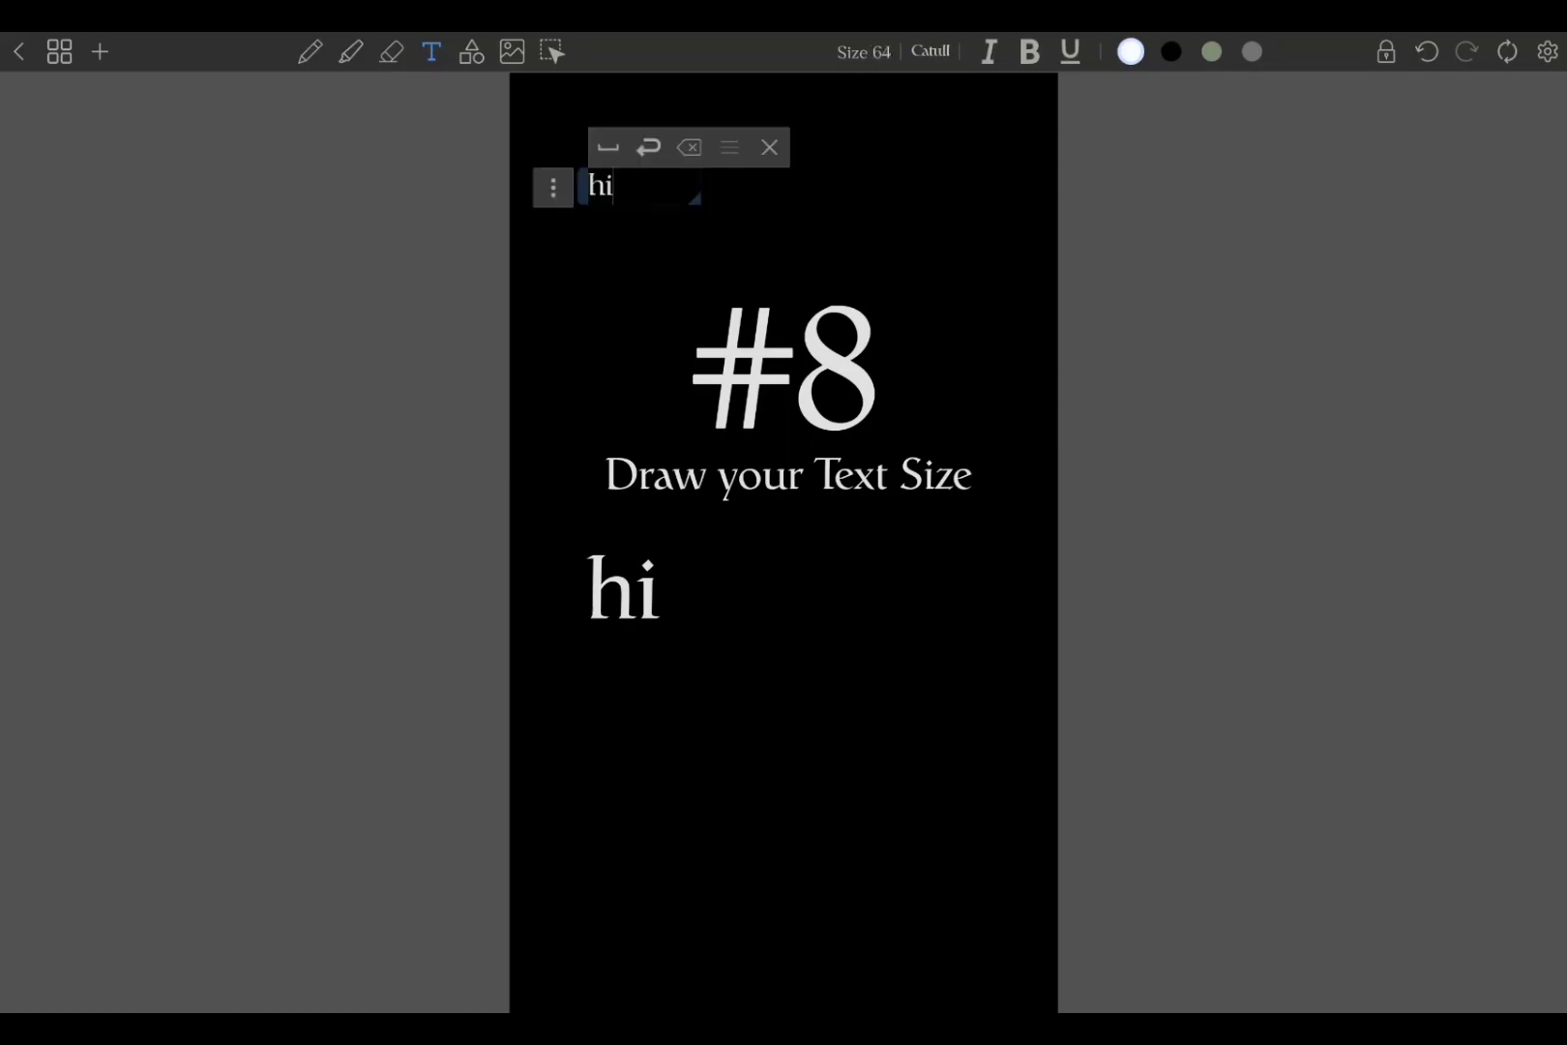
left_click(394, 44)
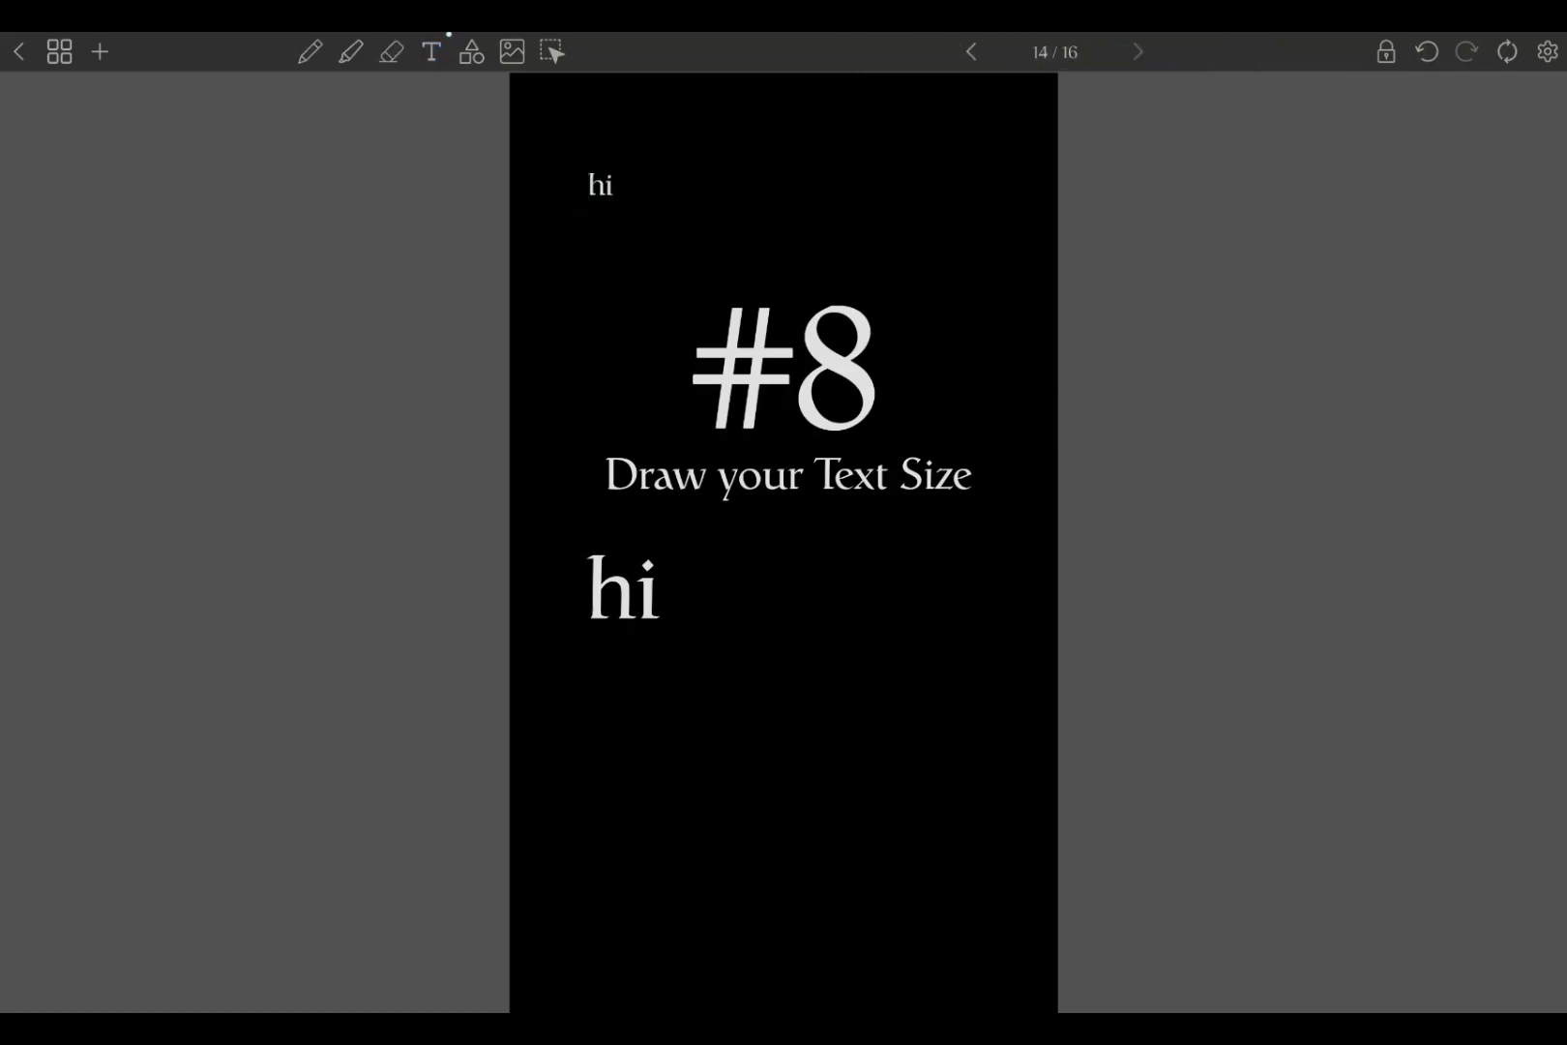
left_click(431, 52)
- Select and delete both 'hi' text boxes, then reselect the Text tool
left_click(552, 51)
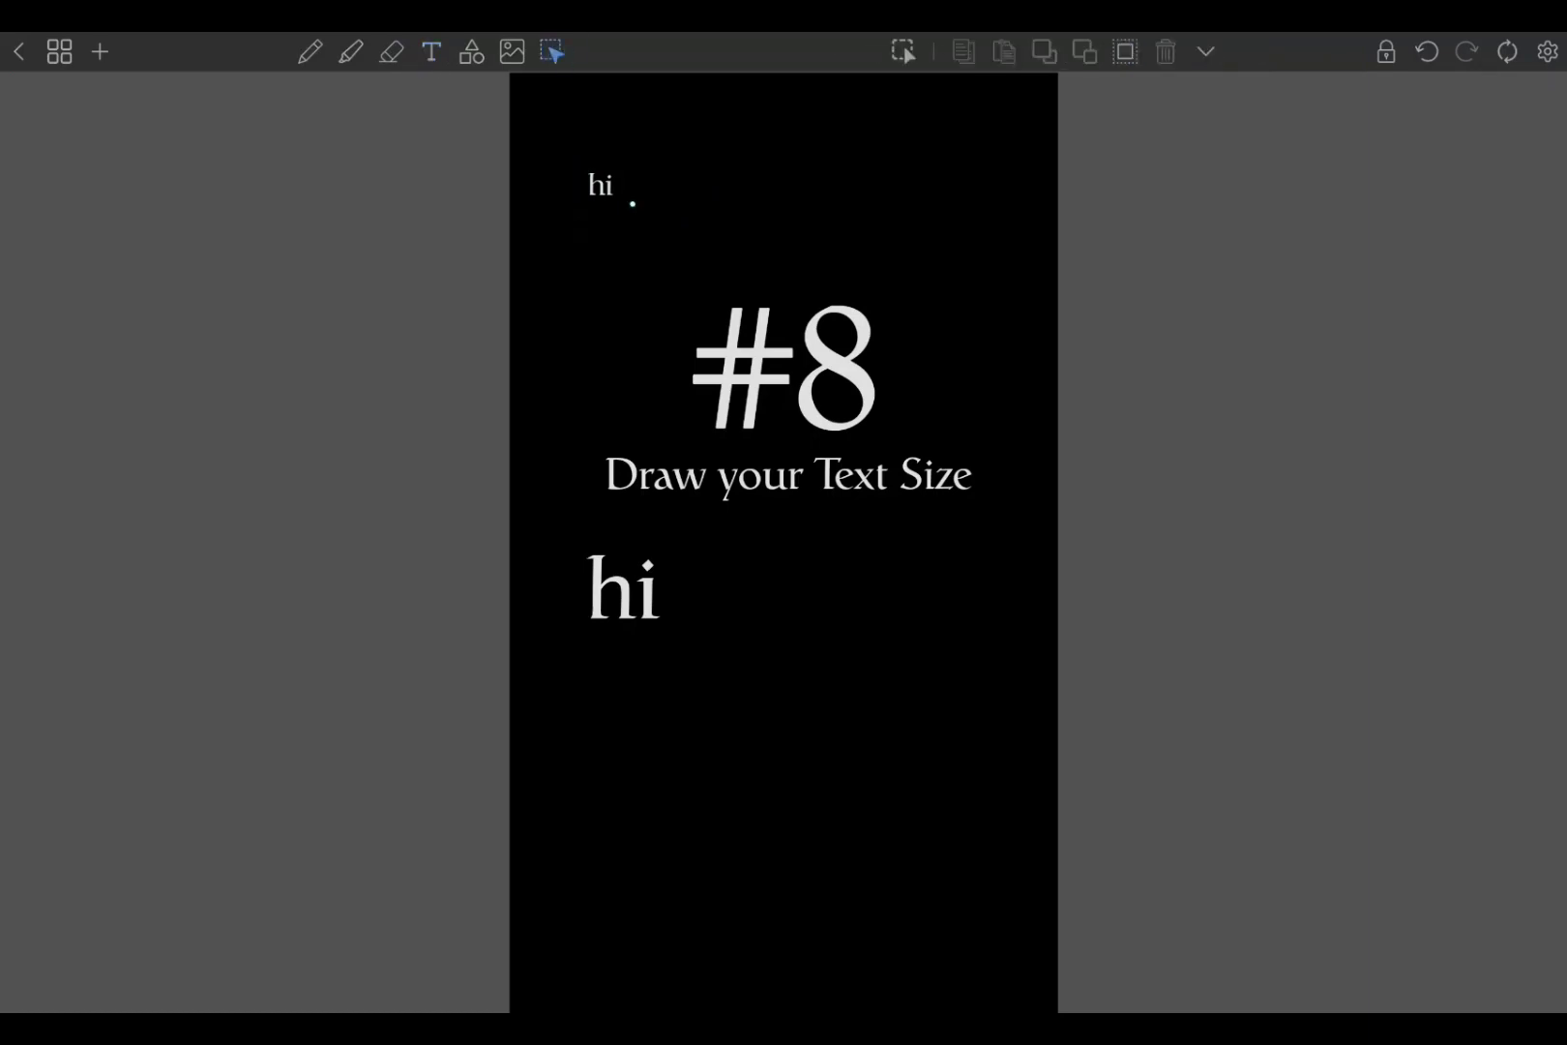
left_click(600, 185)
left_click(616, 590)
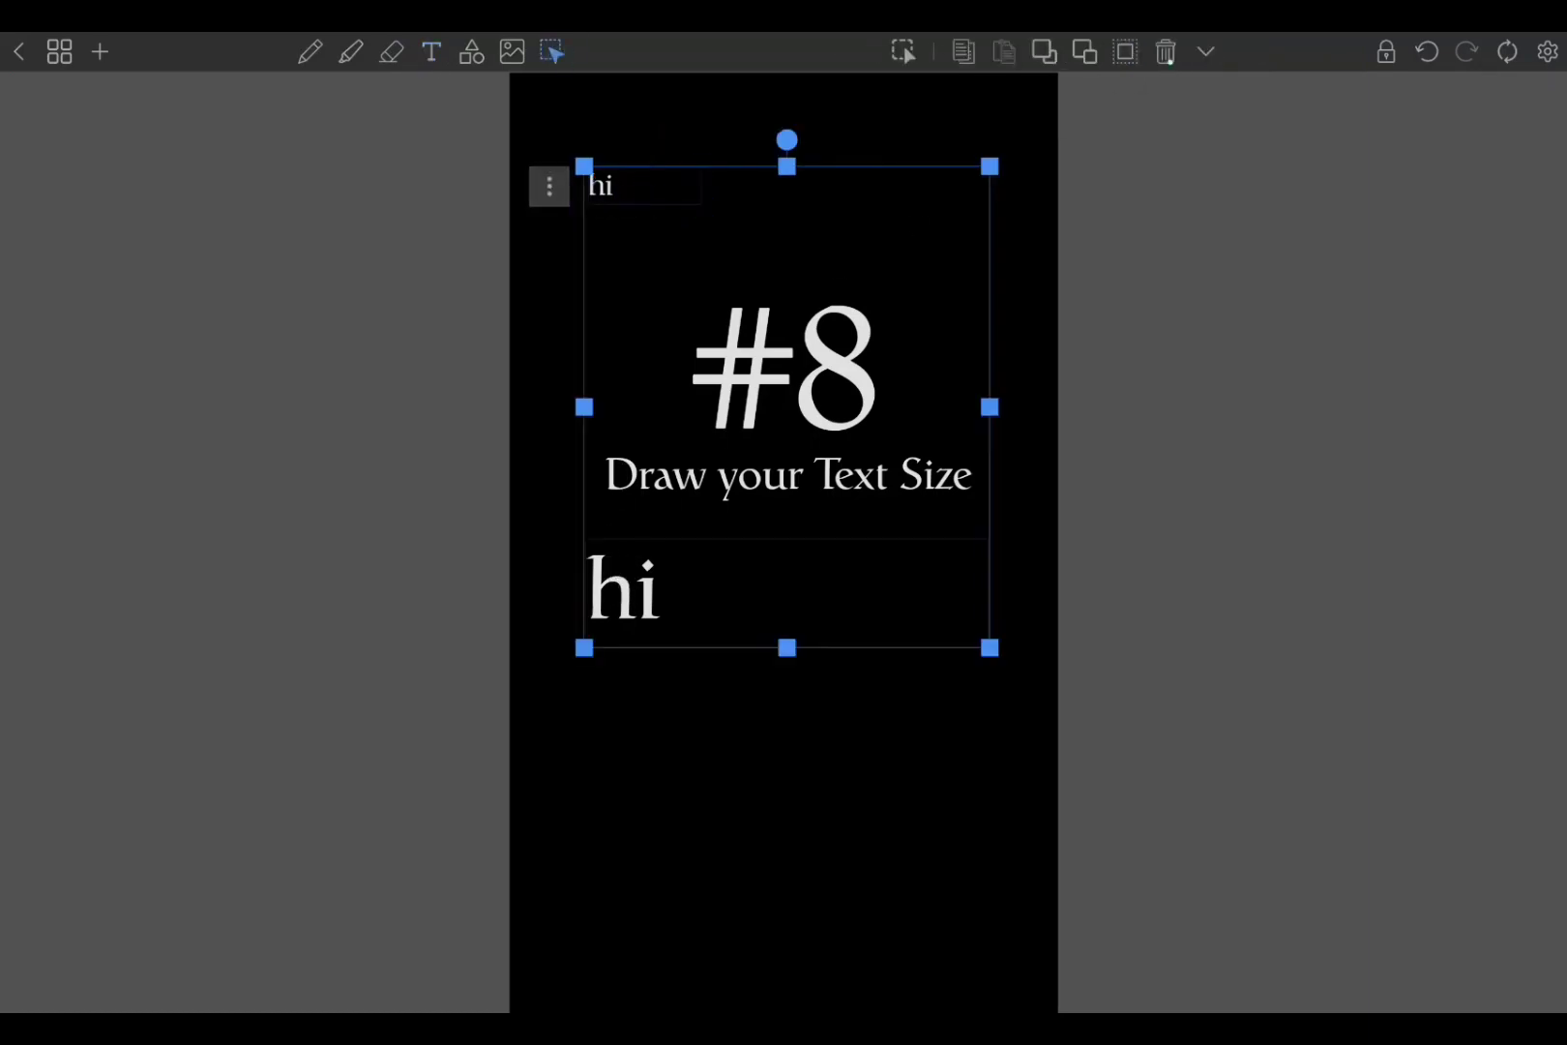
left_click(1165, 52)
left_click(431, 51)
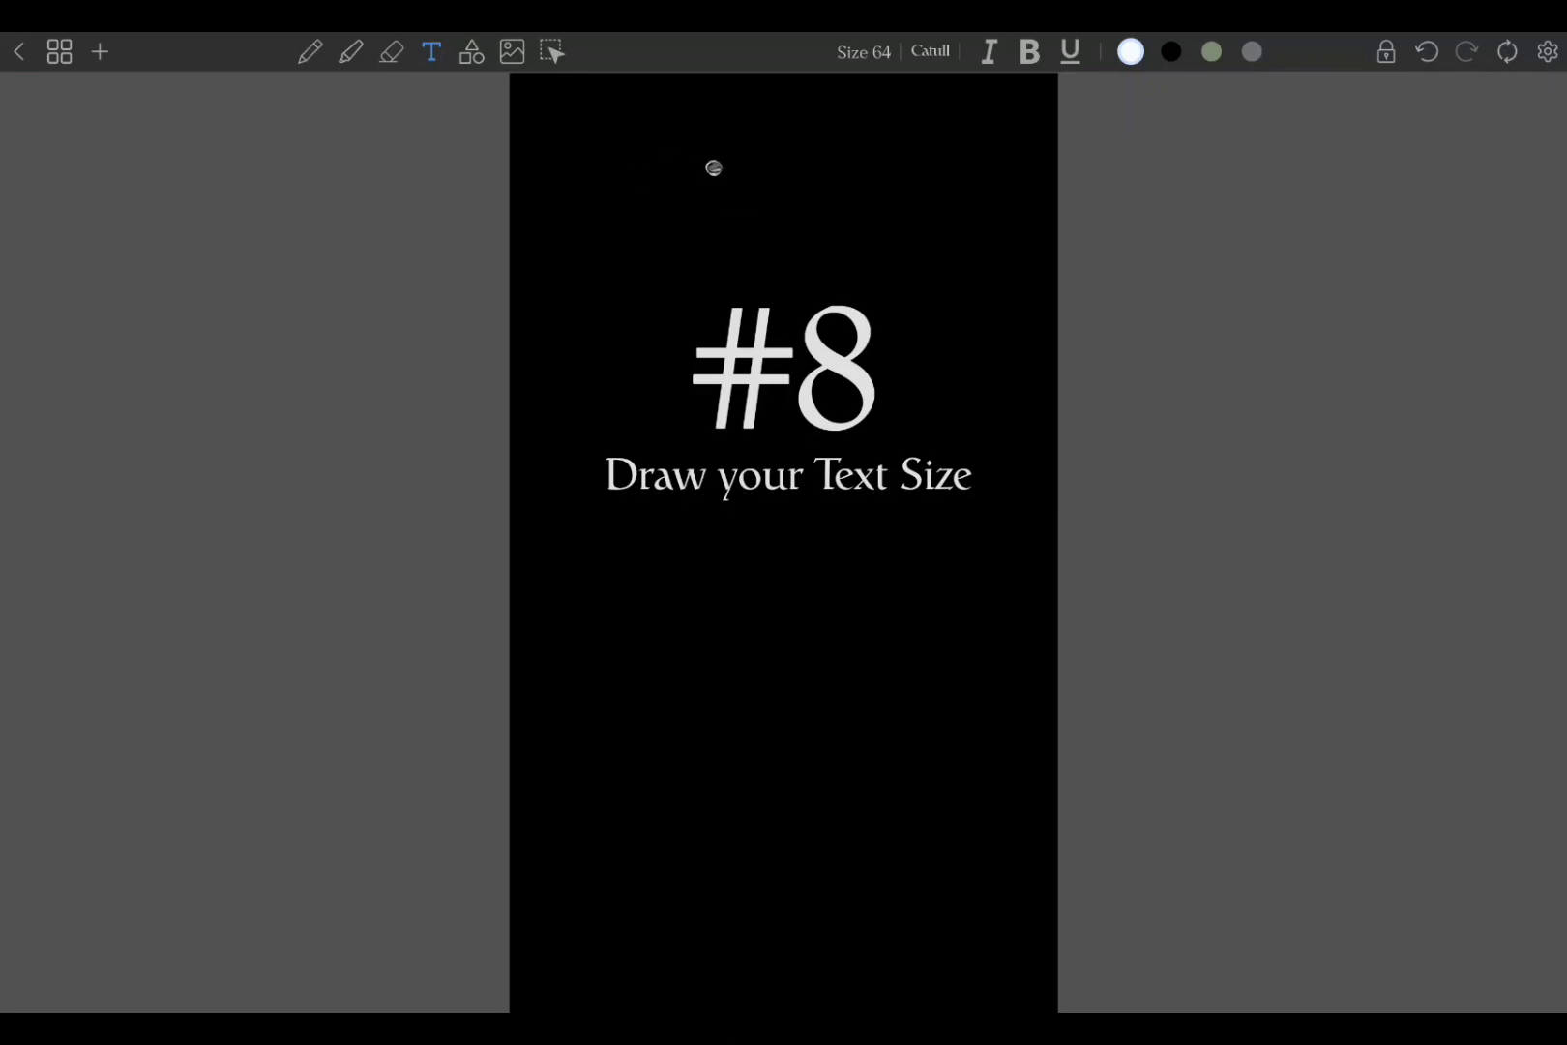
- Type 'then it will text wrap and keep on going' under the title and widen the box to three lines
left_click_drag(577, 561, 776, 624)
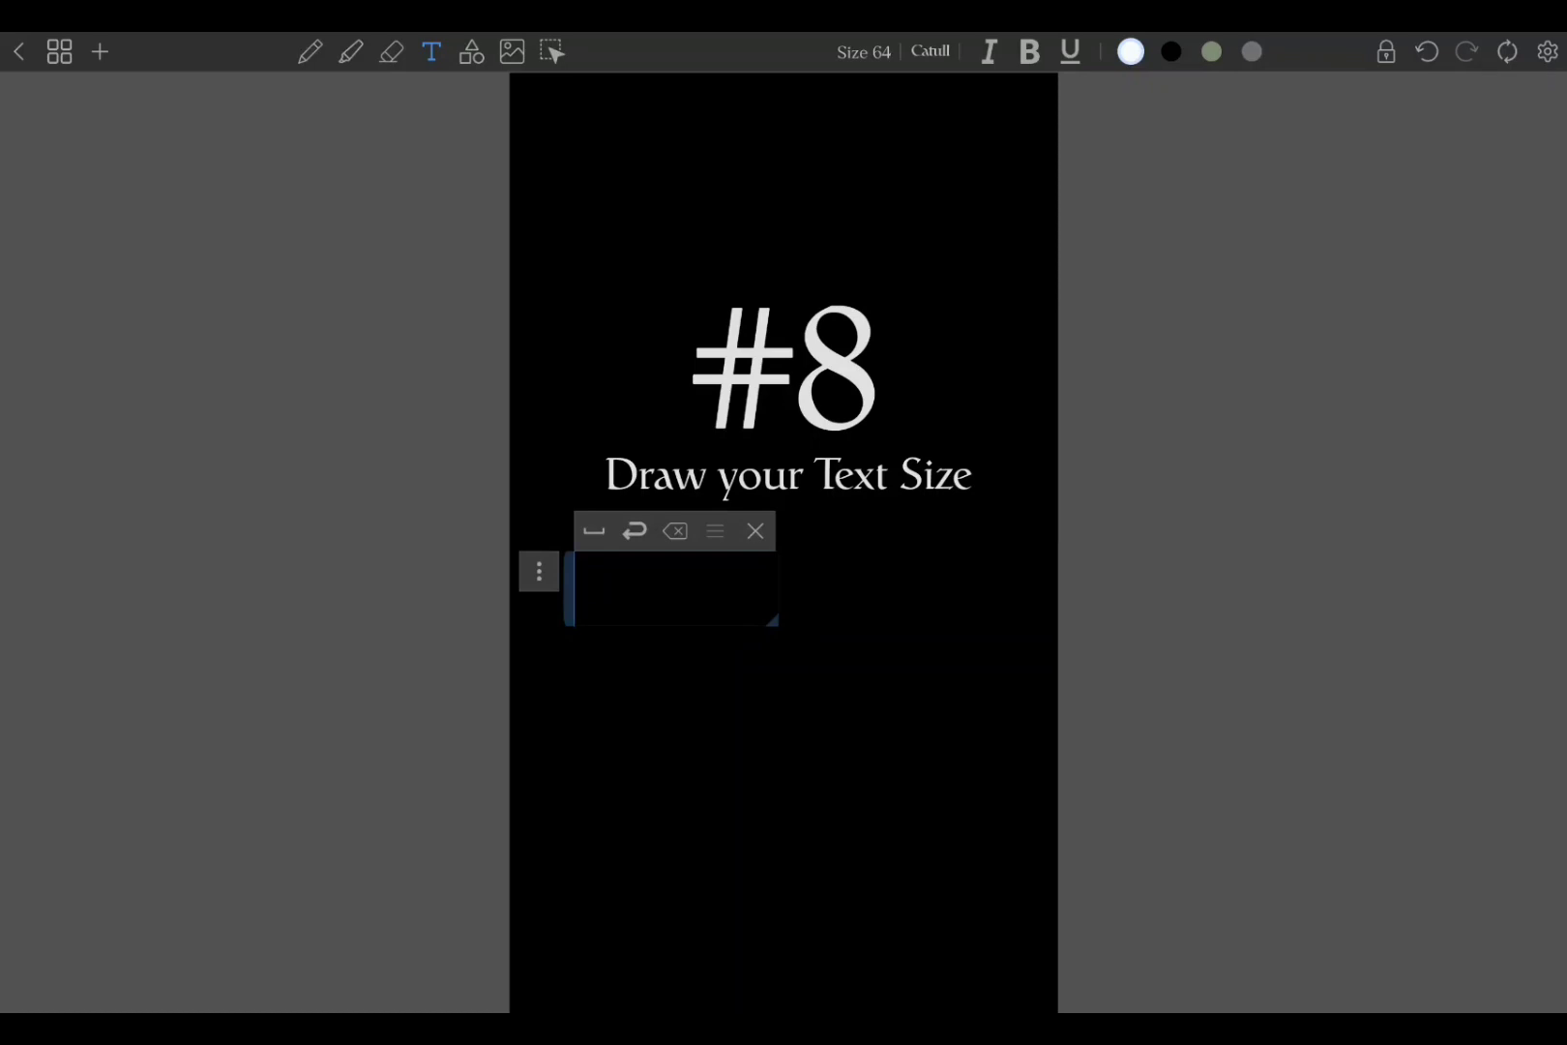
type("then it wil")
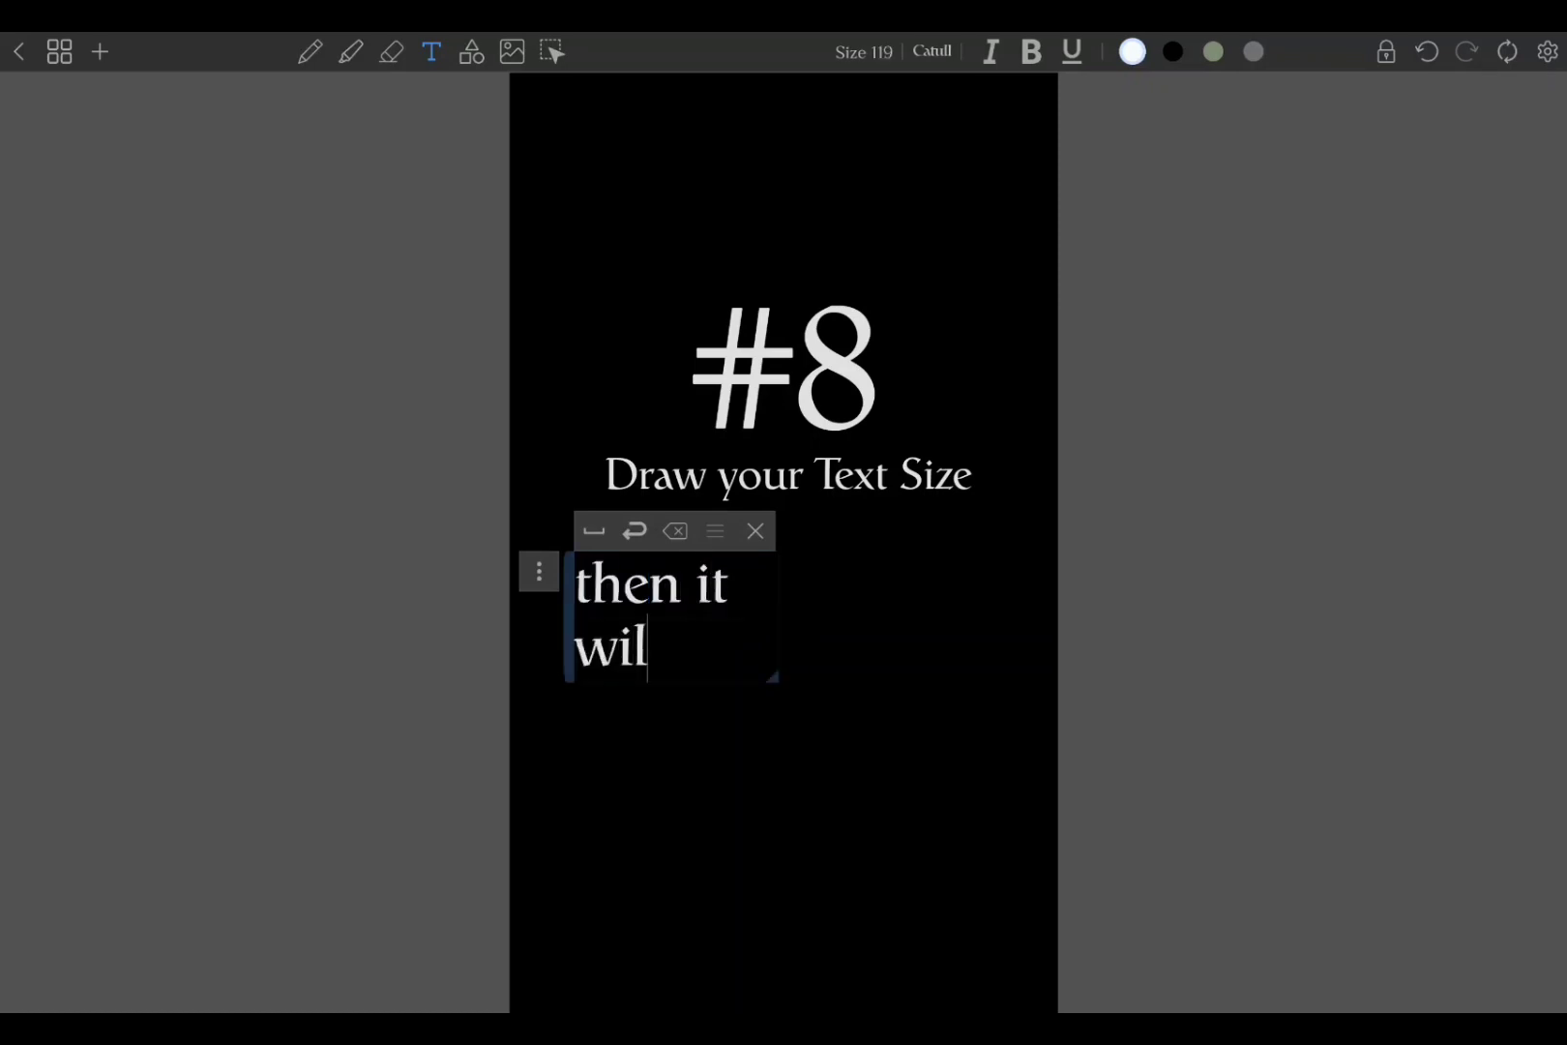
type("l text ")
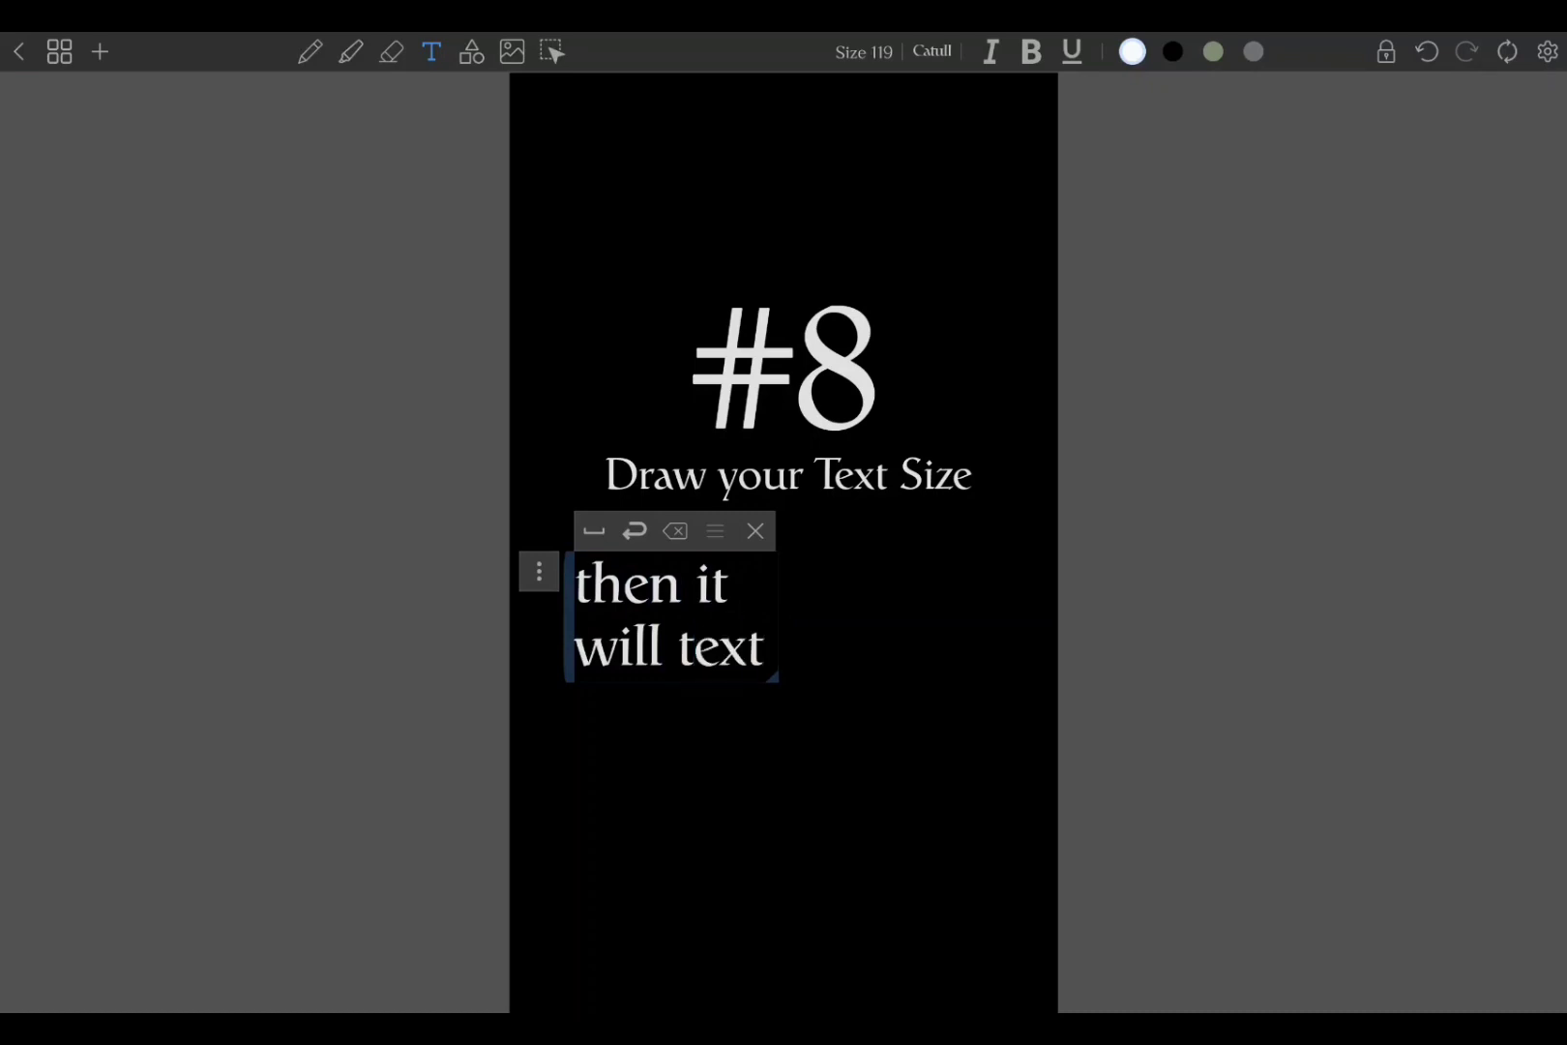
type("wrap and ke")
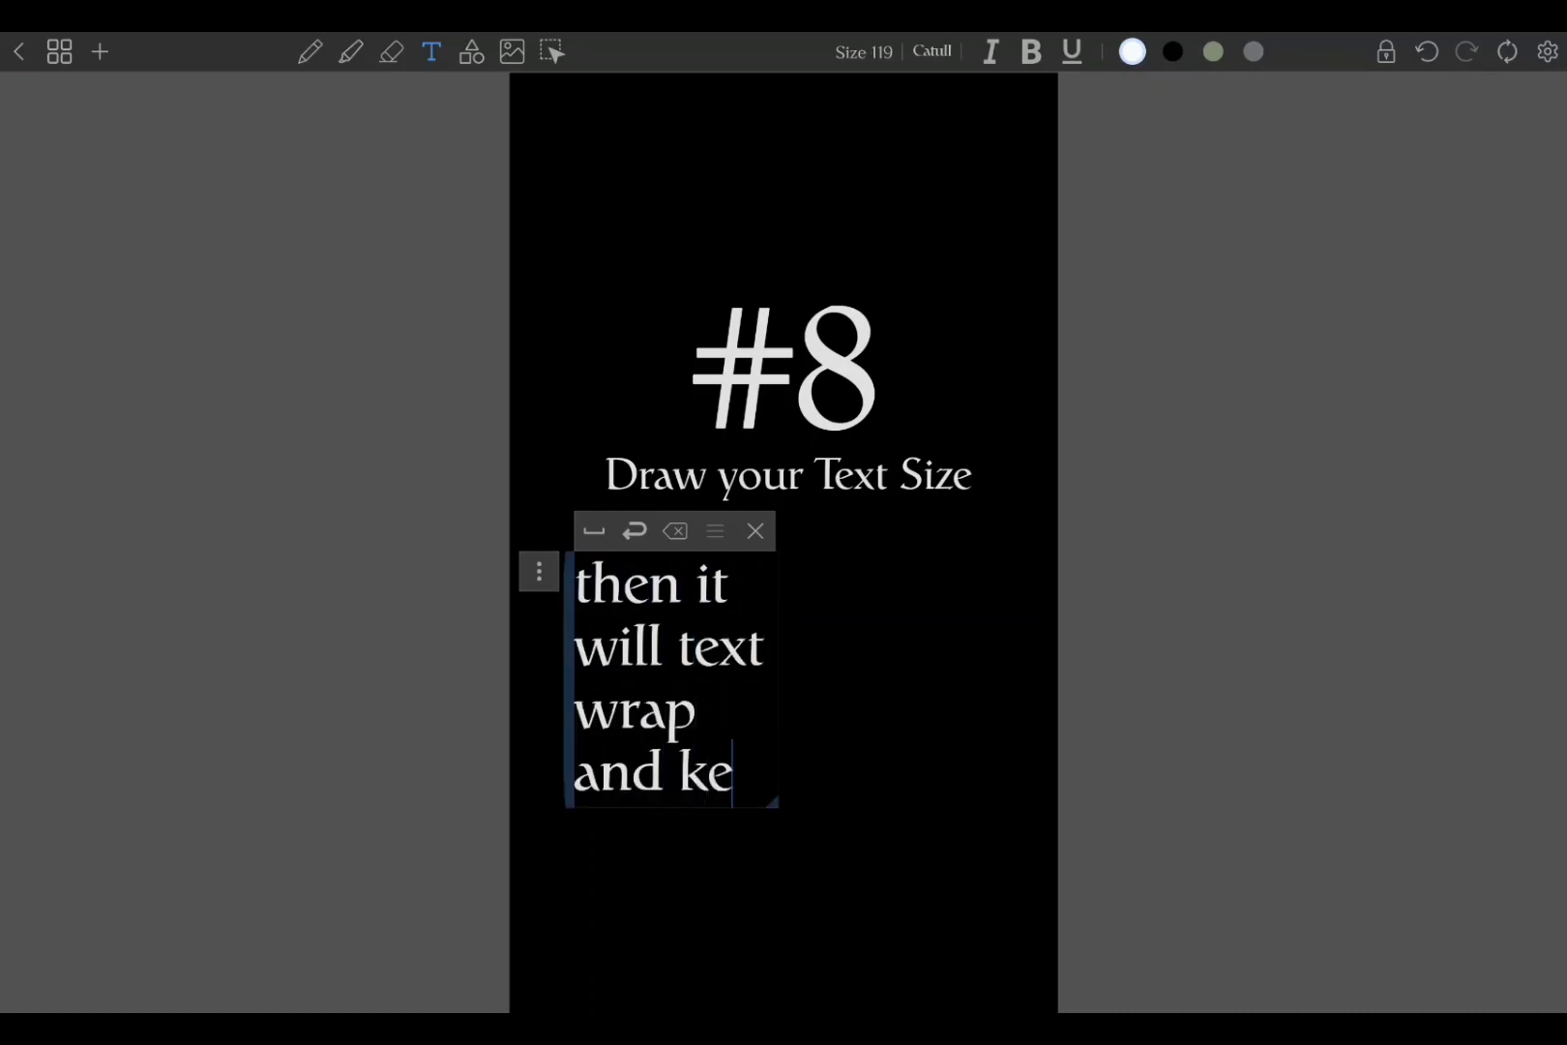
type("ep on g")
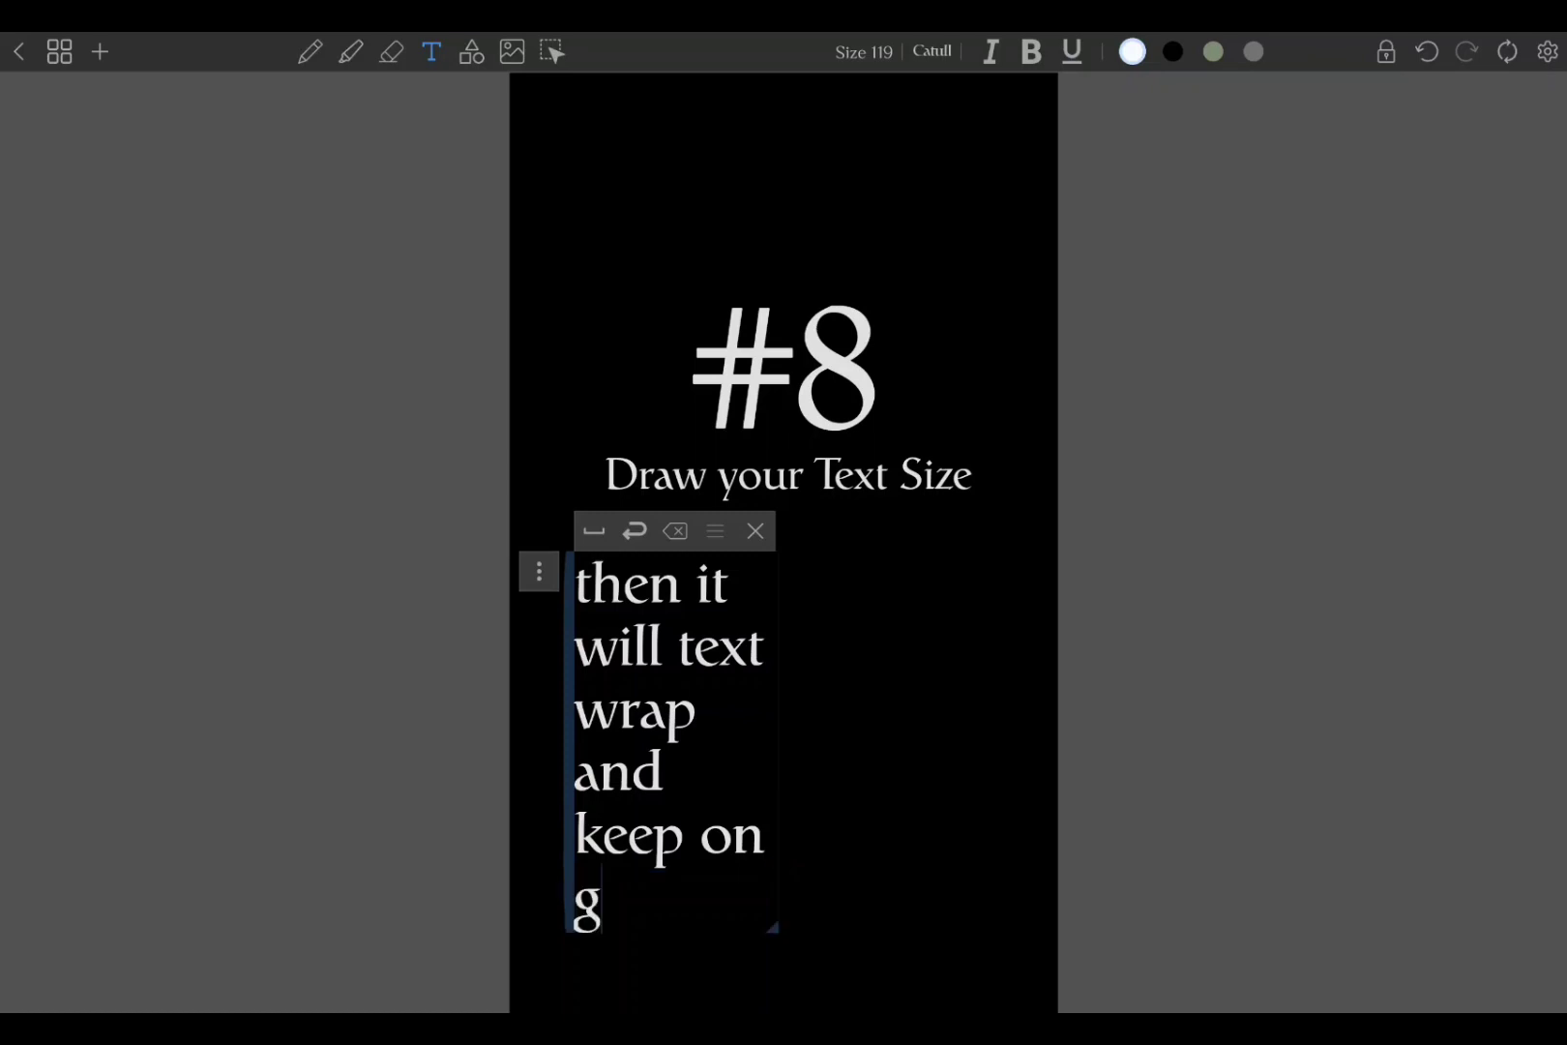
type("p")
key("BackSpace")
type("oing")
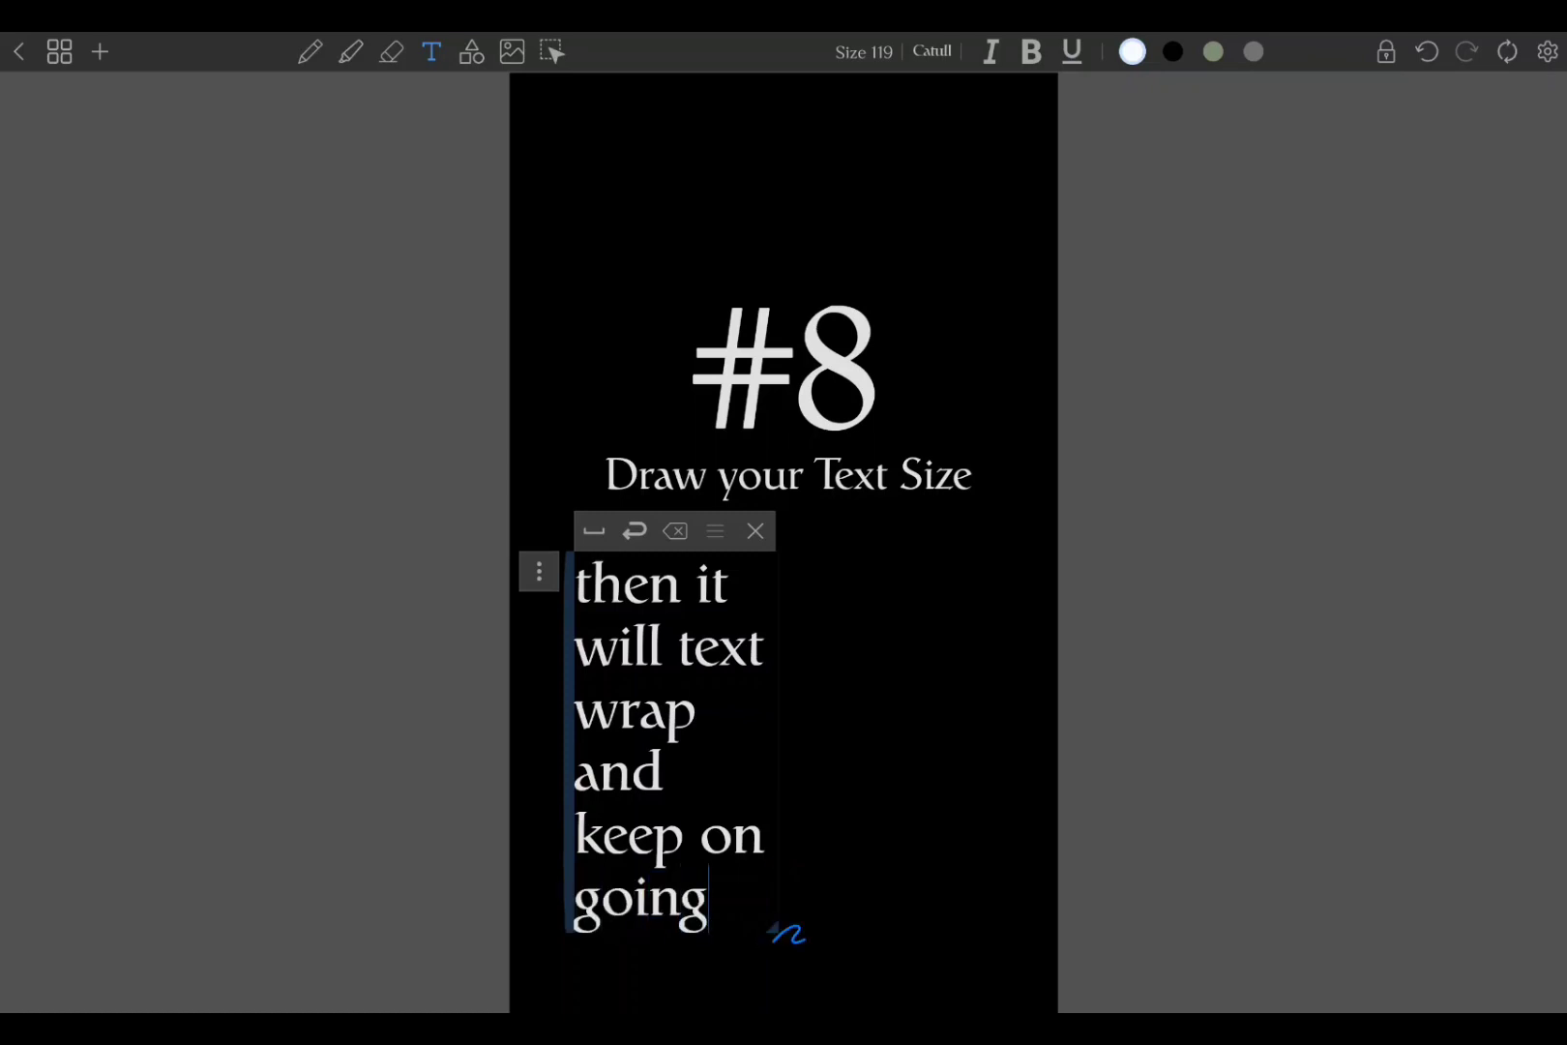
left_click_drag(781, 928, 811, 897)
left_click(768, 923)
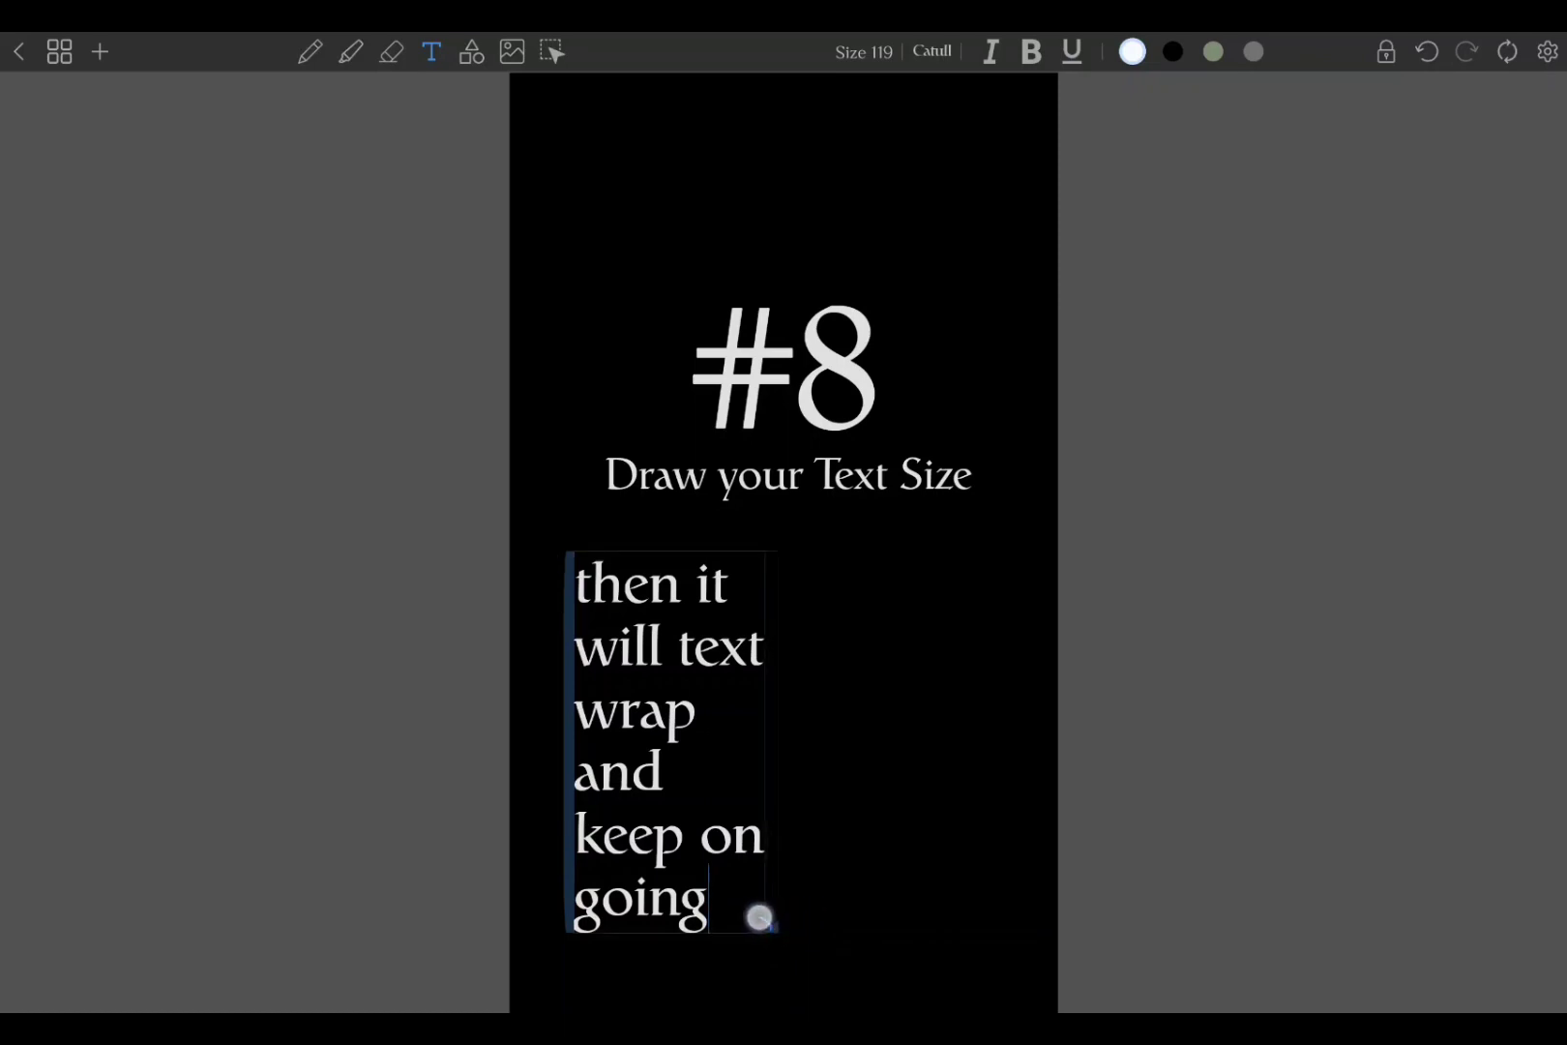
left_click_drag(768, 923, 1027, 818)
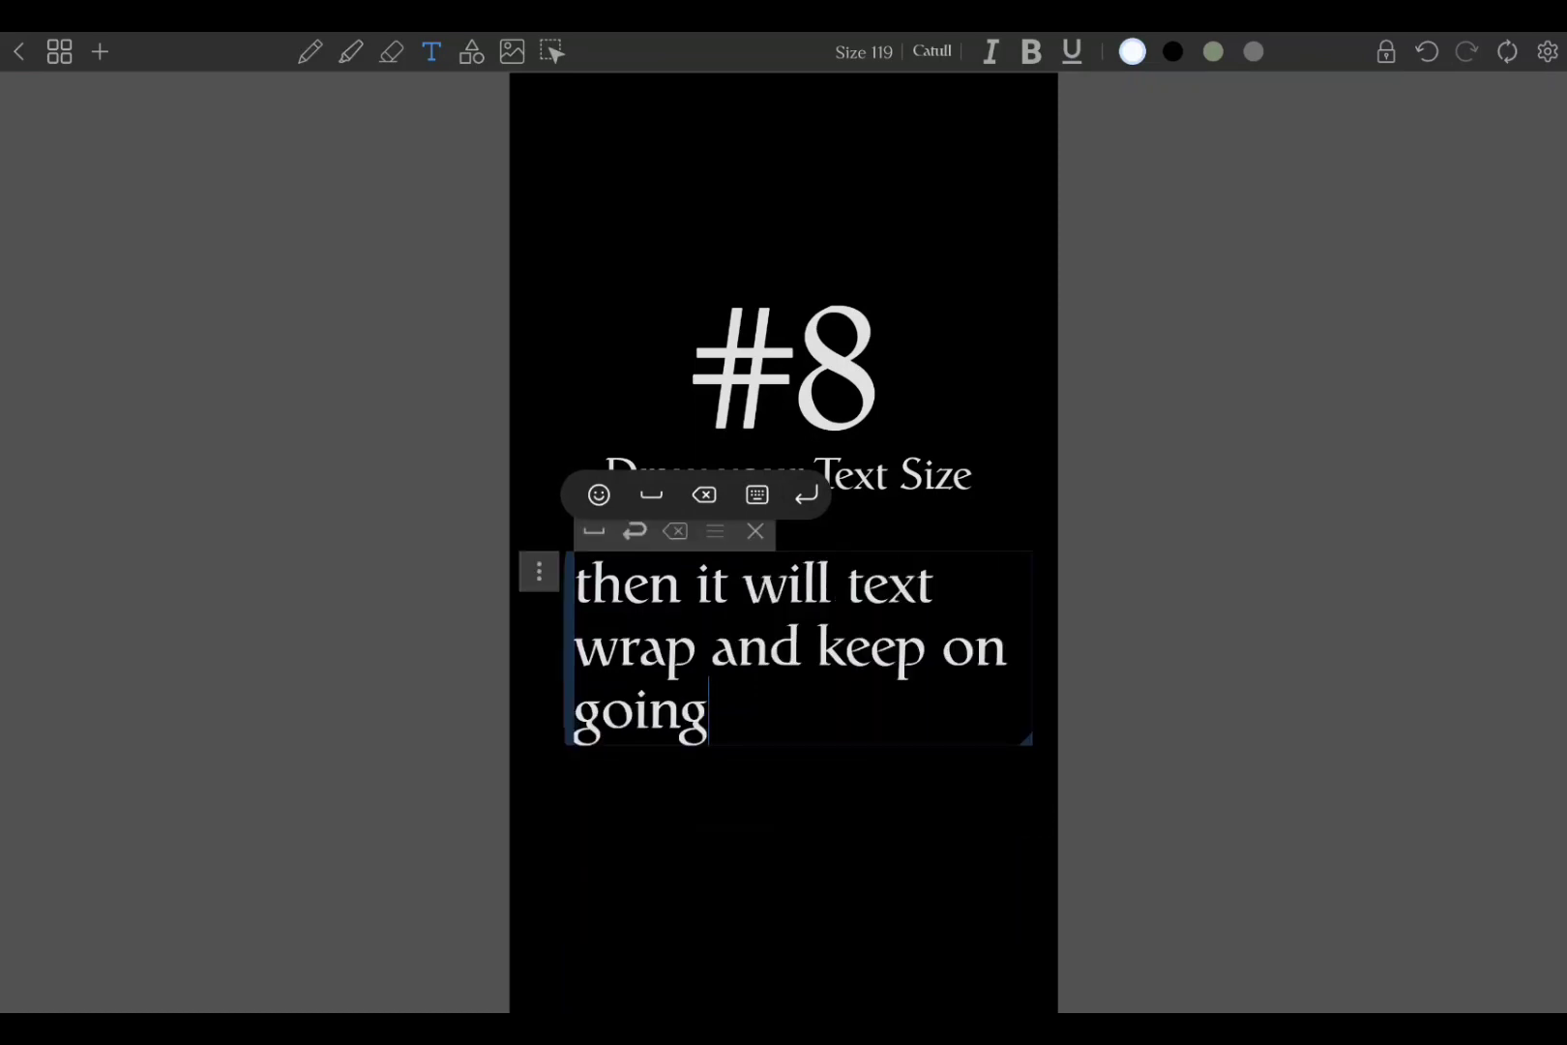
left_click_drag(1028, 745, 1024, 740)
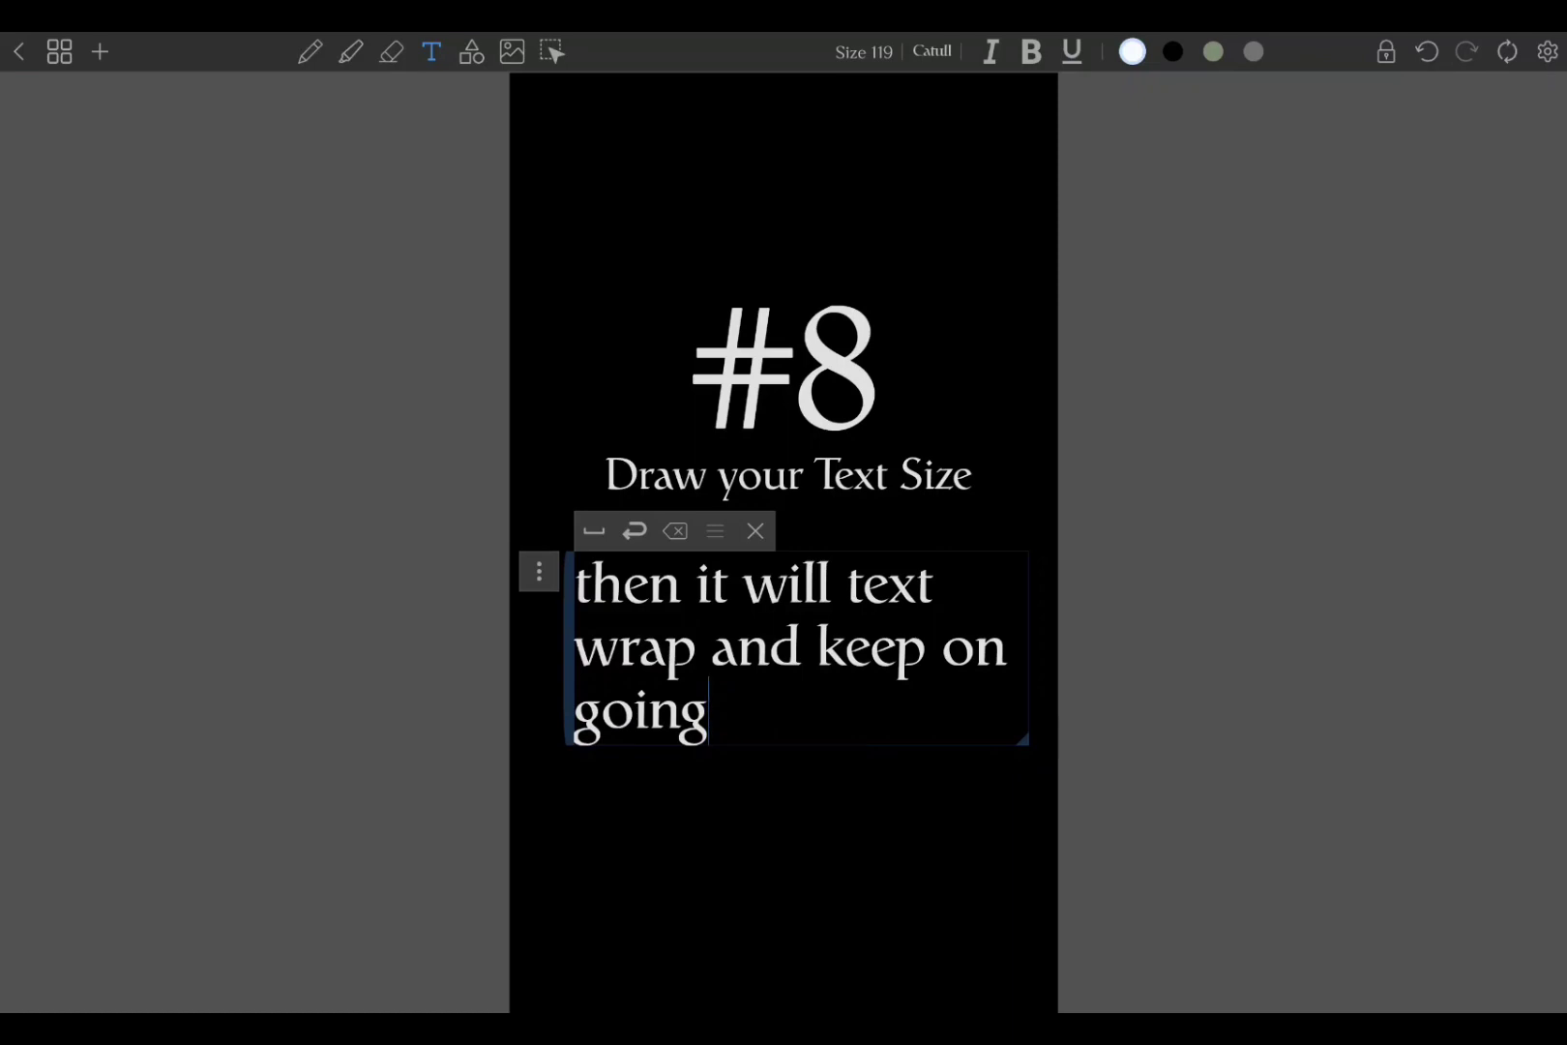
left_click(429, 51)
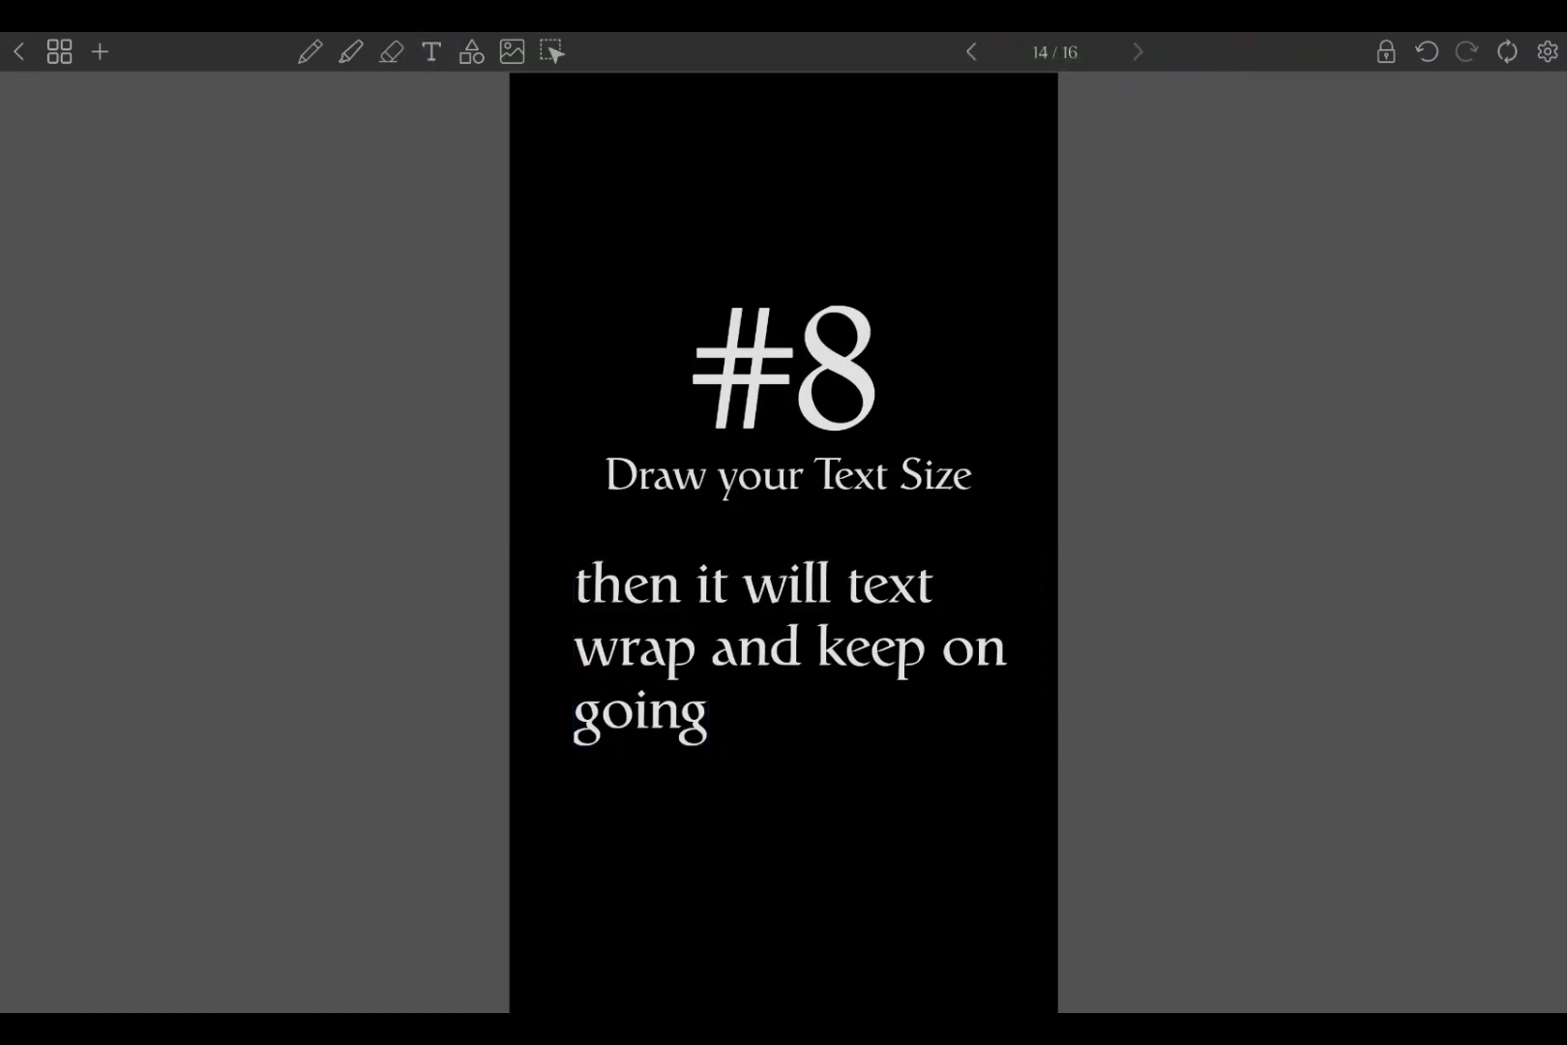
- Turn to the #9 page, open the sticker collection, and show the add-category options
left_click(1507, 51)
left_click(1240, 726)
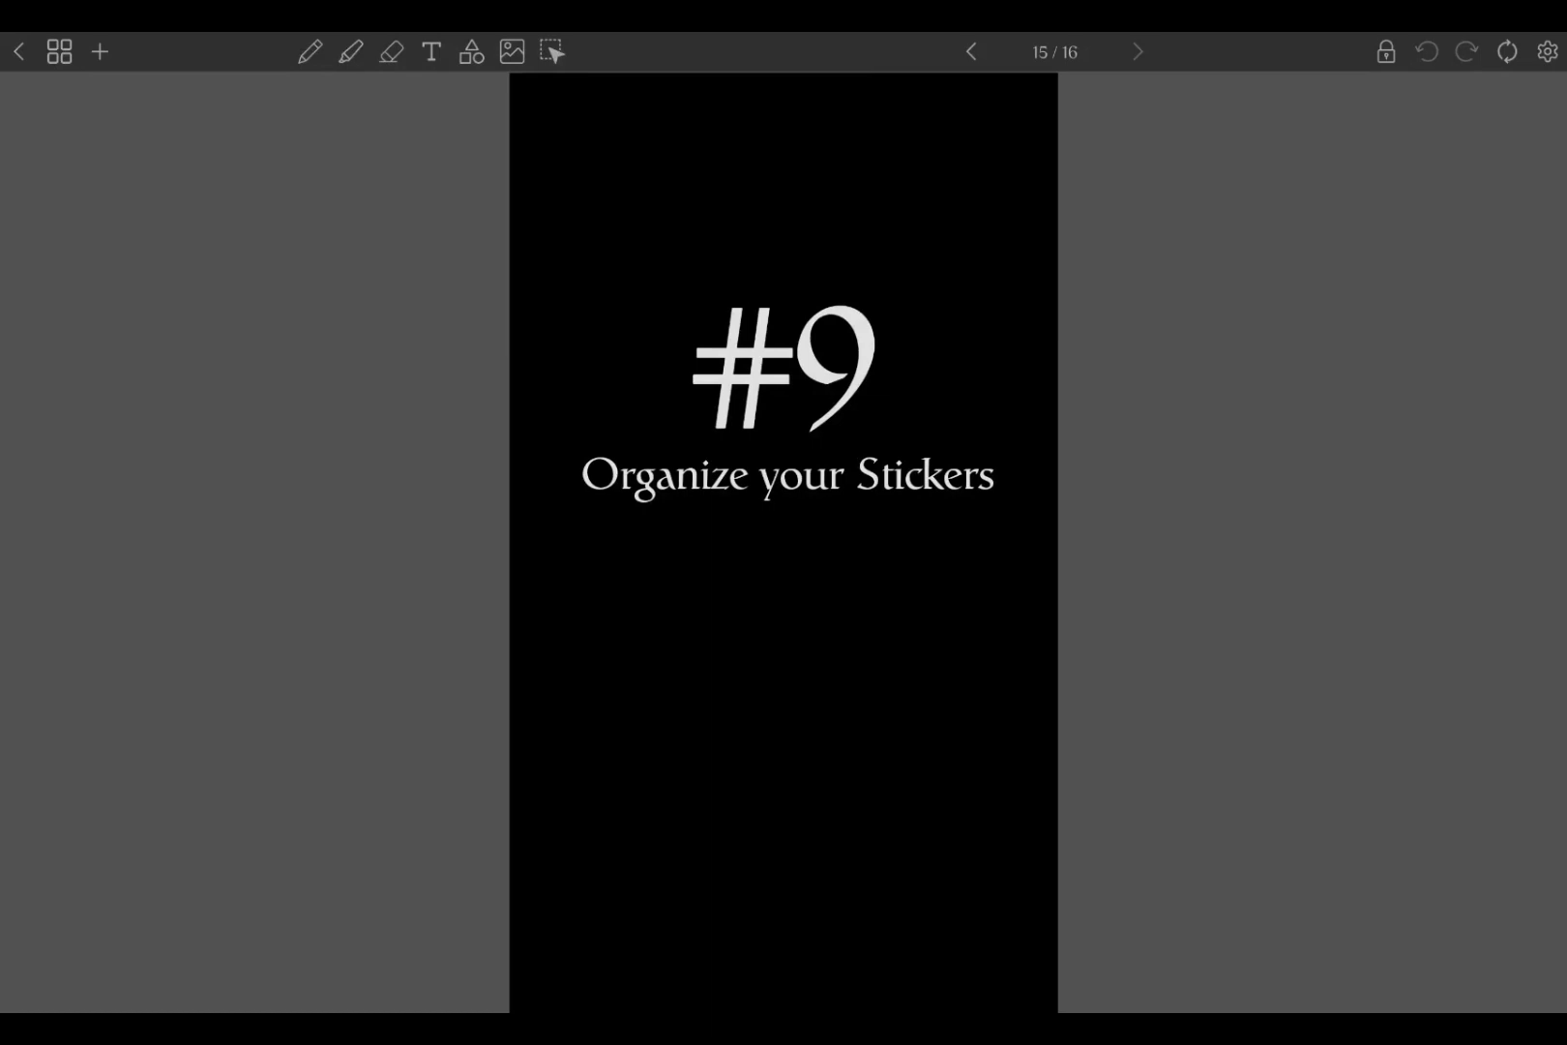
left_click(513, 52)
left_click(983, 52)
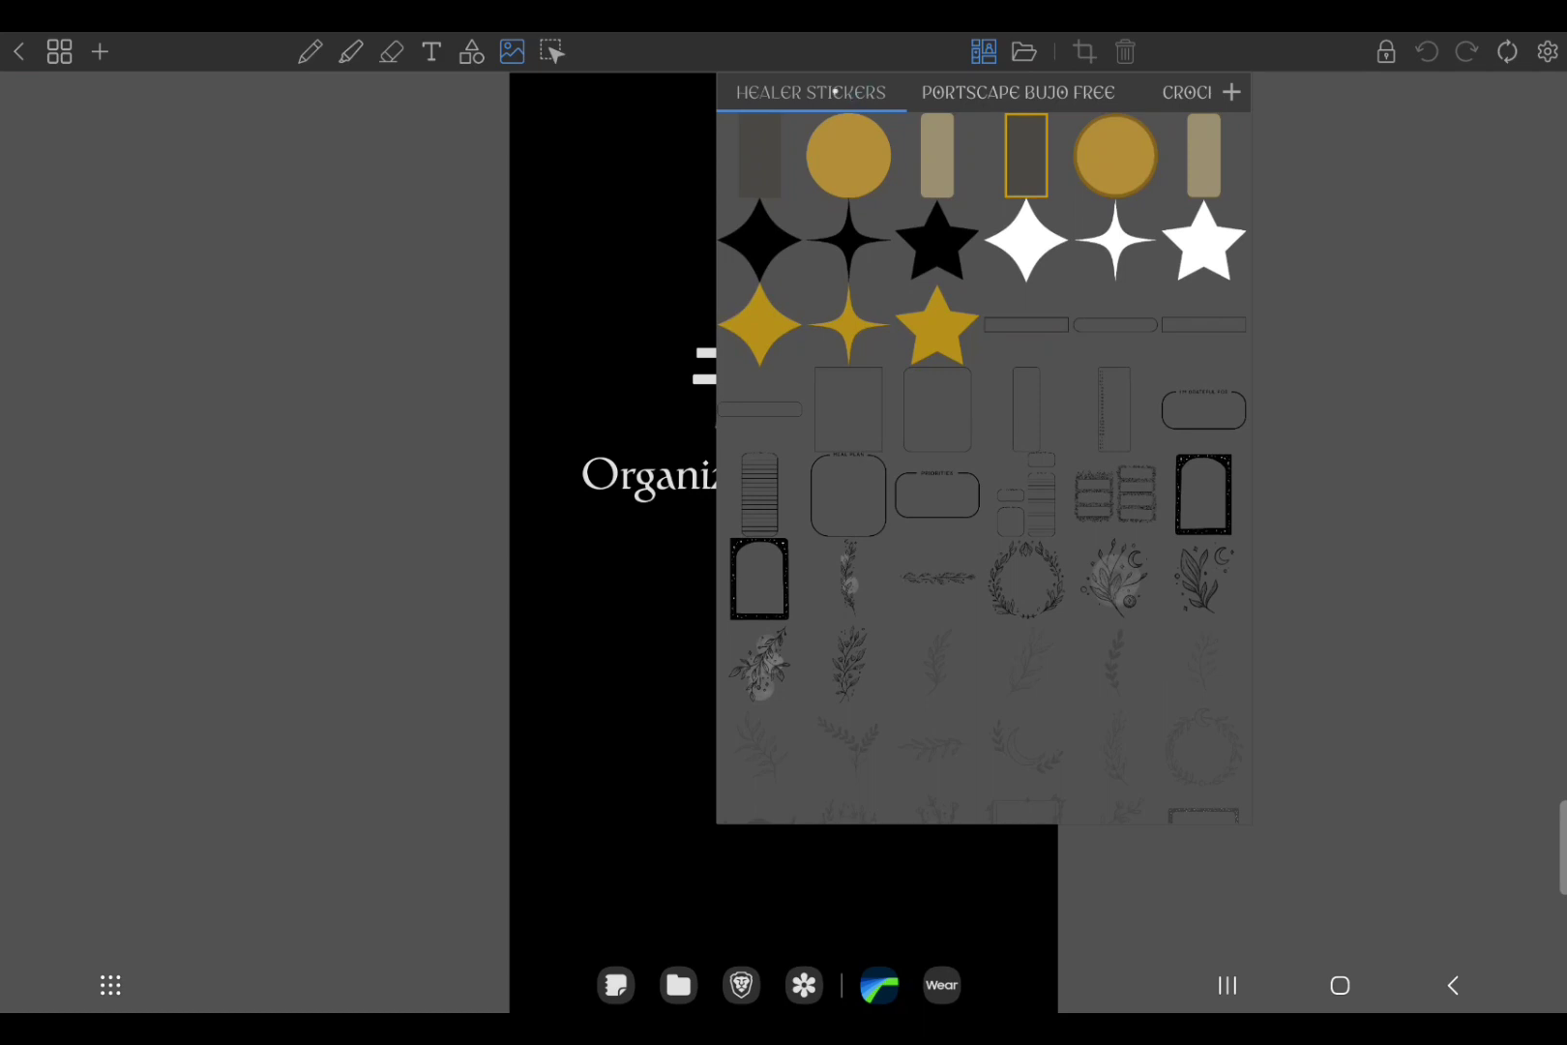
left_click_drag(1232, 95, 1189, 77)
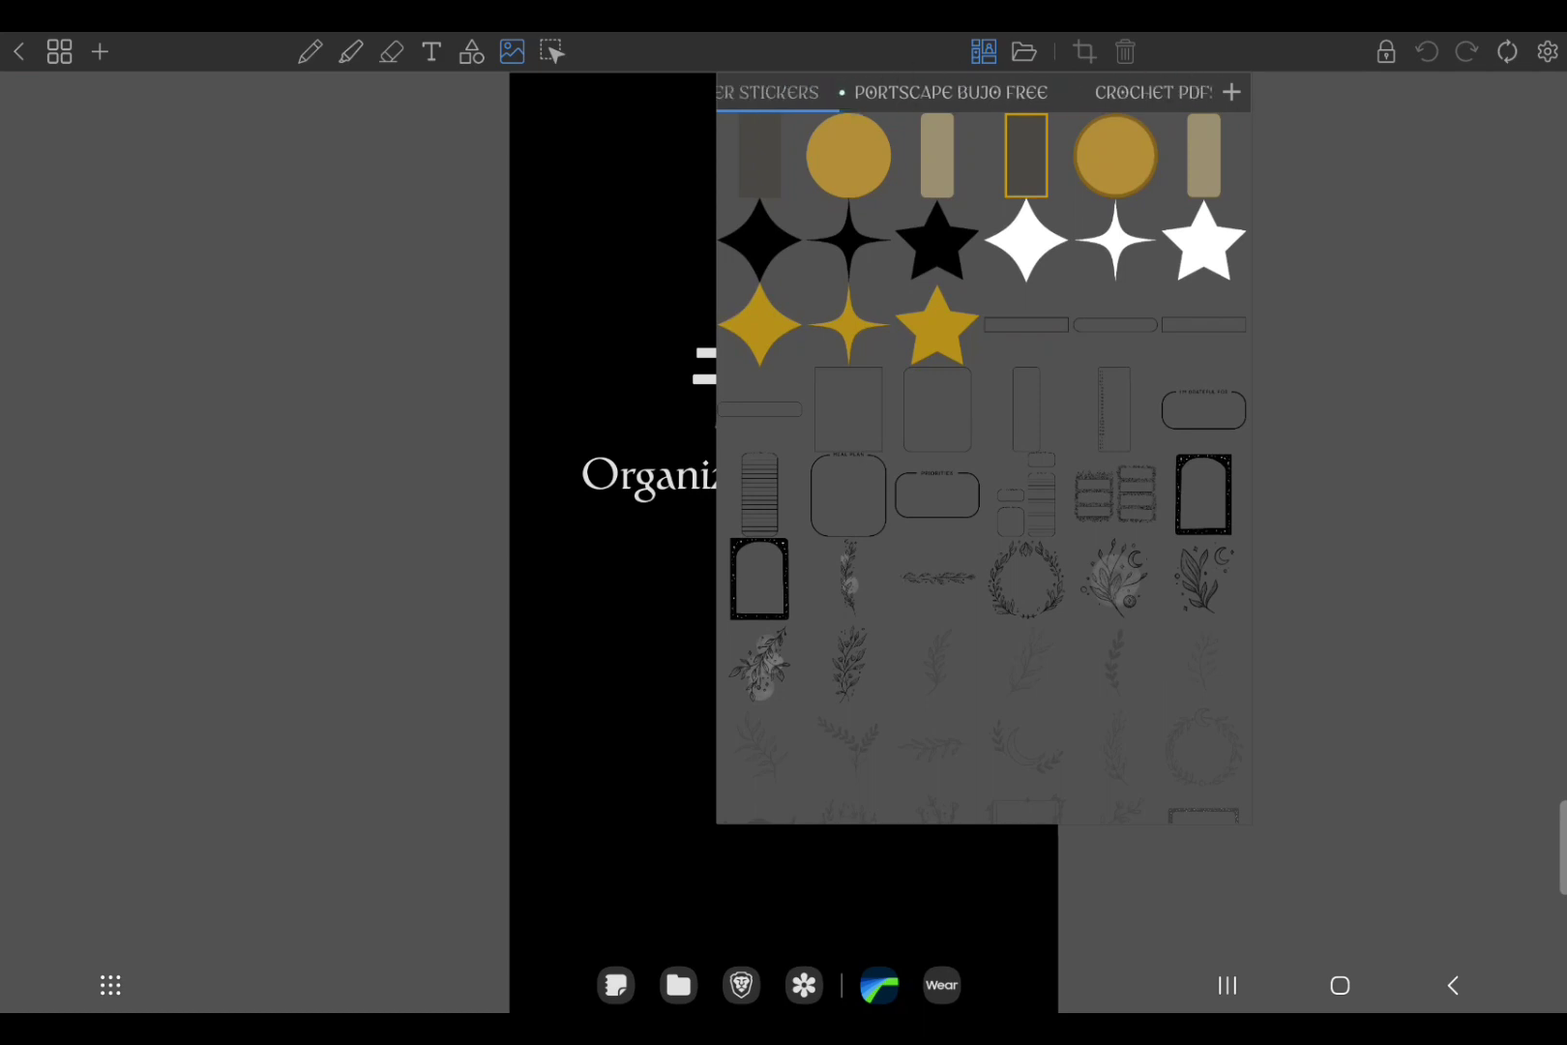
left_click(1226, 92)
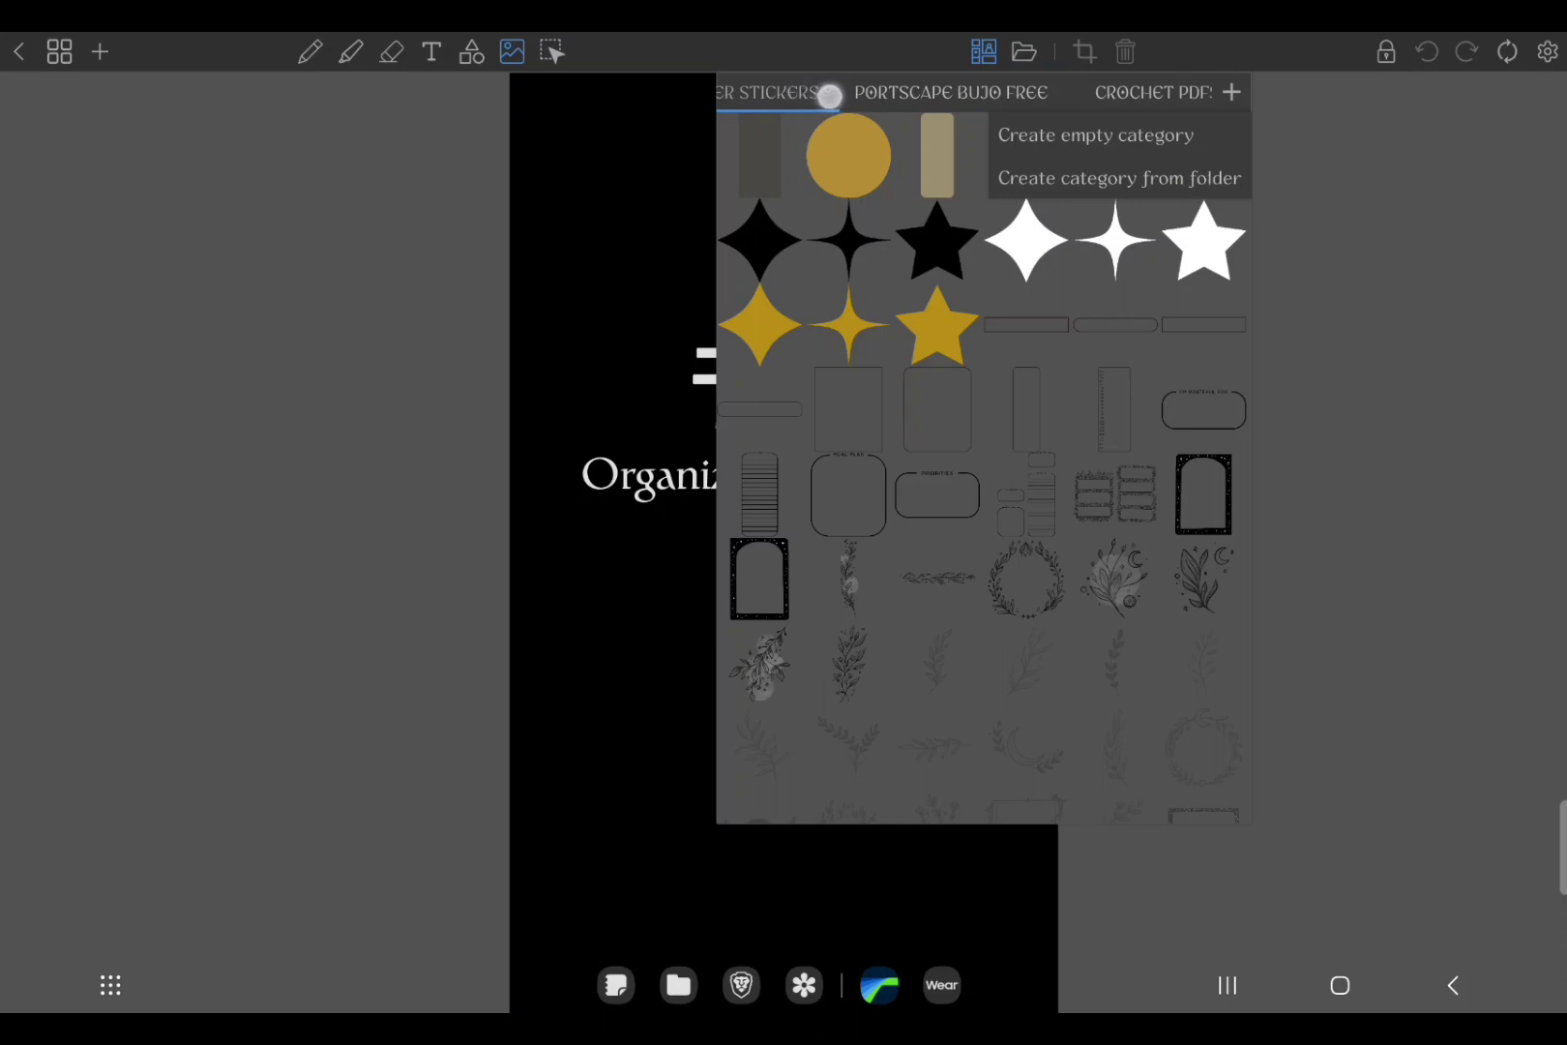
left_click_drag(798, 95, 870, 95)
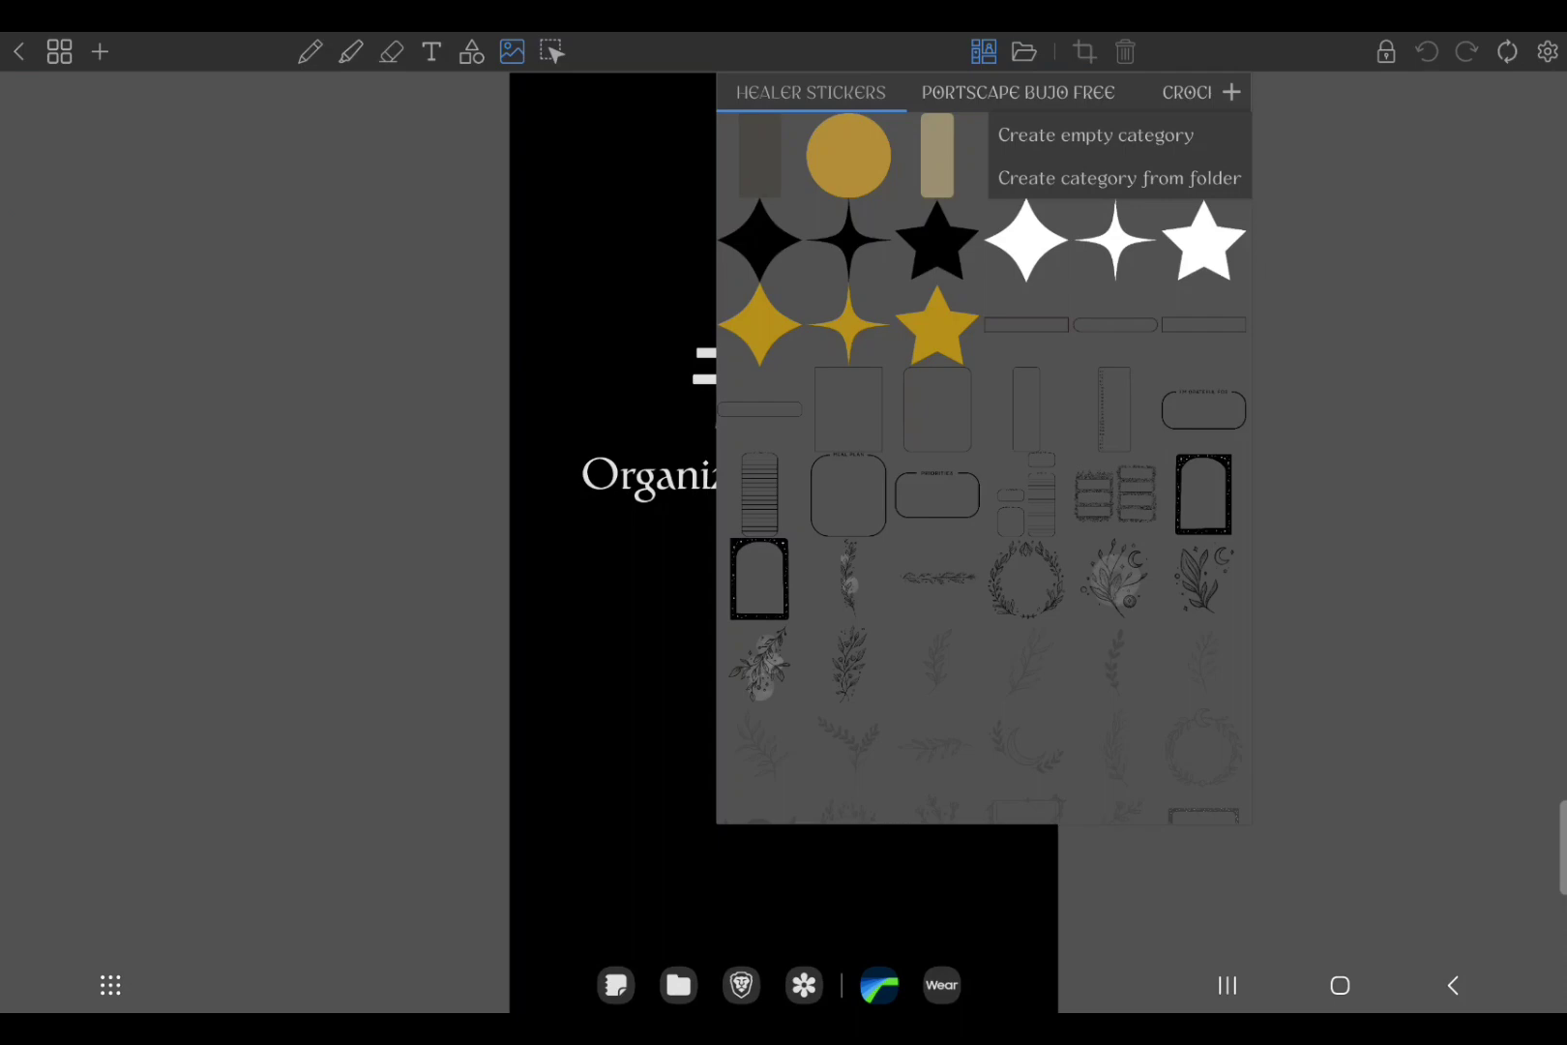
scroll(998, 580, "down", 10)
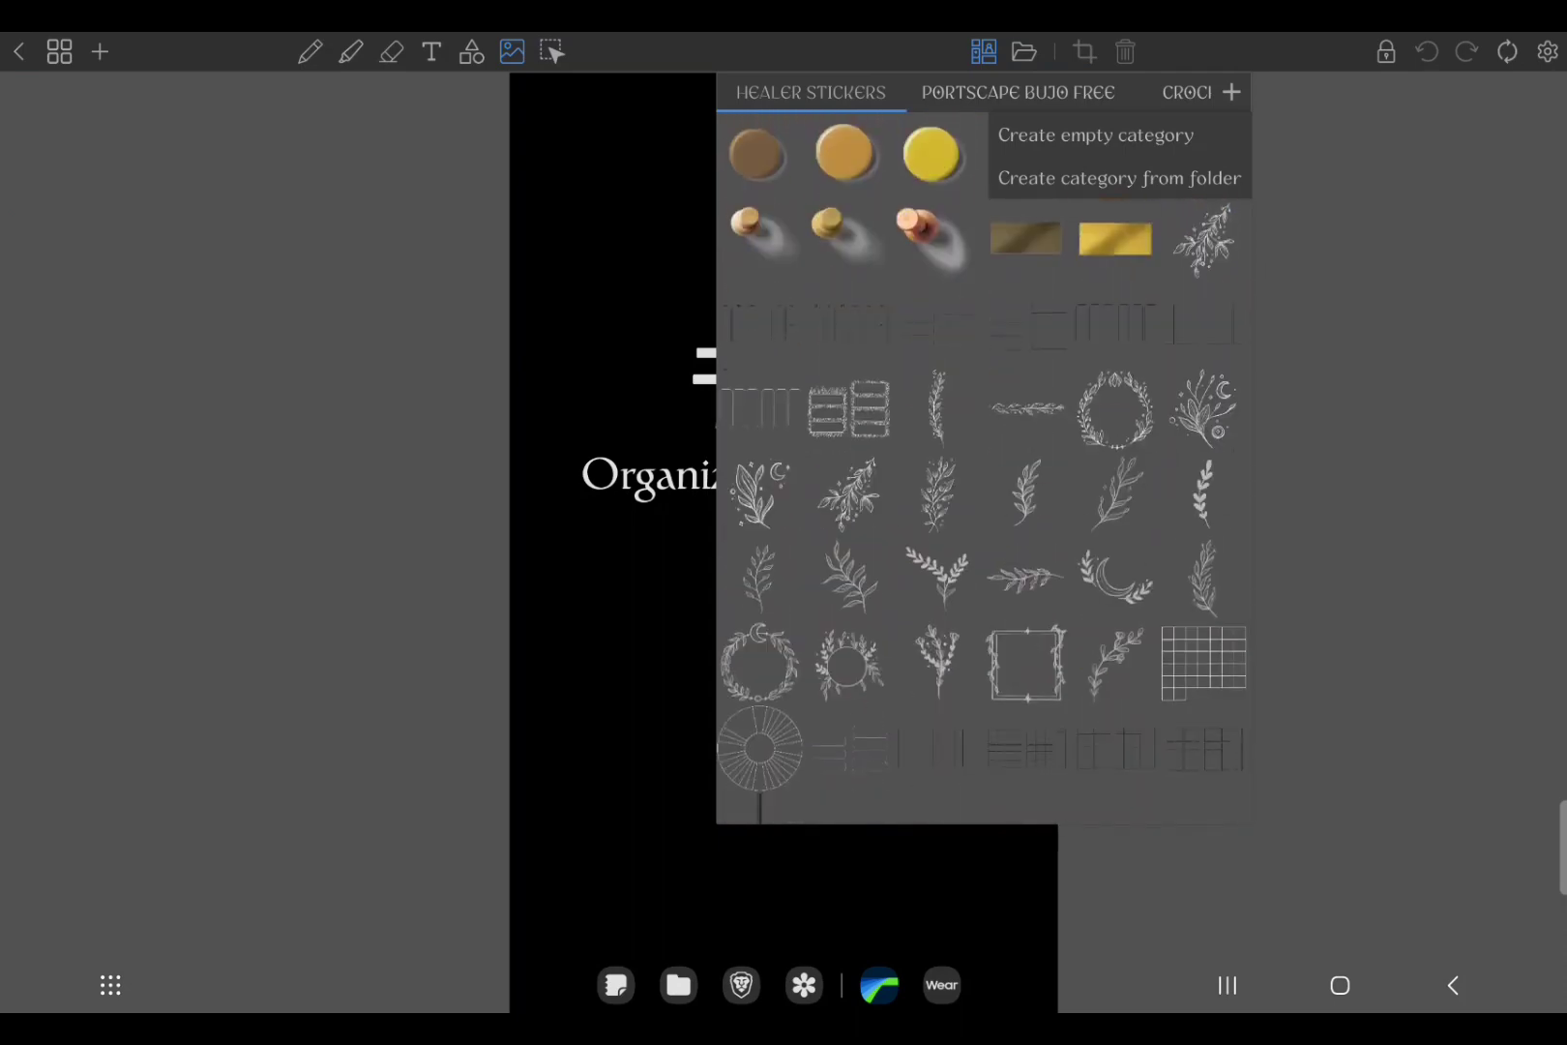
scroll(950, 315, "up", 10)
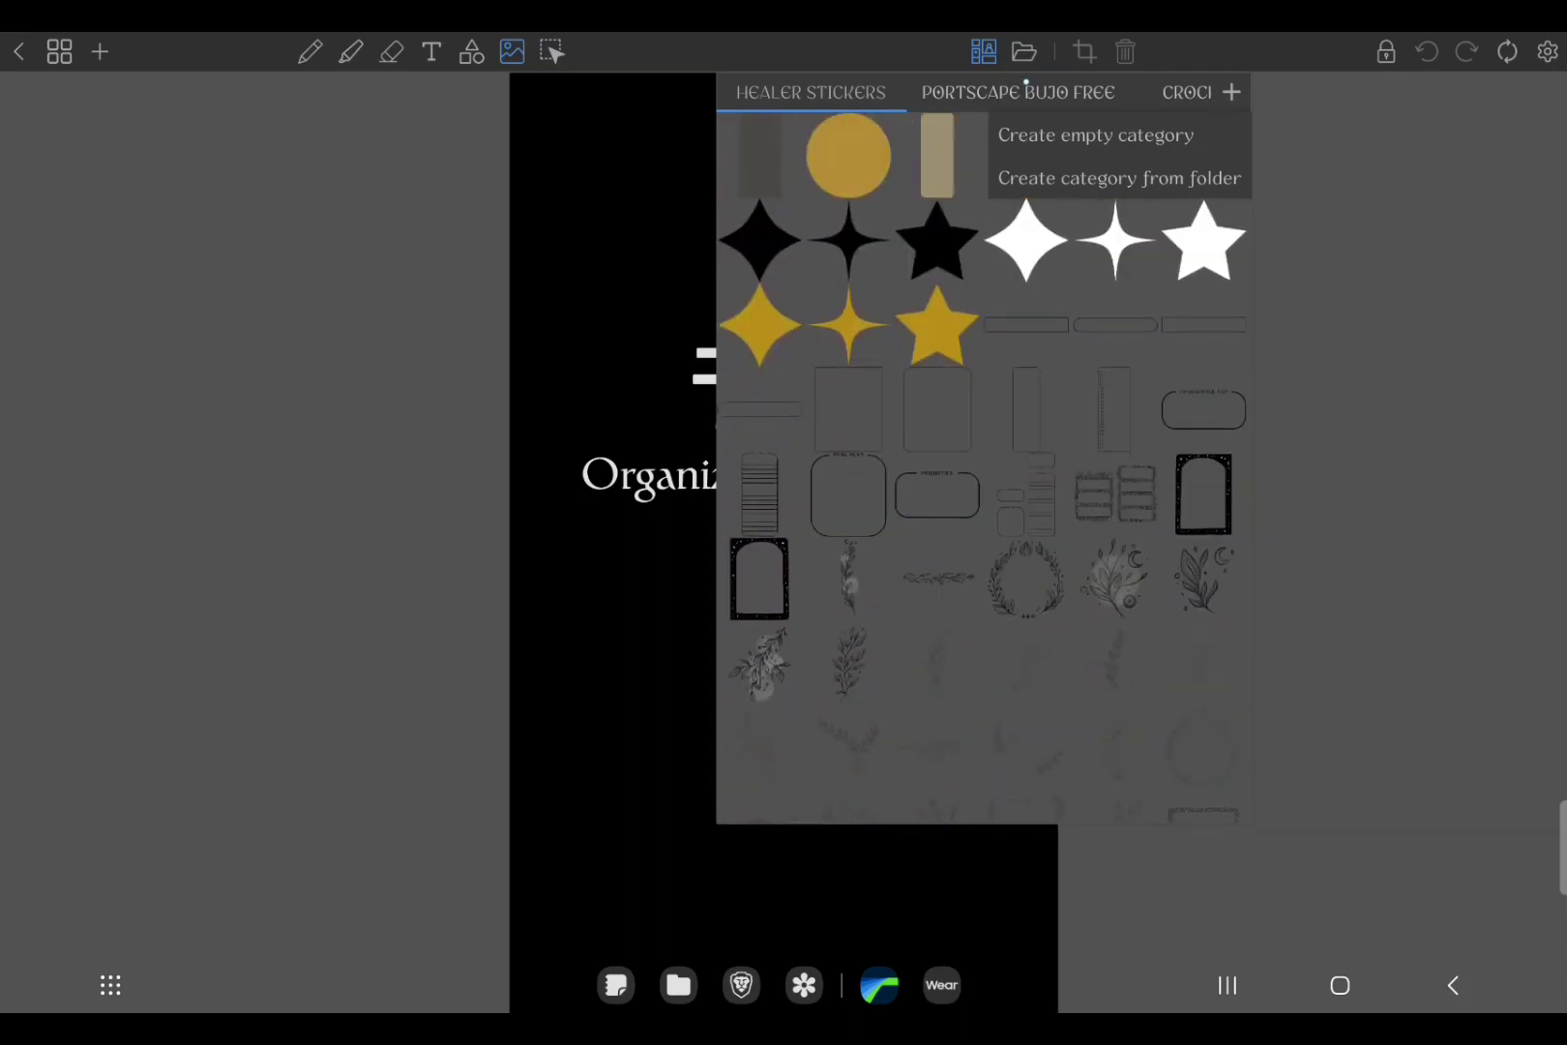
scroll(881, 106, "right", 2)
scroll(880, 106, "right", 3)
scroll(881, 106, "left", 5)
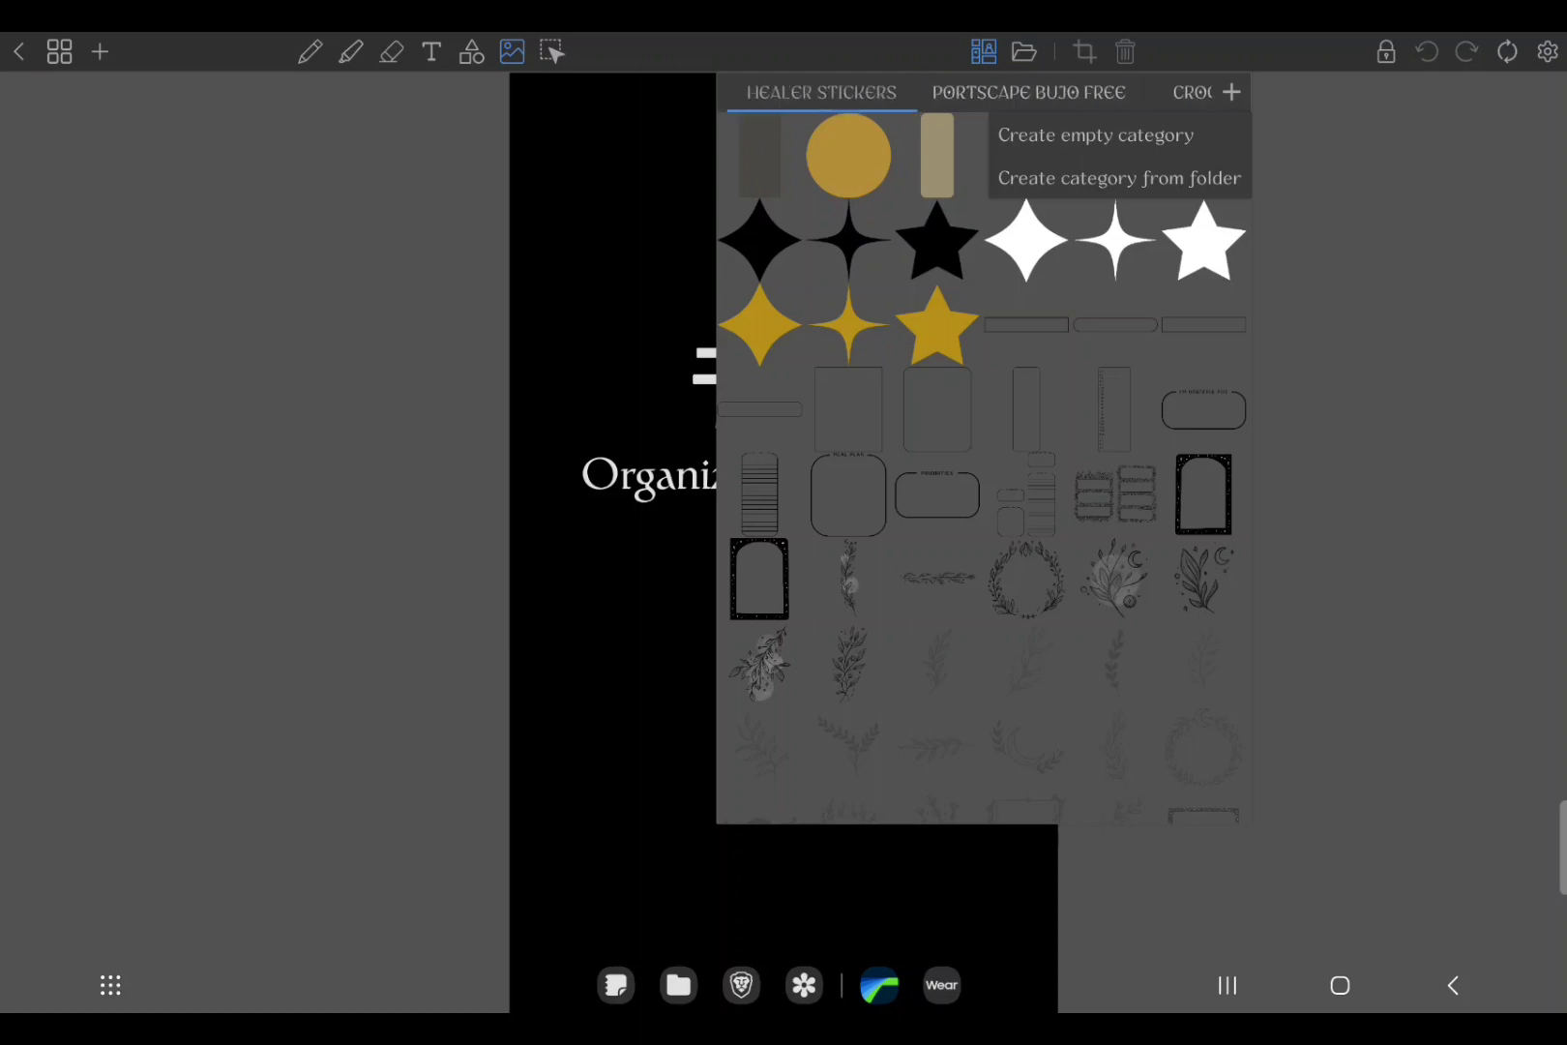
- Show and dismiss the options for the black star sticker and the HEALER STICKERS category
right_click(941, 245)
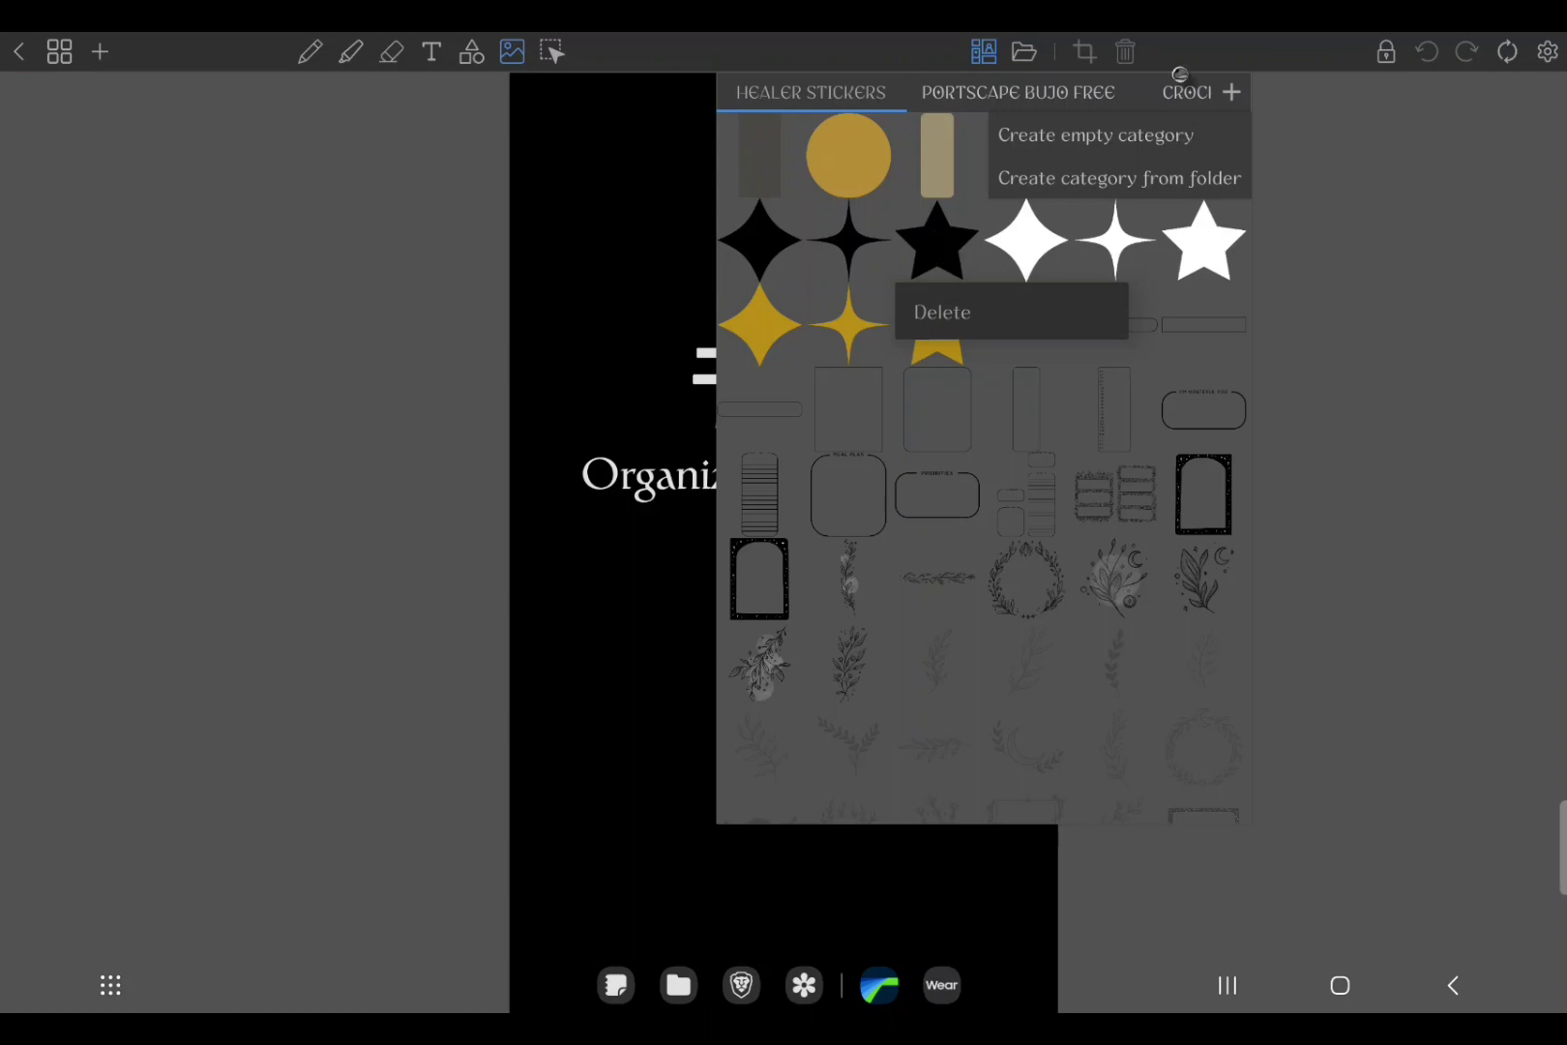
left_click(876, 76)
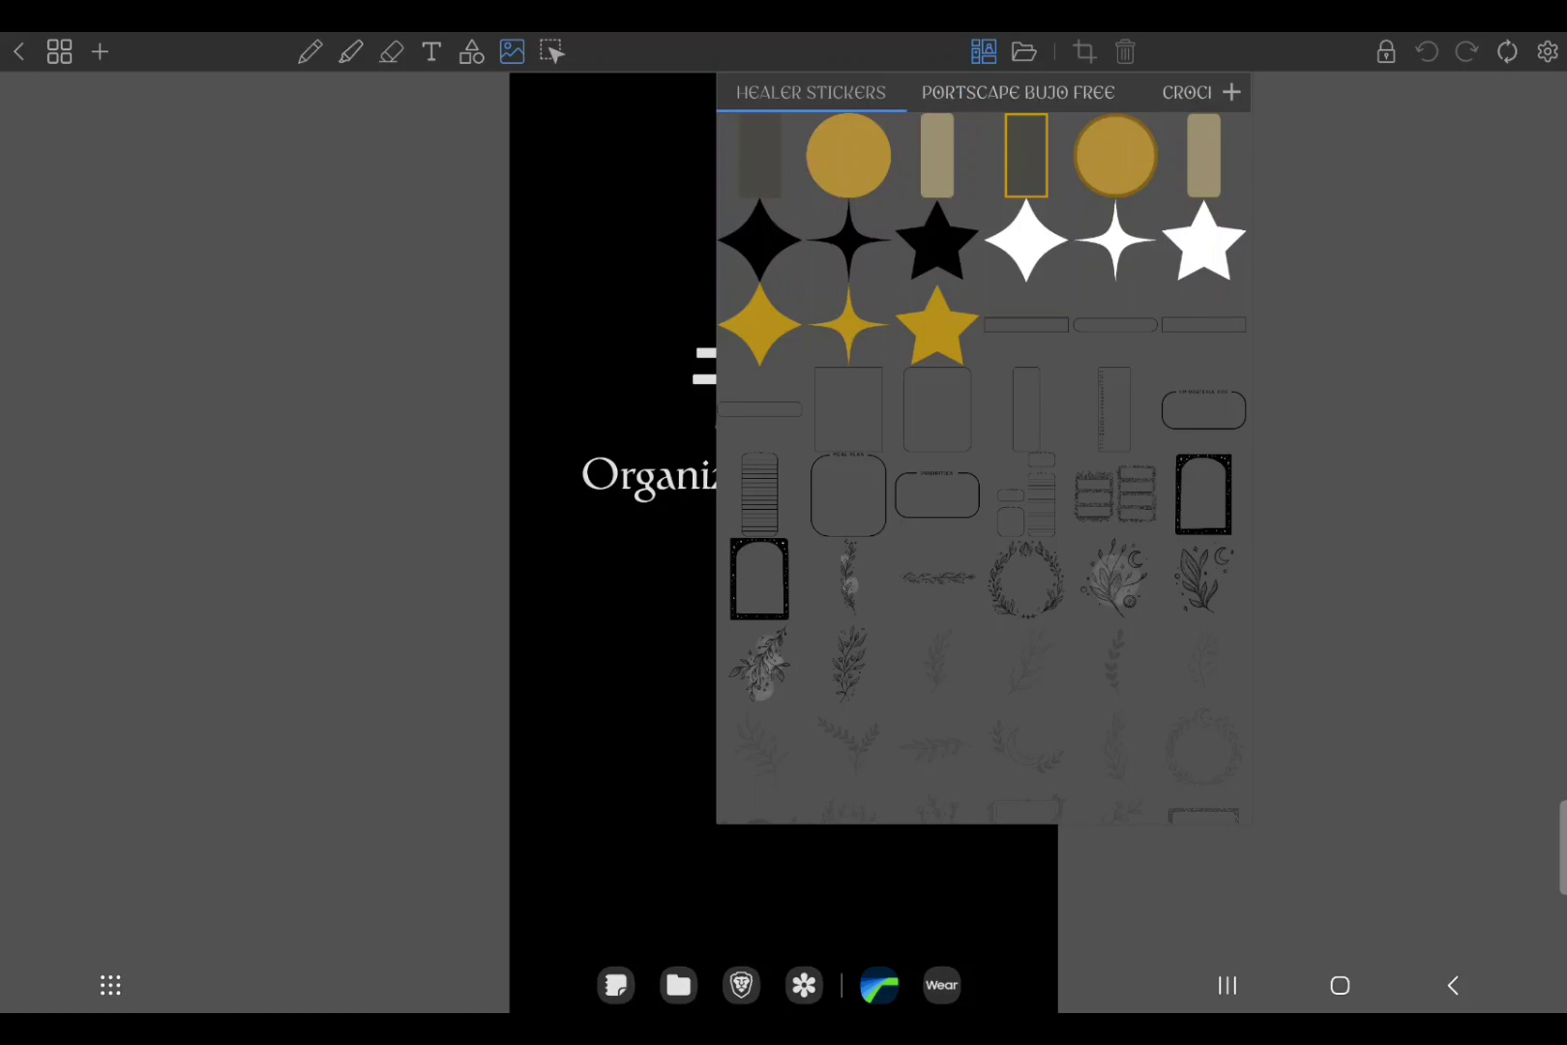
left_click(865, 85)
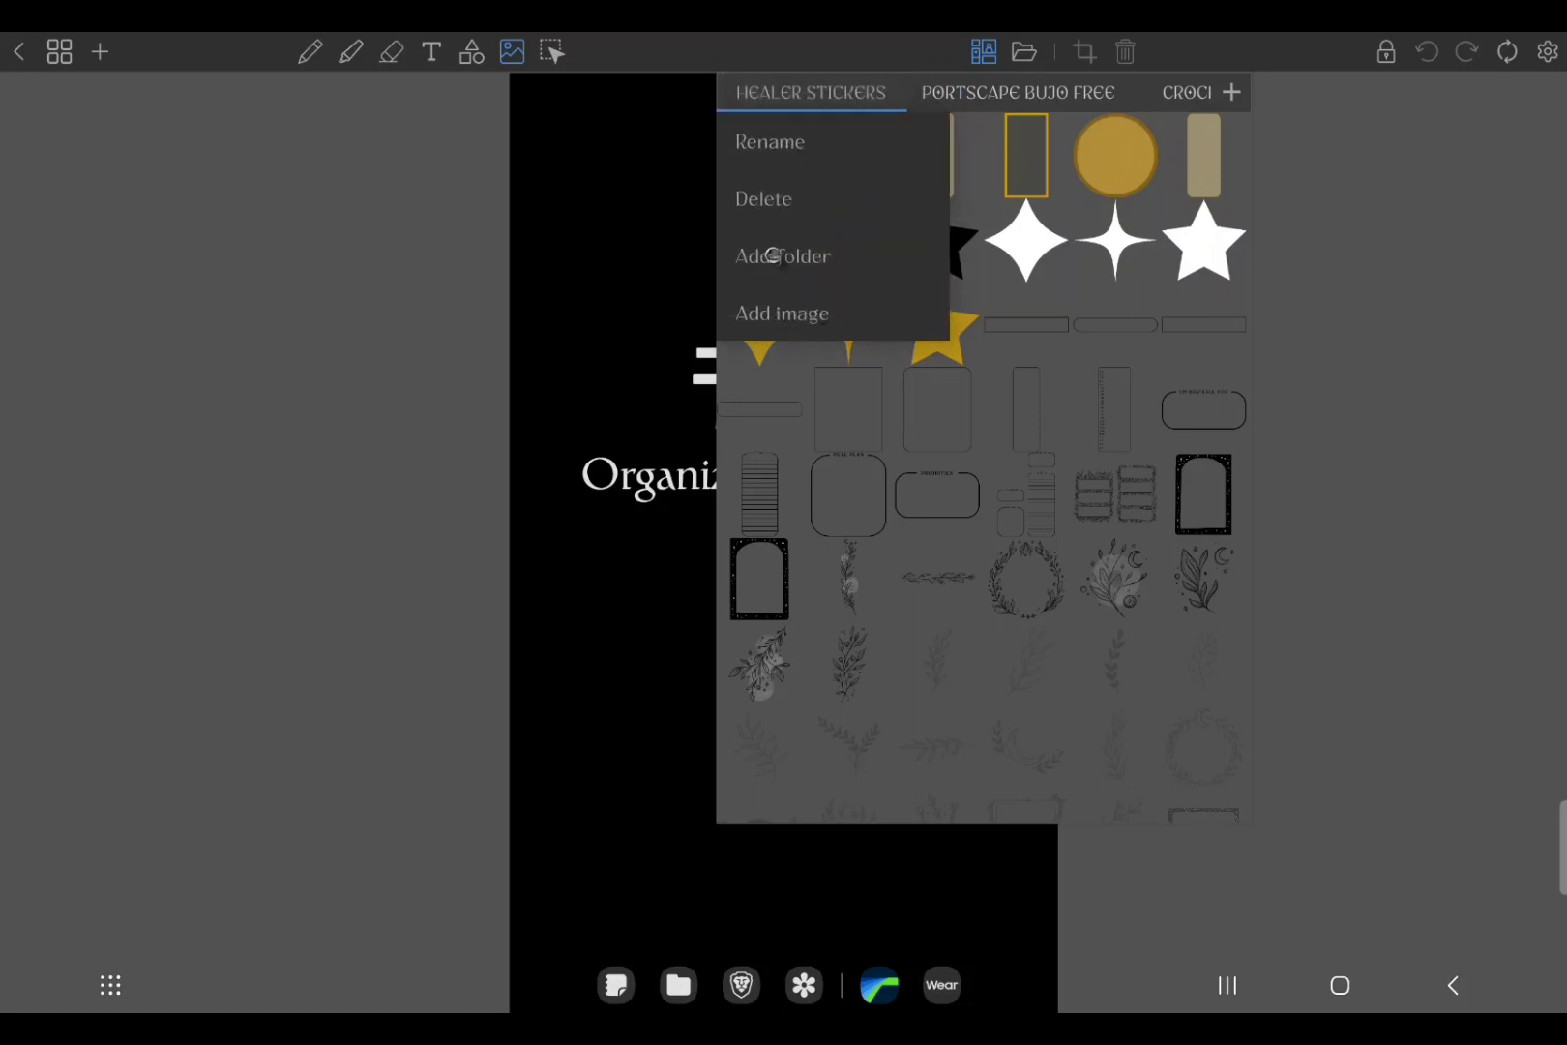
left_click(833, 105)
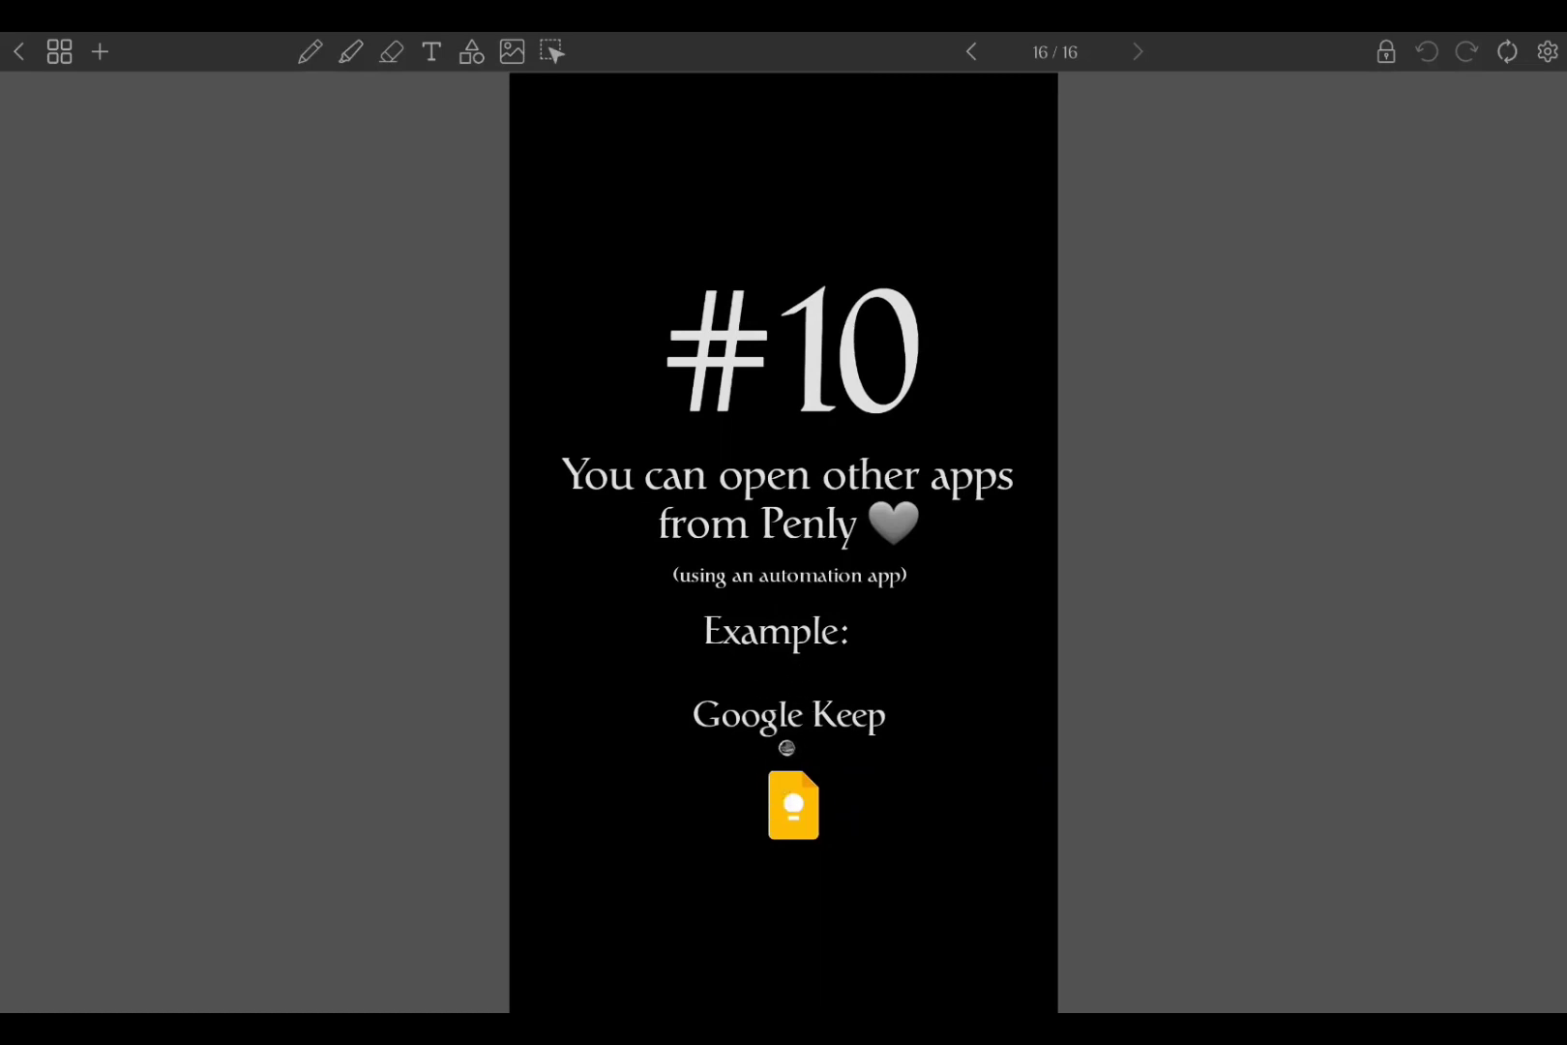
- Follow the Google Keep icon link on page 16 to open Keep
left_click(794, 804)
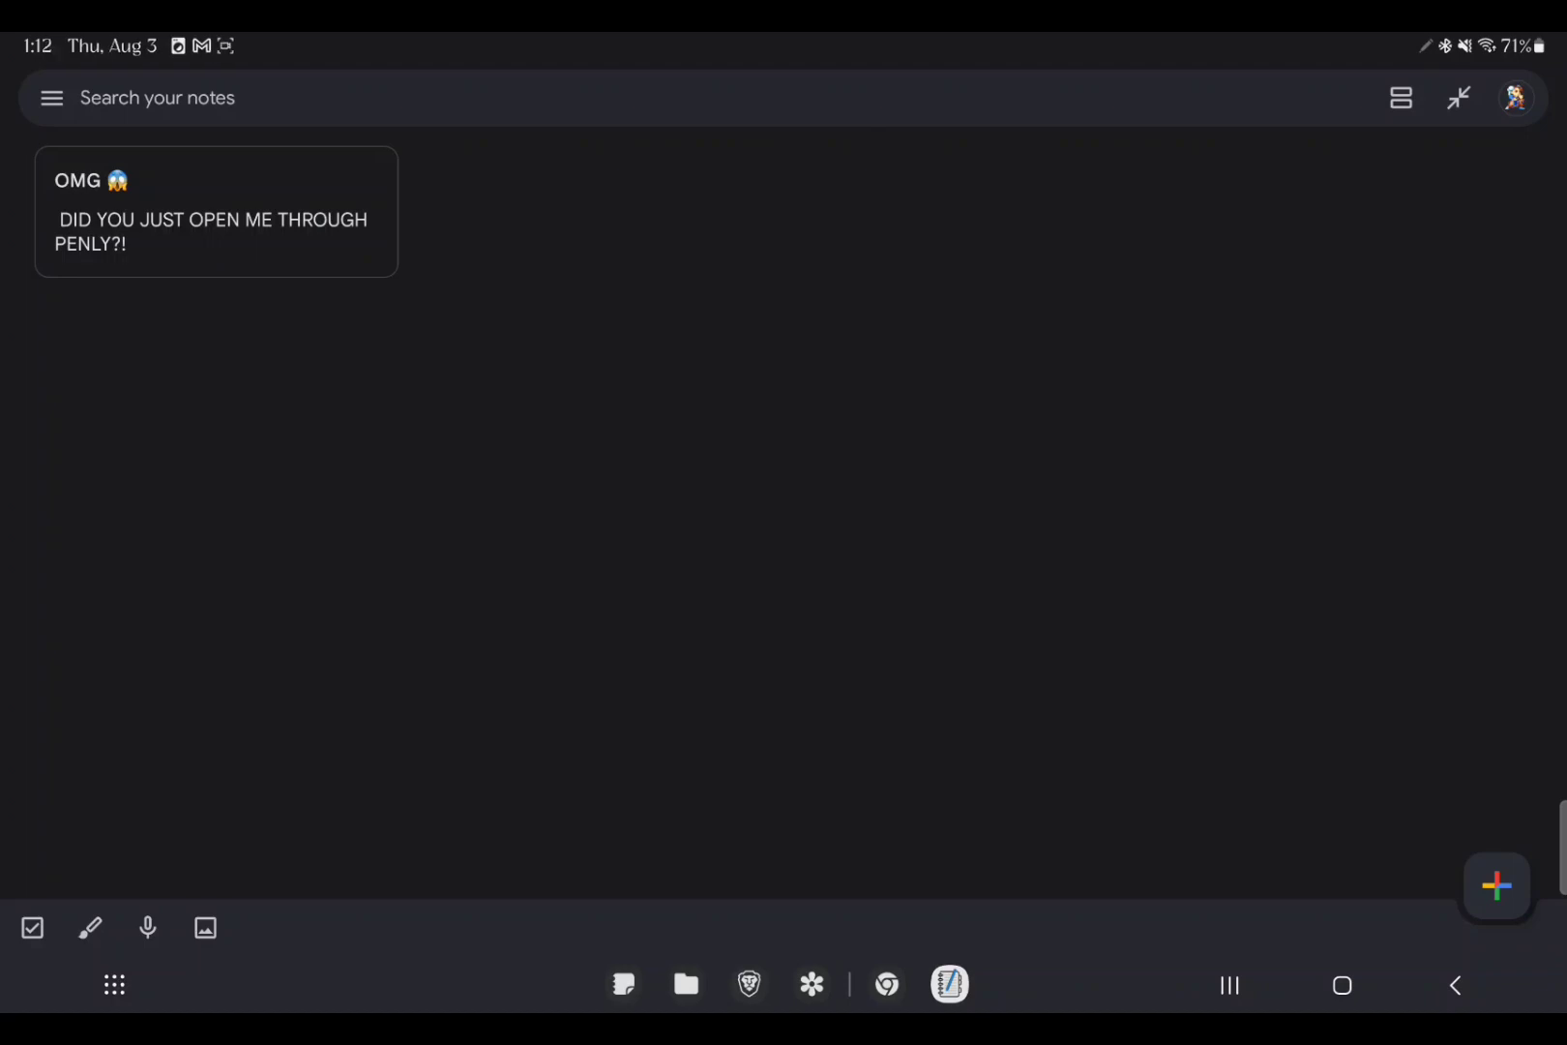
- Leave Google Keep for the home screen and open the app drawer
left_click(1342, 985)
left_click_drag(1323, 735, 1323, 294)
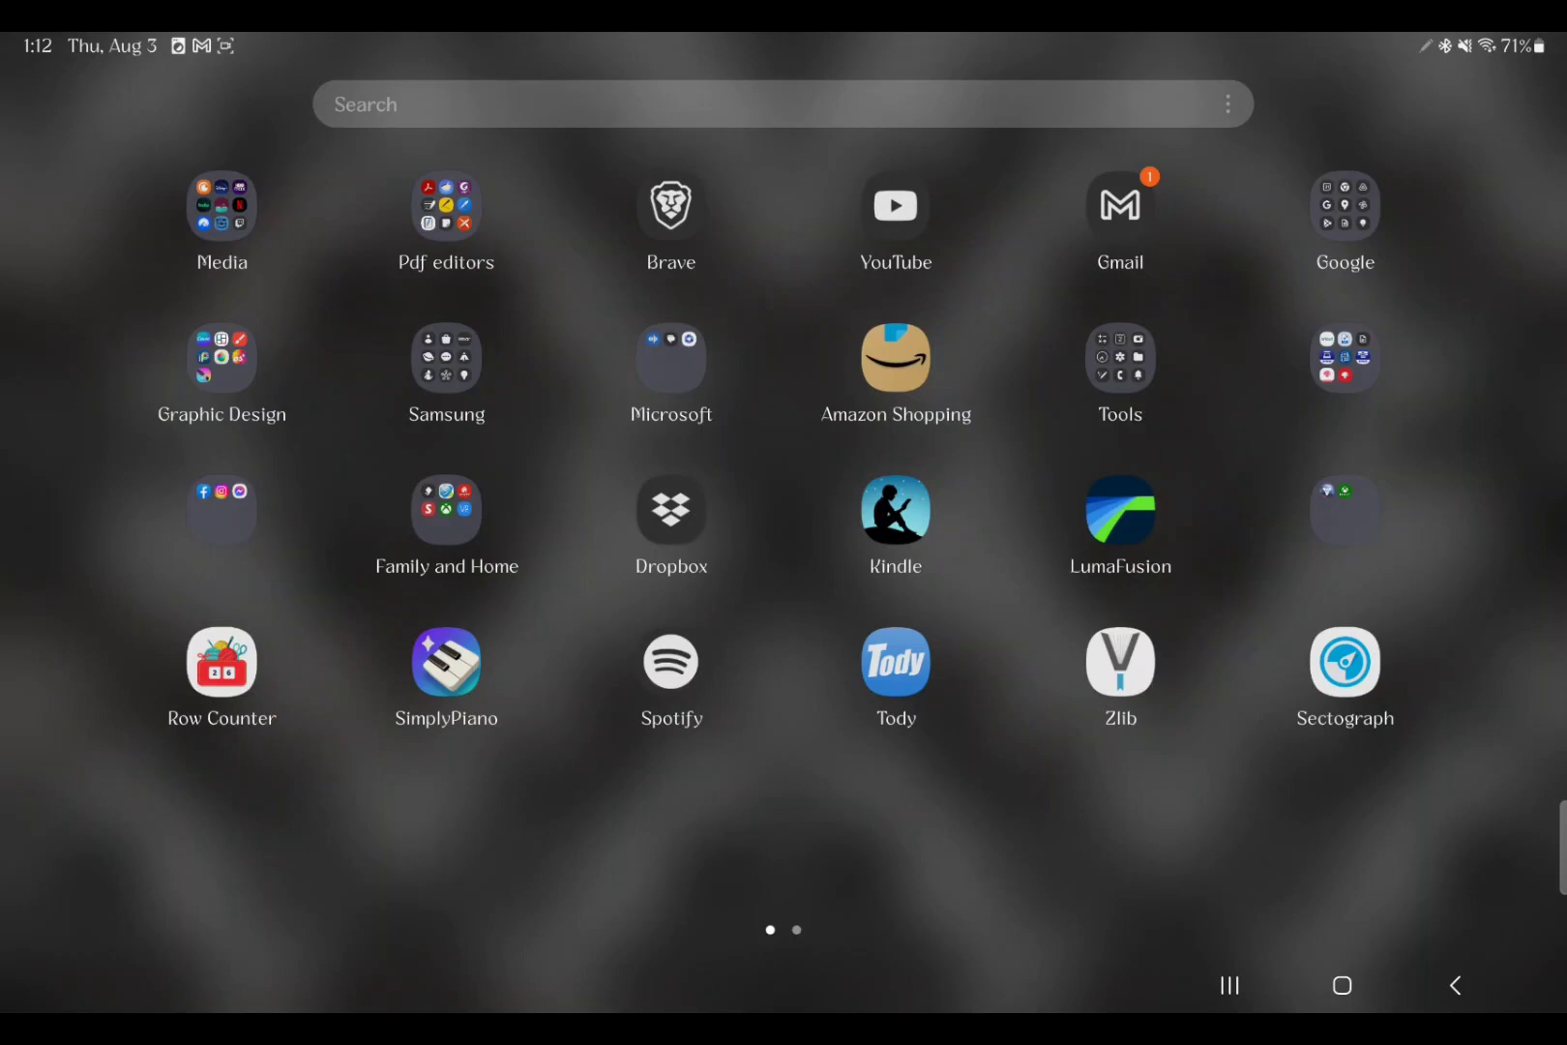
- Swipe to the second page of the app drawer
left_click_drag(1045, 597, 490, 598)
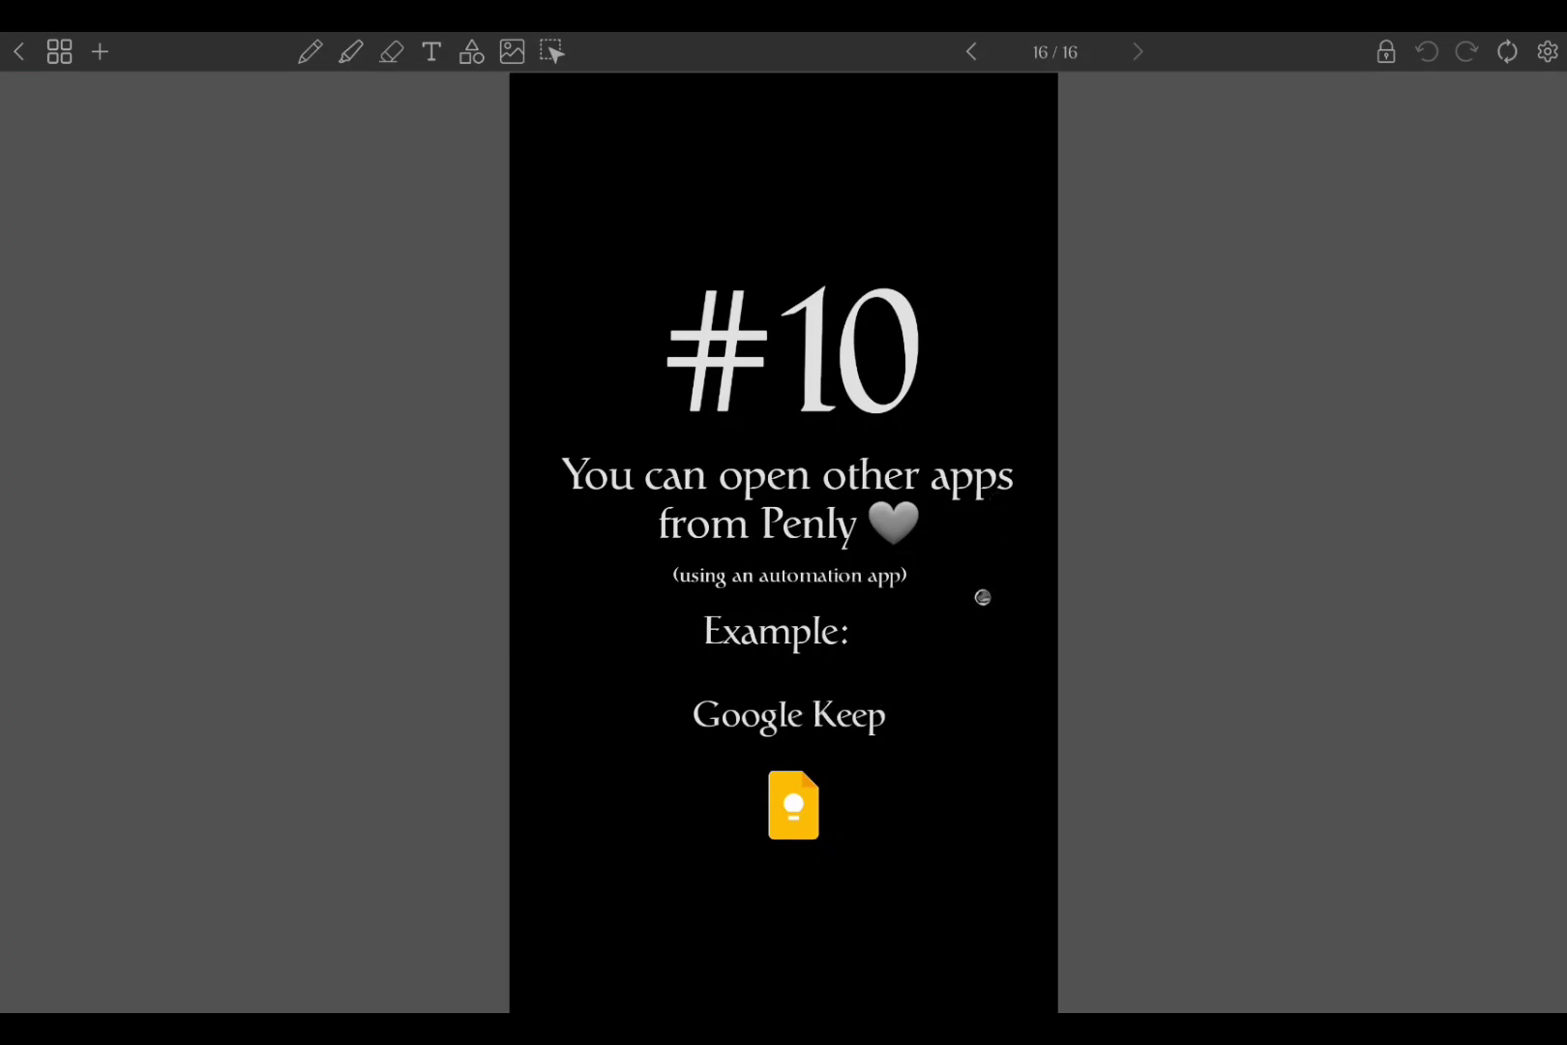
- Follow tip #10's Google Keep link again to bring up the redirect confirmation
left_click(790, 800)
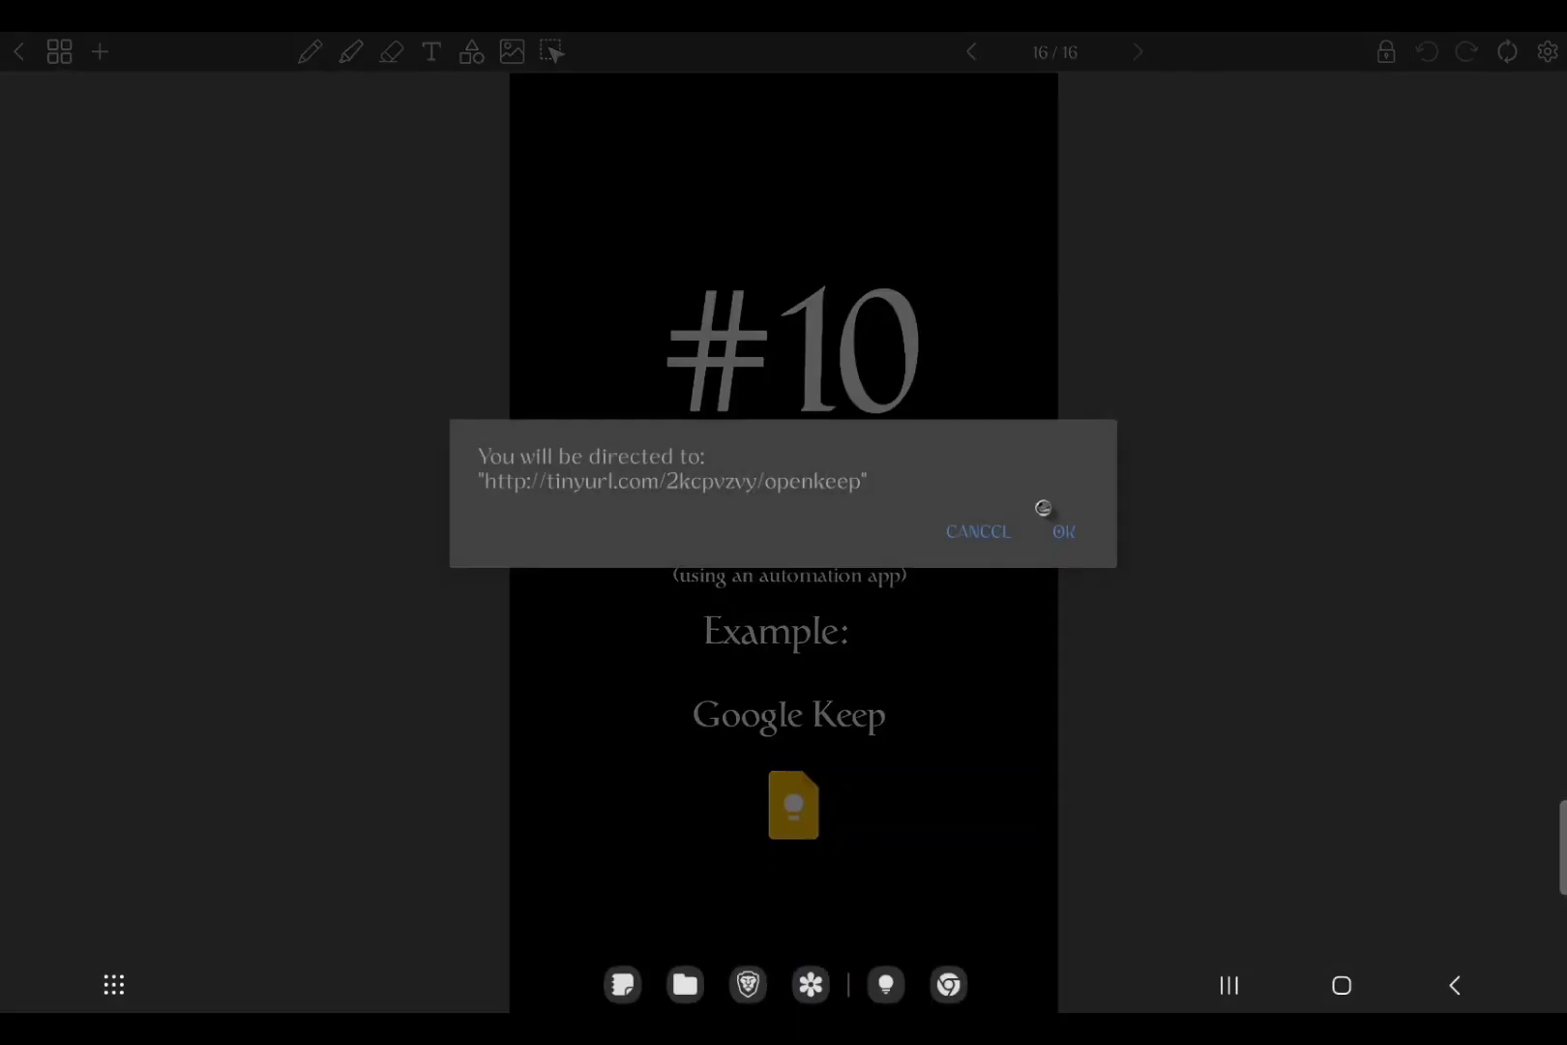